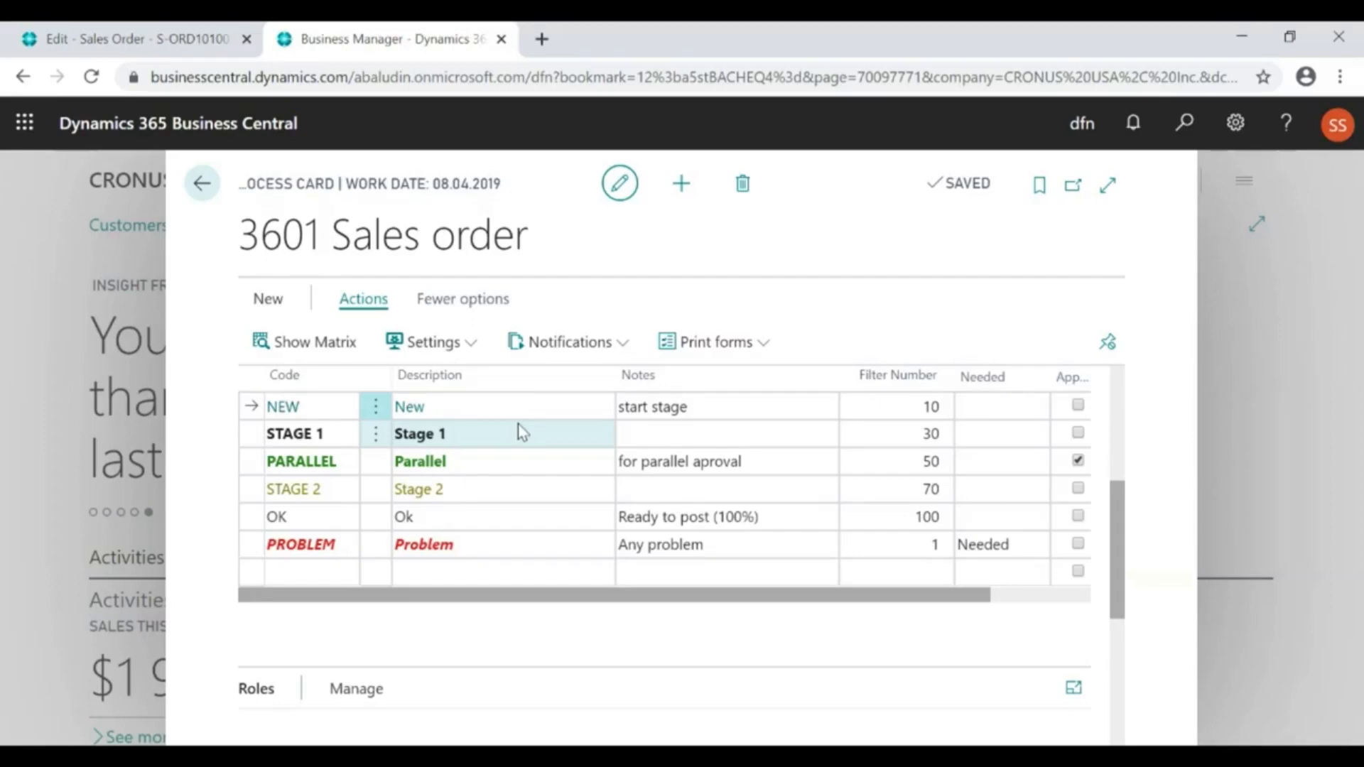
Examine the sales order process stages, including the New start stage and the Ok stage with its filter number
left_click(479, 407)
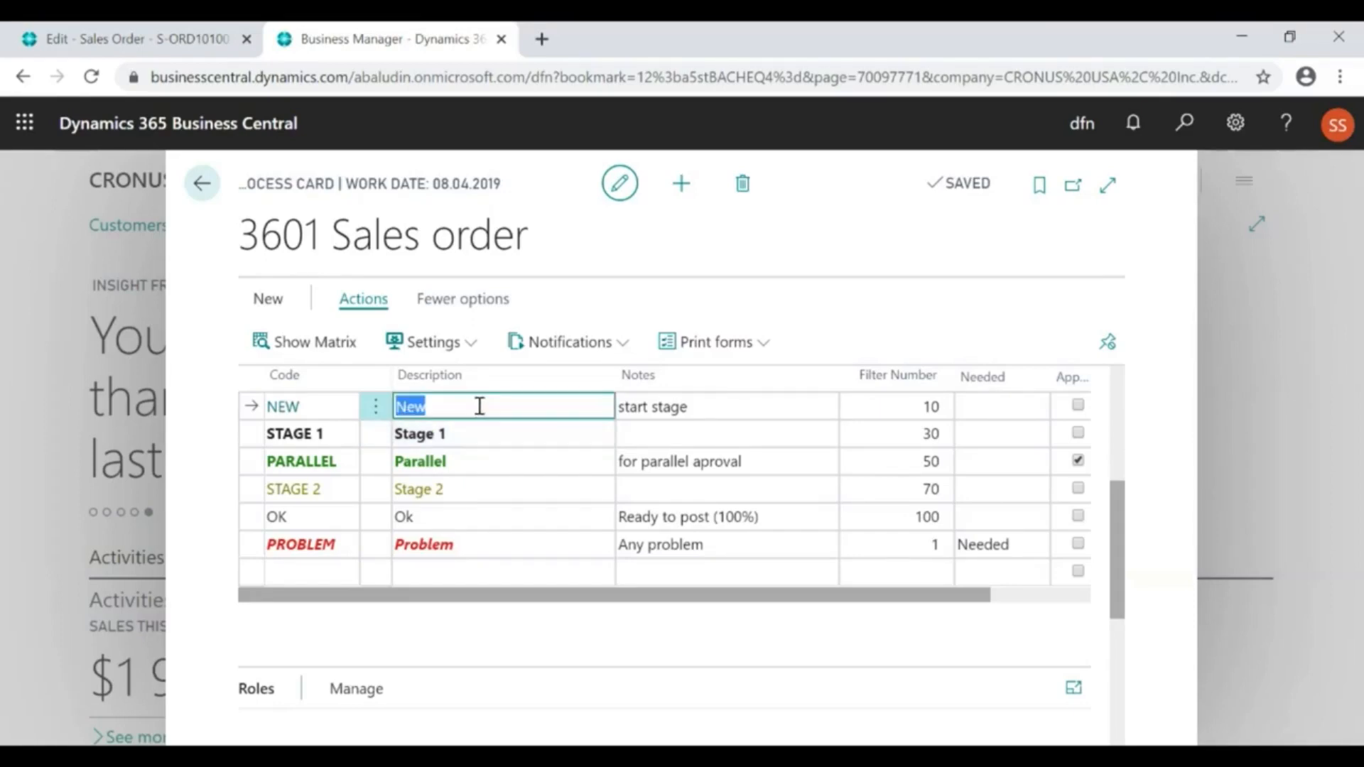
left_click(907, 516)
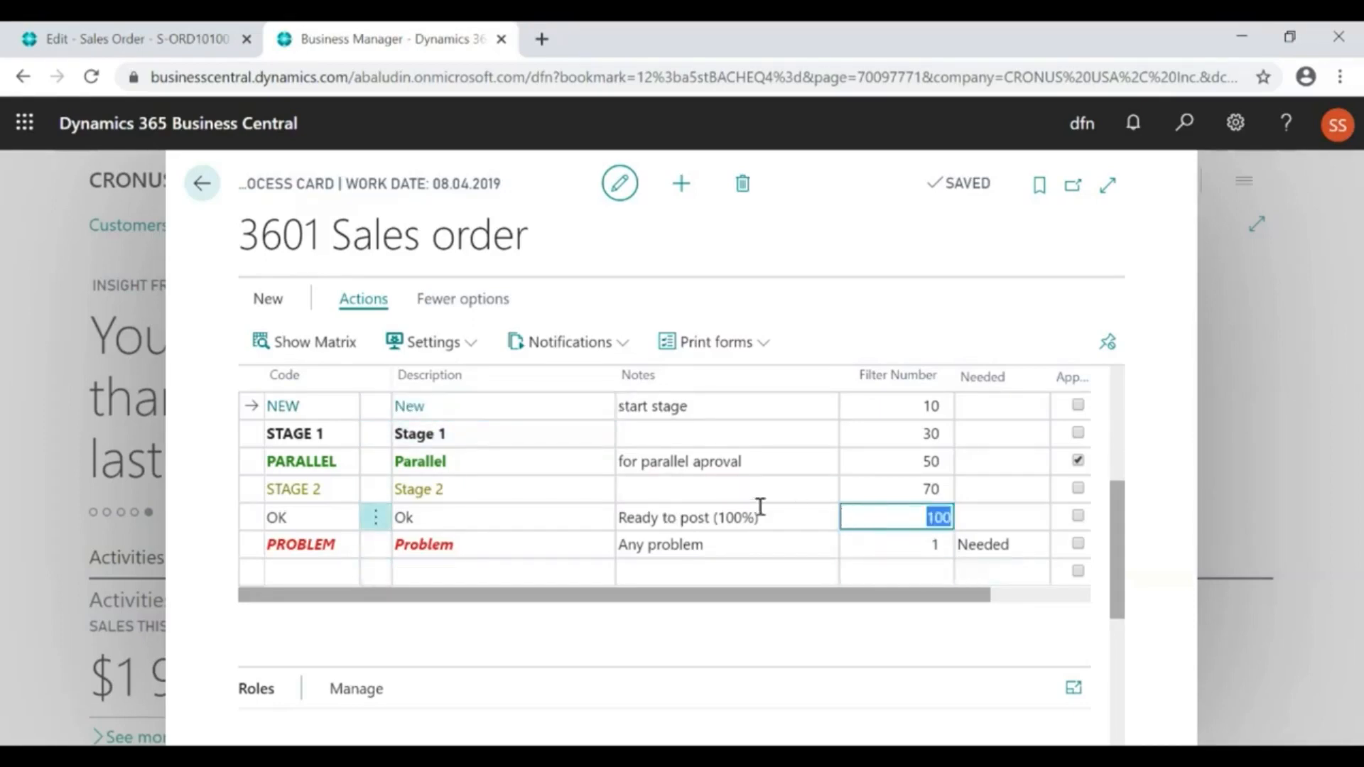
left_click(496, 521)
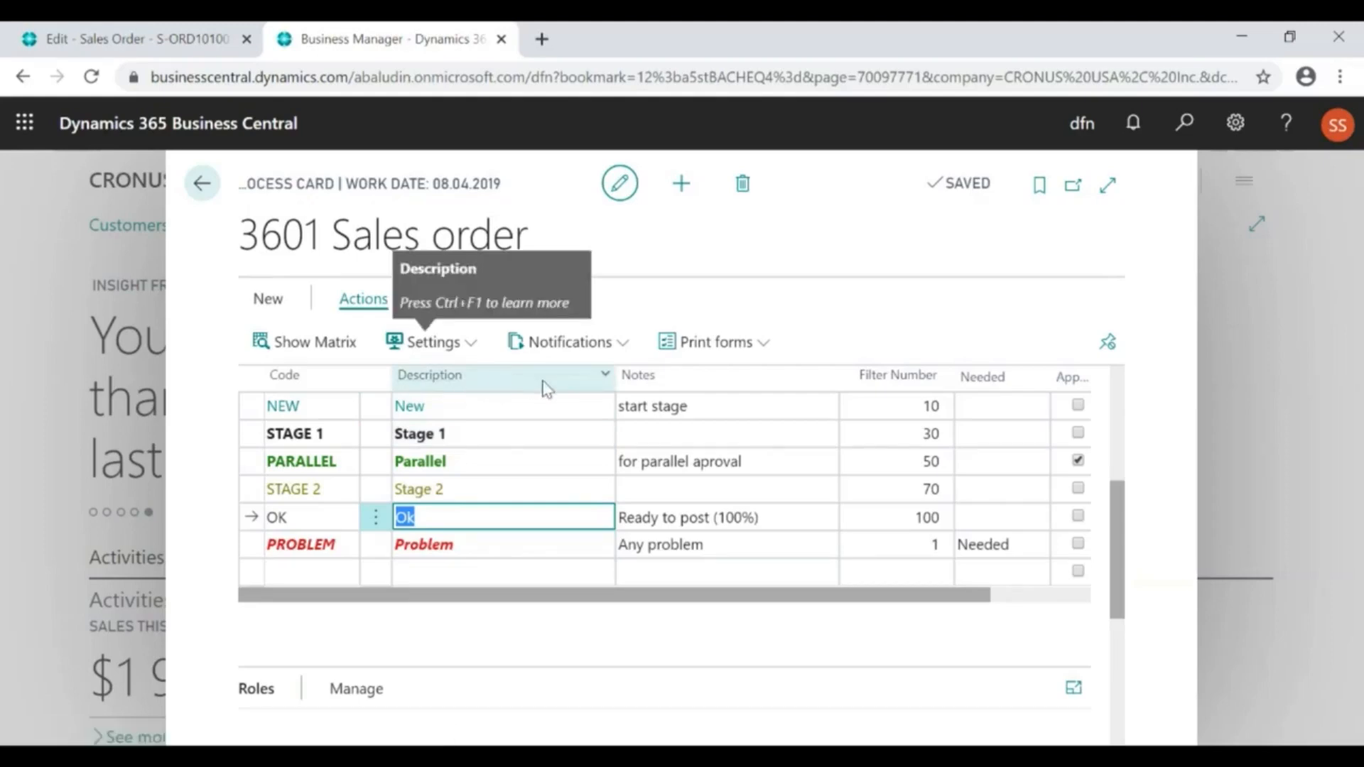
Open the responsibles settings for Stage 1 of the sales order process
scroll(547, 389, "up", 3)
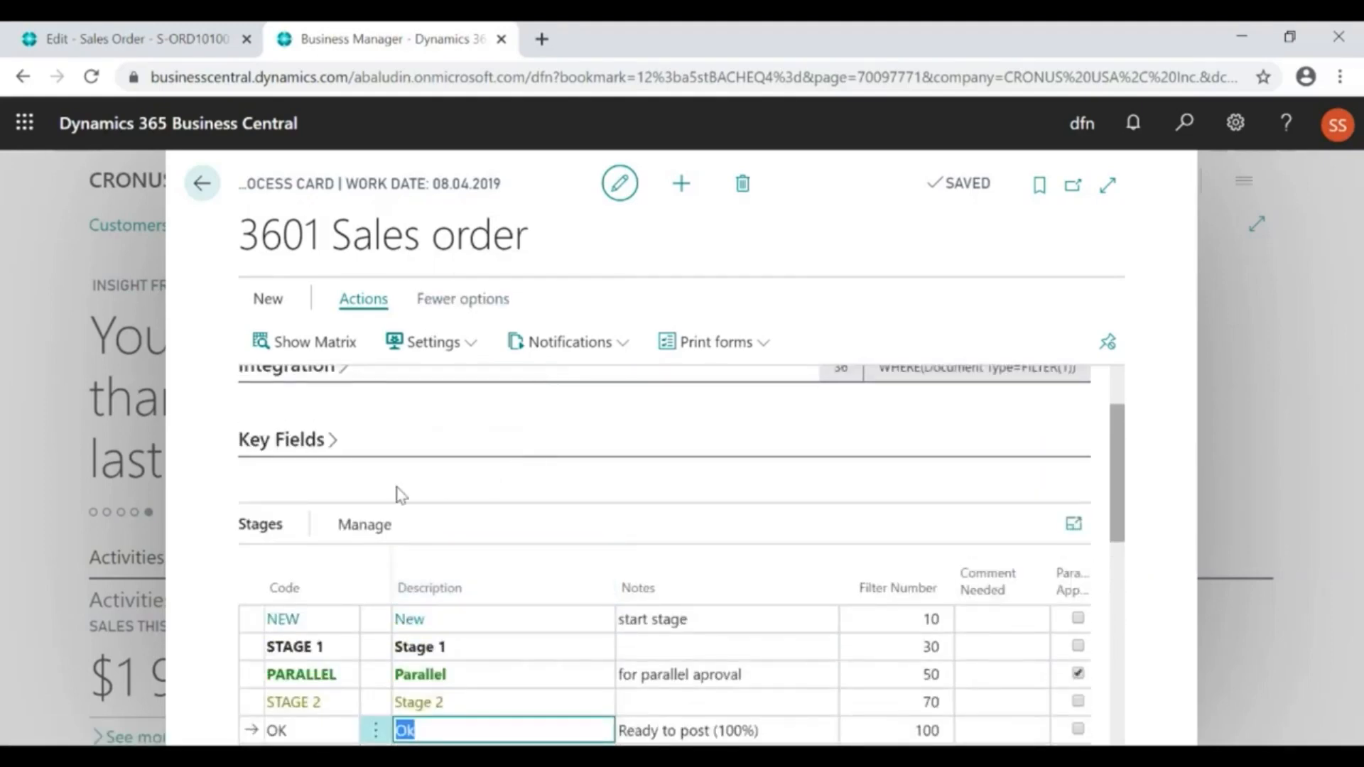
left_click(370, 533)
left_click(497, 646)
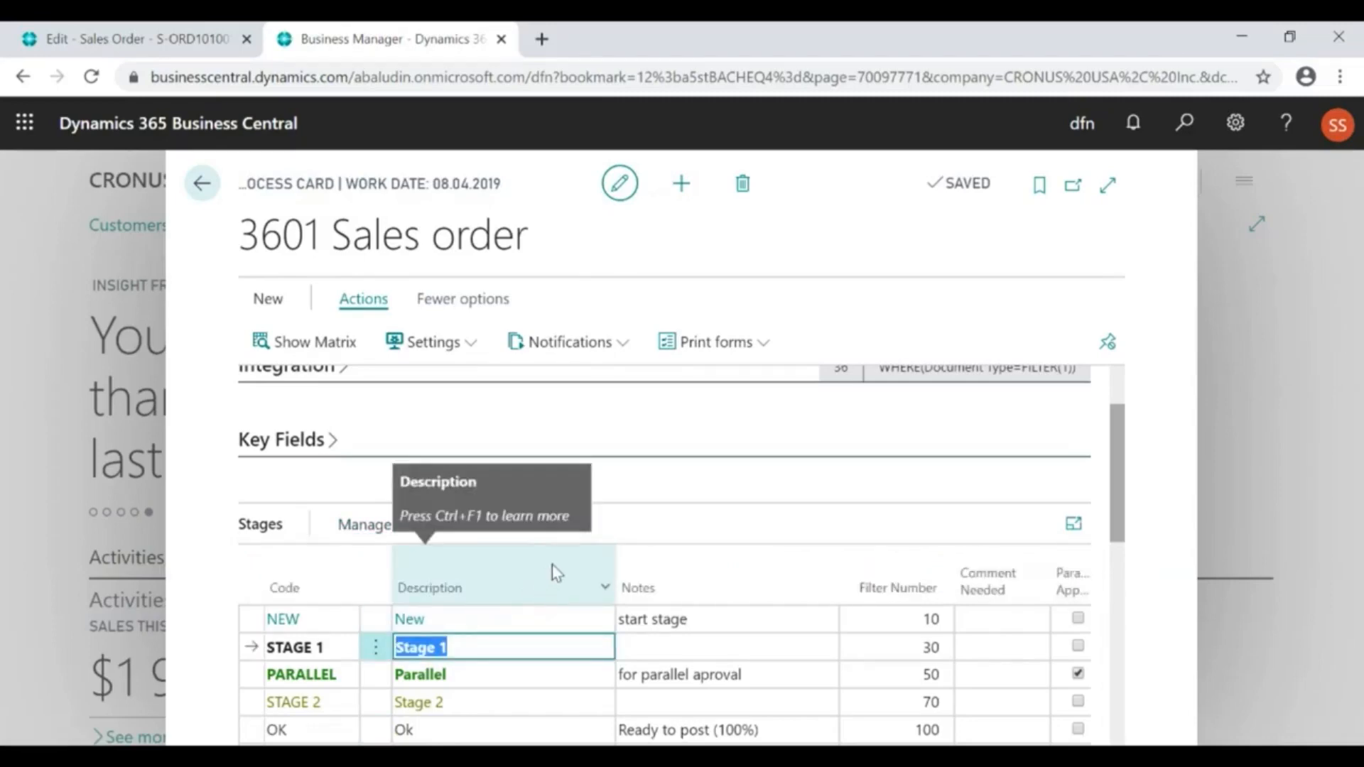
left_click(365, 527)
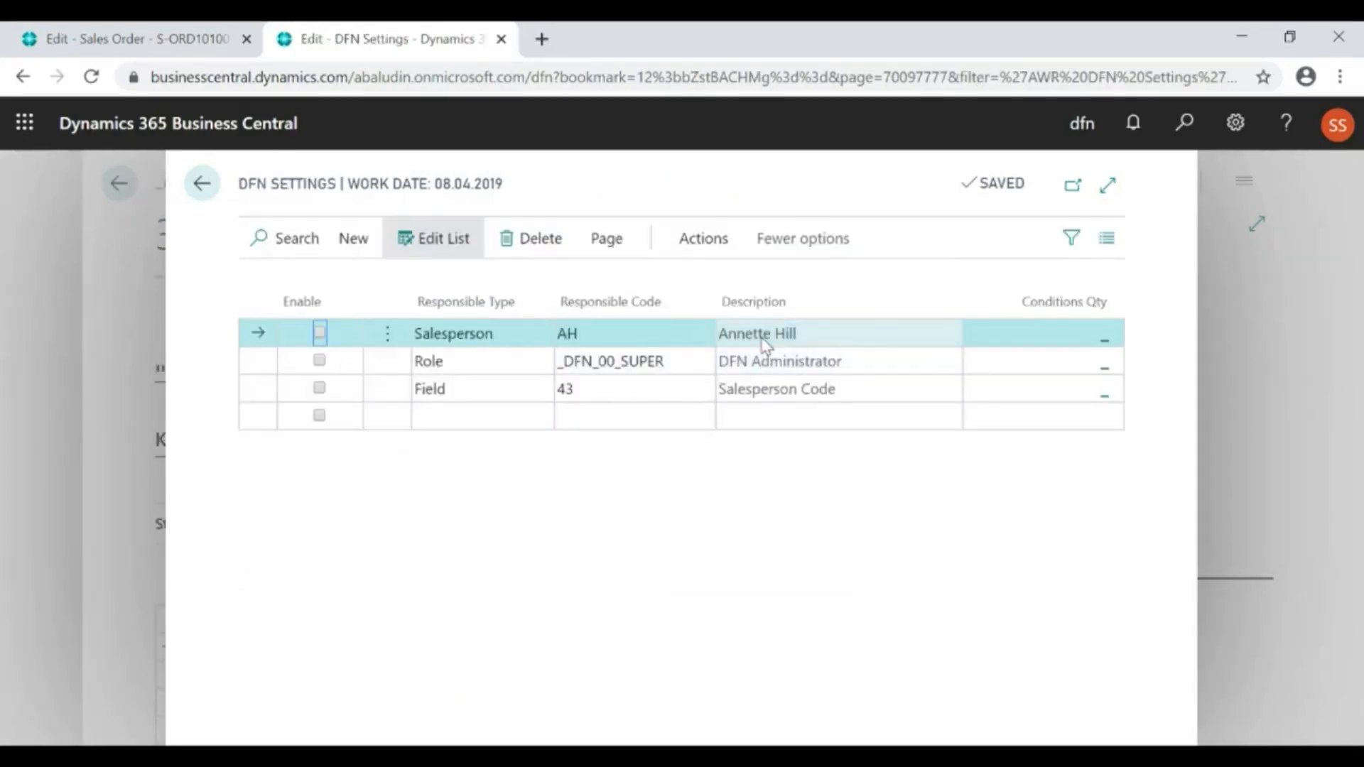
Examine the Salesperson, Role and Field responsible lines for Stage 1, and return to the process card
left_click(529, 334)
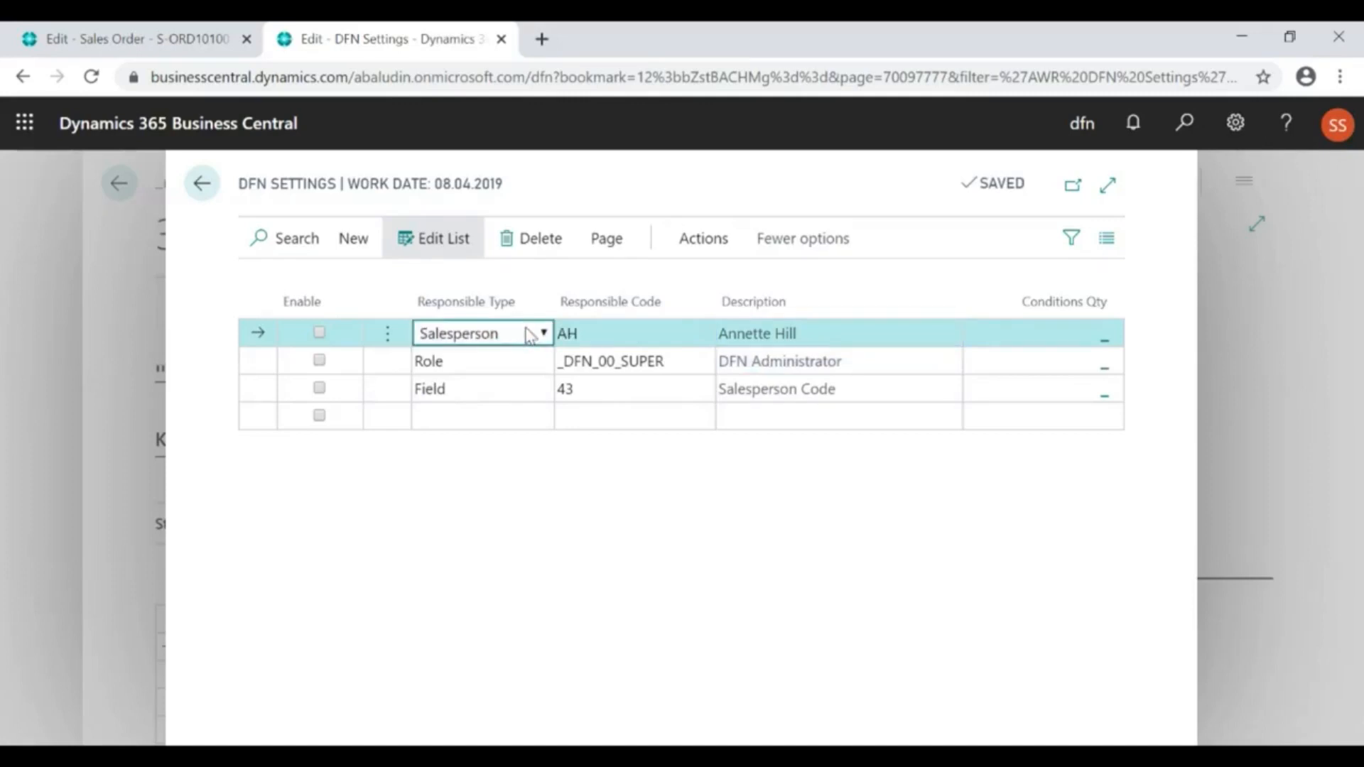
left_click(496, 370)
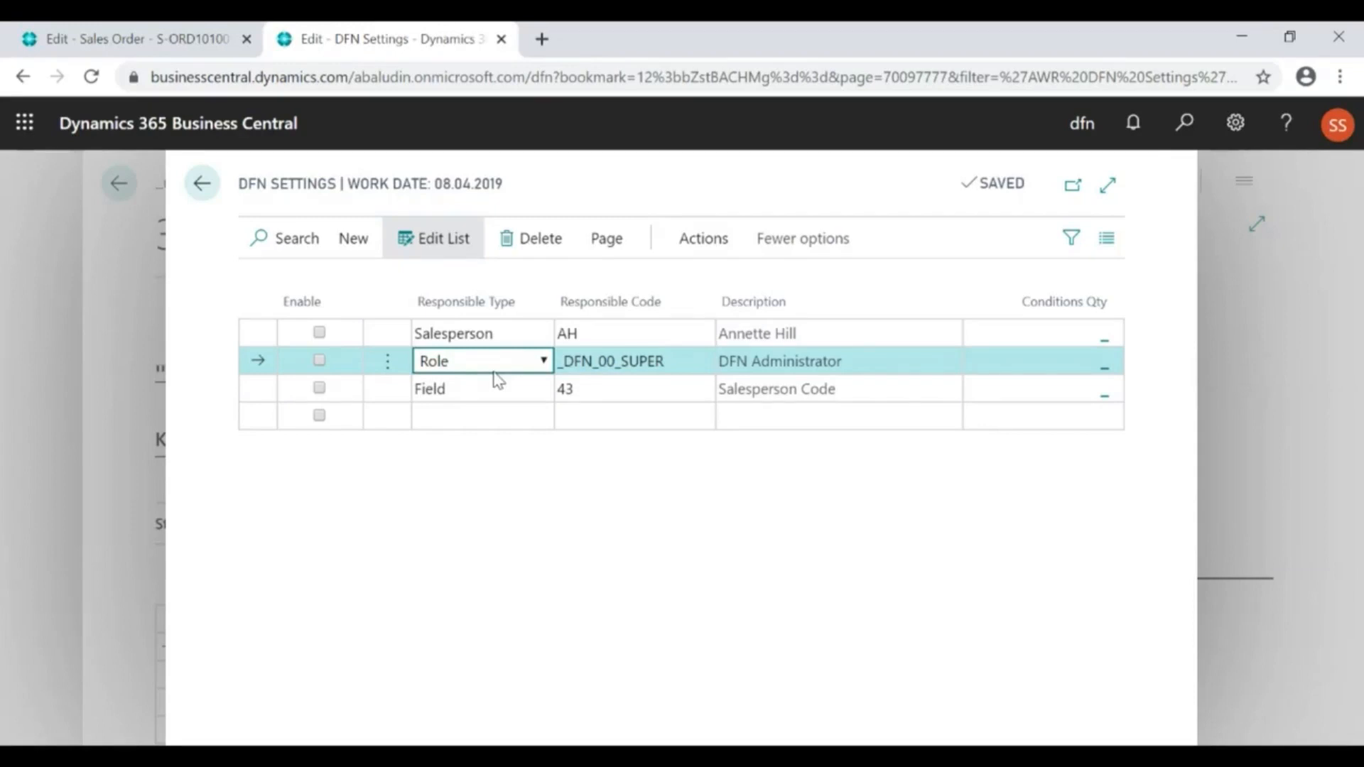
left_click(491, 395)
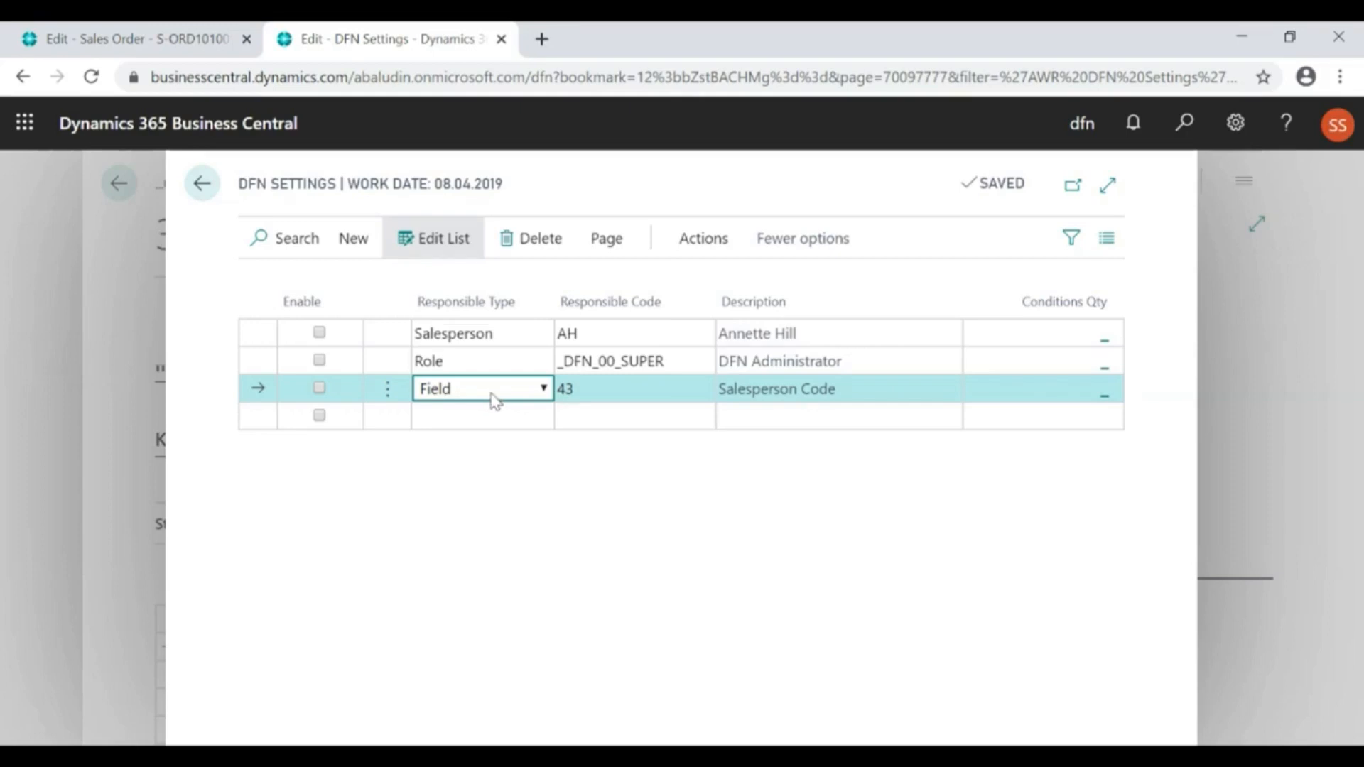
left_click(606, 389)
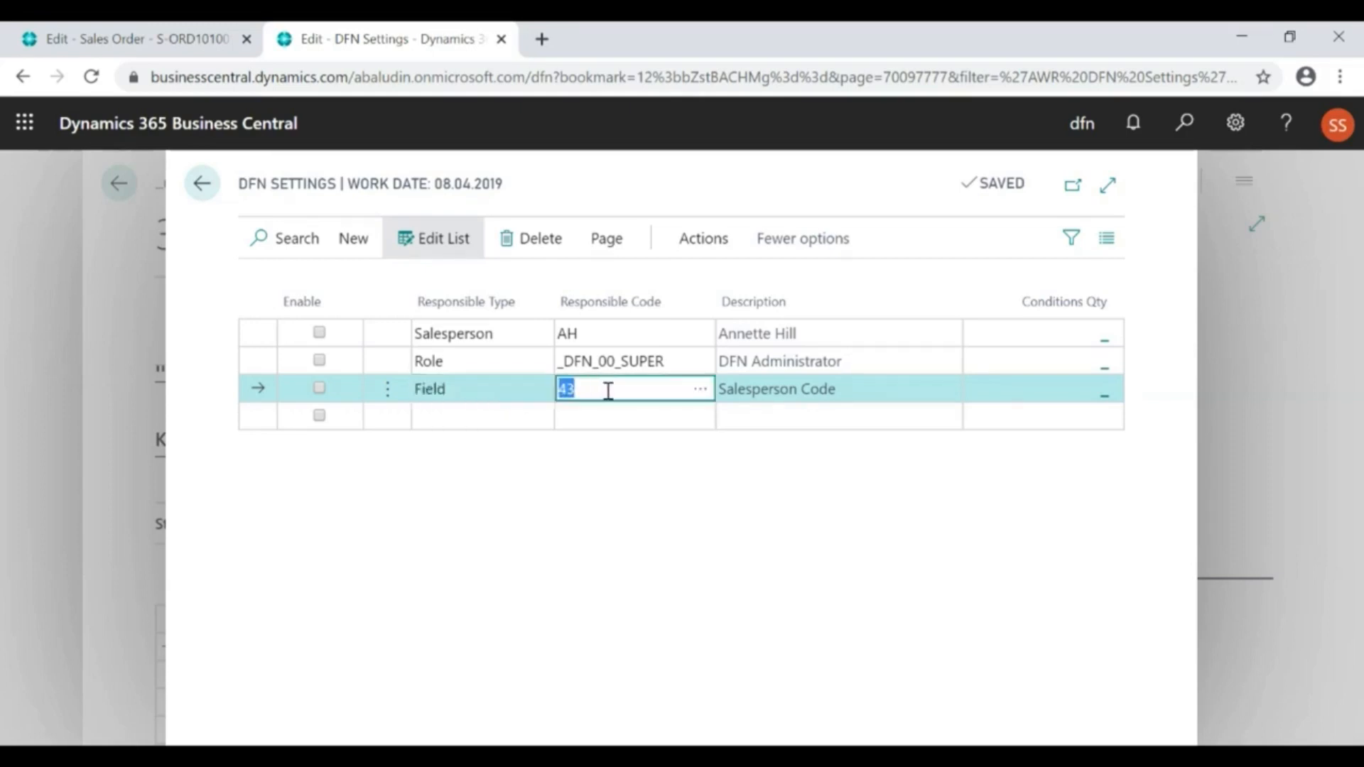
left_click(782, 397)
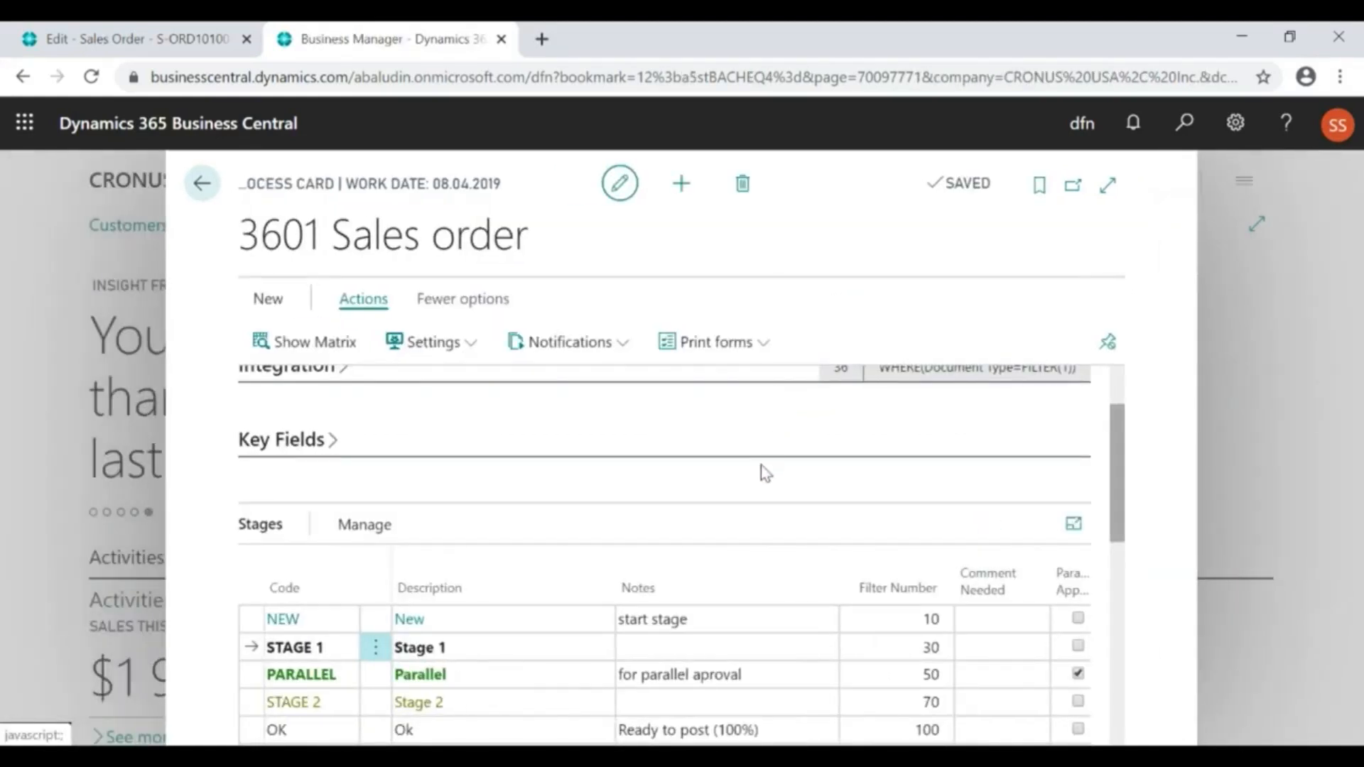
Open the Stage 1 deadlines and examine the 2 days, 2 working days and 2 days before shipment lines
left_click(383, 527)
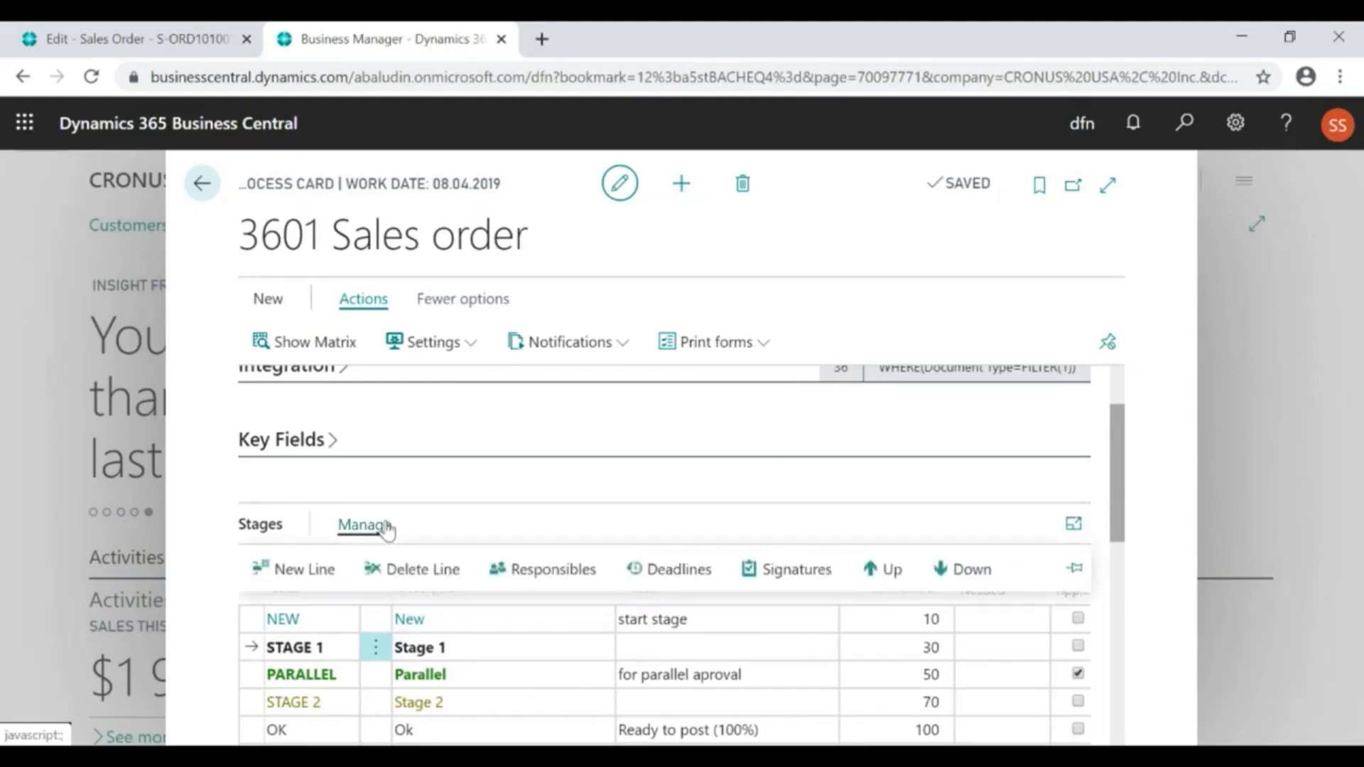
left_click(667, 580)
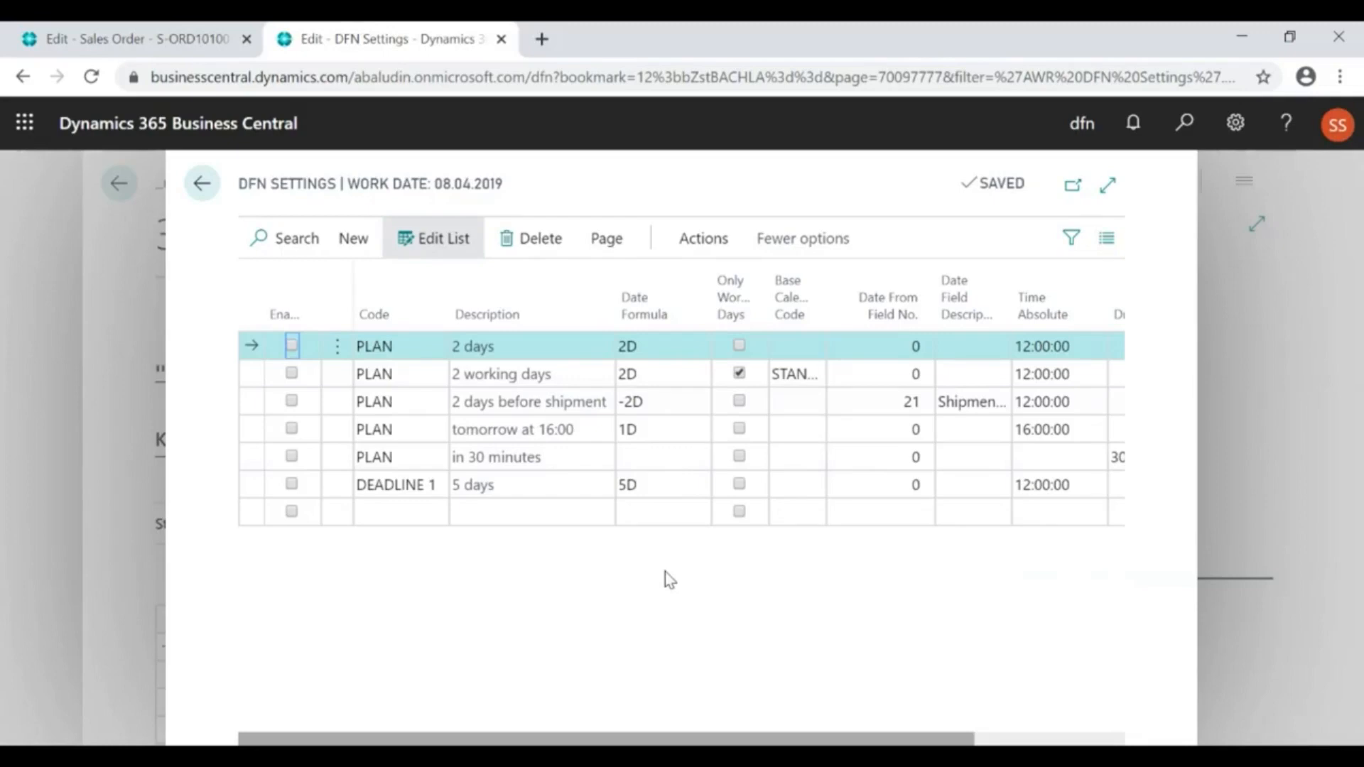
left_click(521, 344)
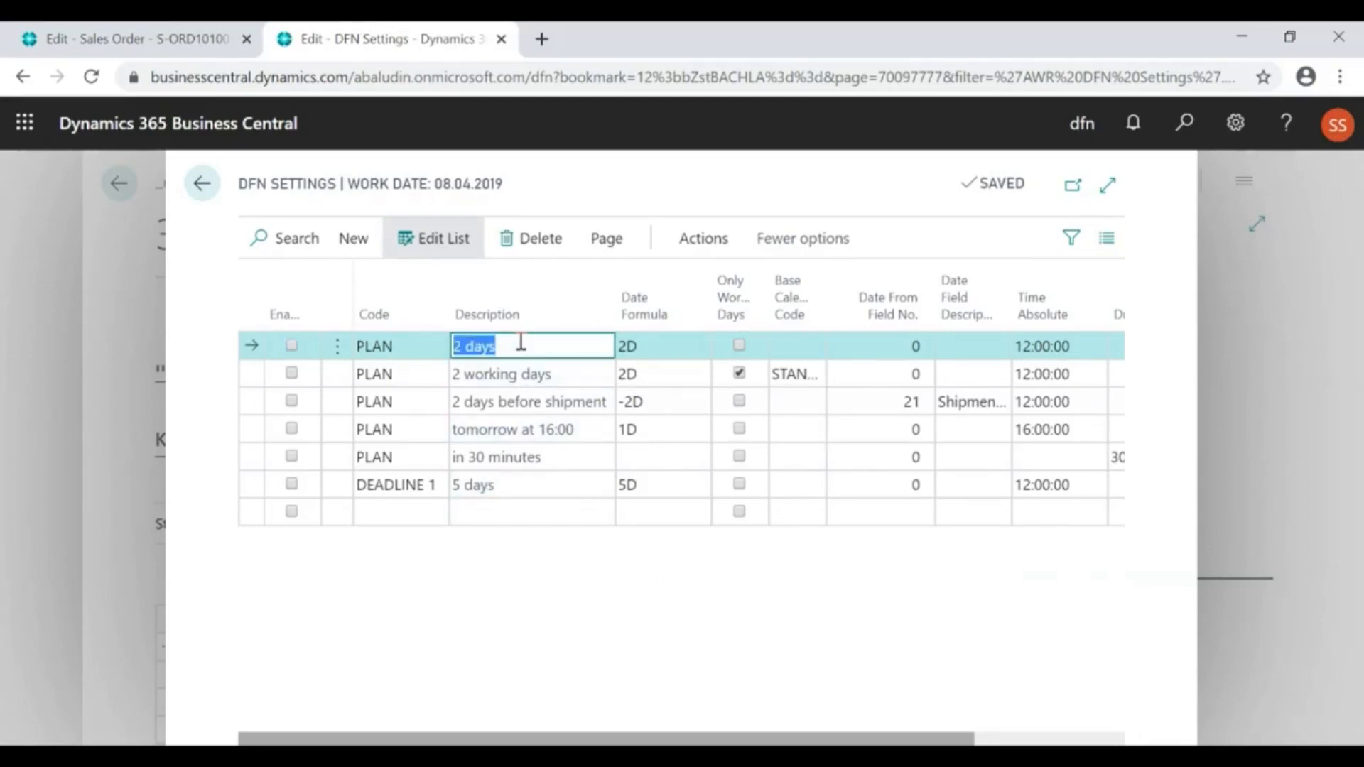
left_click(563, 375)
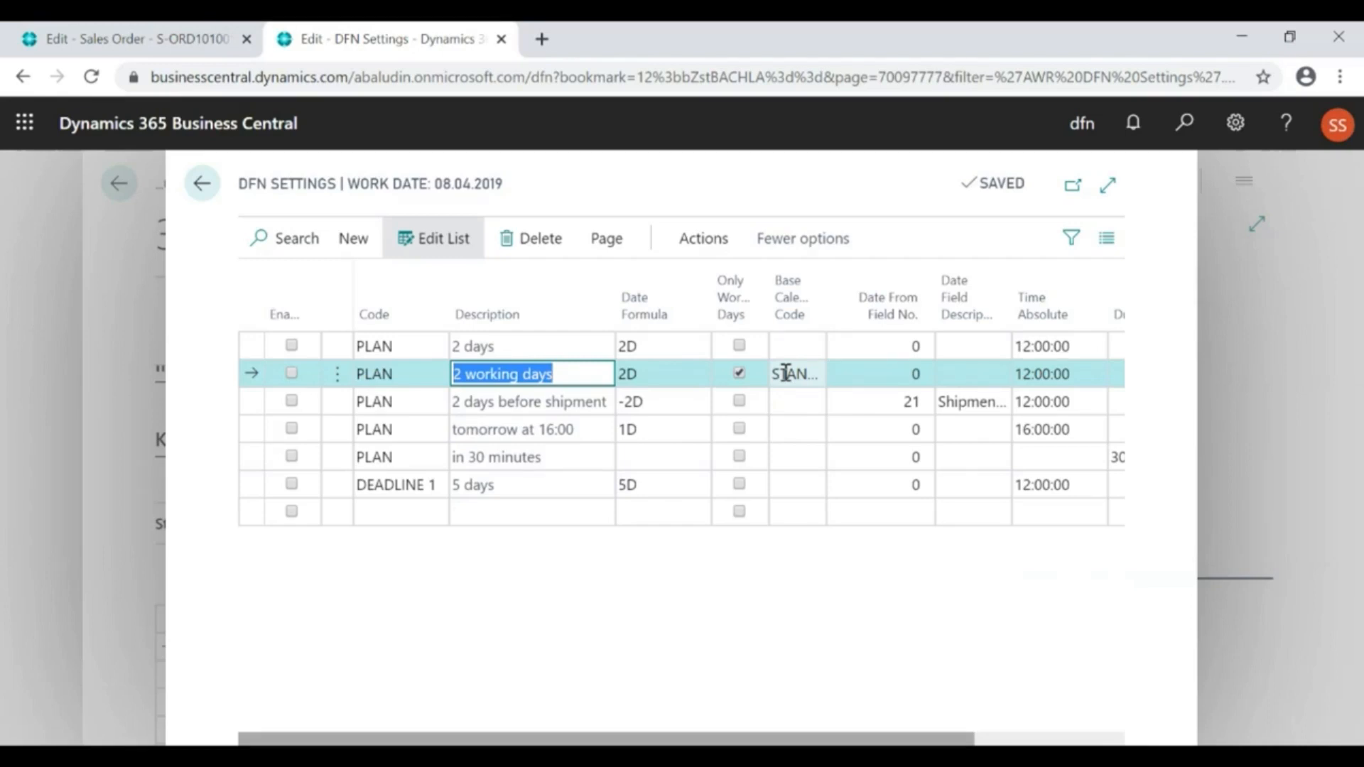
left_click(552, 402)
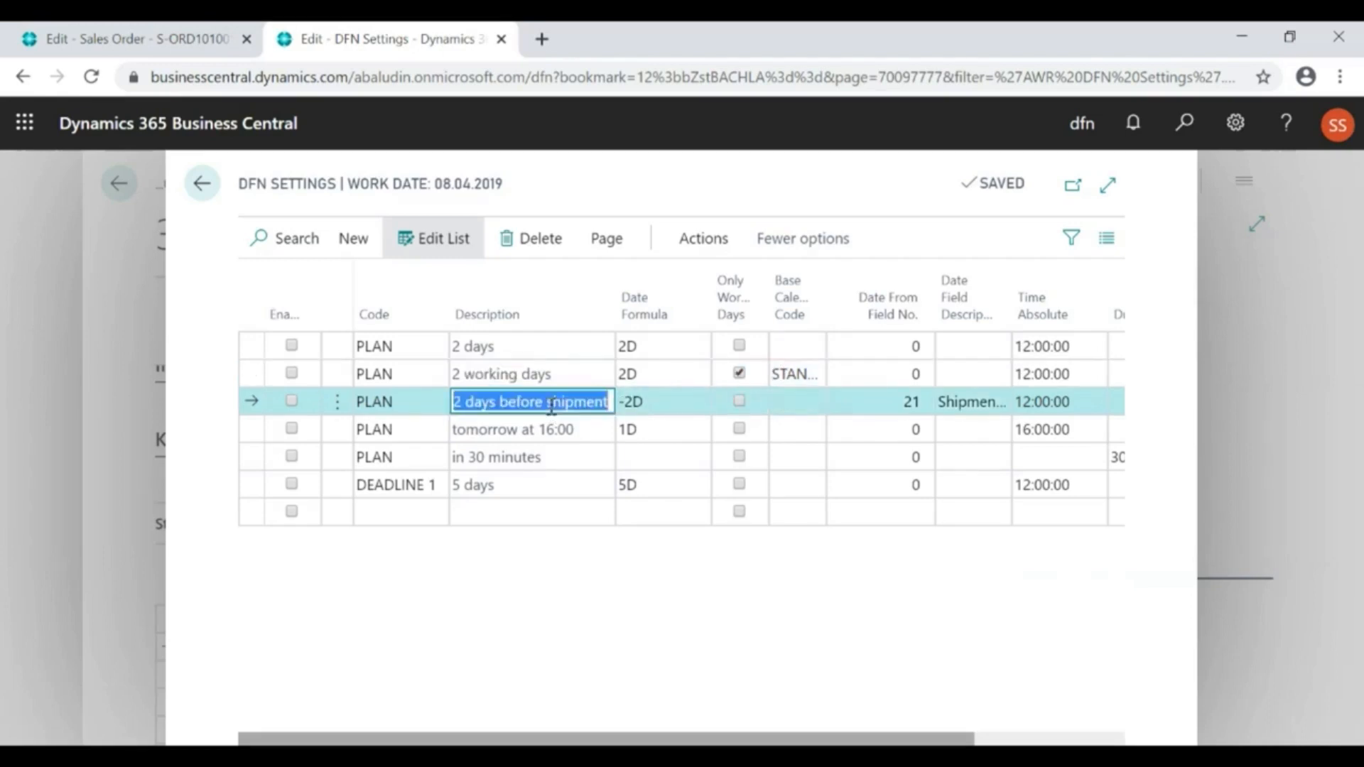
left_click(954, 406)
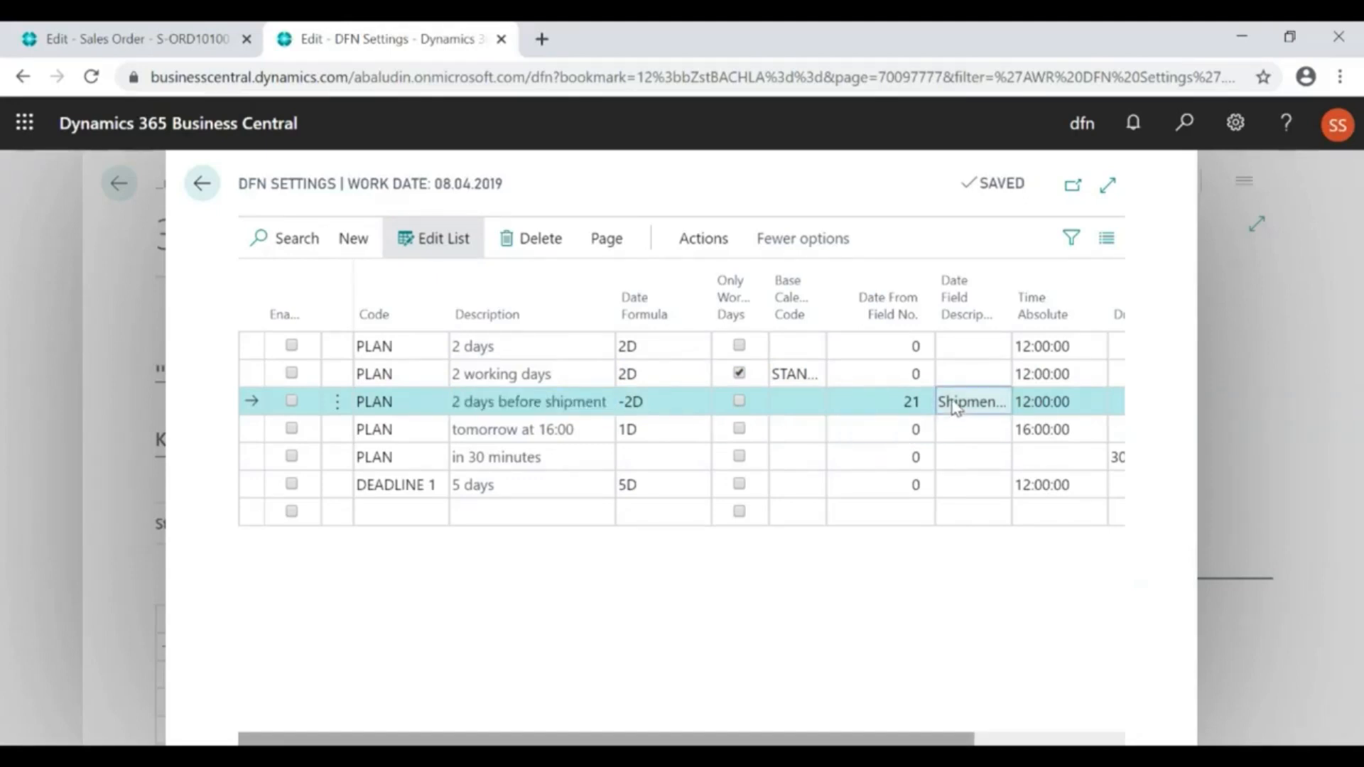
Examine the tomorrow at 16:00, in 30 minutes and DEADLINE 1 lines, and close the deadline settings
left_click(543, 433)
left_click(1023, 431)
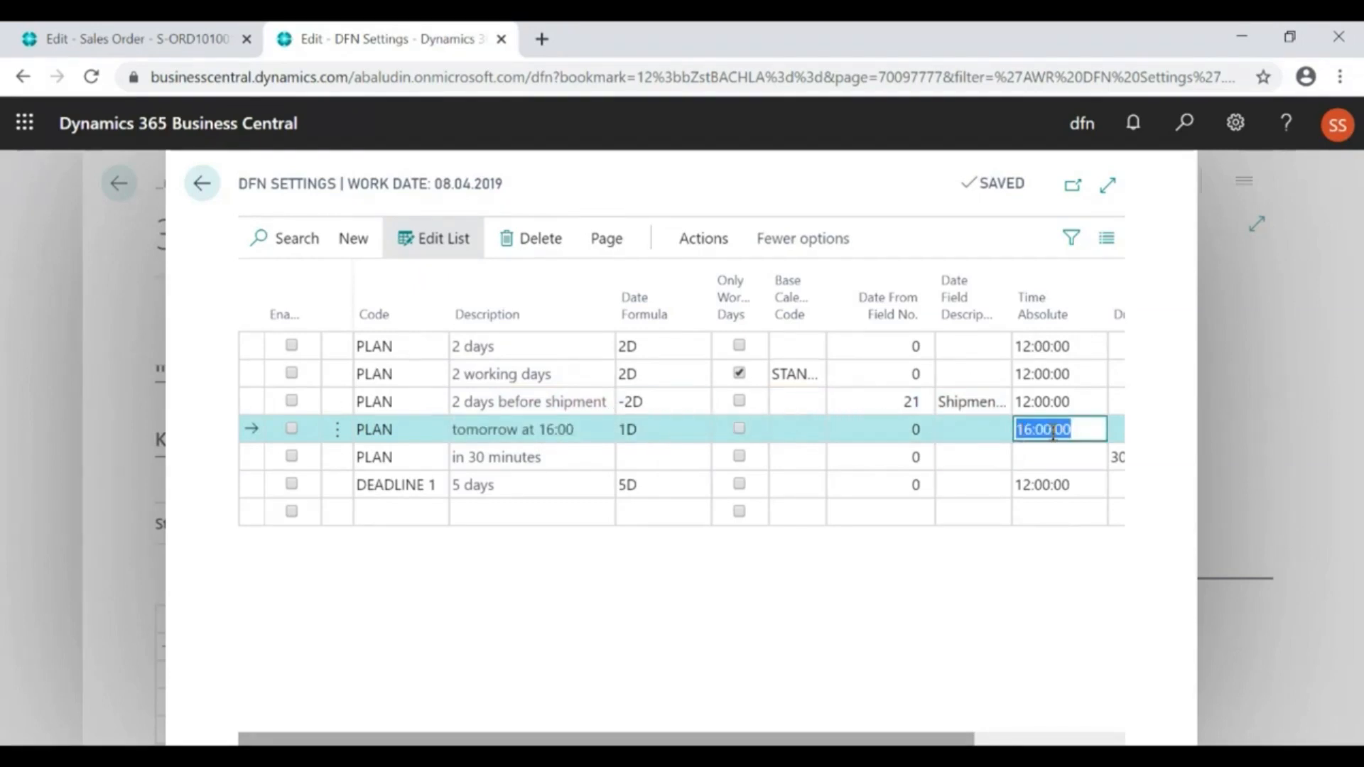
left_click(563, 455)
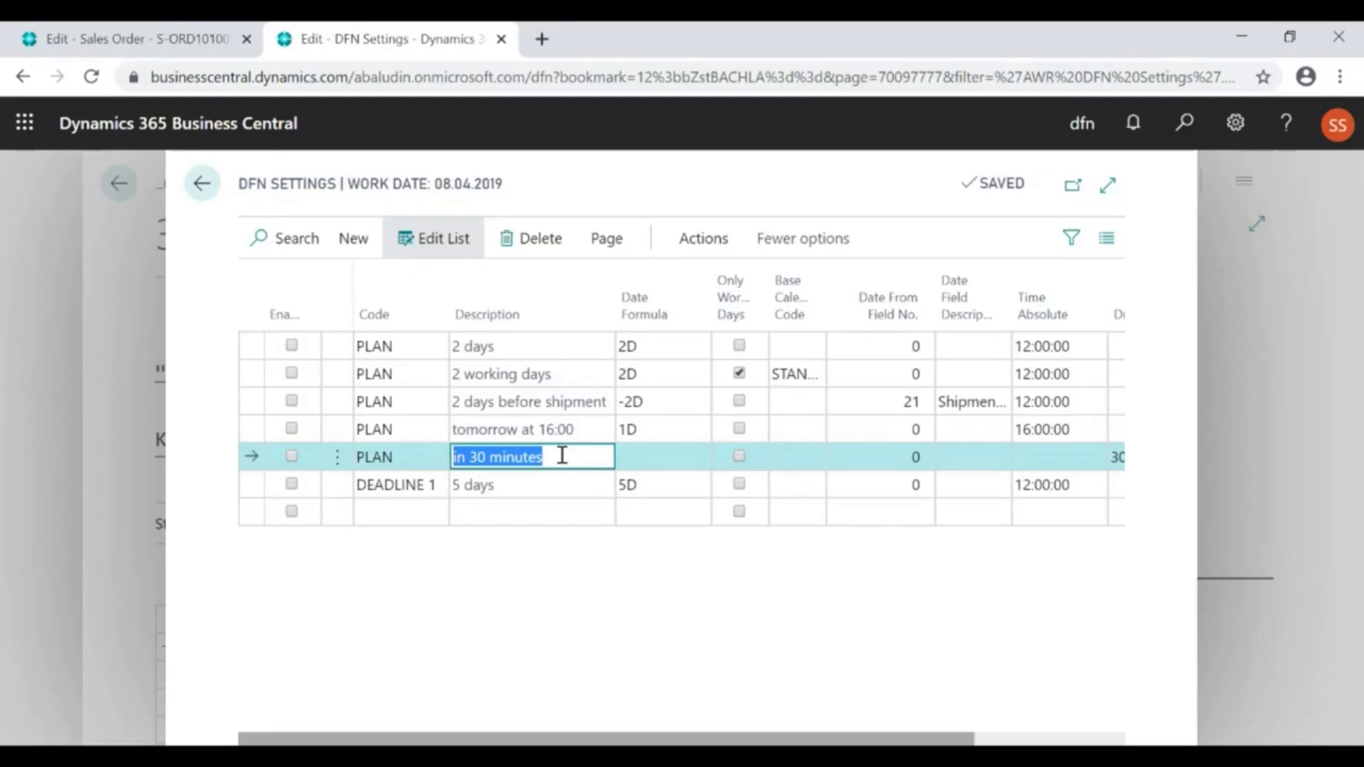
left_click(1115, 456)
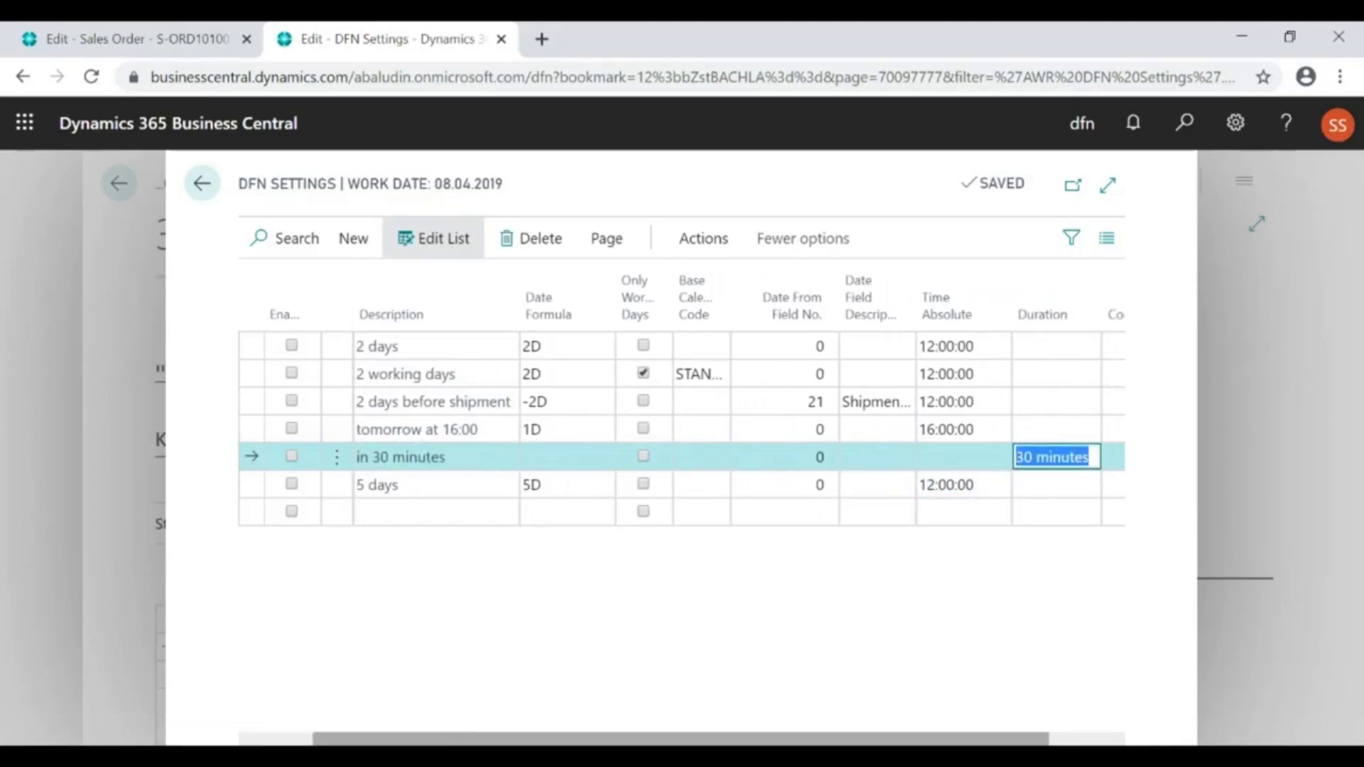
left_click_drag(882, 737, 810, 737)
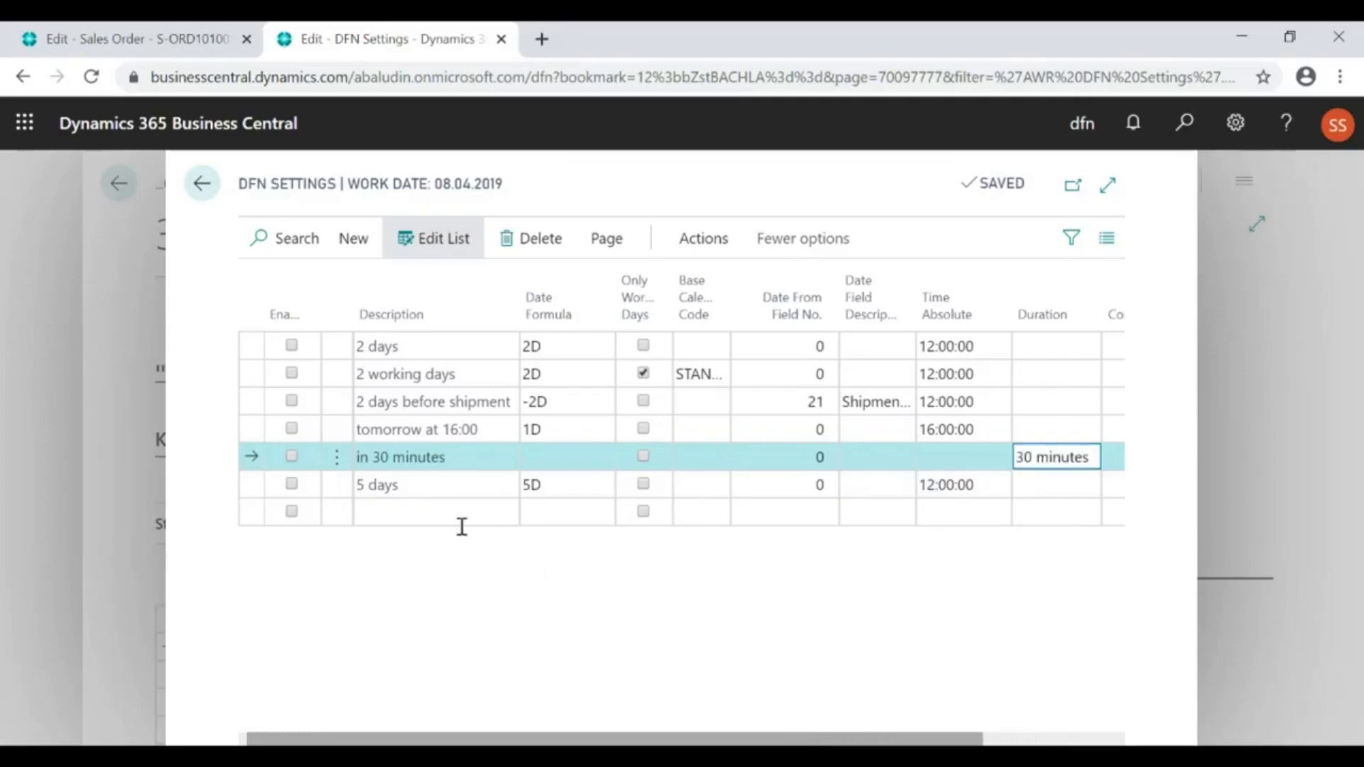
left_click_drag(264, 739, 253, 738)
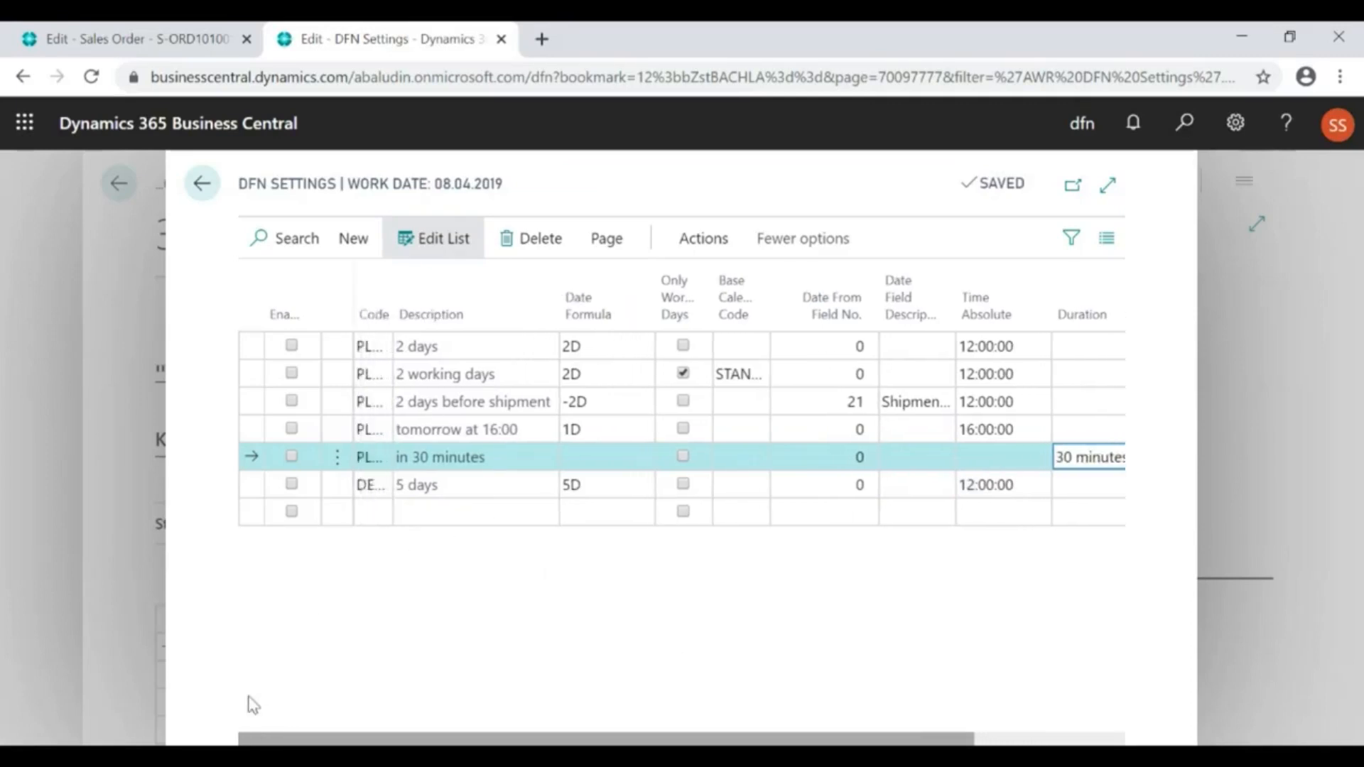
left_click(392, 476)
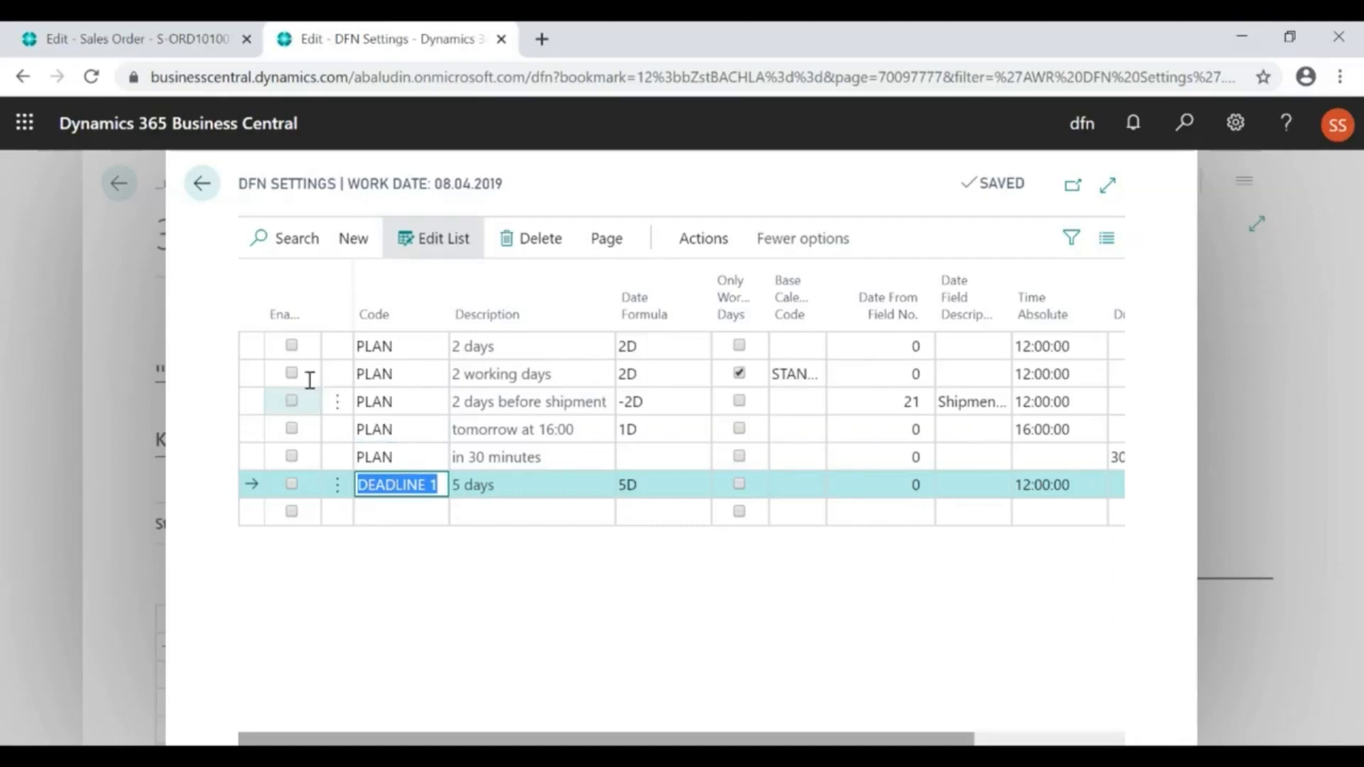
left_click(205, 186)
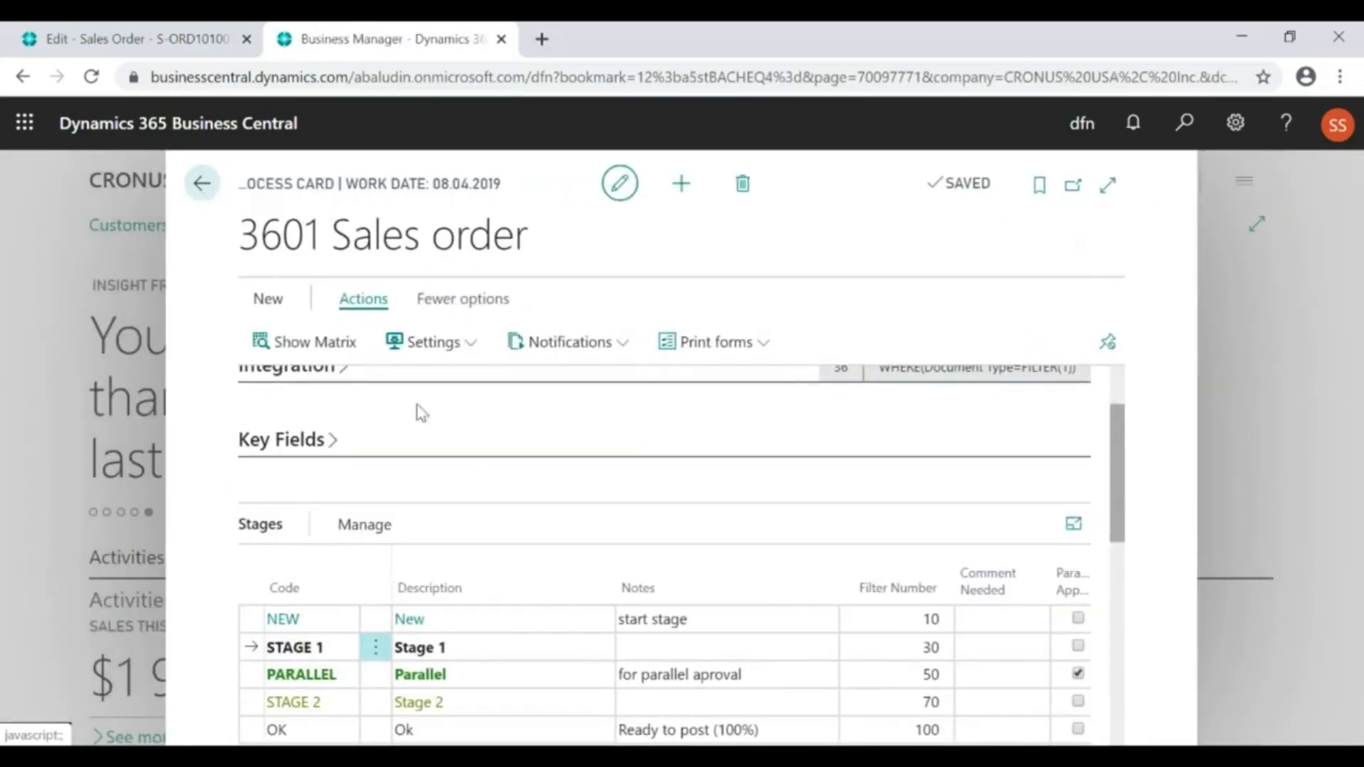
Examine the DFN Administrator and DFN role for test entries in the process card's Roles section
scroll(553, 508, "down", 2)
scroll(556, 513, "down", 1)
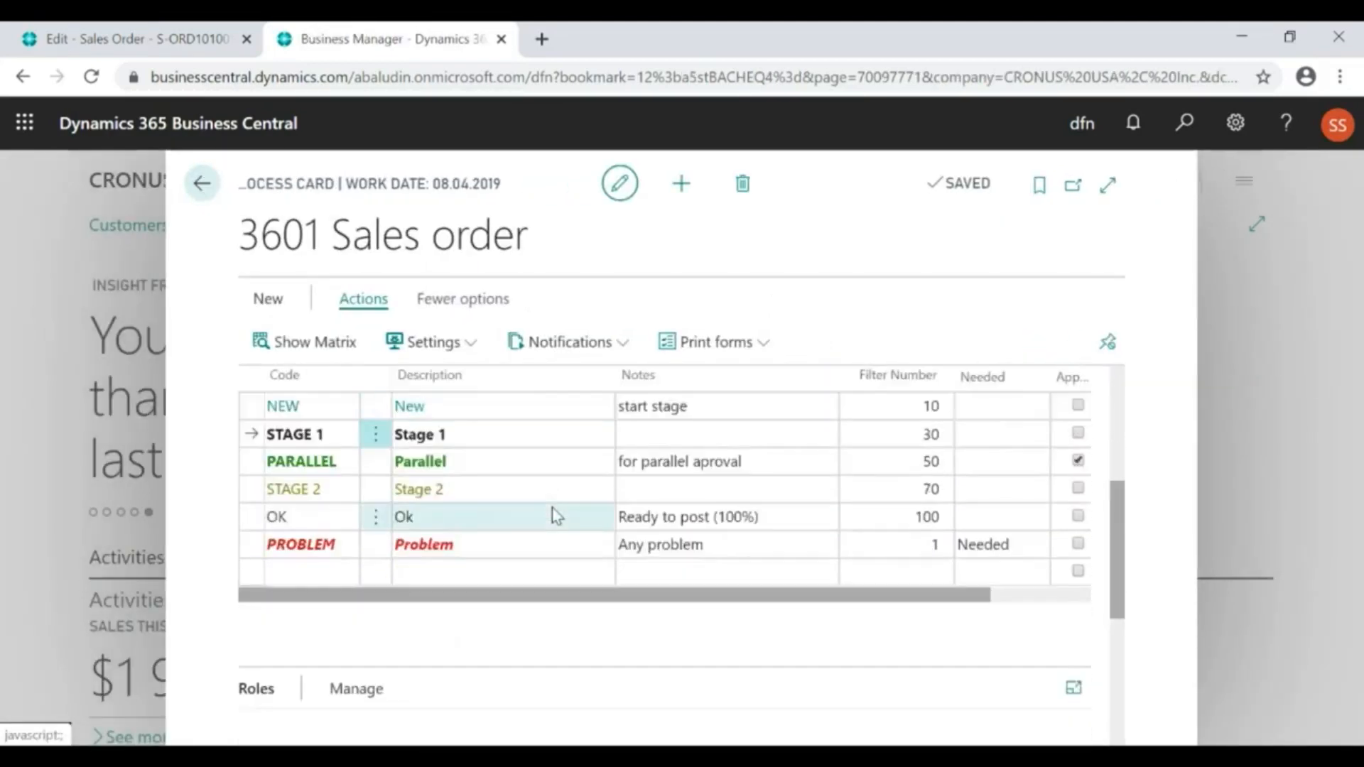
scroll(555, 514, "down", 3)
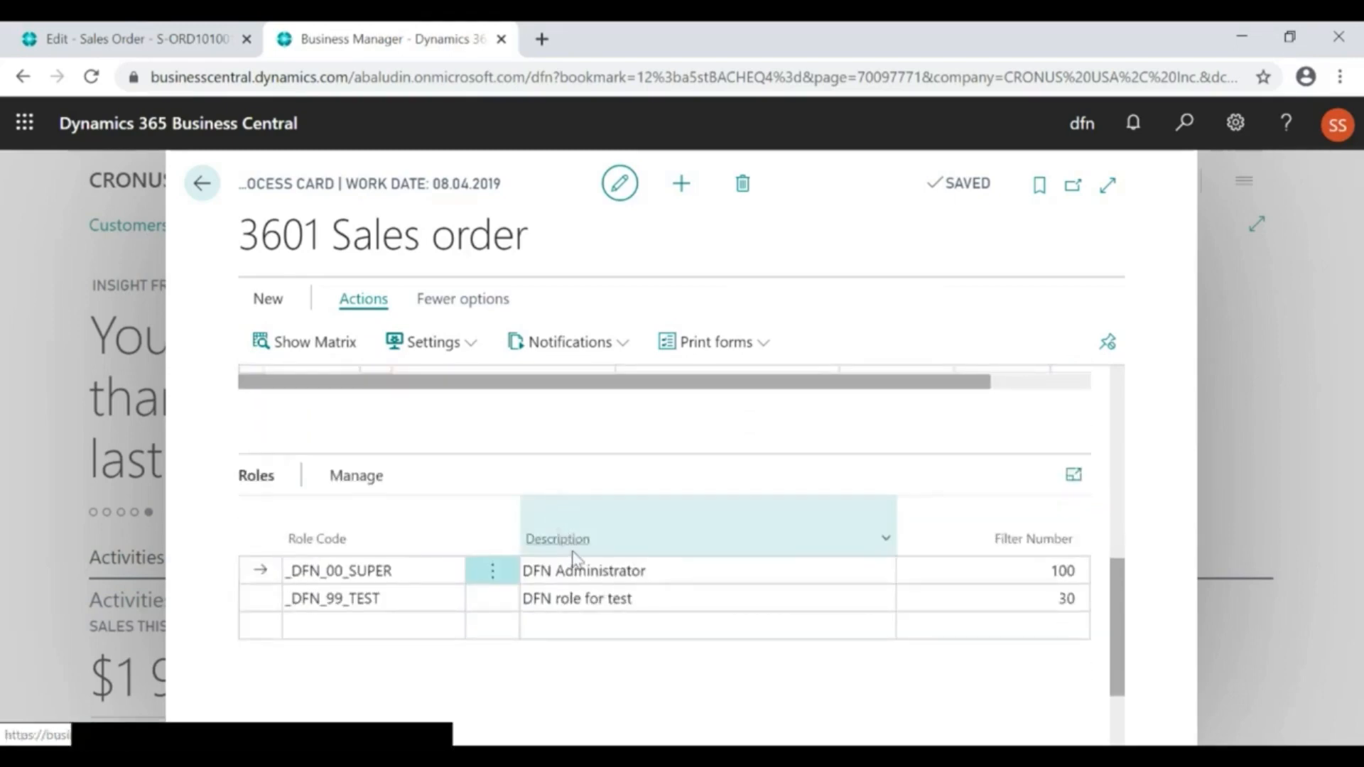
left_click(575, 569)
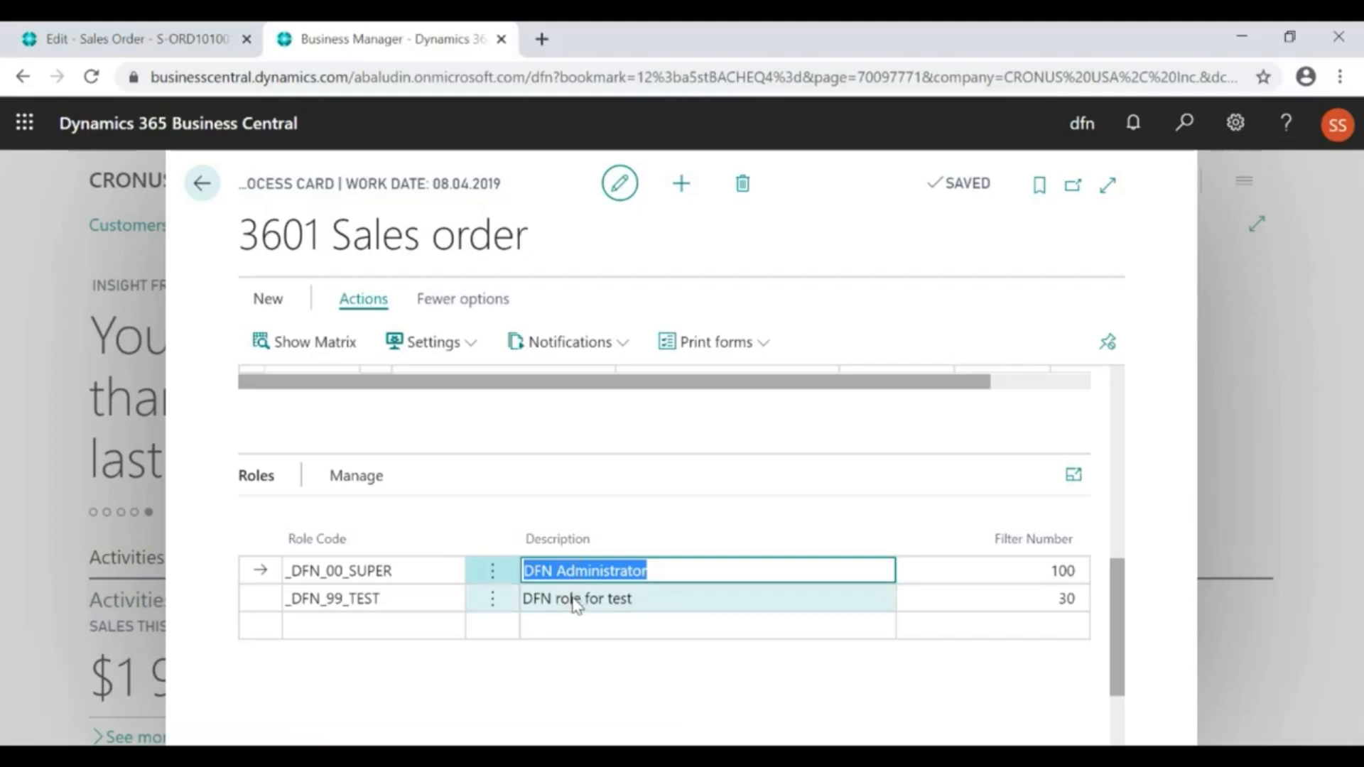
left_click(574, 600)
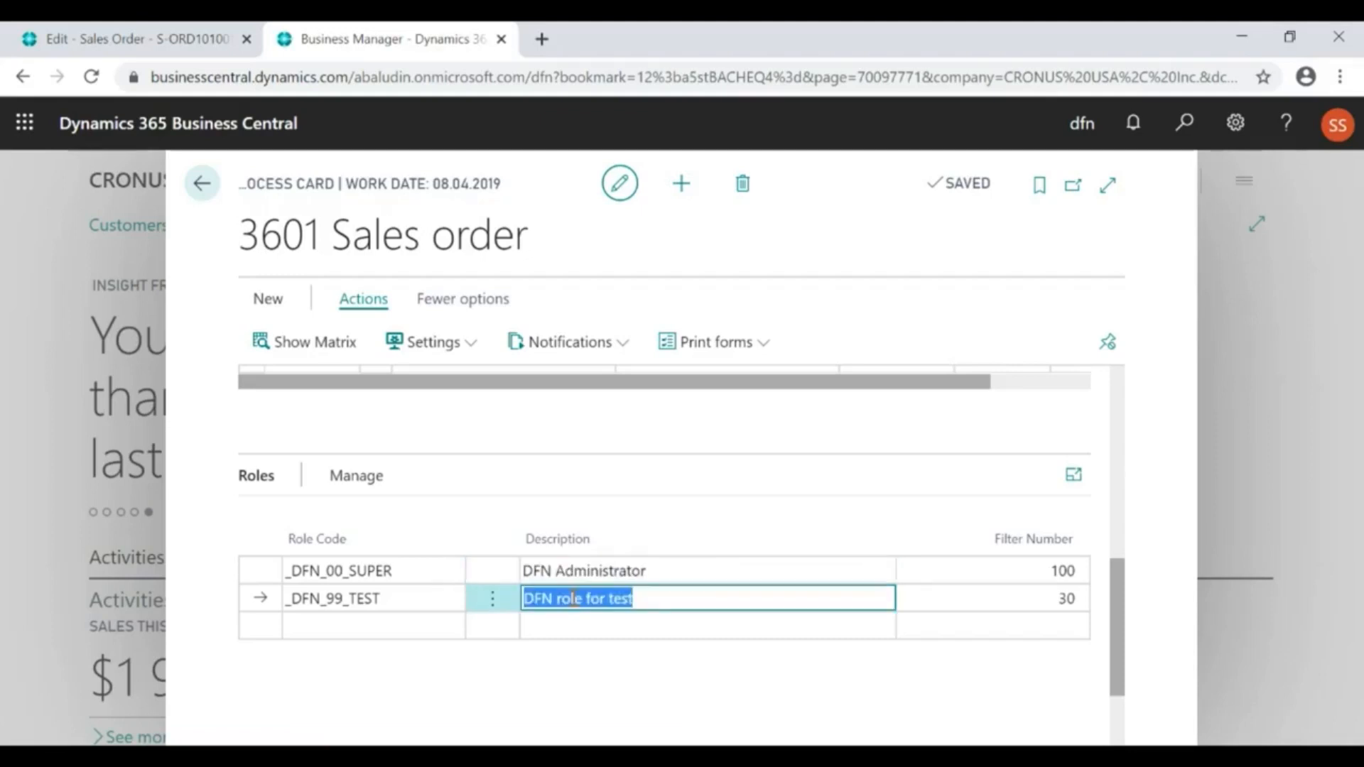
left_click(562, 572)
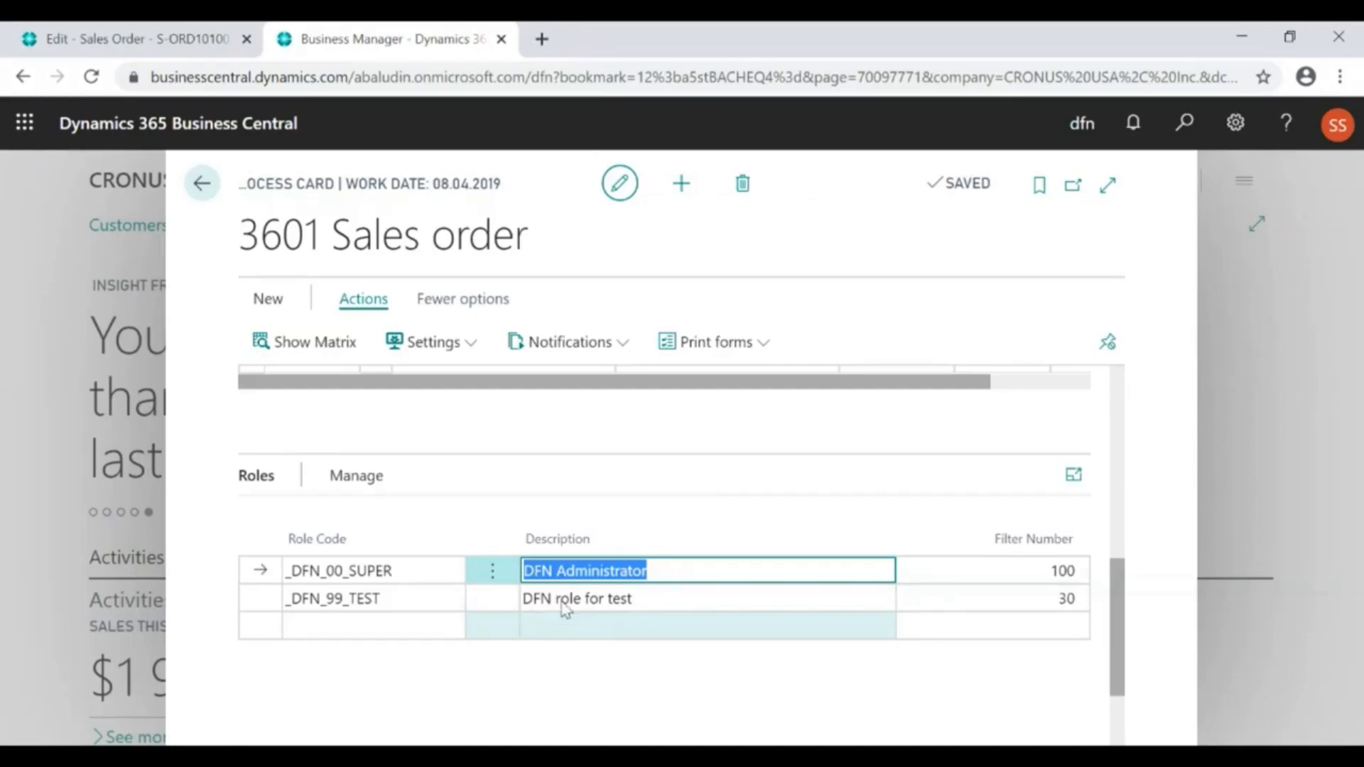
Show the stage-role matrix and examine the target stages that DFN Administrator can move to from Stage 1
left_click(299, 348)
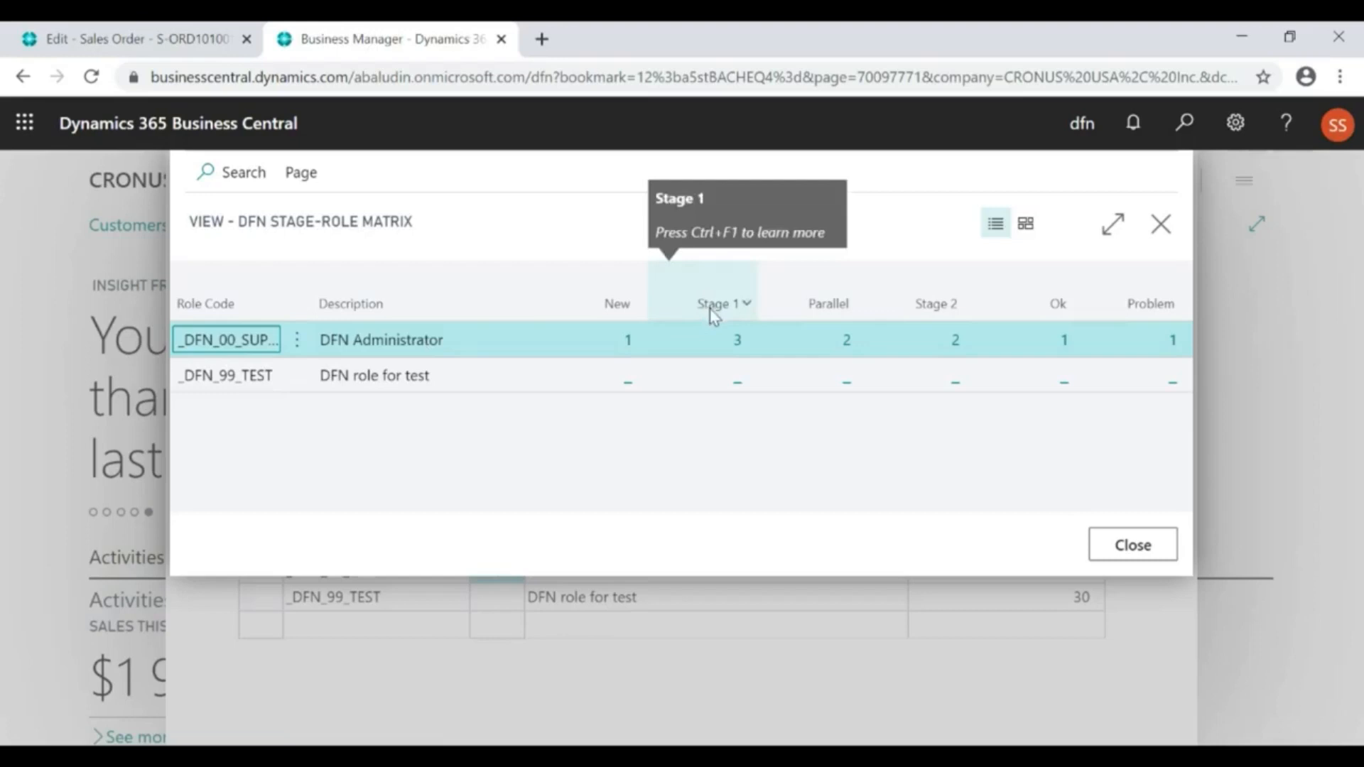
left_click(738, 344)
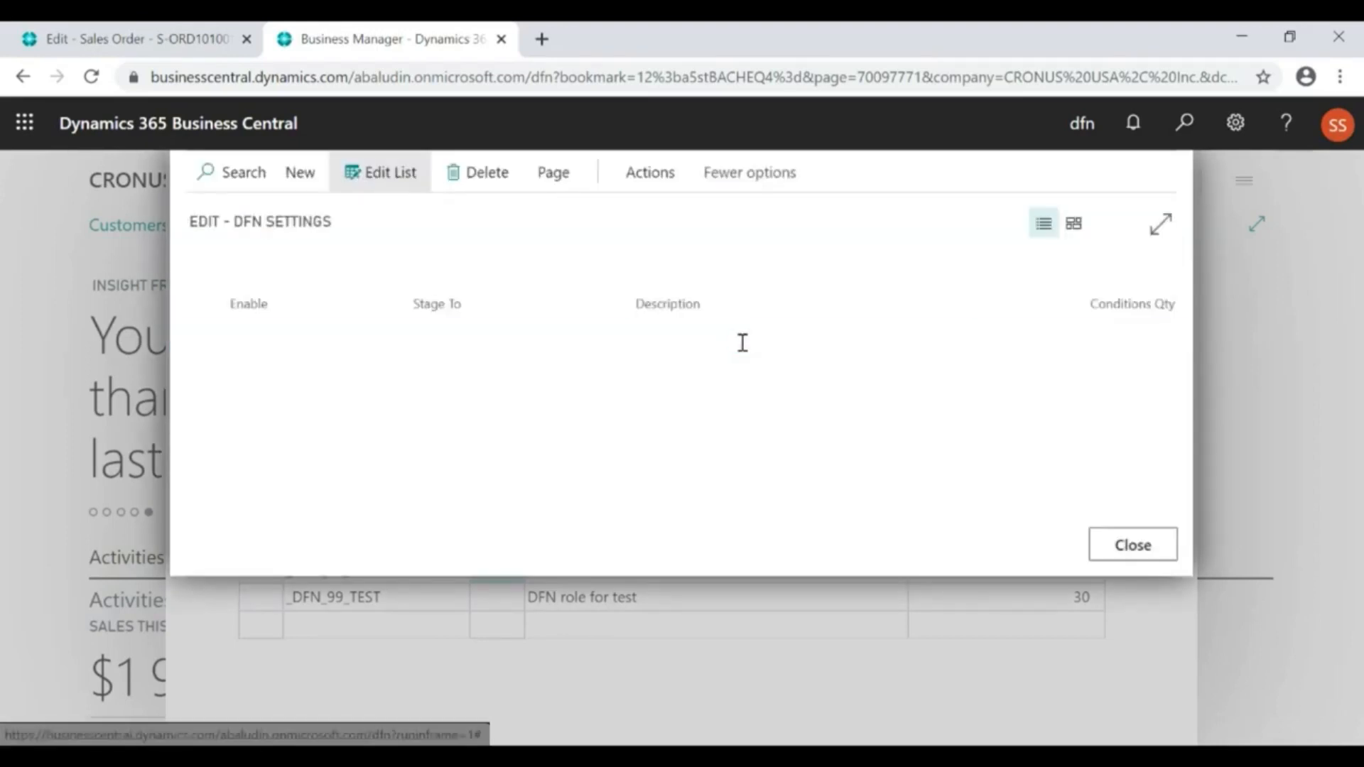
left_click(511, 369)
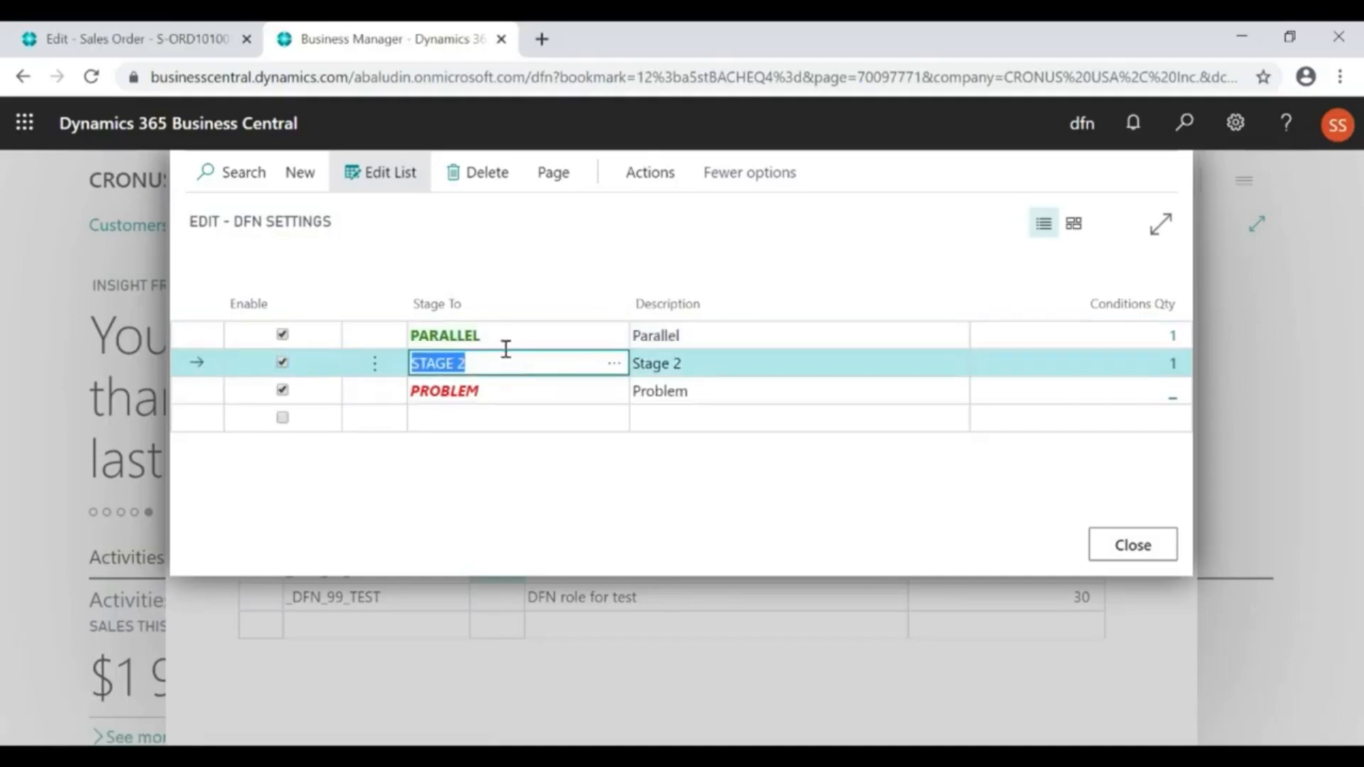
left_click(503, 336)
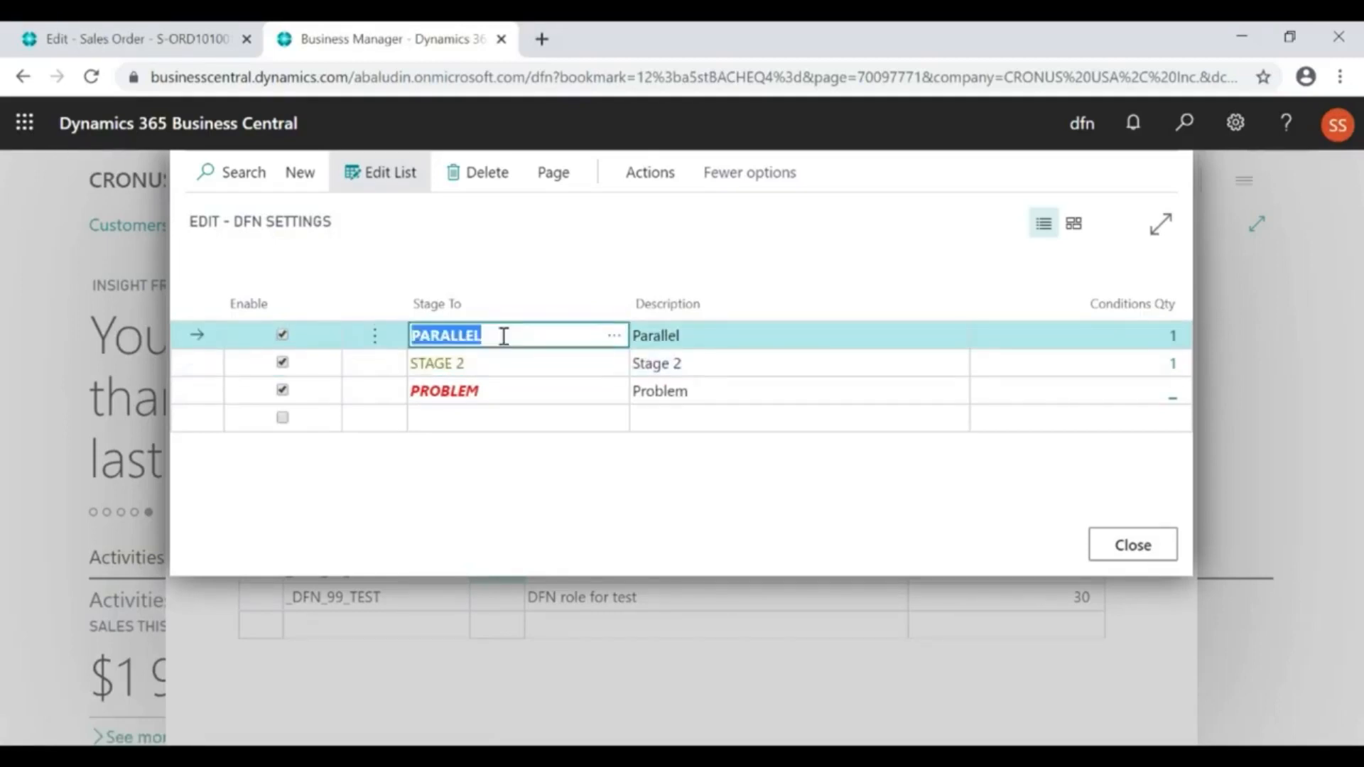
left_click(505, 390)
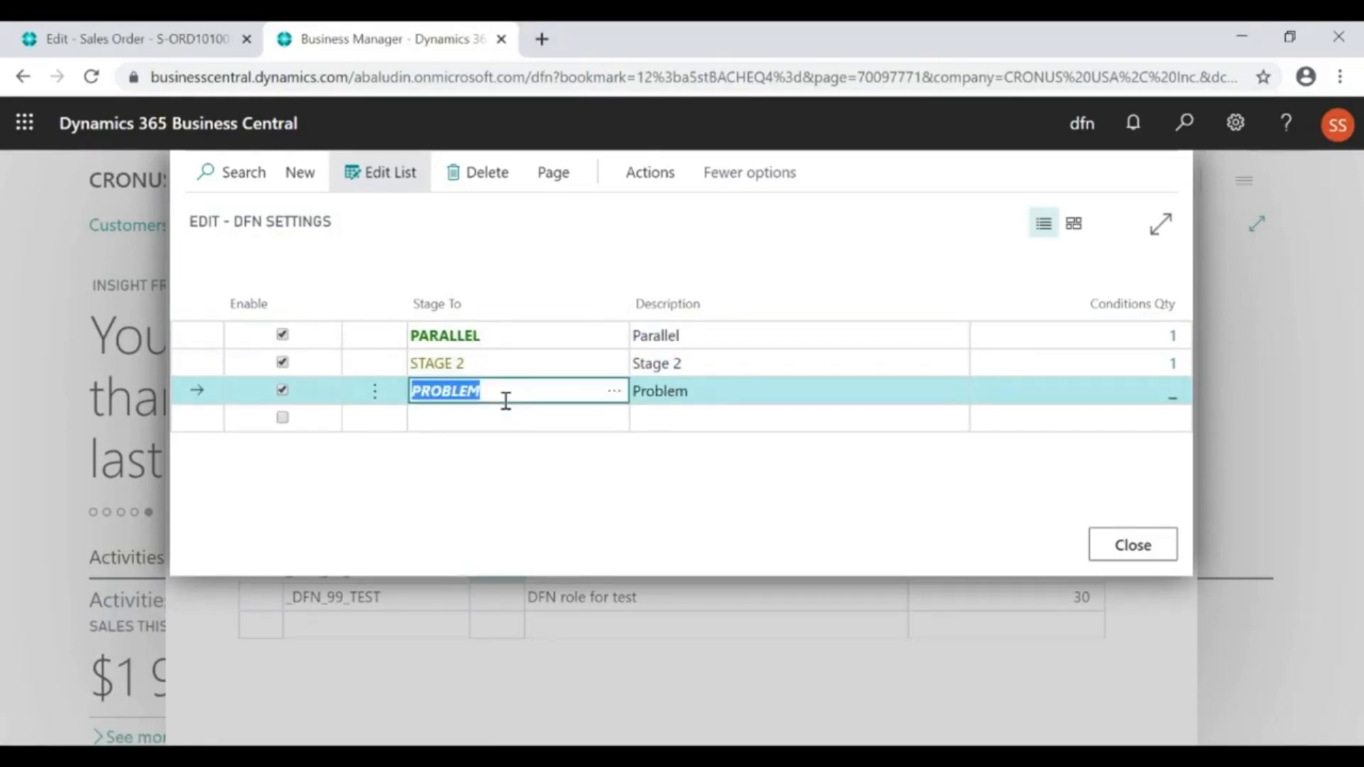
left_click(542, 334)
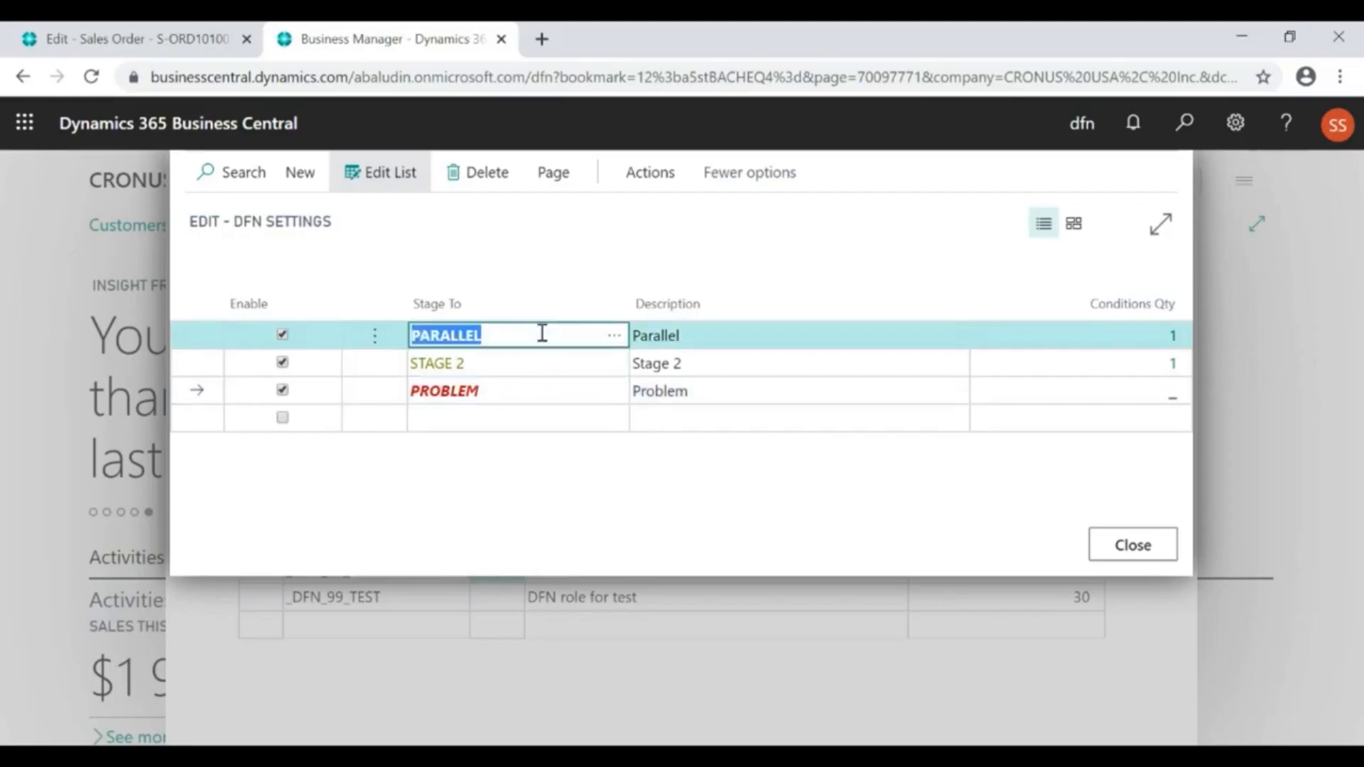
Open the condition for the Parallel target stage, examine its Location Code filter value, and close the condition
left_click(1172, 340)
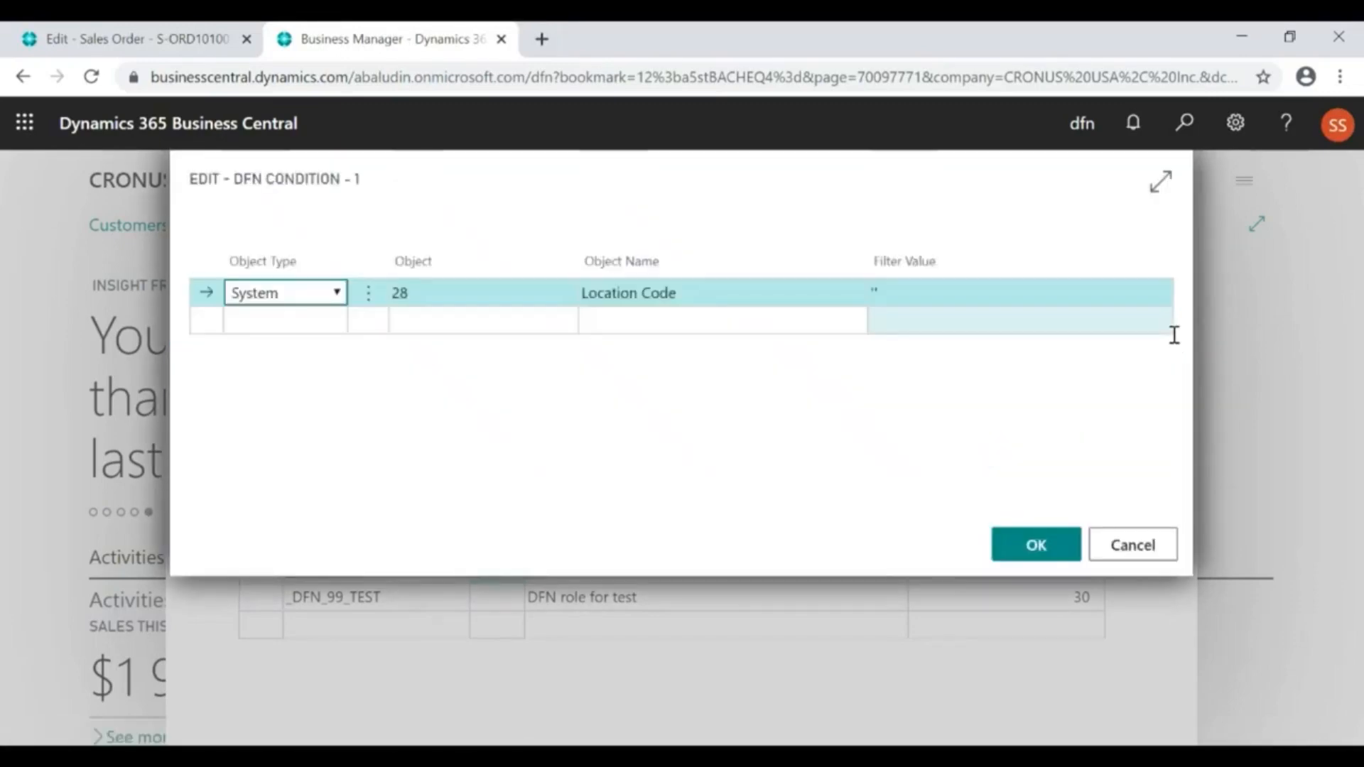
left_click(704, 291)
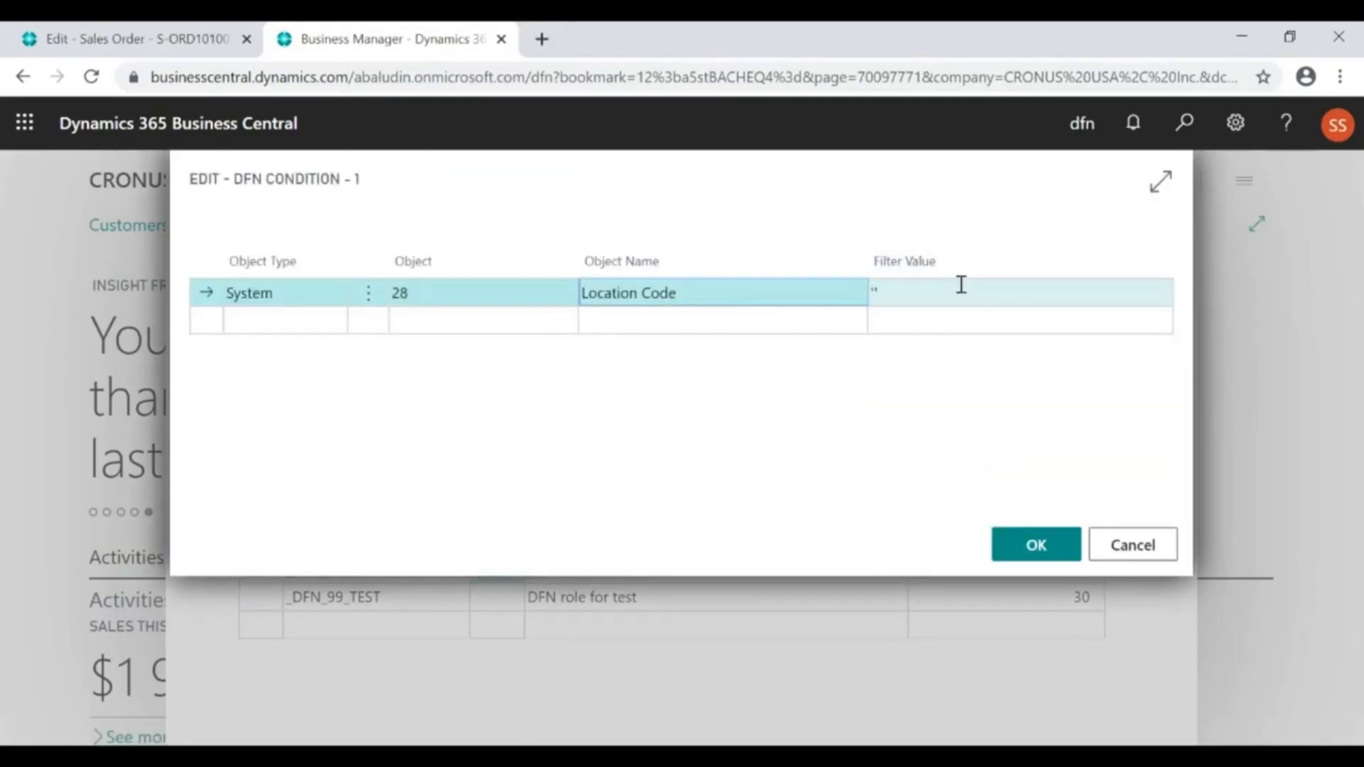
left_click(953, 296)
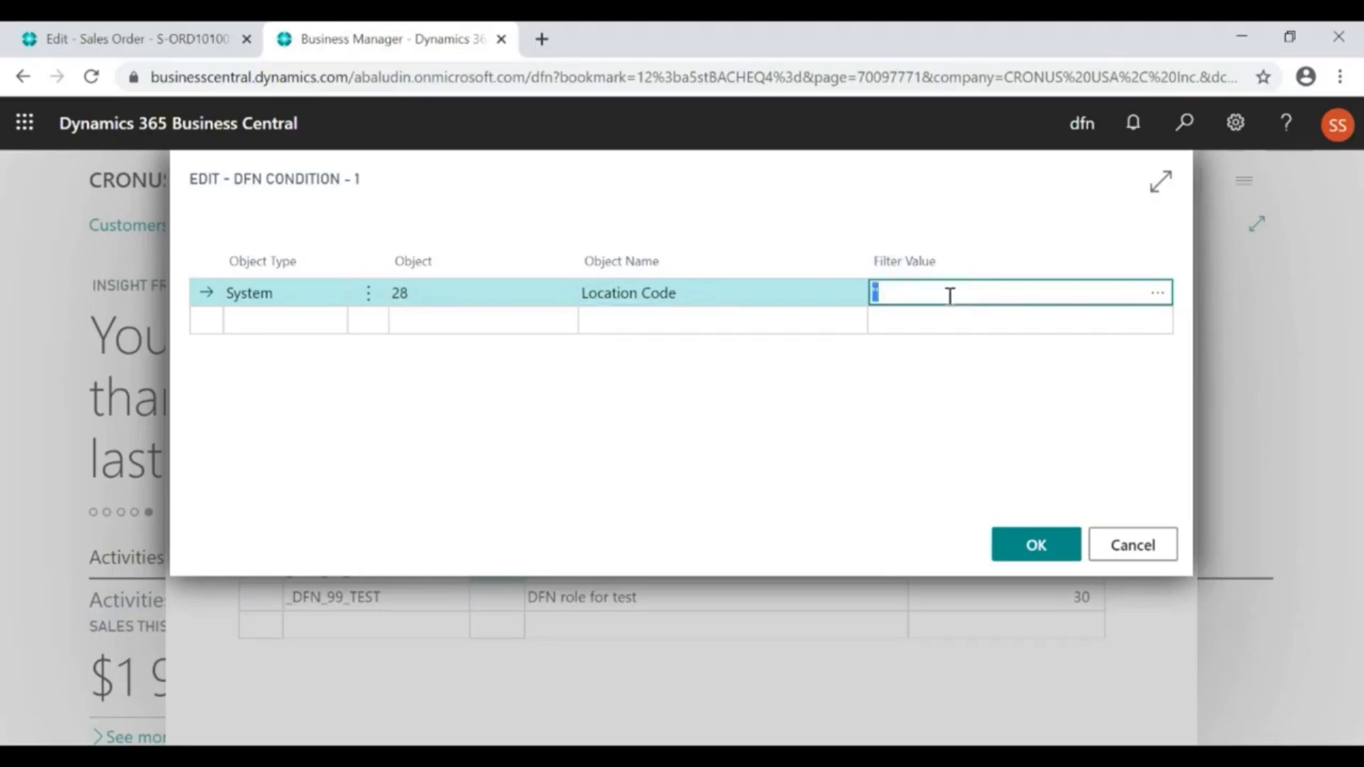
key("Escape")
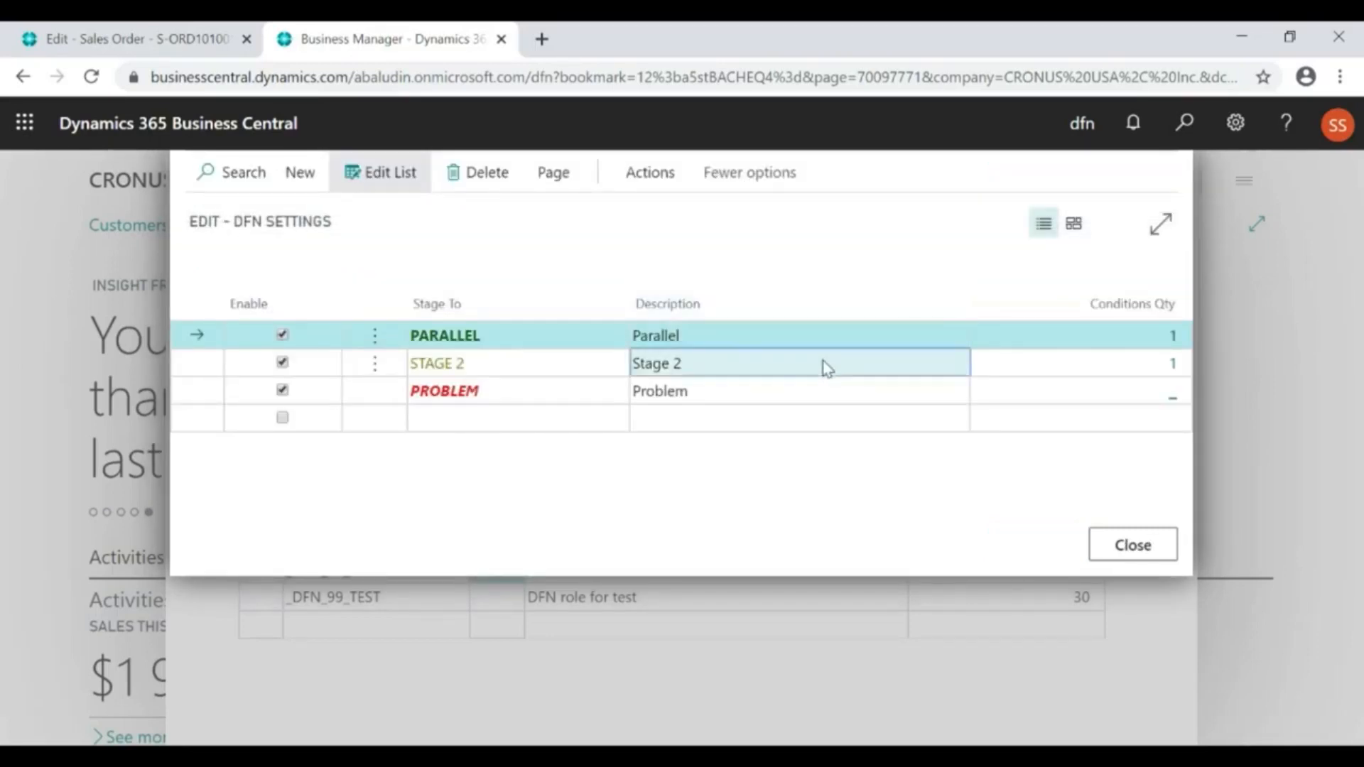
Open the condition for the Stage 2 target stage, examine its Location Code filter value, and close the condition
left_click(824, 367)
left_click(1175, 367)
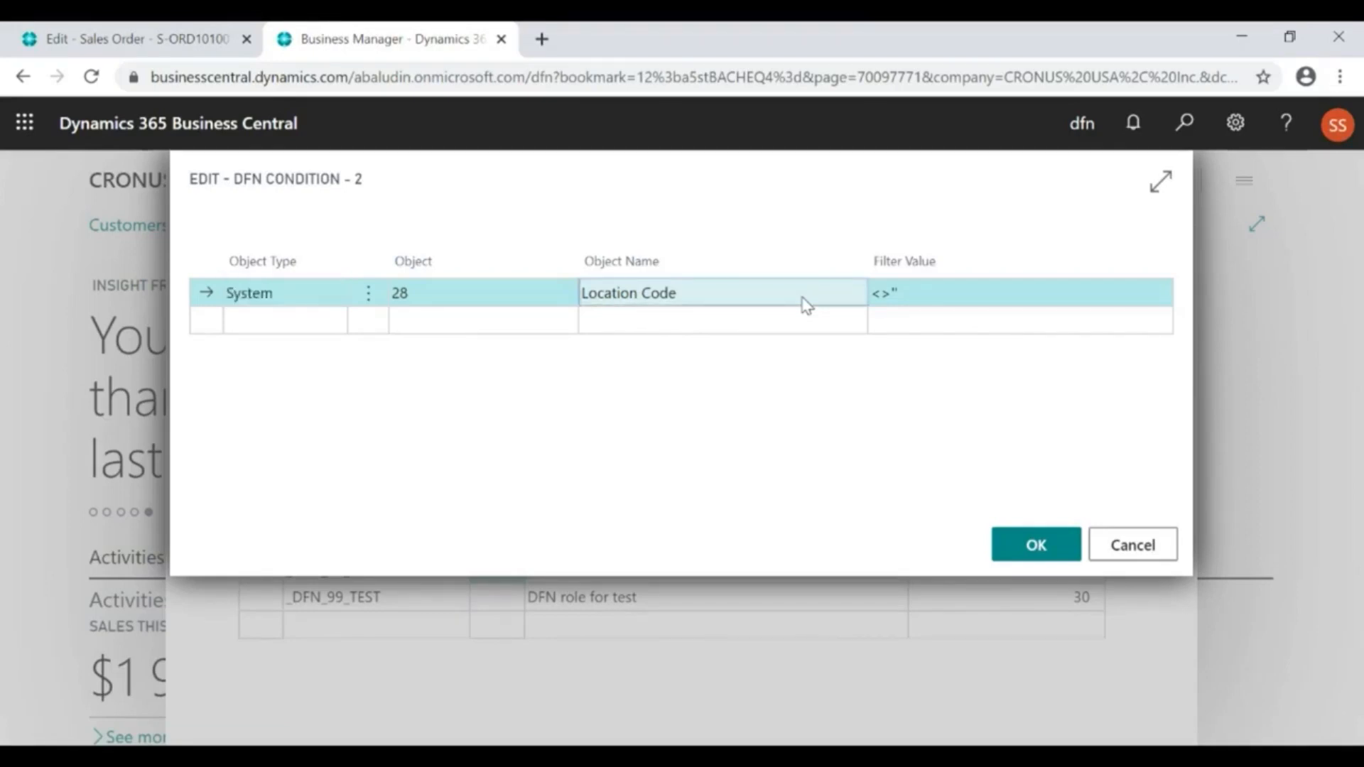
left_click(923, 292)
key("Escape")
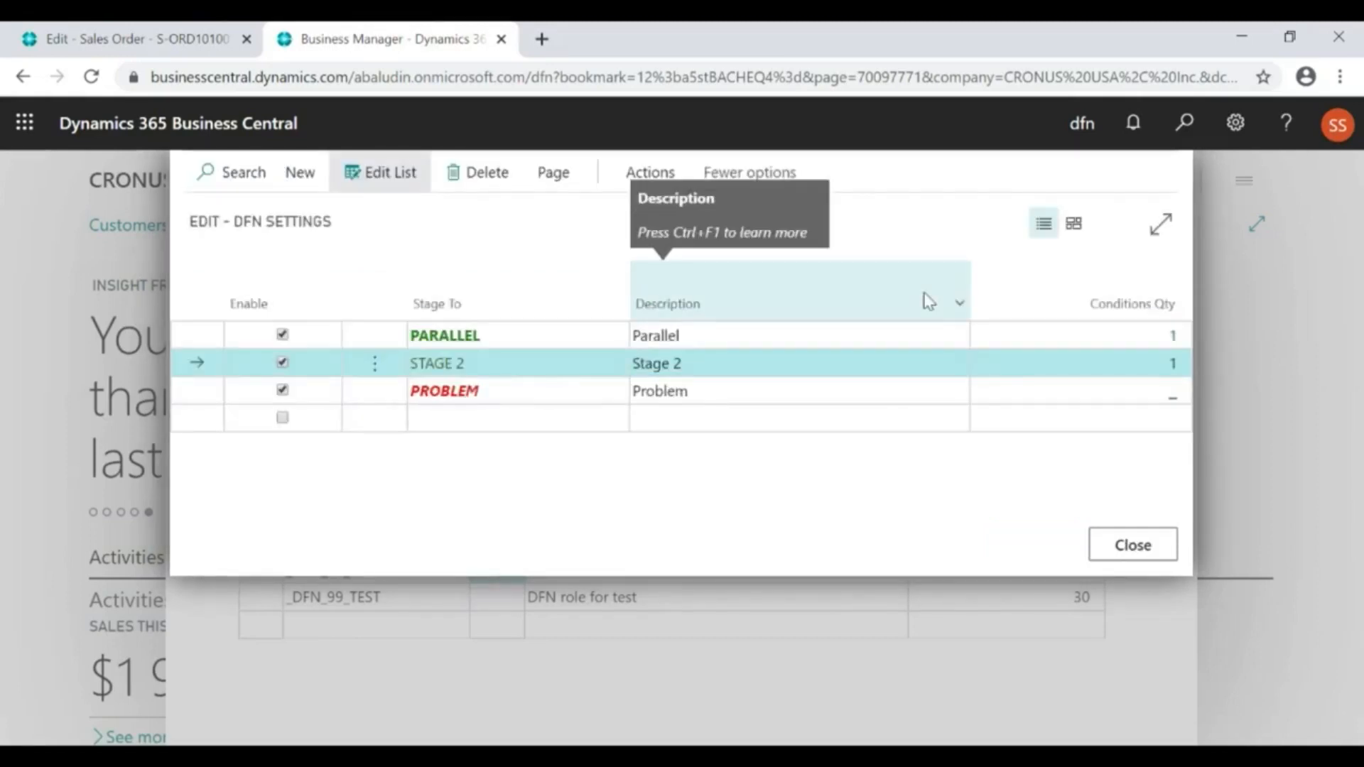
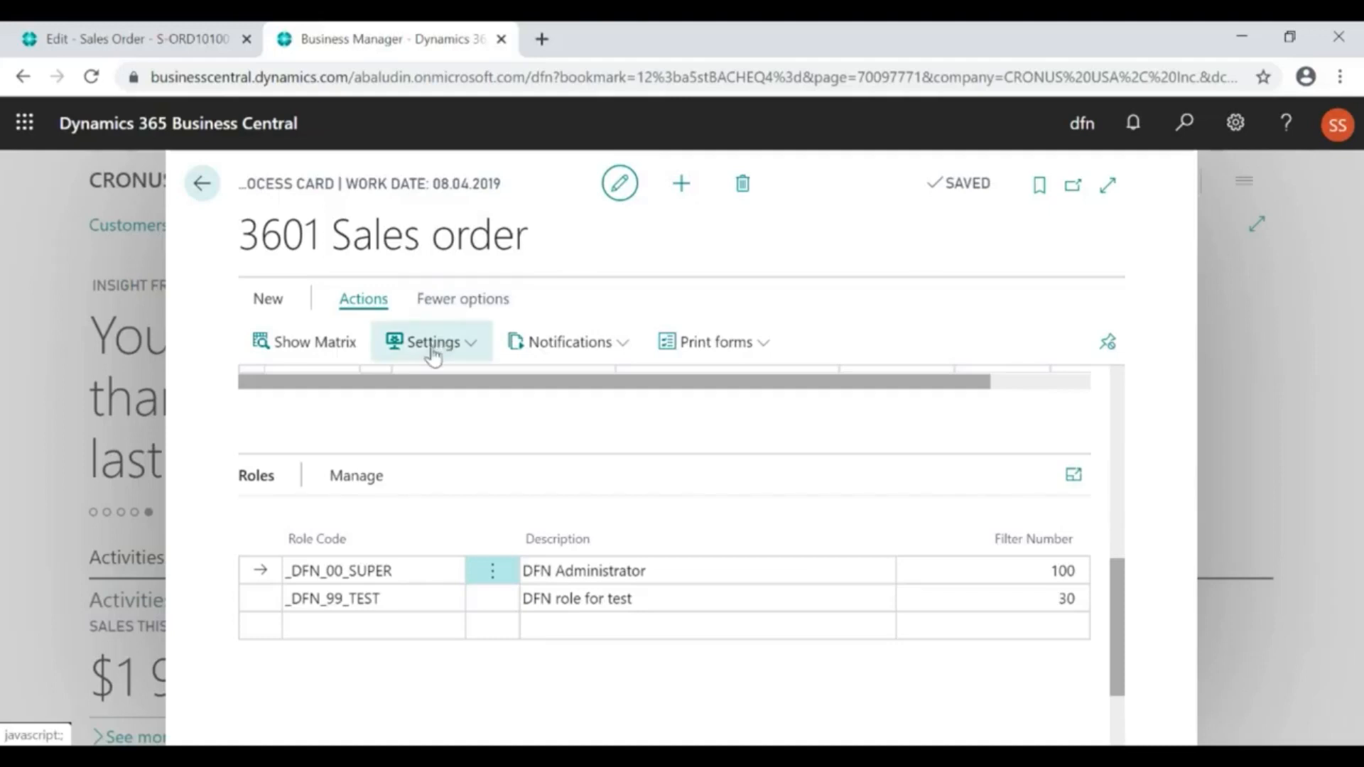
Open the process's Delegate settings, examine the validity dates, Salesperson and Salesperson To of the delegation entry, and return to the process card
left_click(435, 344)
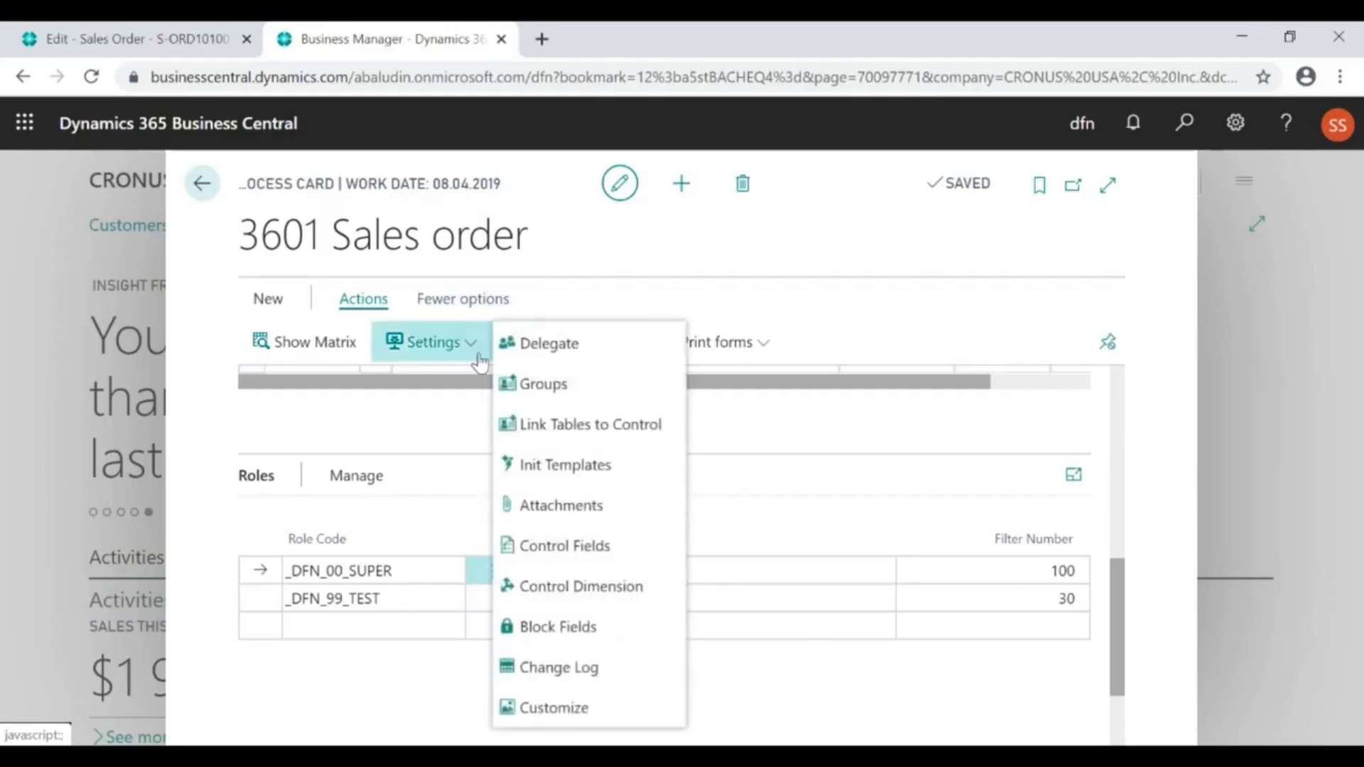
left_click(540, 346)
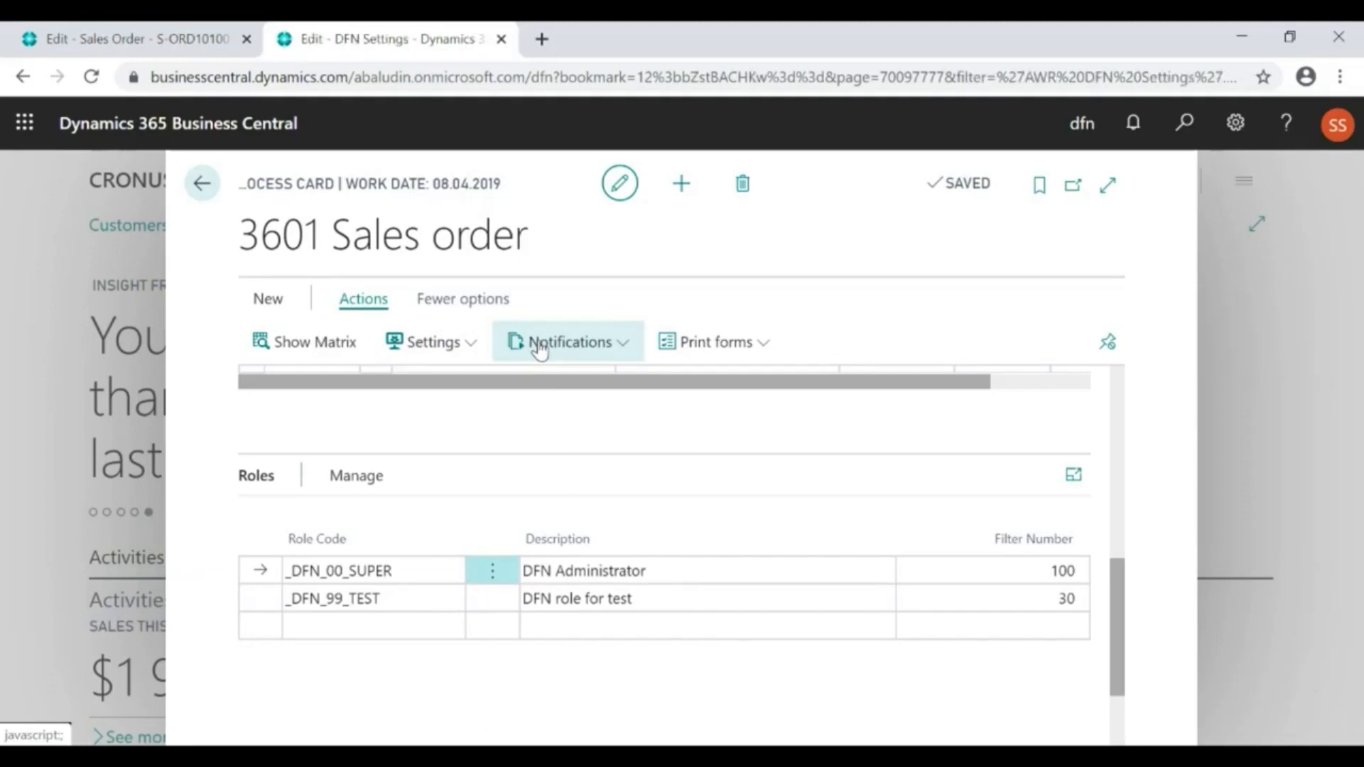
left_click(865, 333)
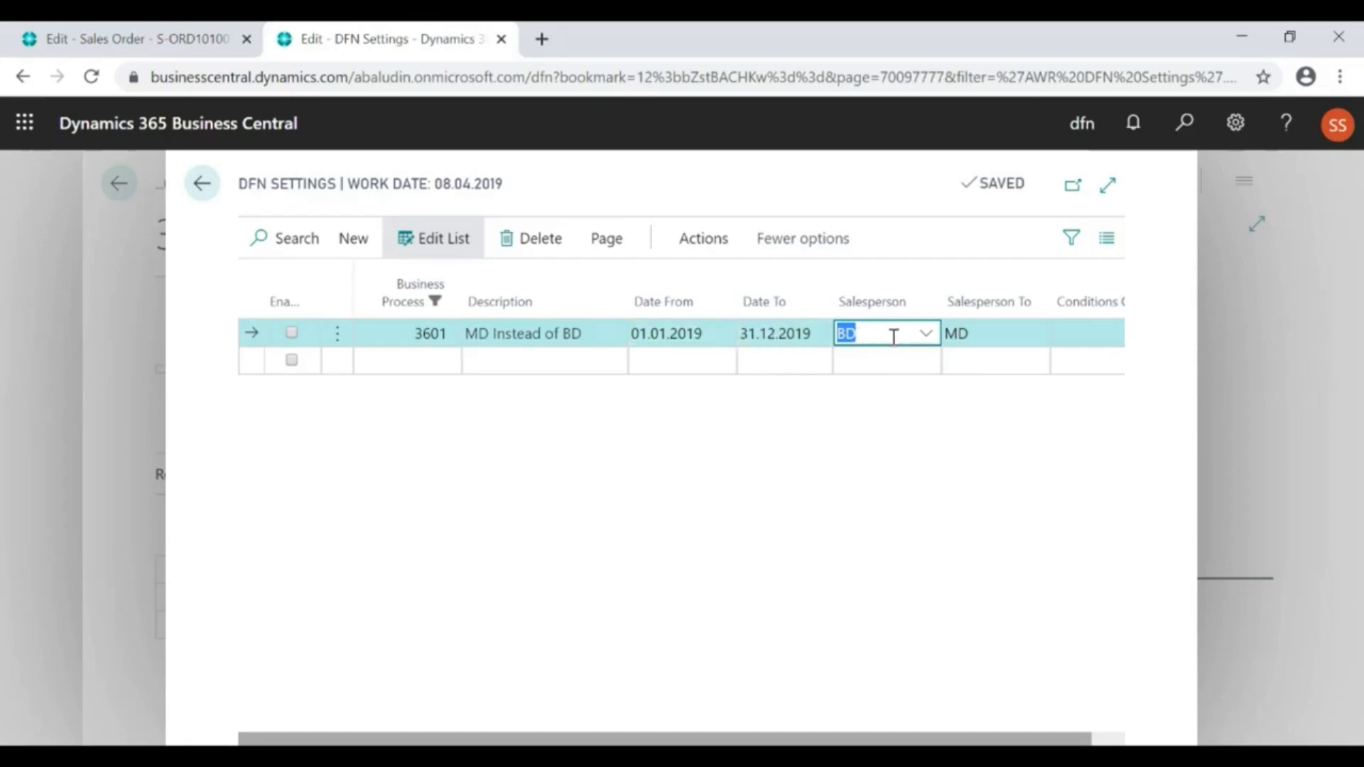
left_click(982, 333)
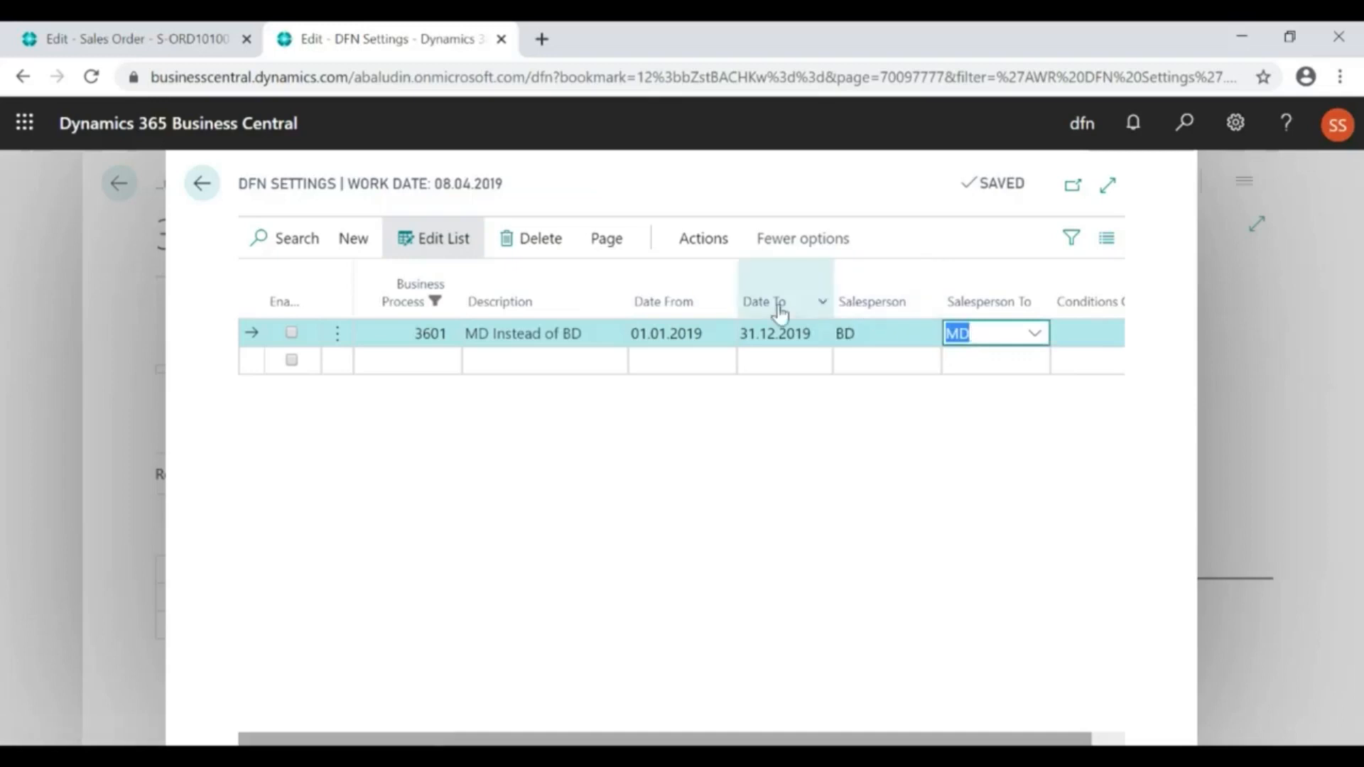
left_click(686, 333)
left_click(795, 334)
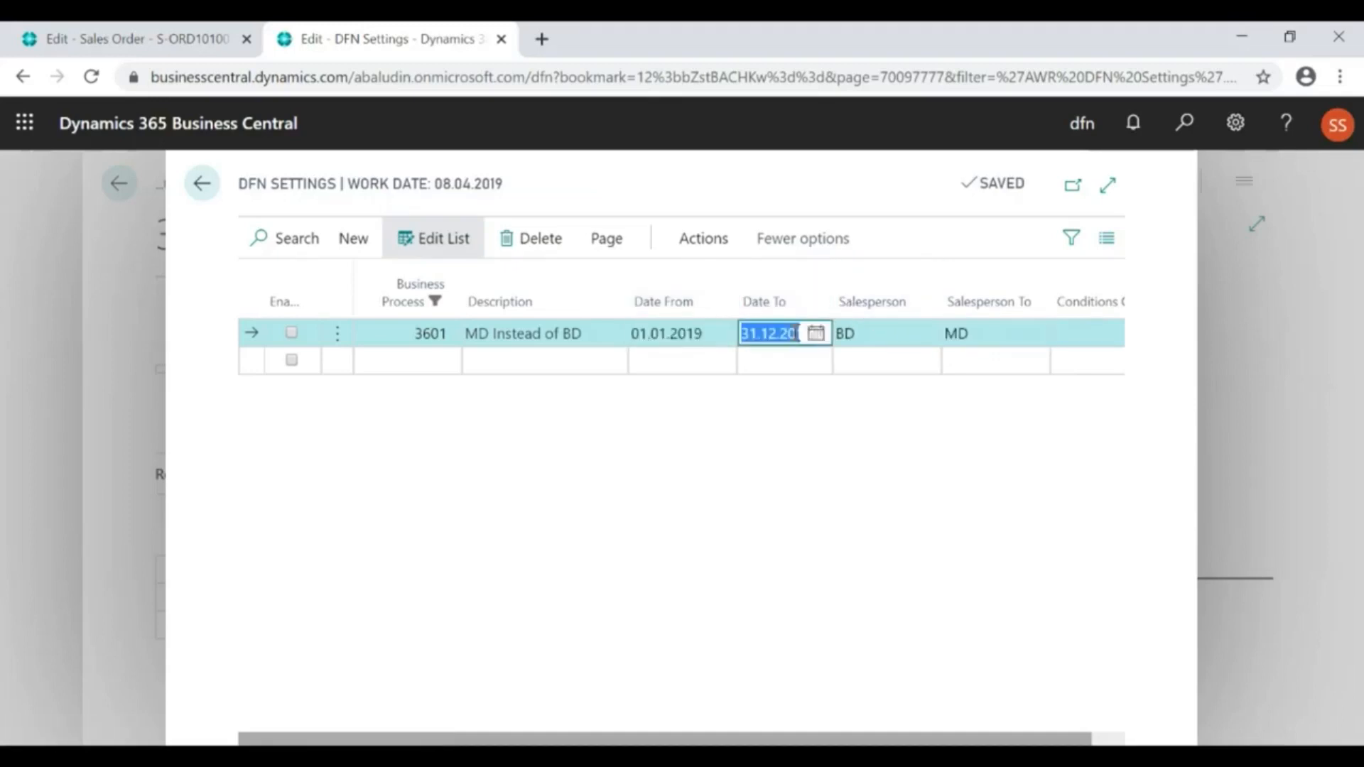
left_click(866, 333)
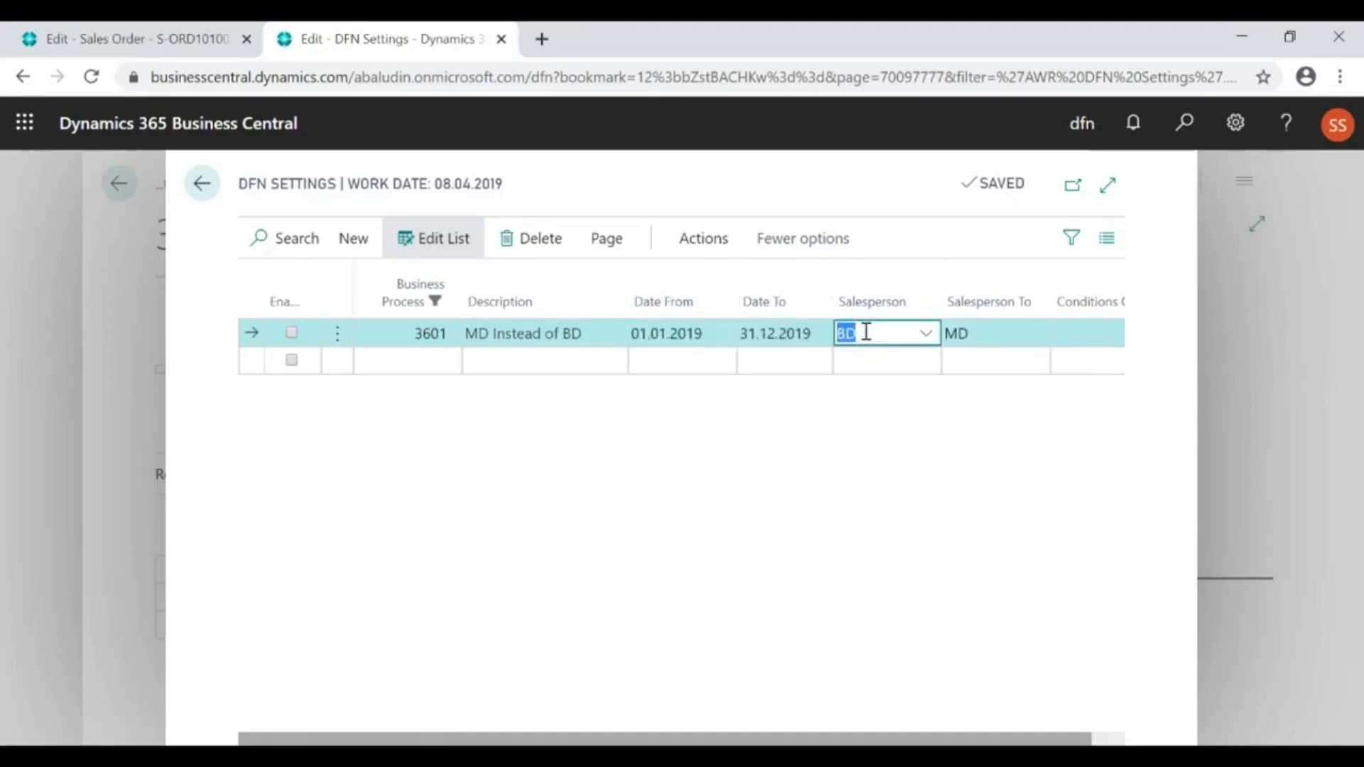
left_click(987, 331)
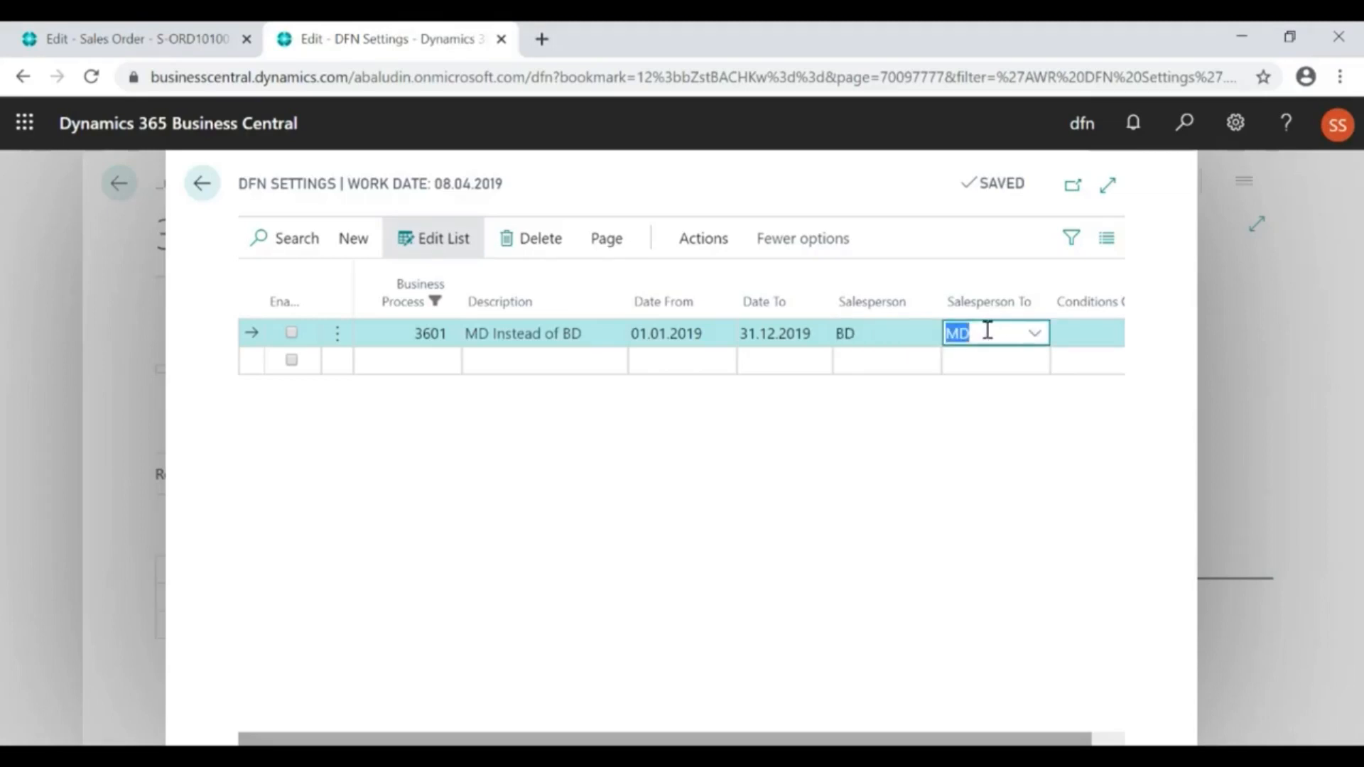
left_click(893, 332)
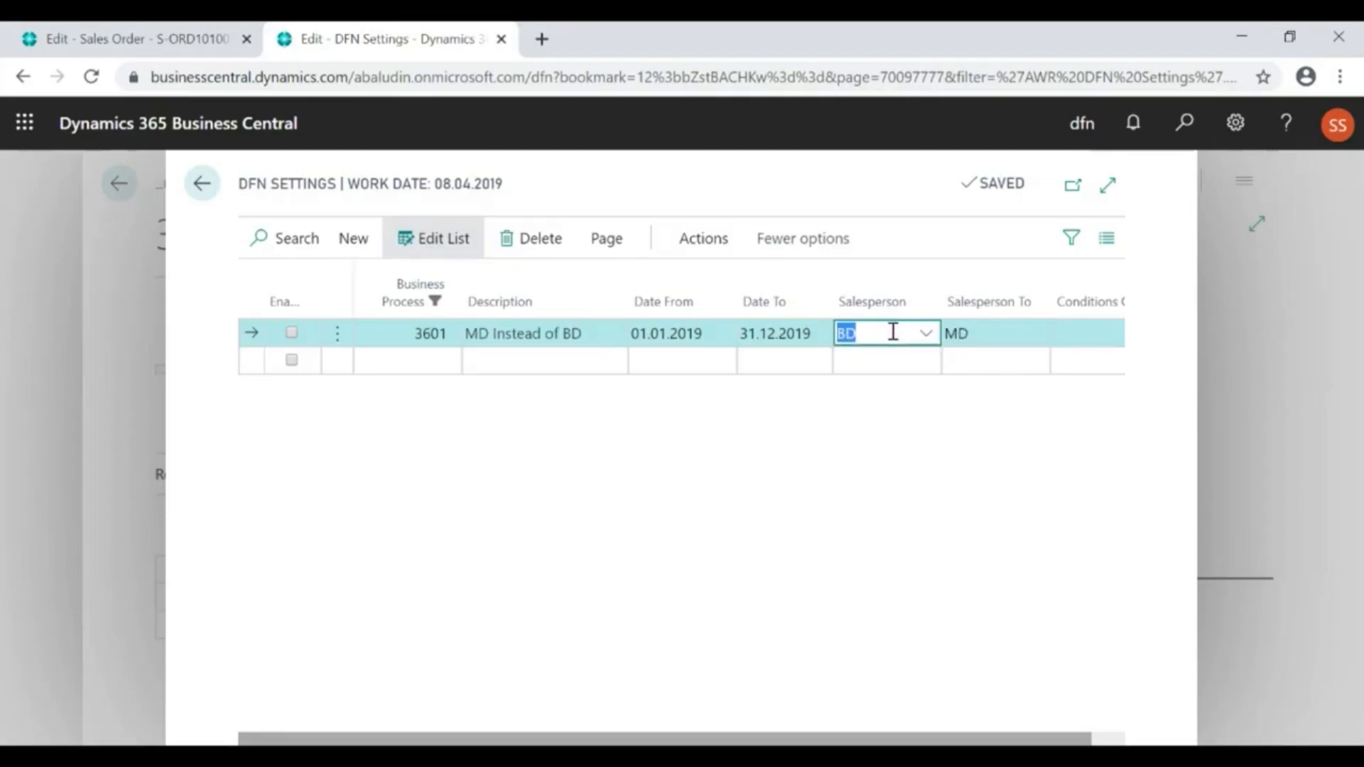
left_click(977, 332)
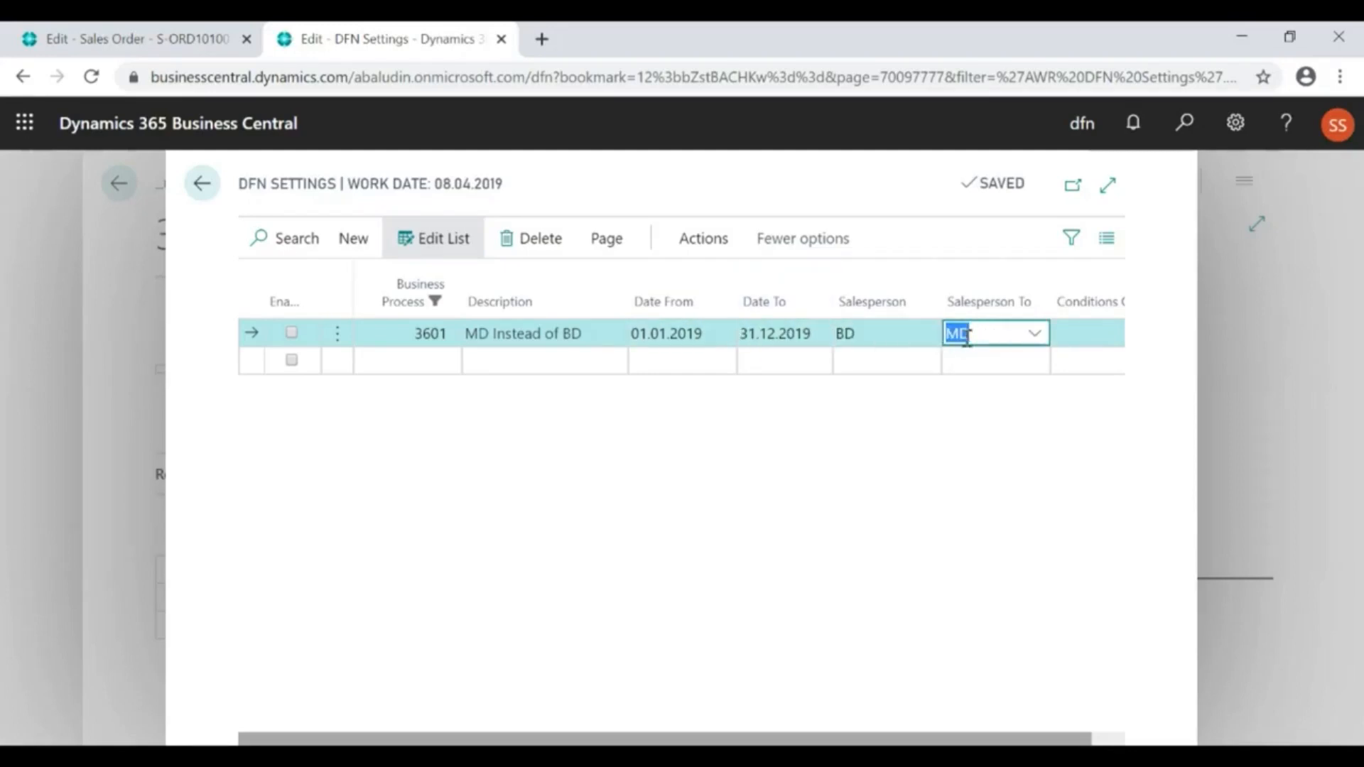
left_click(882, 332)
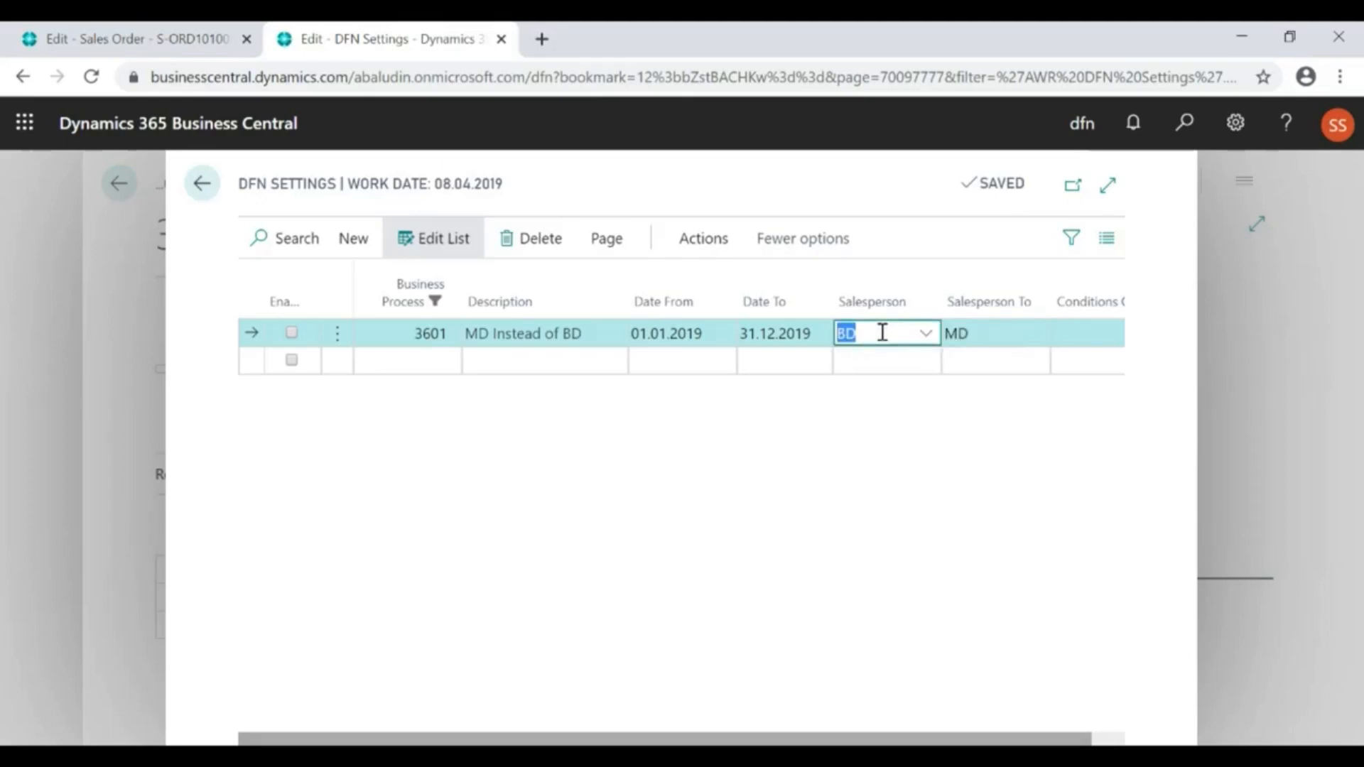
left_click(784, 328)
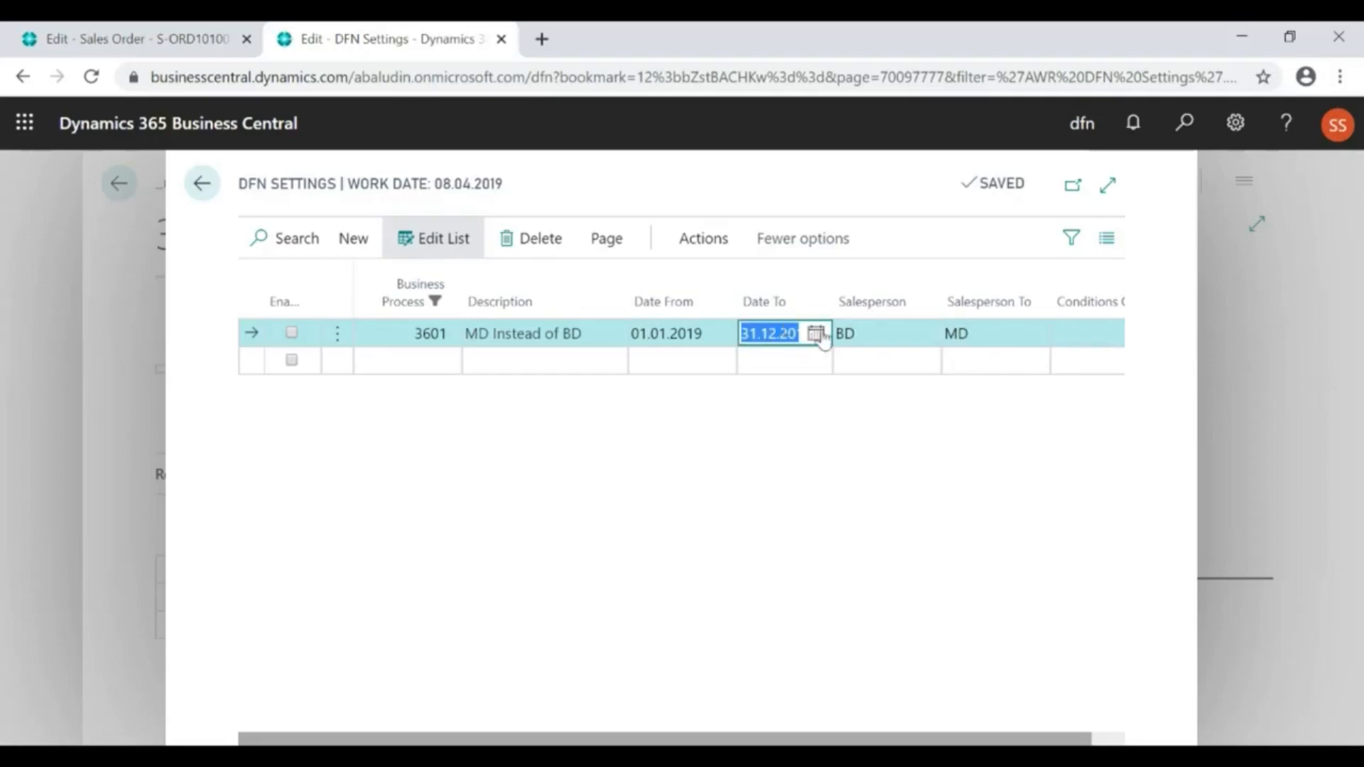
left_click(871, 333)
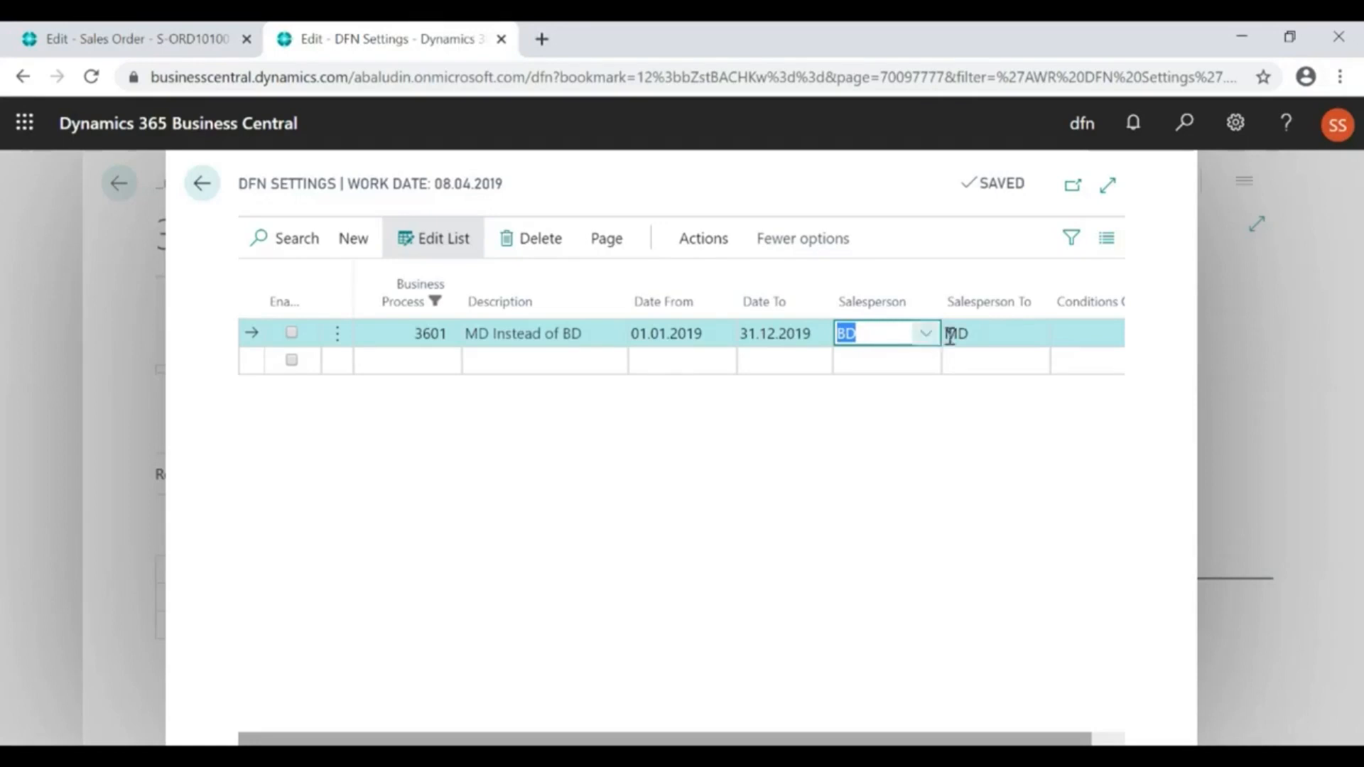
left_click(985, 331)
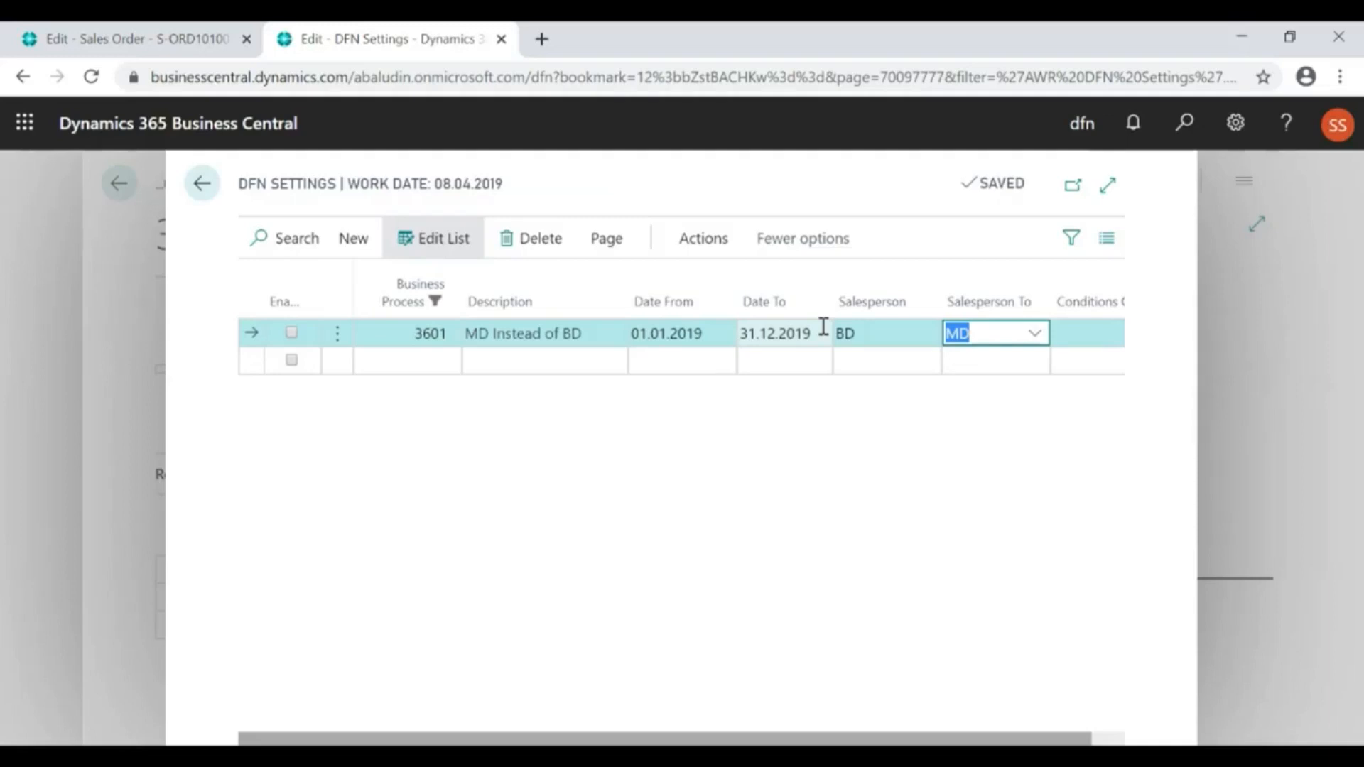
left_click(206, 186)
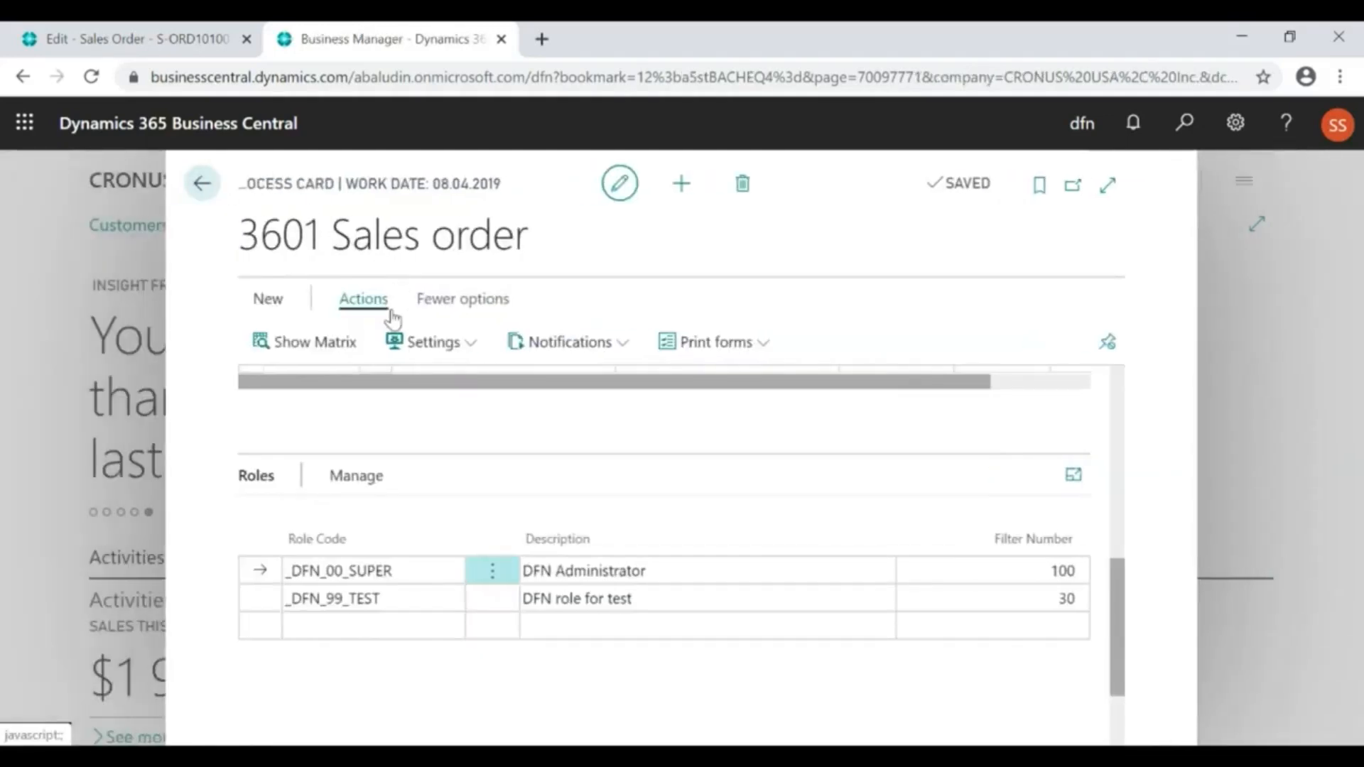
Open the Init Templates settings, examine the fields and template texts in the Delivery DHL details, and return to the process card
left_click(430, 348)
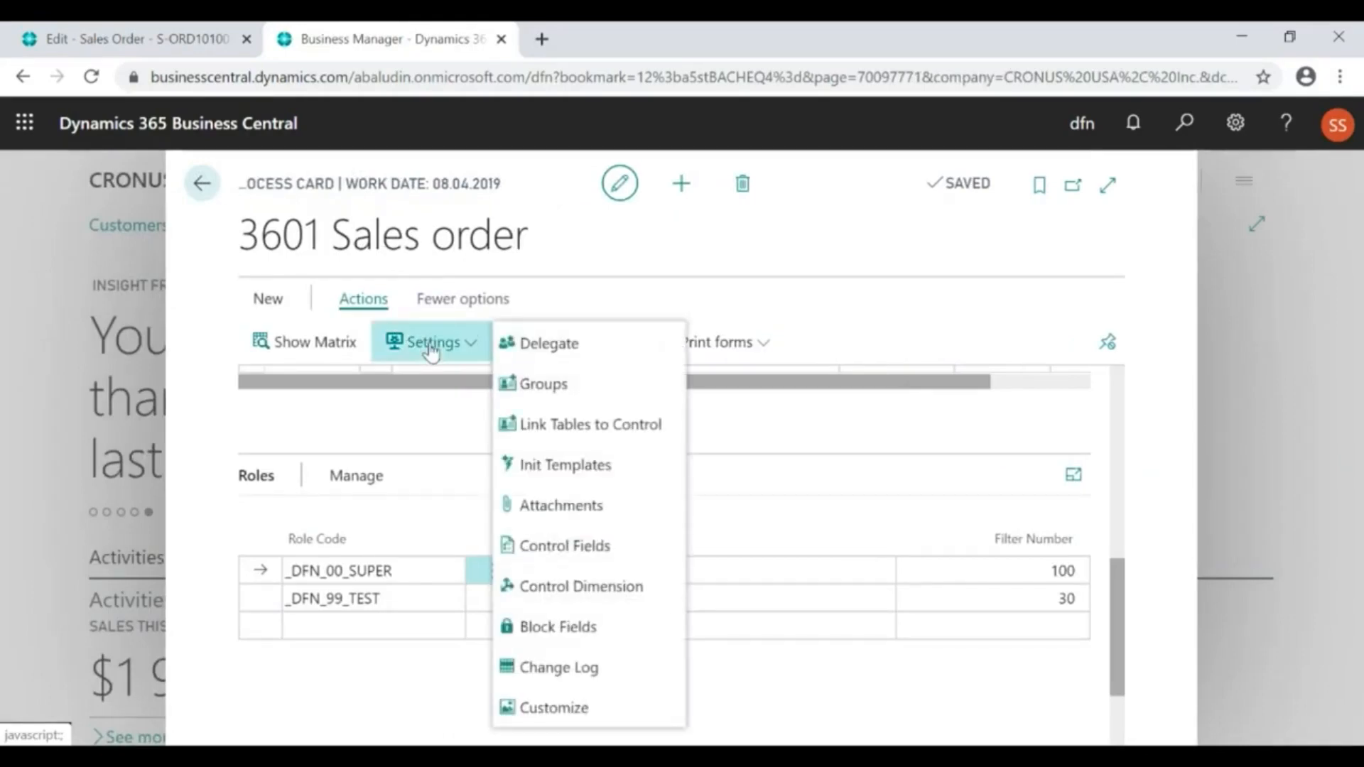
left_click(576, 474)
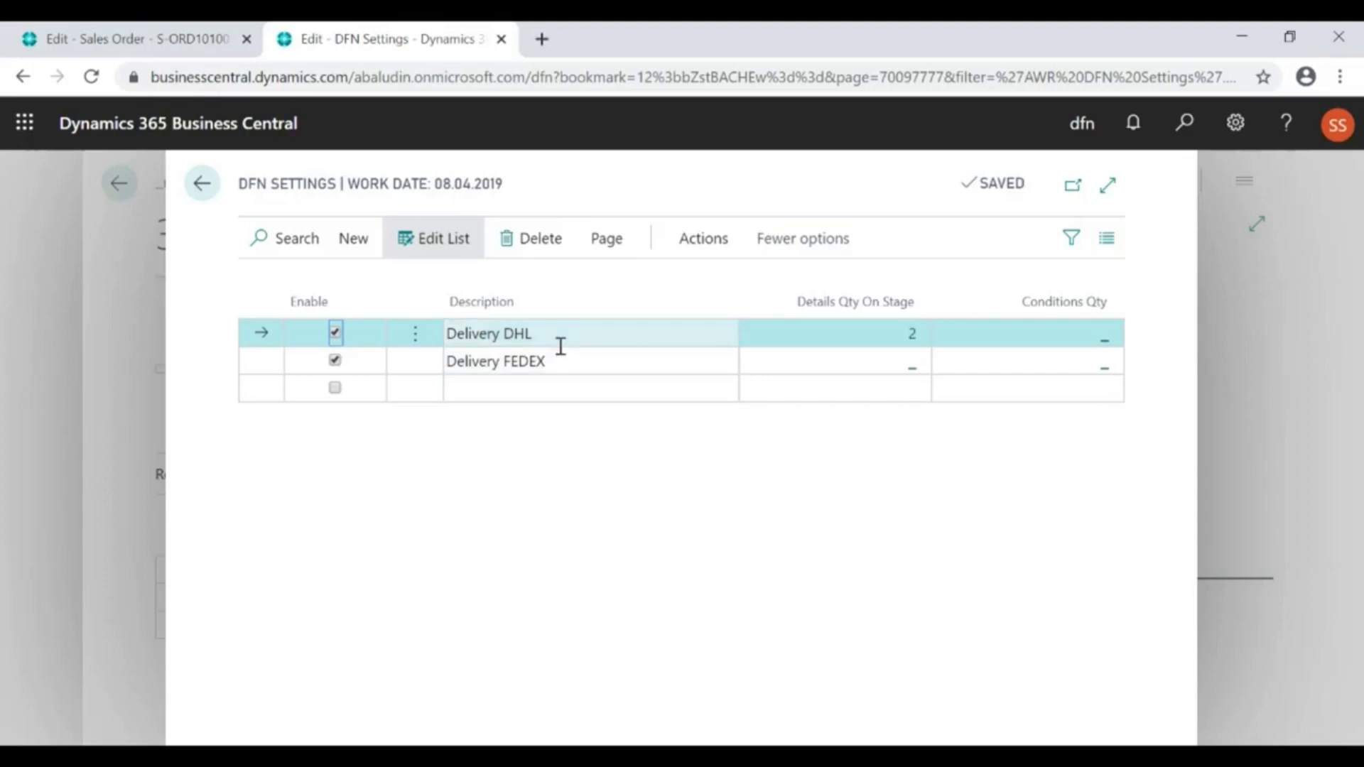
left_click(907, 339)
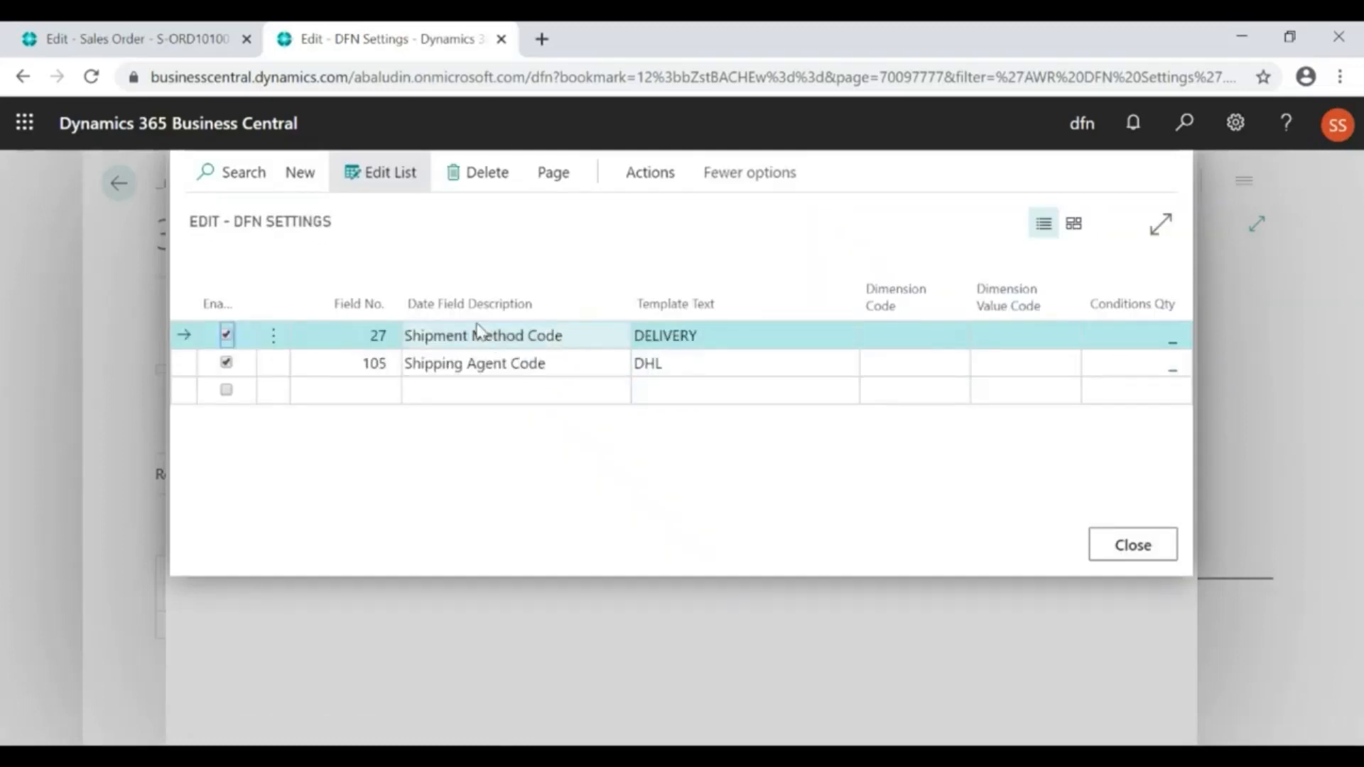
left_click(458, 371)
left_click(674, 338)
left_click(664, 366)
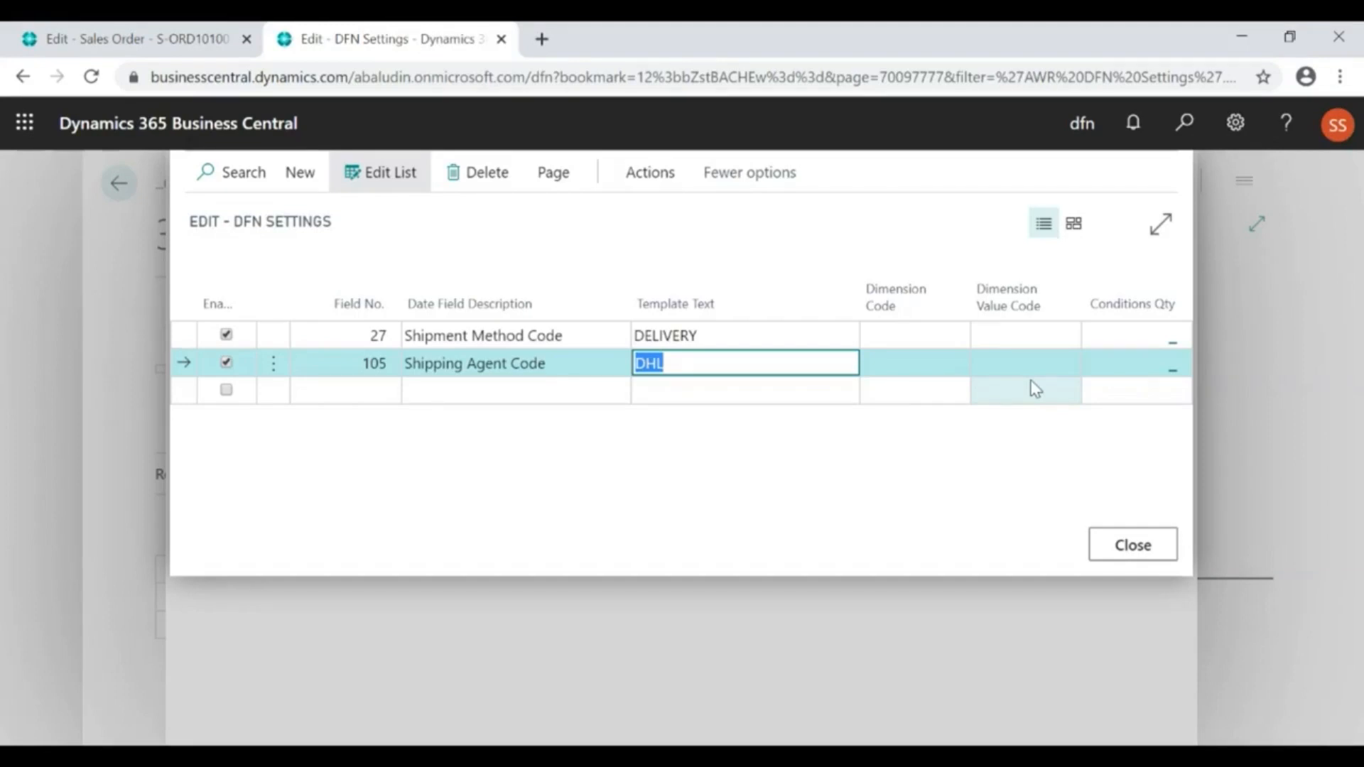
left_click(779, 332)
key("Escape")
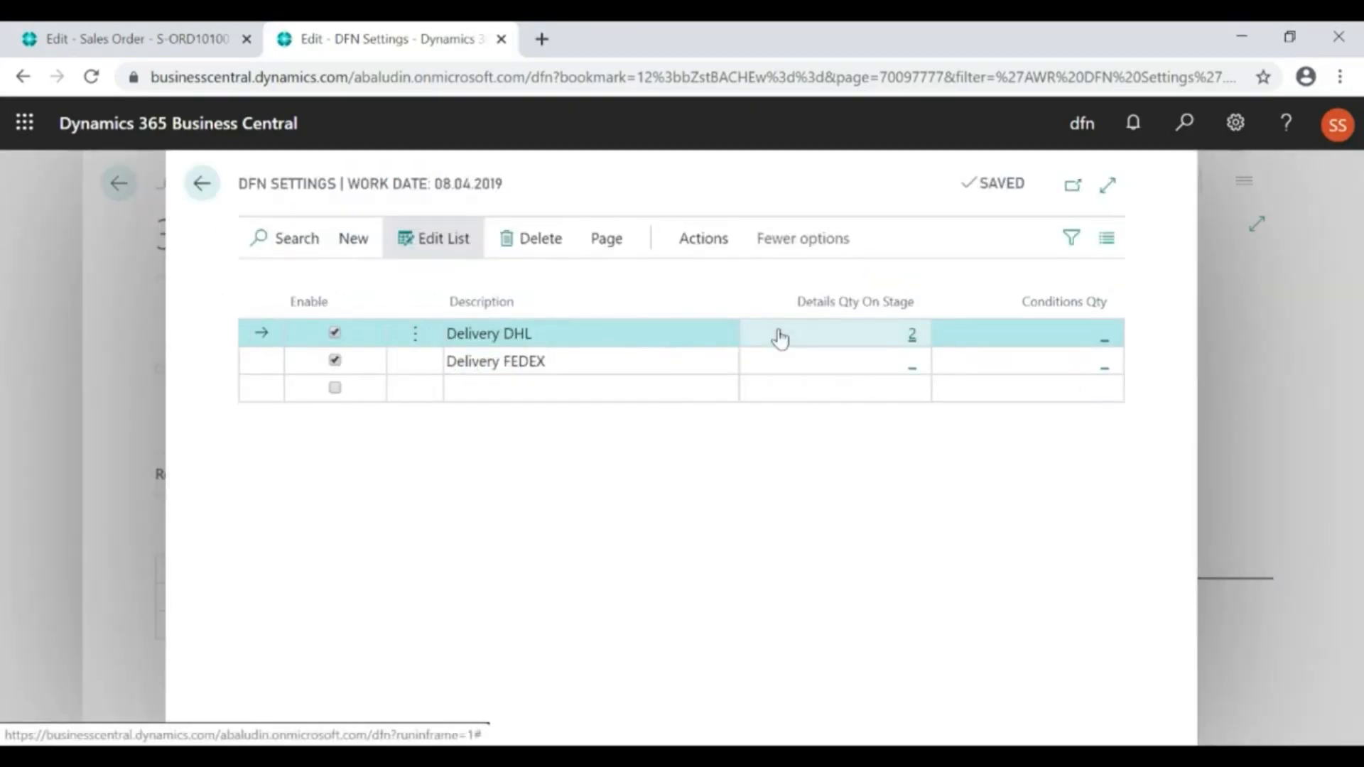
key("Escape")
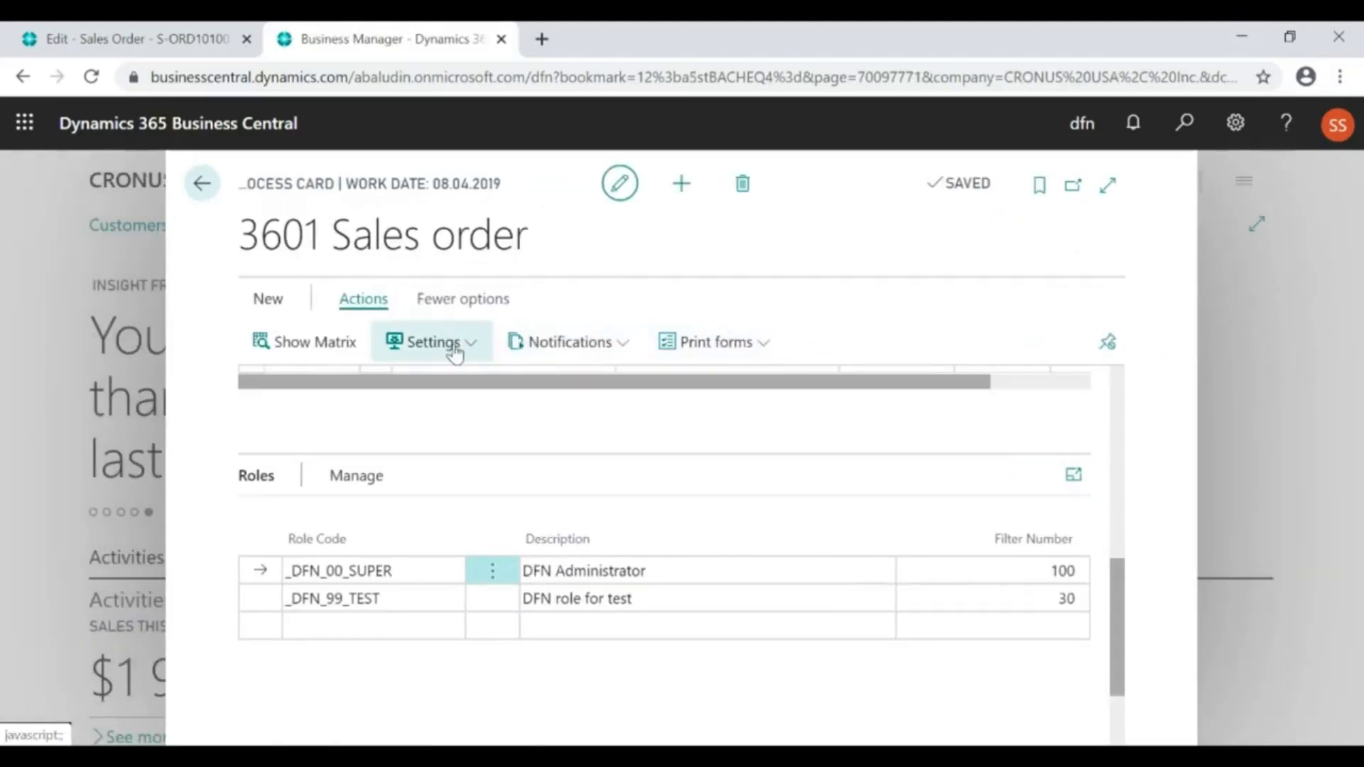
Open the Attachments settings, examine the store types of the AGREEMENT, NOTE and IMAGE attachments, and return to the process card
left_click(453, 352)
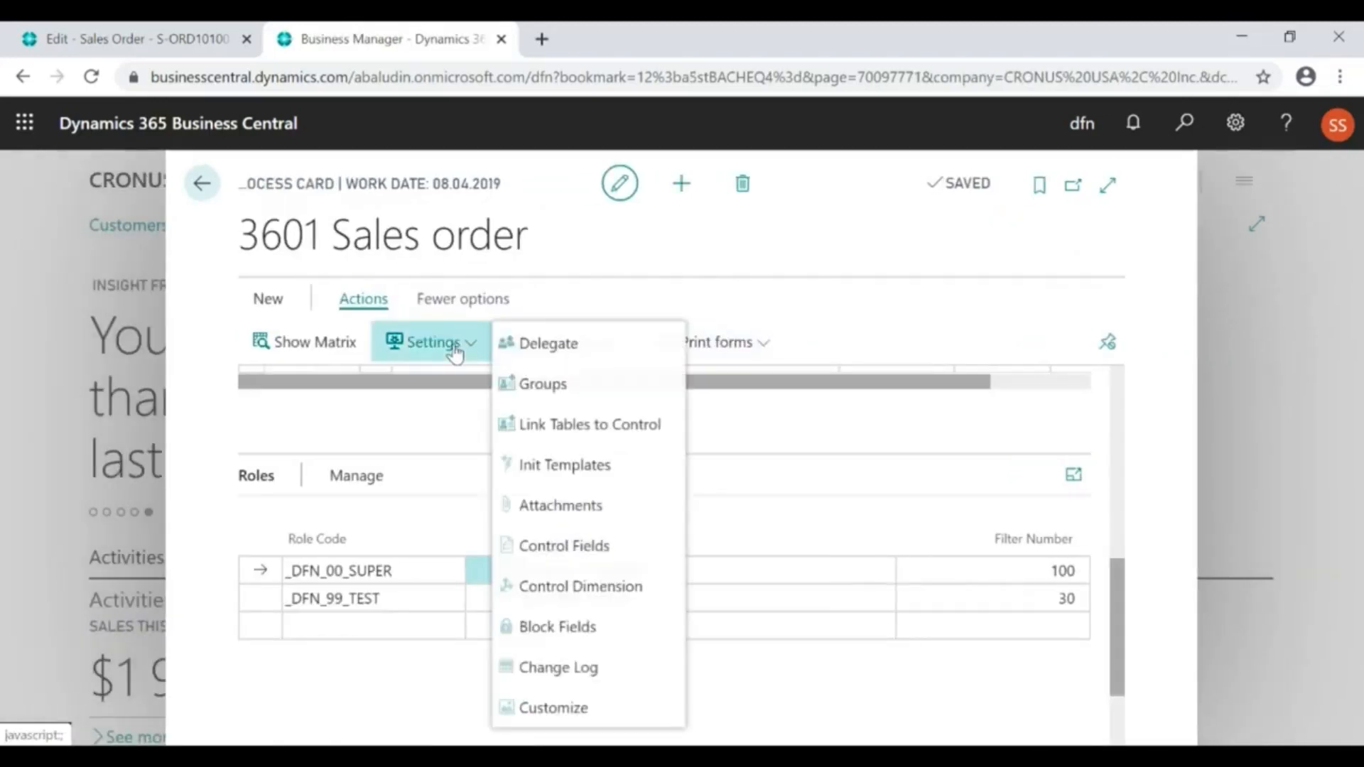
left_click(561, 507)
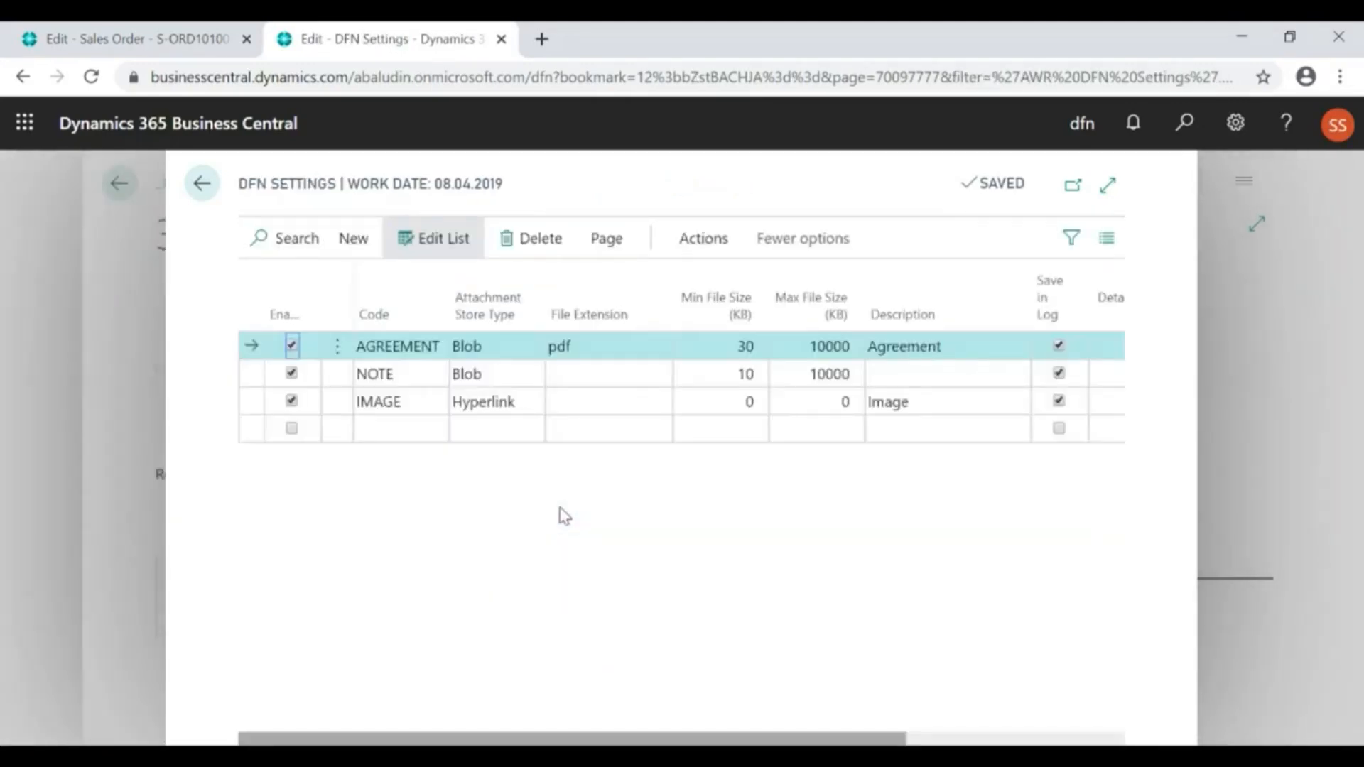
left_click(516, 359)
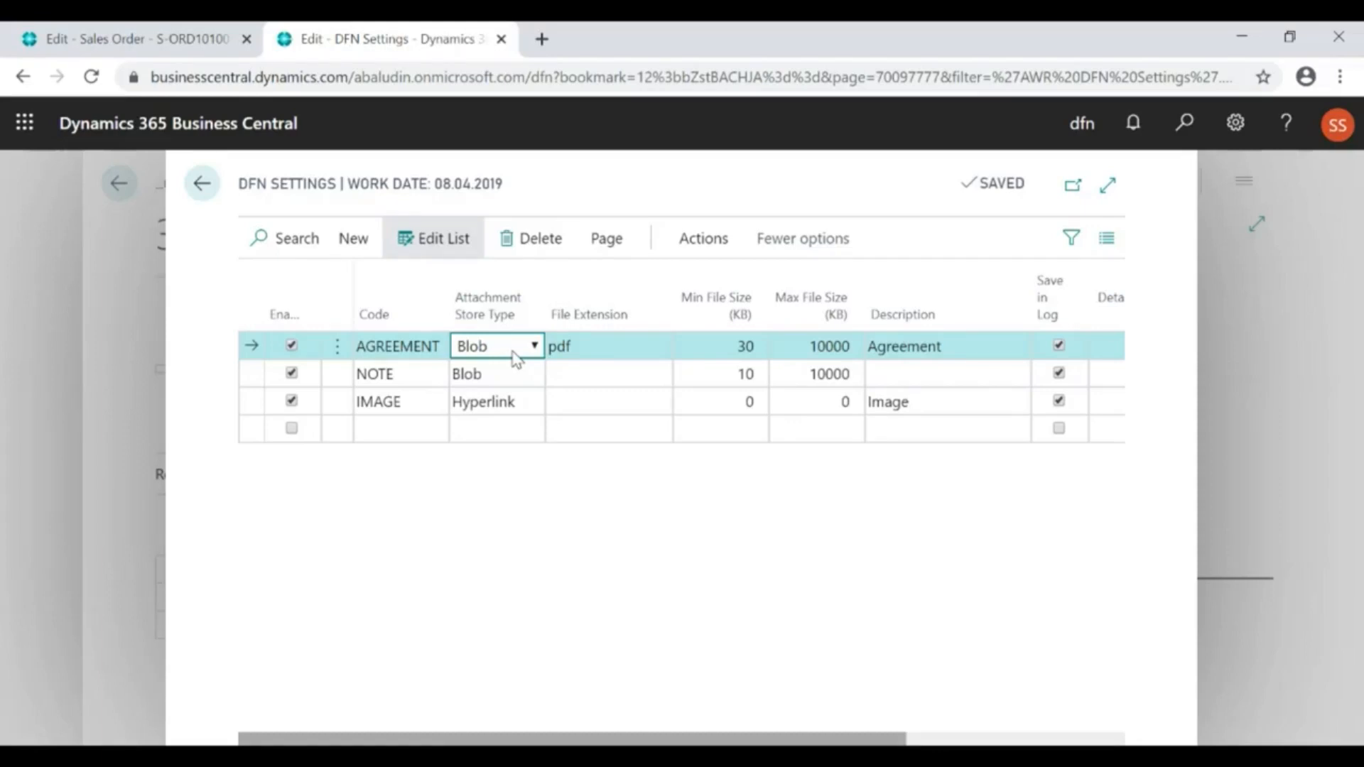
left_click(507, 409)
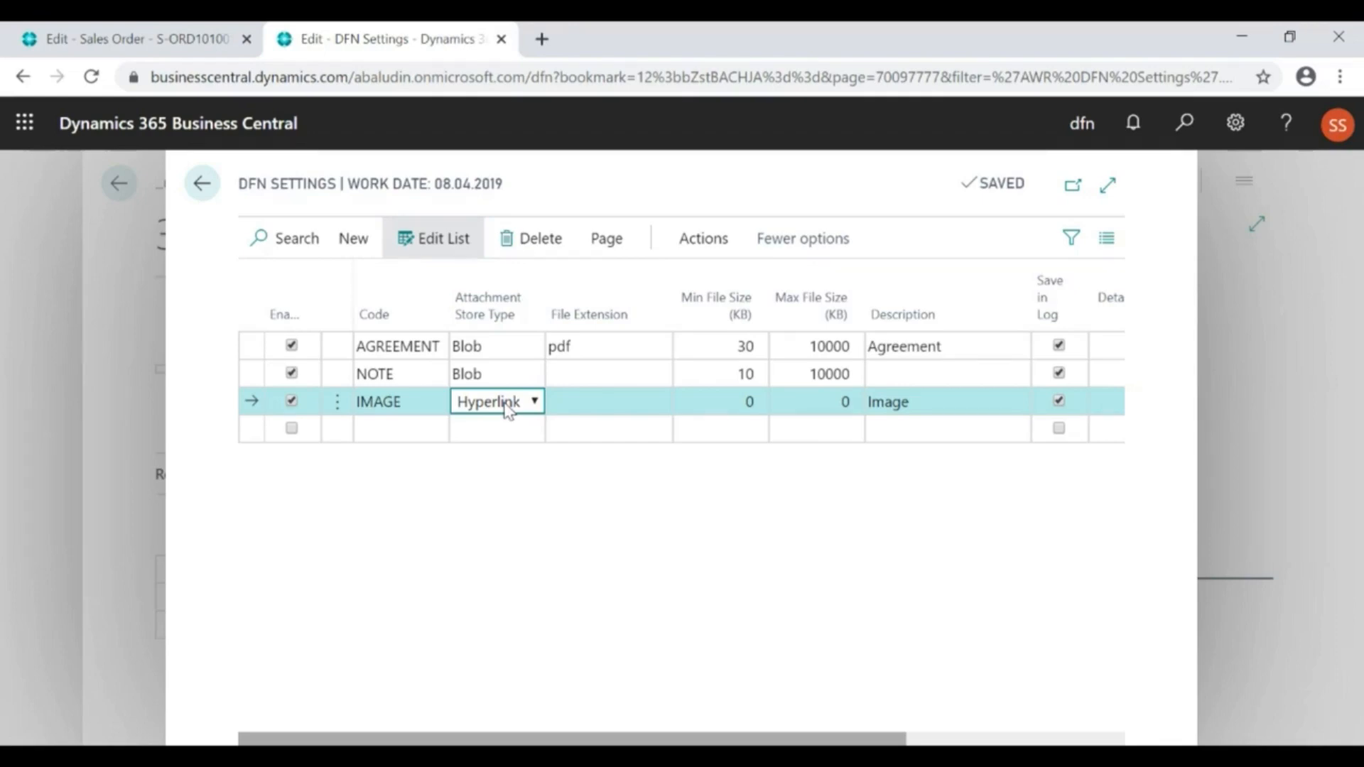
left_click(473, 351)
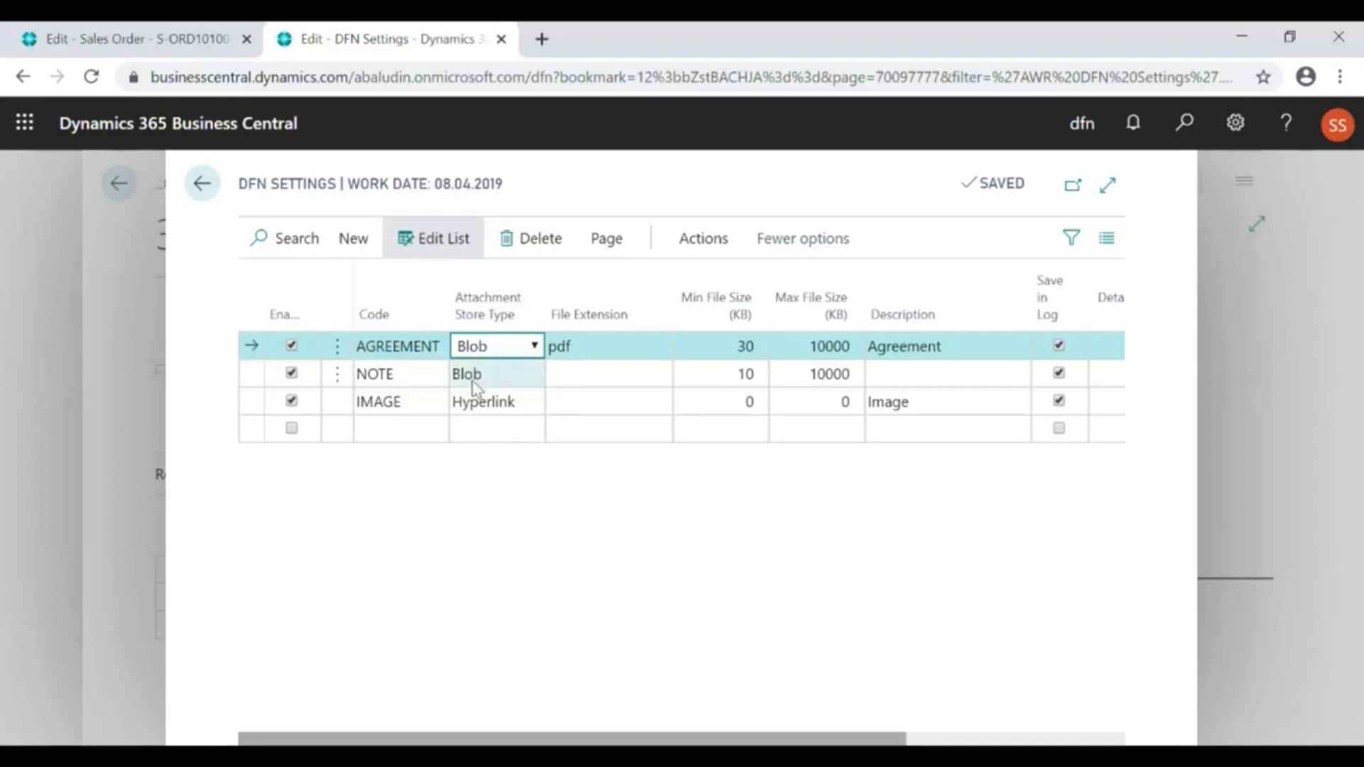
left_click(481, 402)
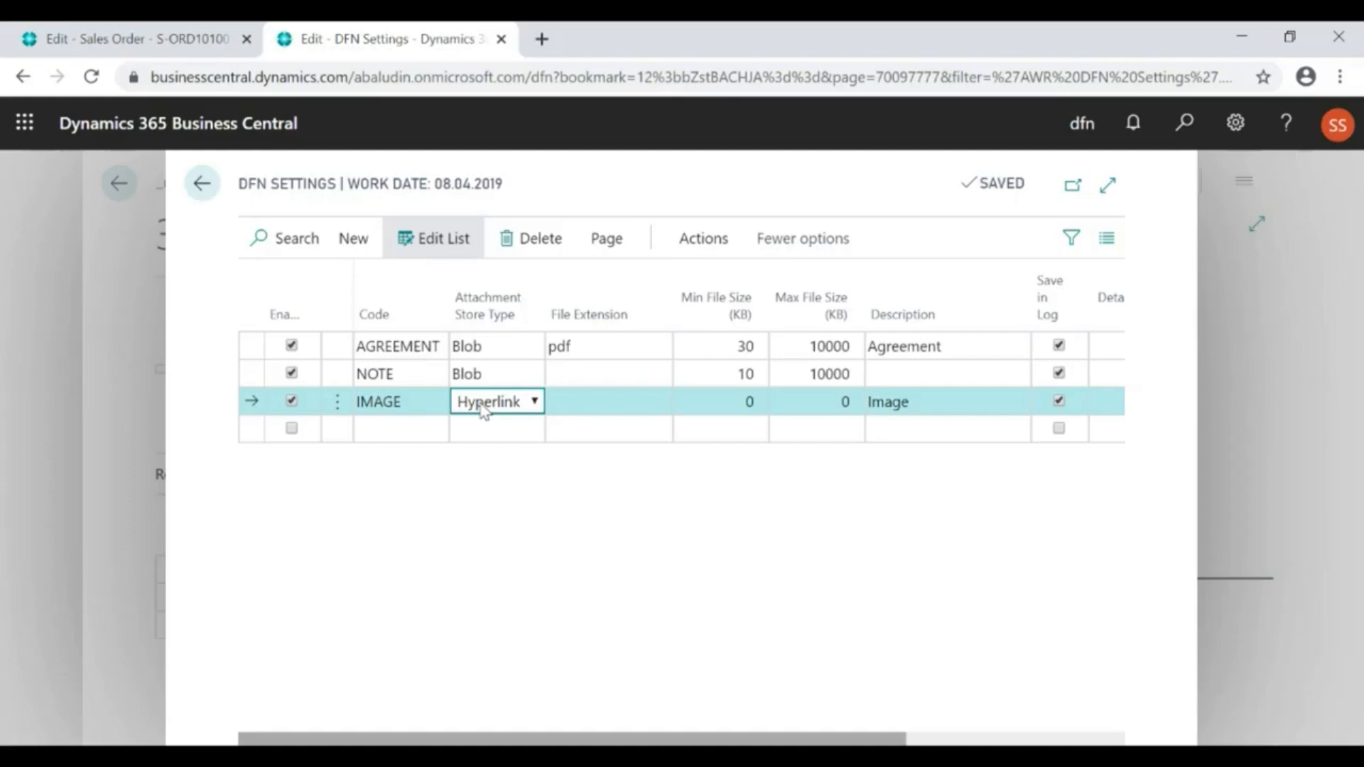
left_click(493, 376)
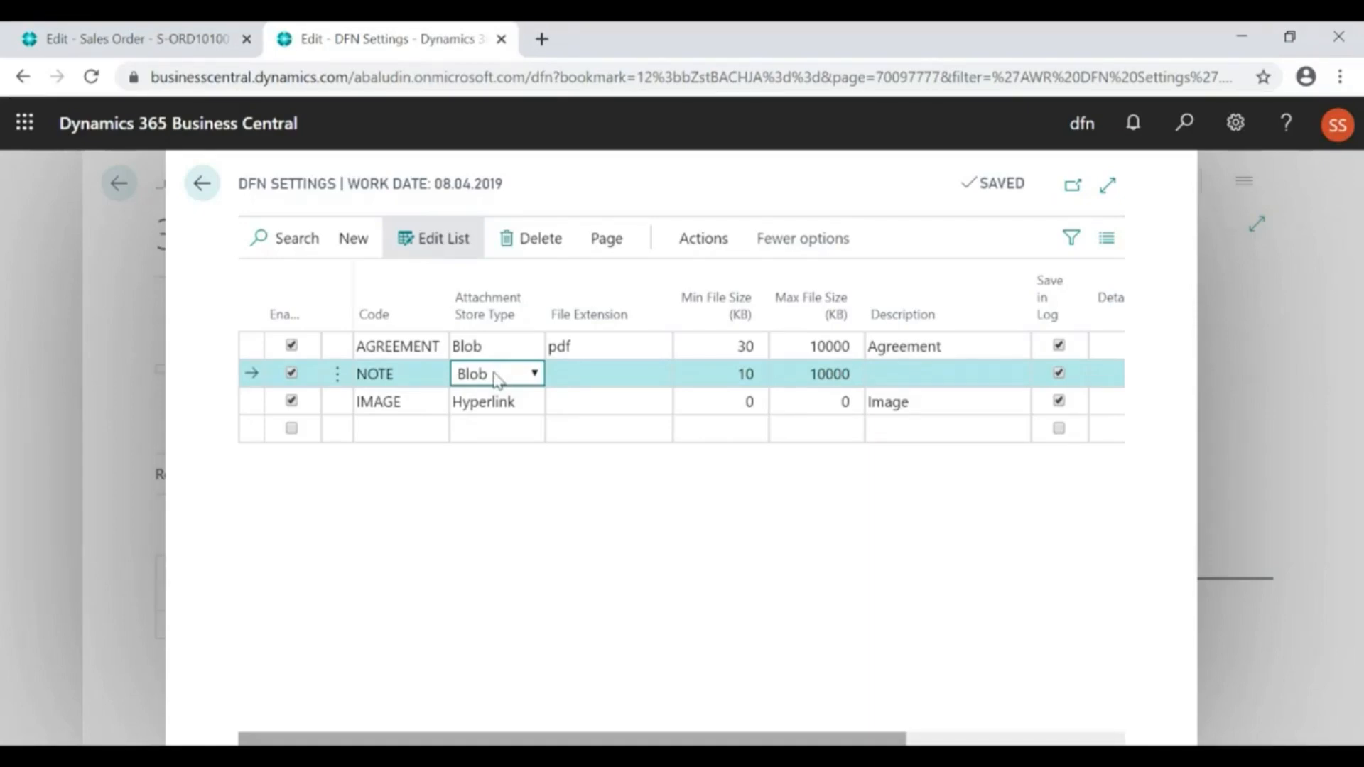
left_click(492, 347)
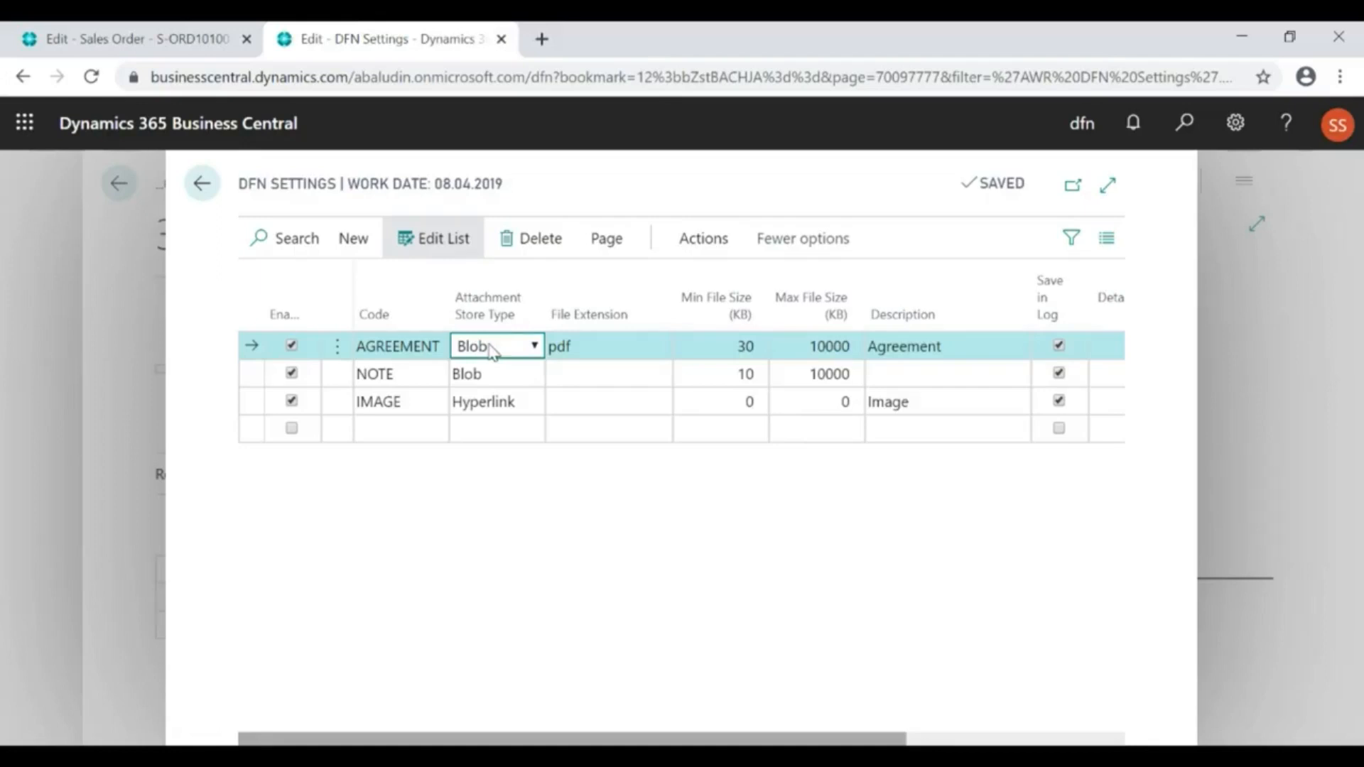
left_click(484, 376)
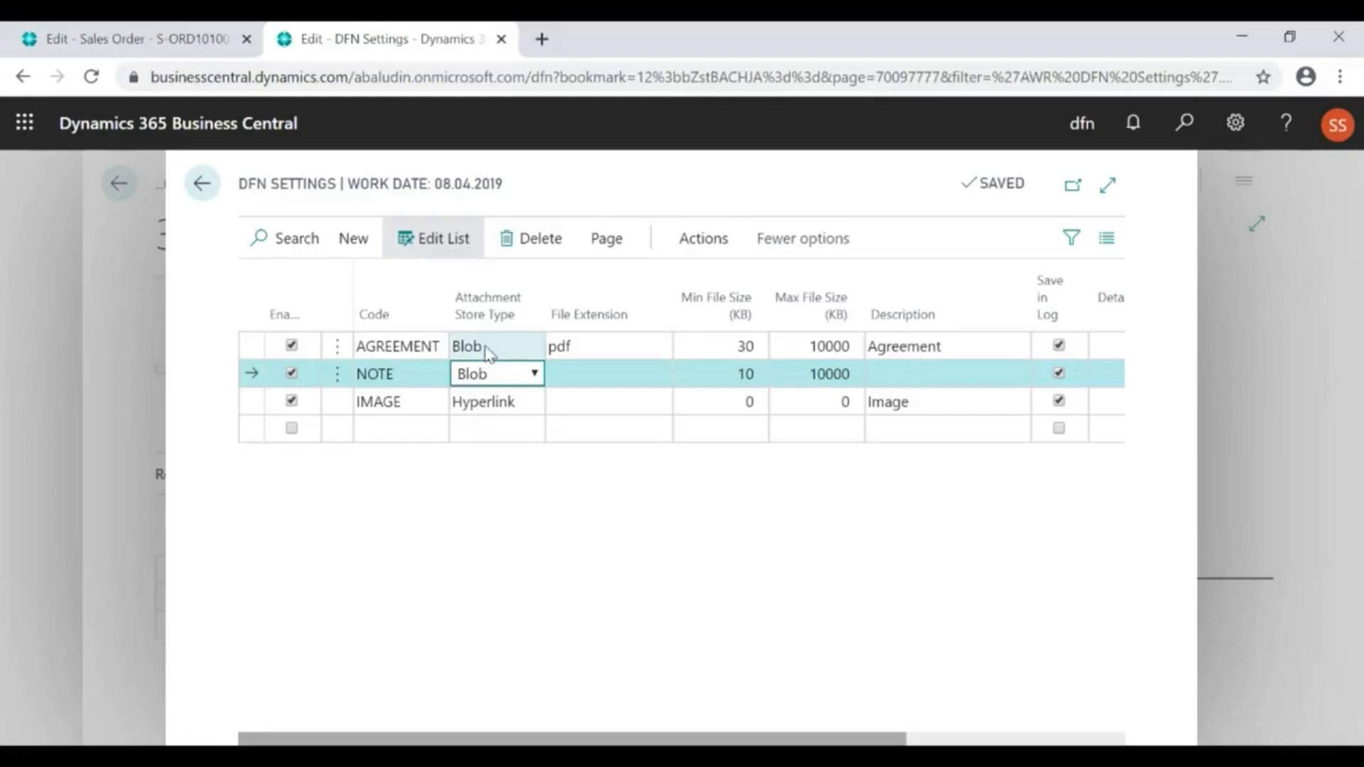
left_click(488, 350)
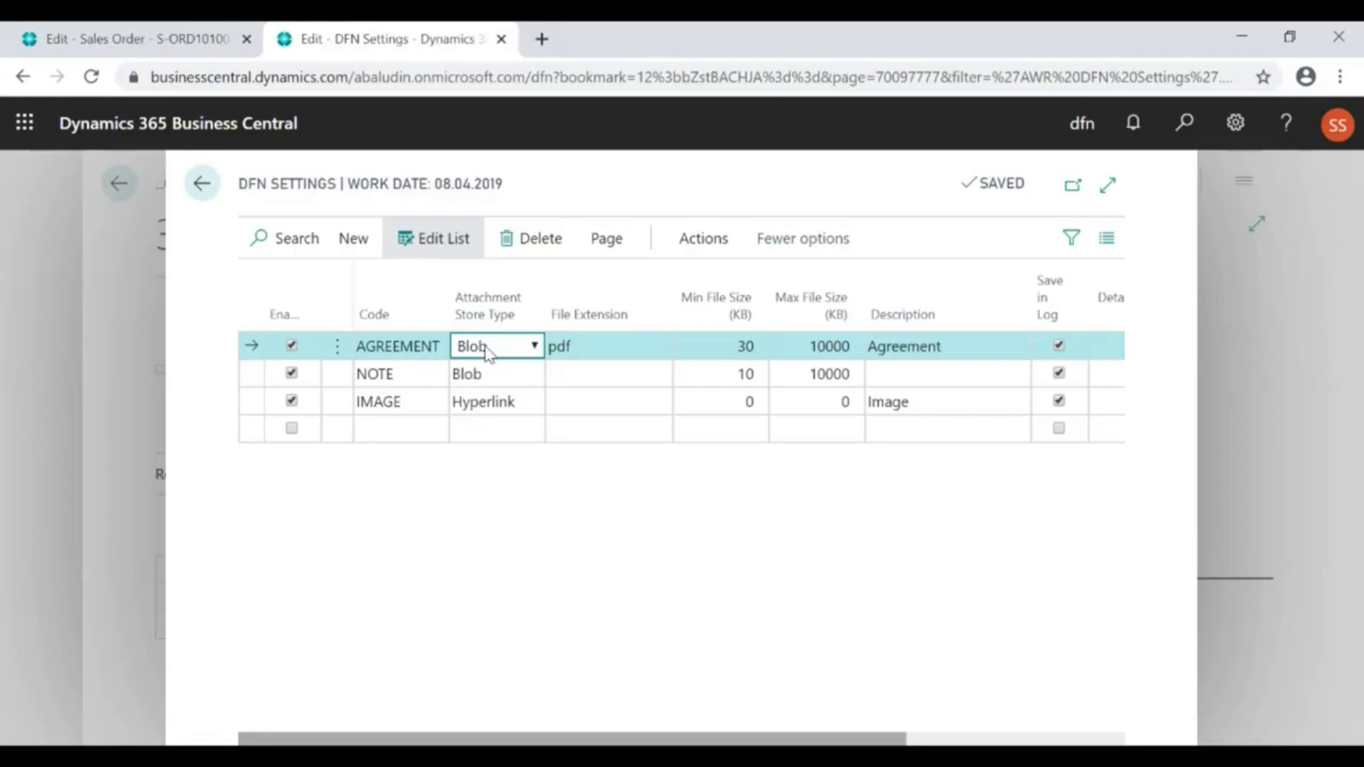
left_click(516, 376)
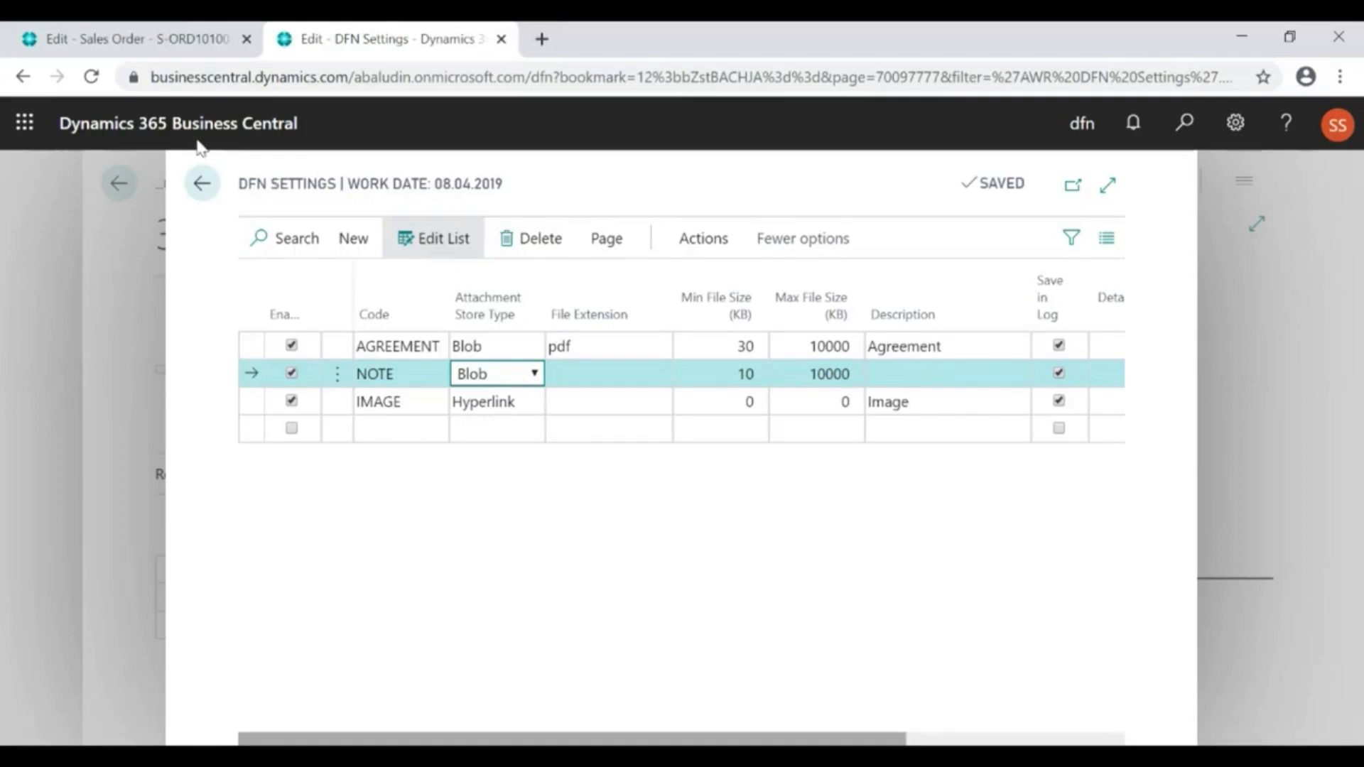
left_click(202, 183)
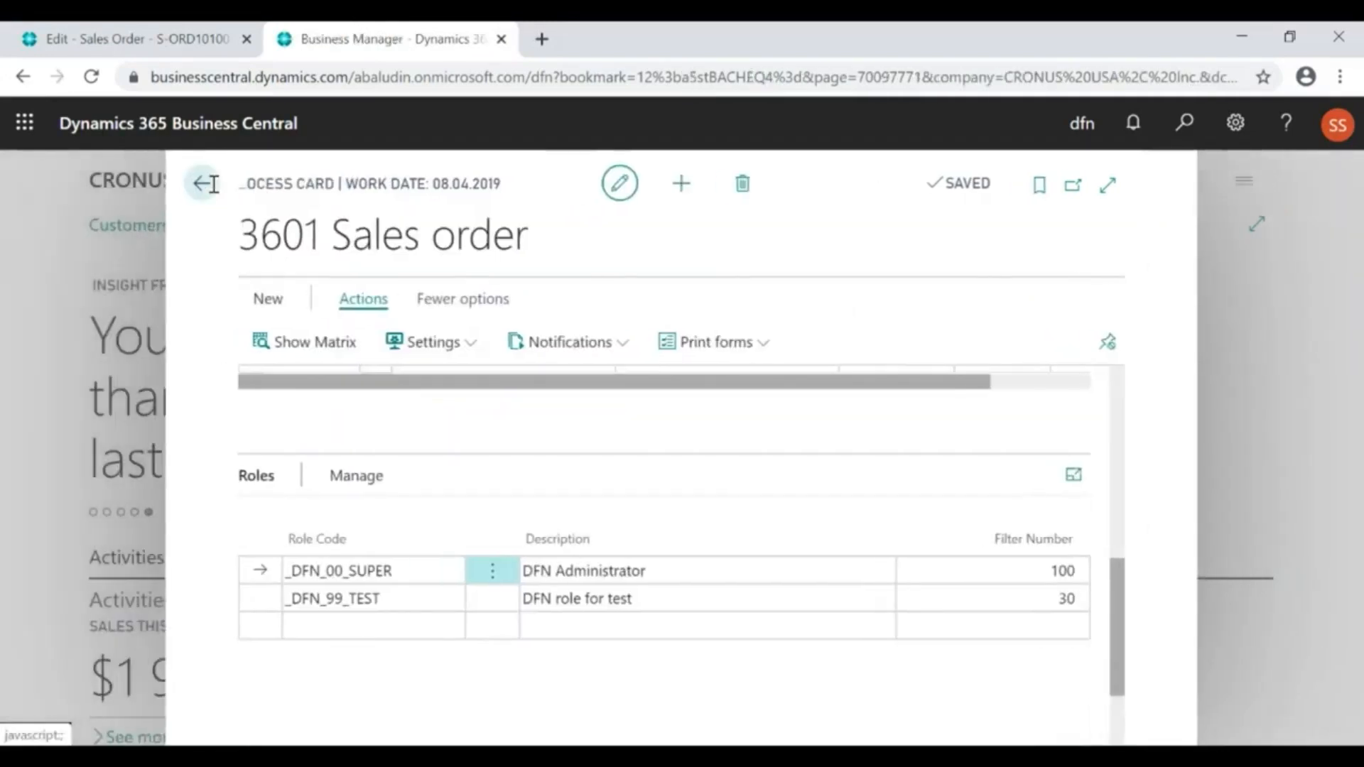
Open the Block Fields settings, examine the block types, and open the Header Modify stage details to examine their stage and role filters
left_click(435, 342)
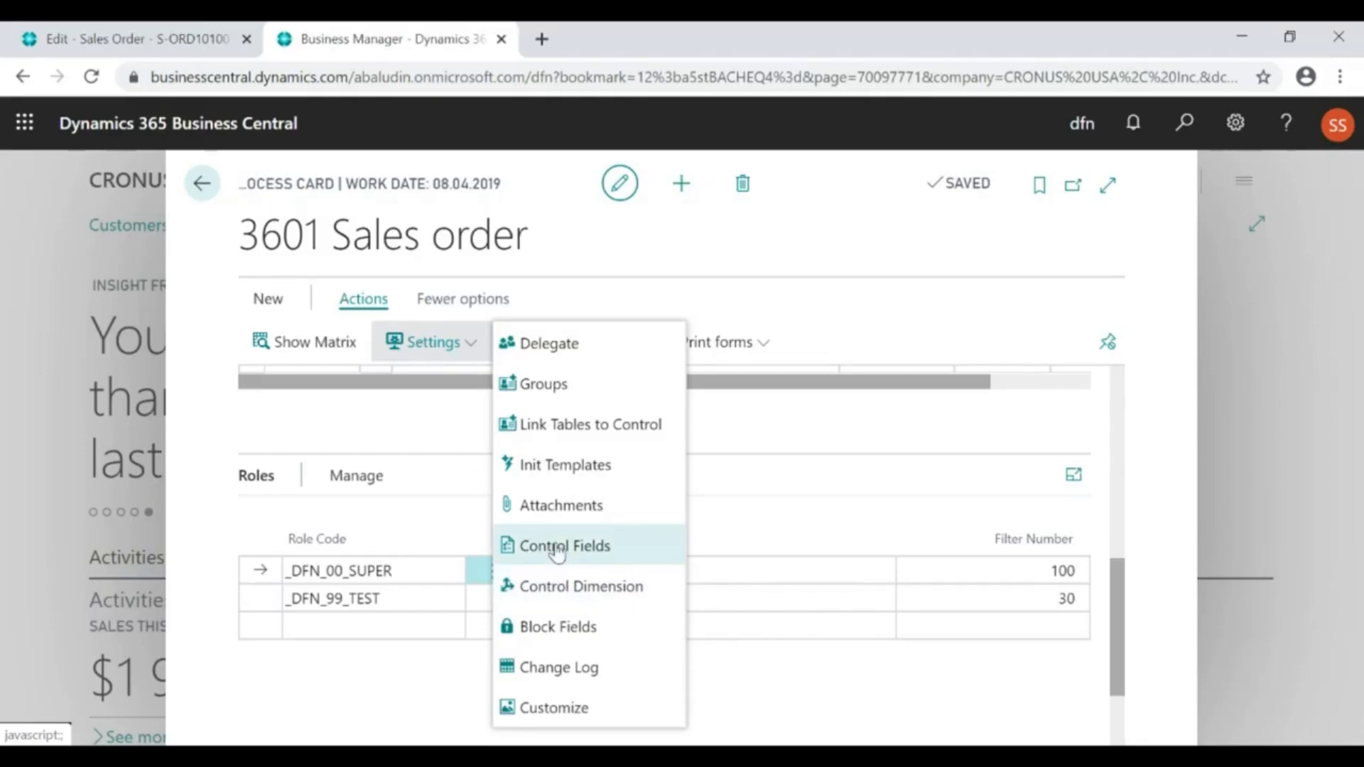
left_click(551, 628)
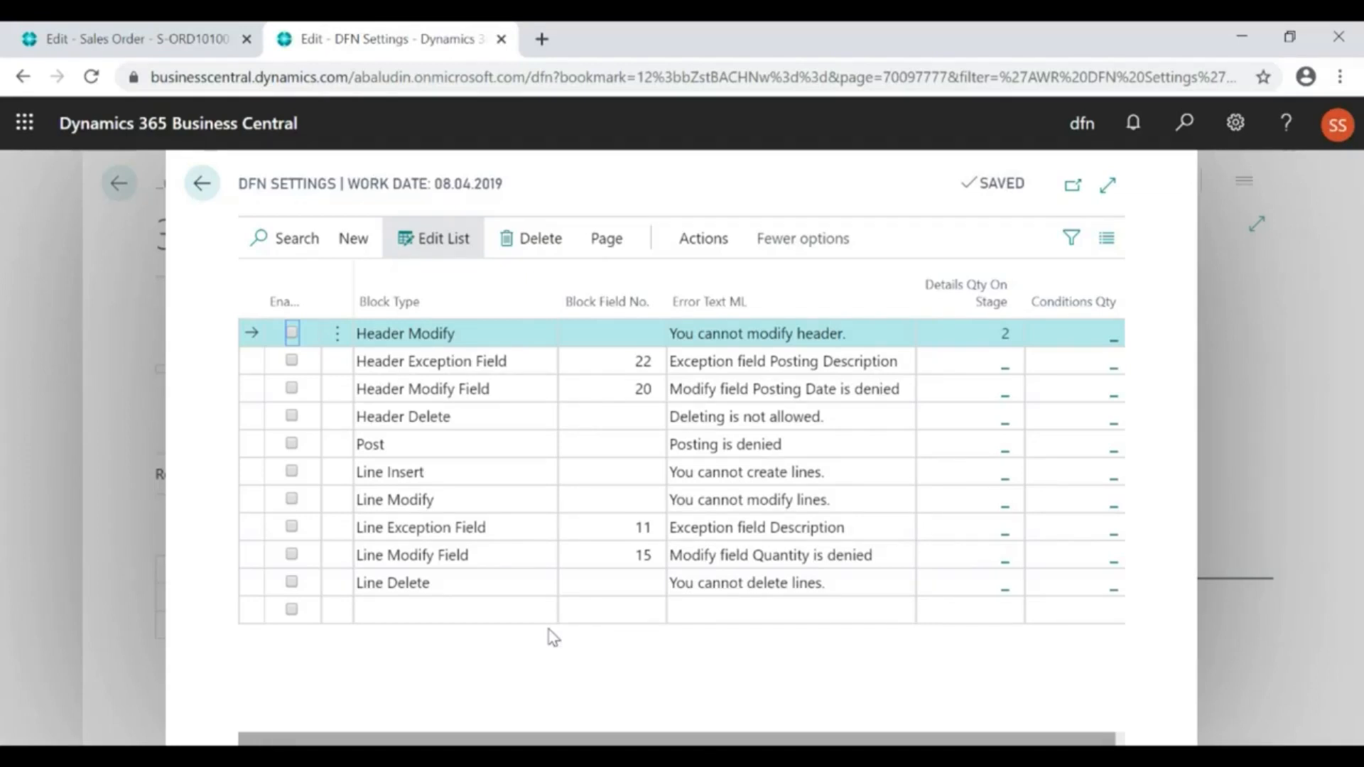
left_click(447, 343)
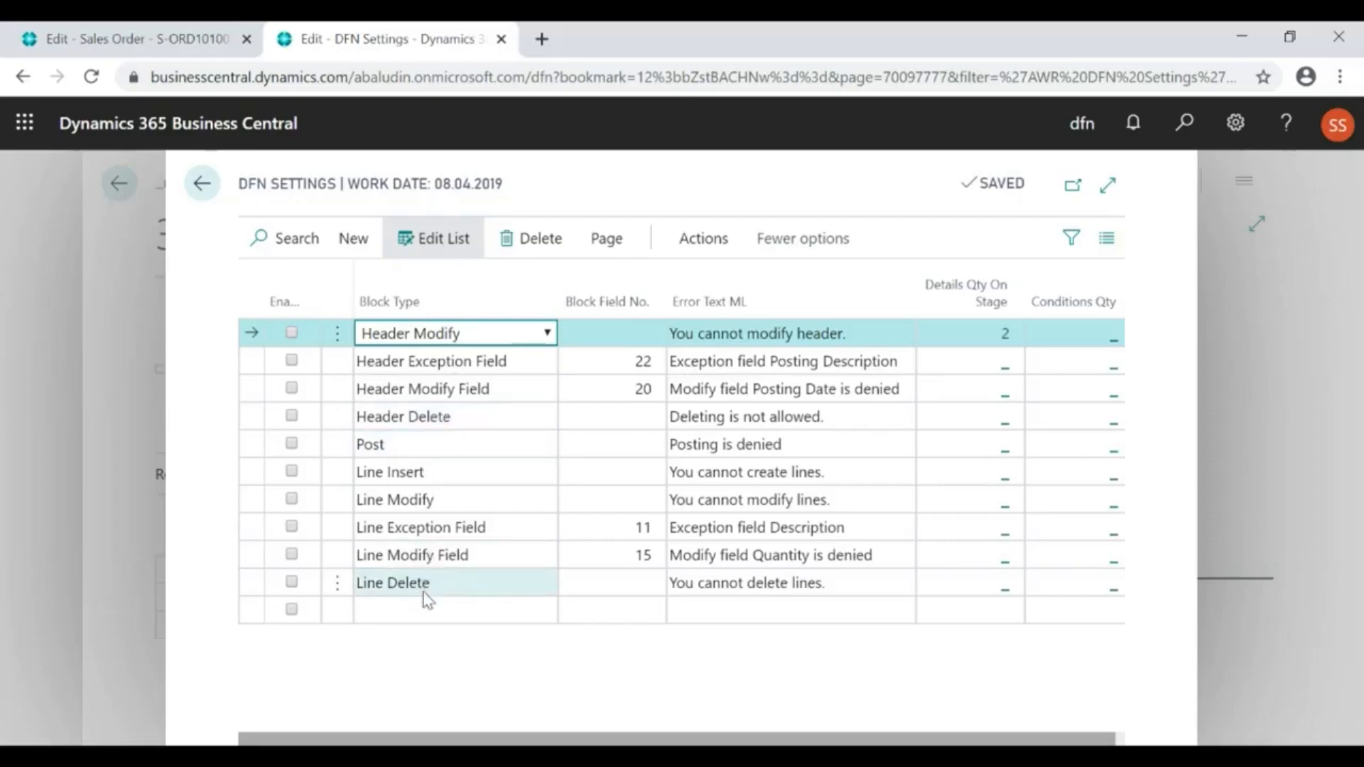
left_click(1006, 340)
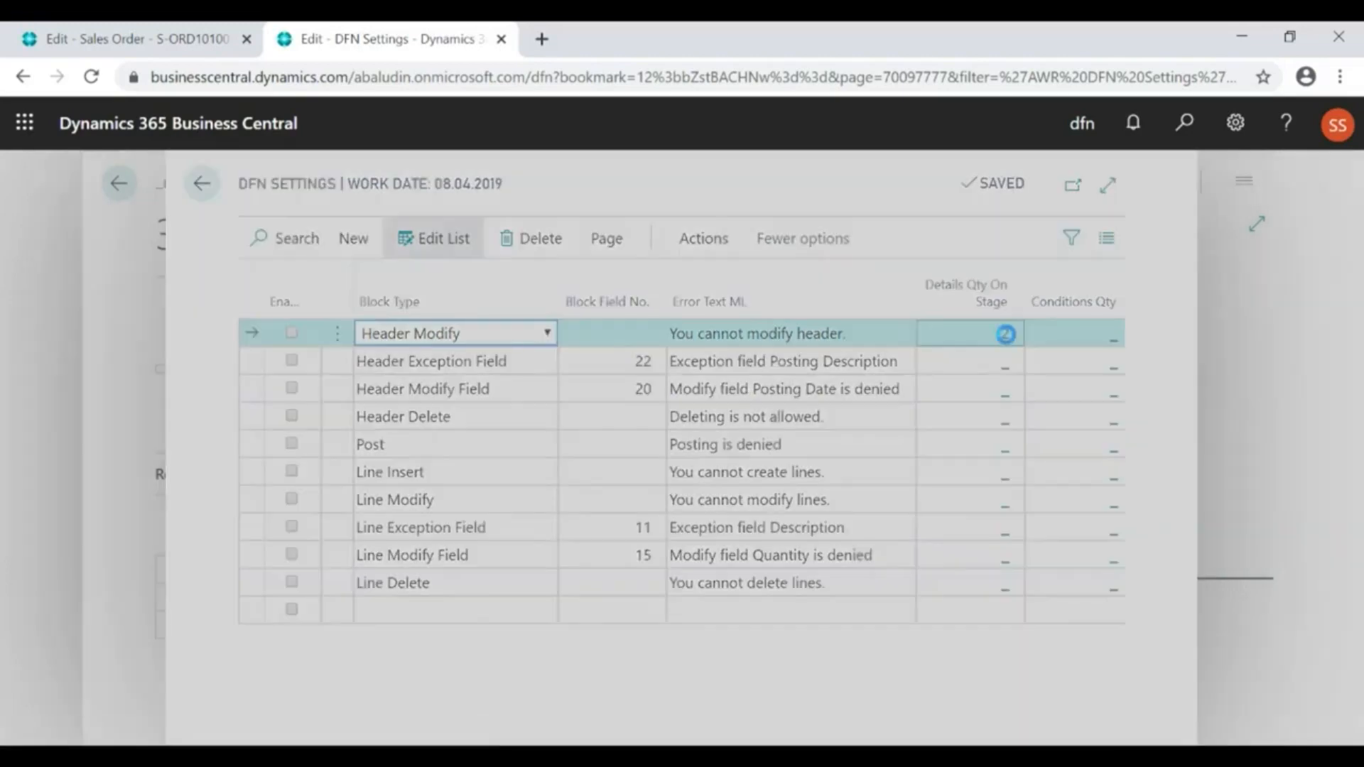
left_click(441, 334)
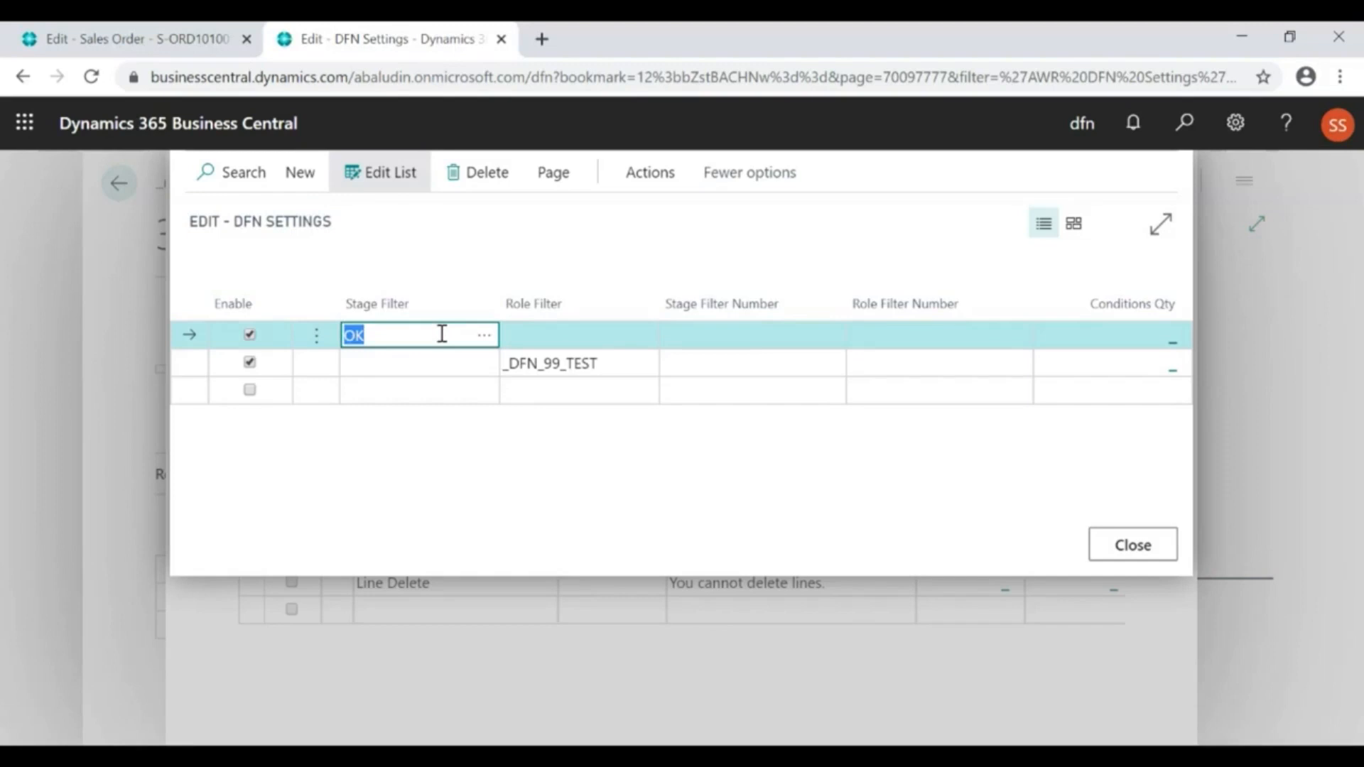
left_click(561, 365)
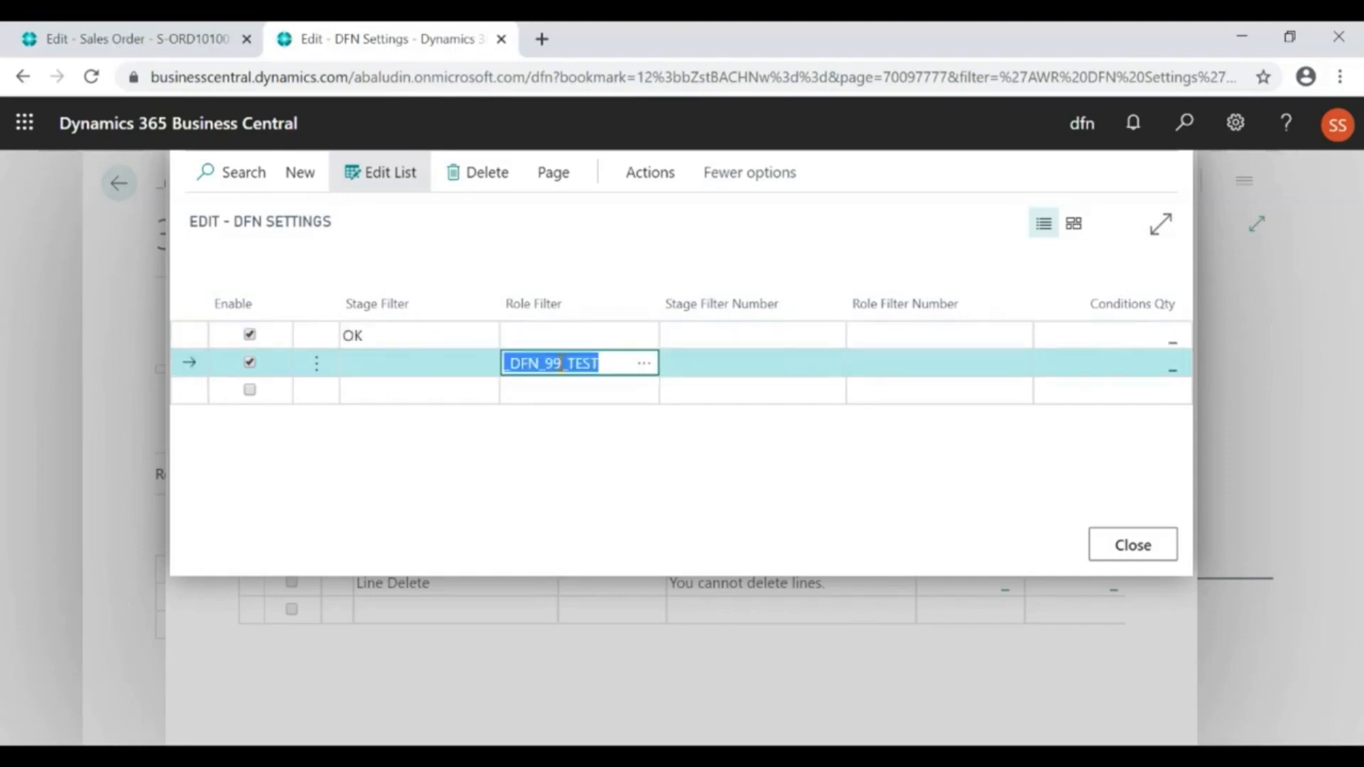
Add a Header Modify detail entry with stage filter STAGE 2 and role filter _DFN_99_TEST, and return to the process card
left_click(460, 387)
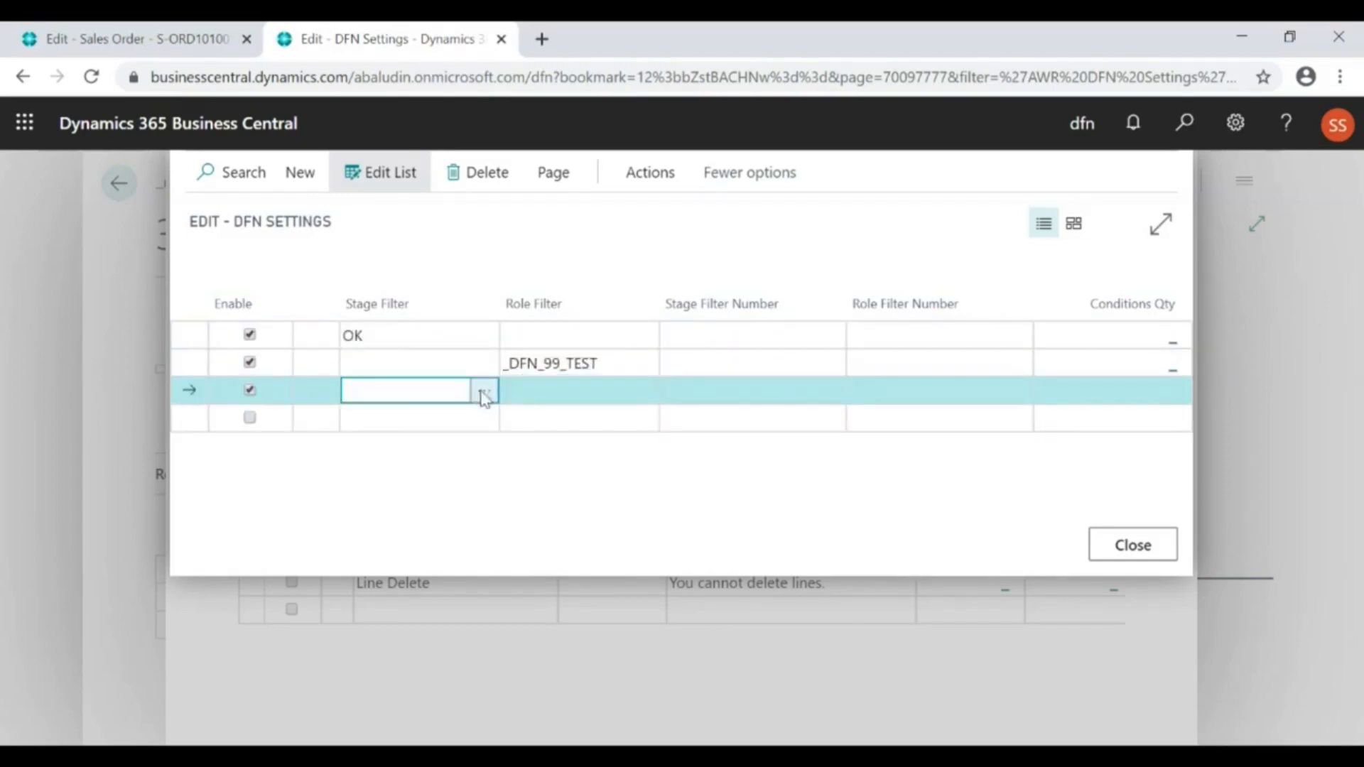
left_click(484, 393)
left_click(509, 448)
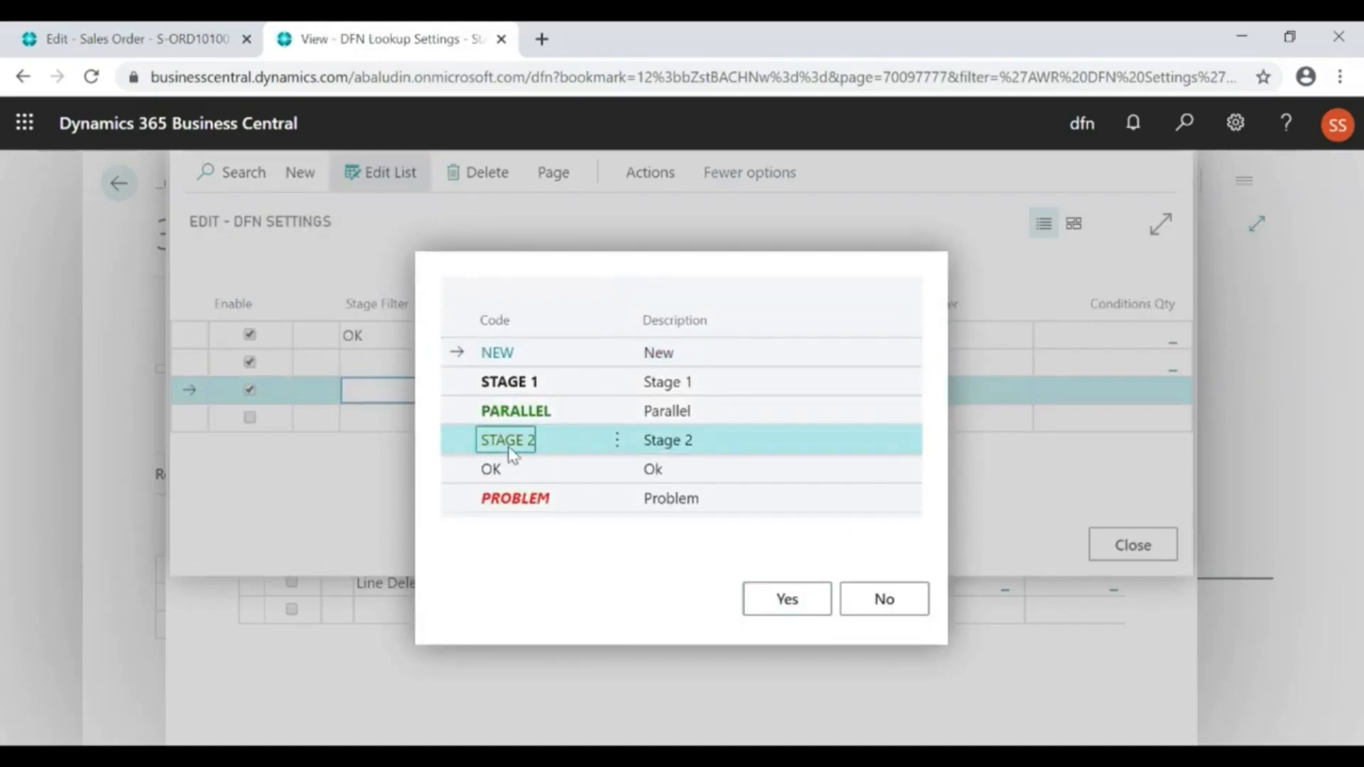
left_click(761, 605)
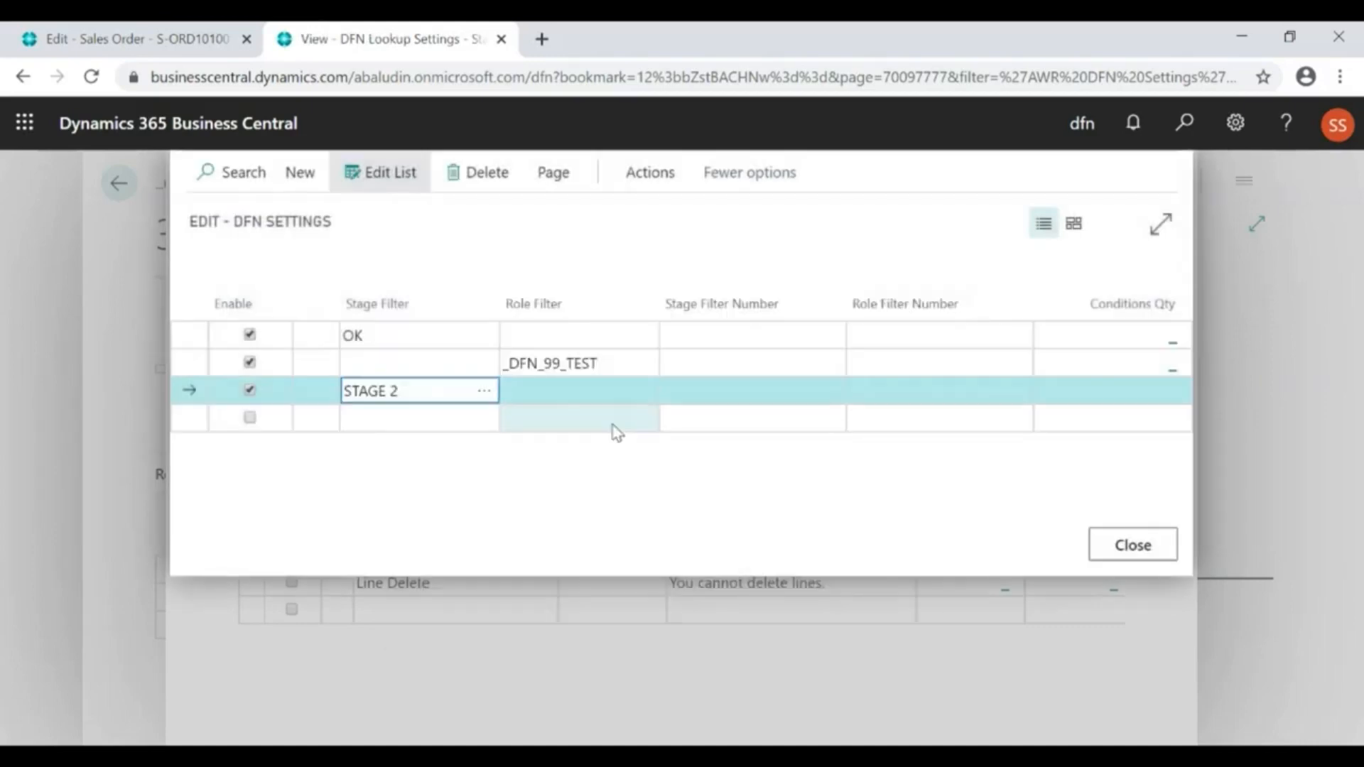
left_click(584, 390)
left_click(643, 390)
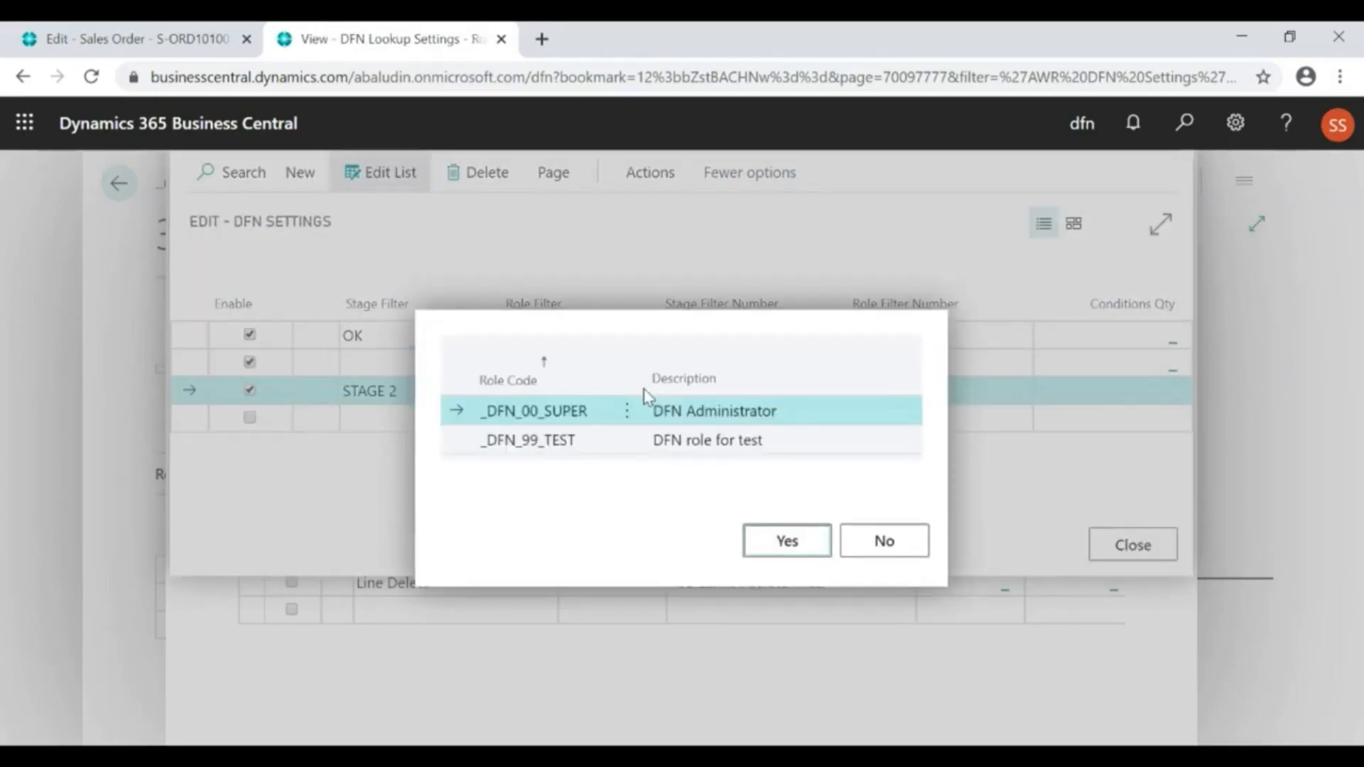
left_click(682, 441)
left_click(767, 544)
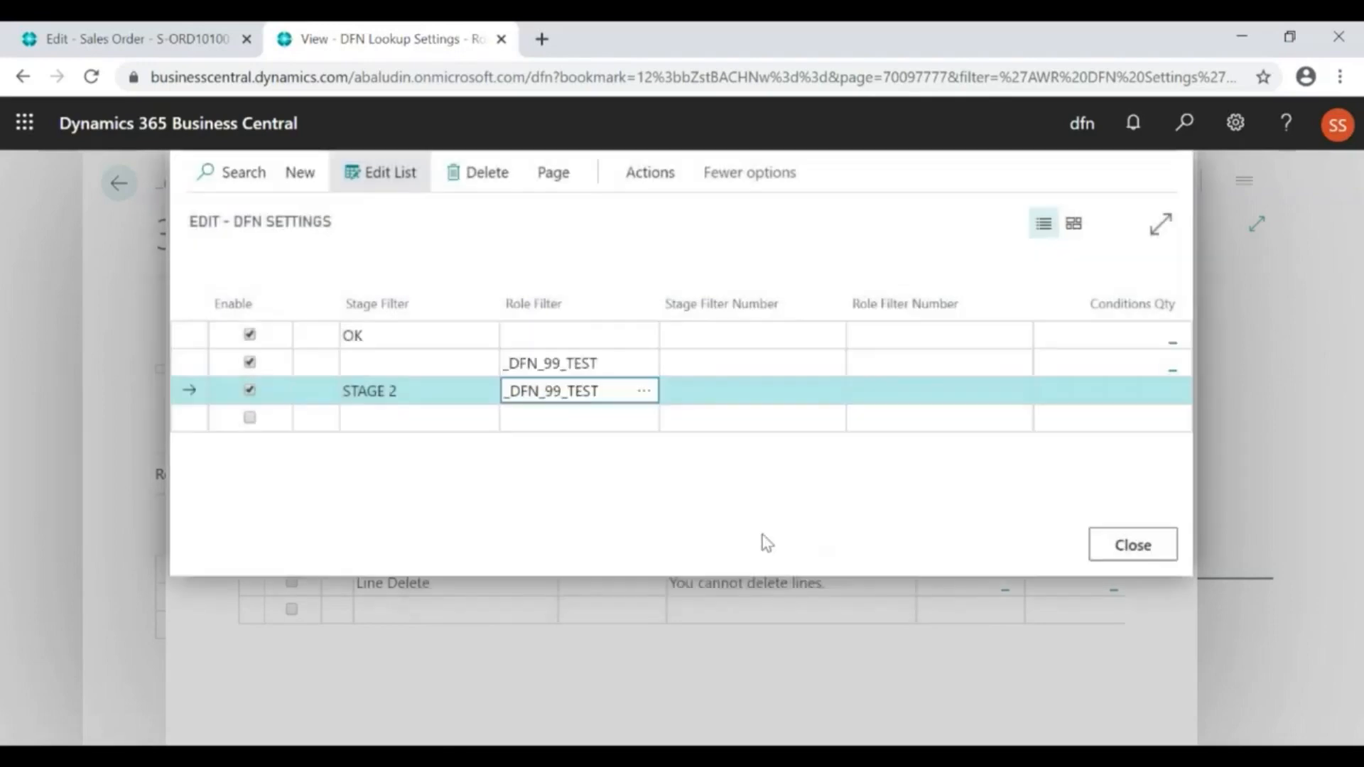
left_click(541, 363)
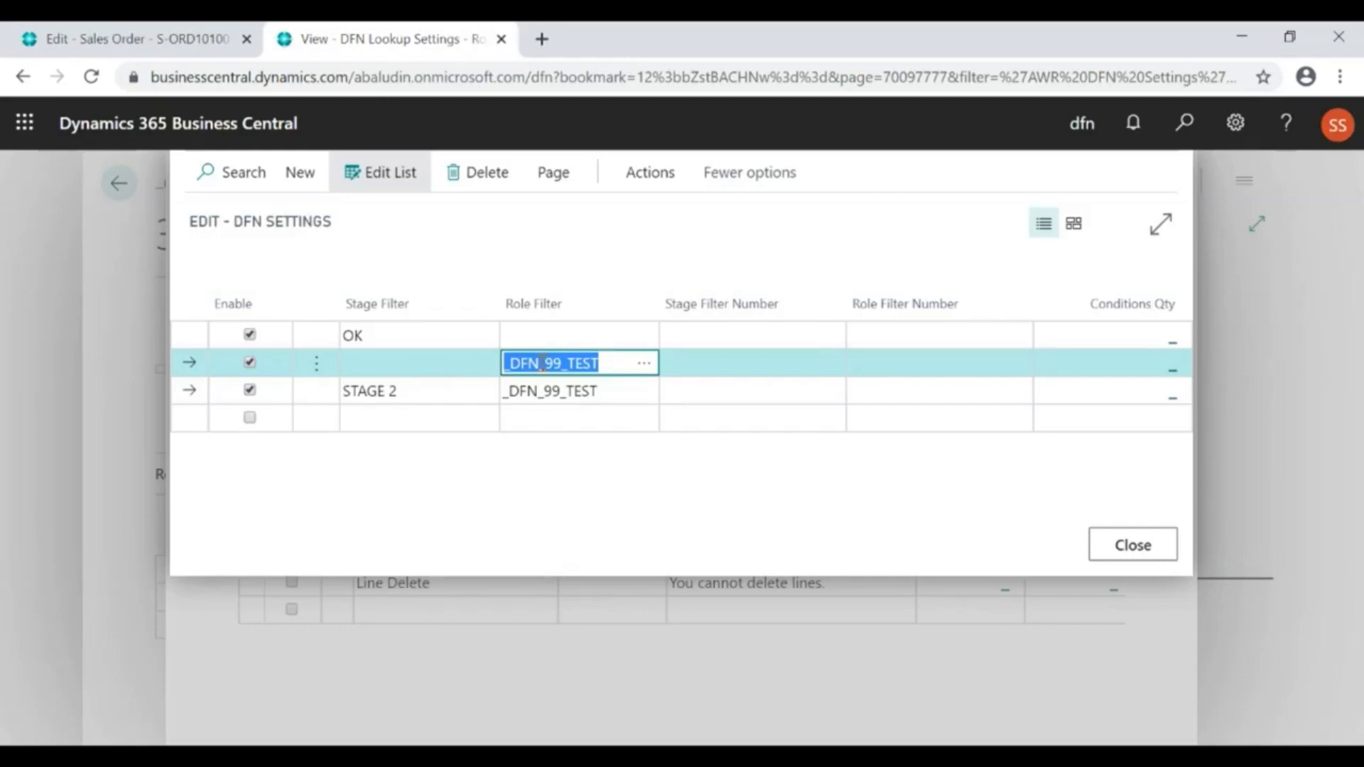
left_click(341, 260)
key("Escape")
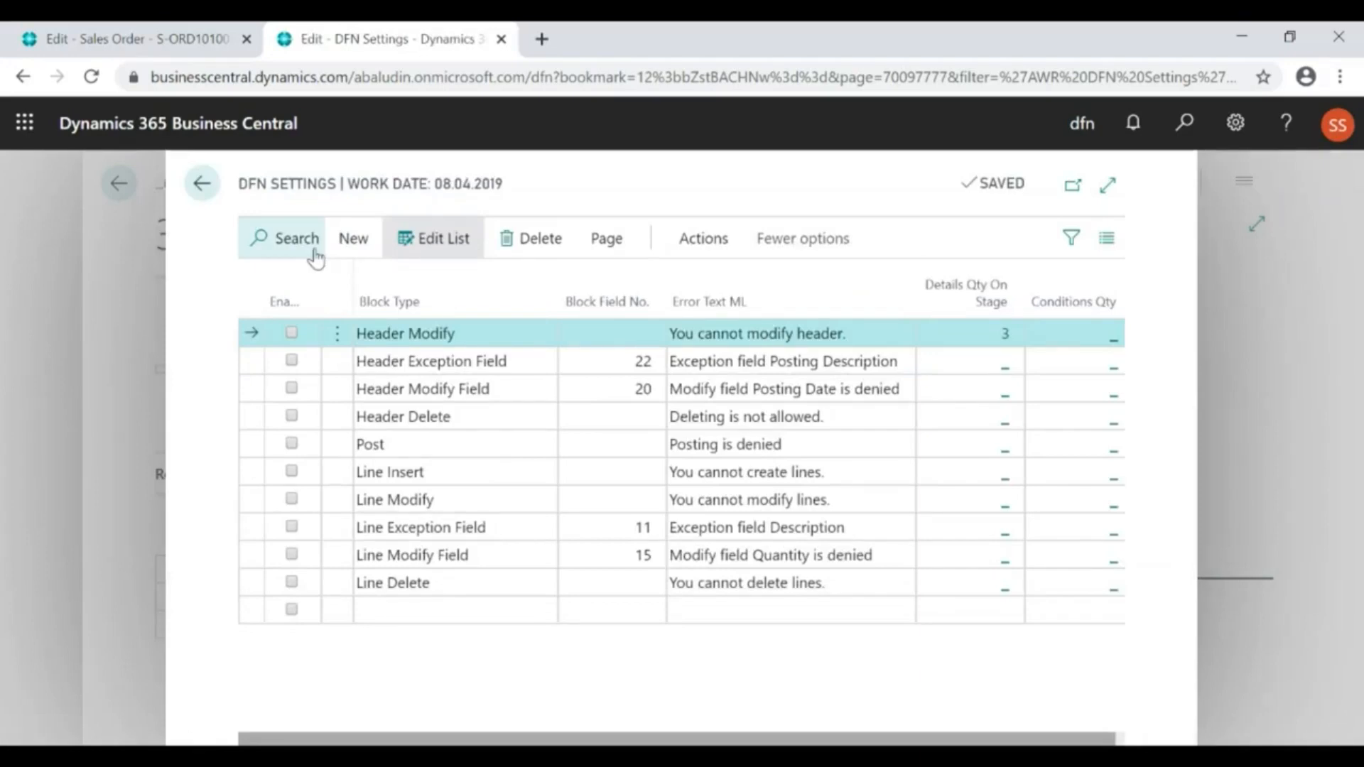
key("Escape")
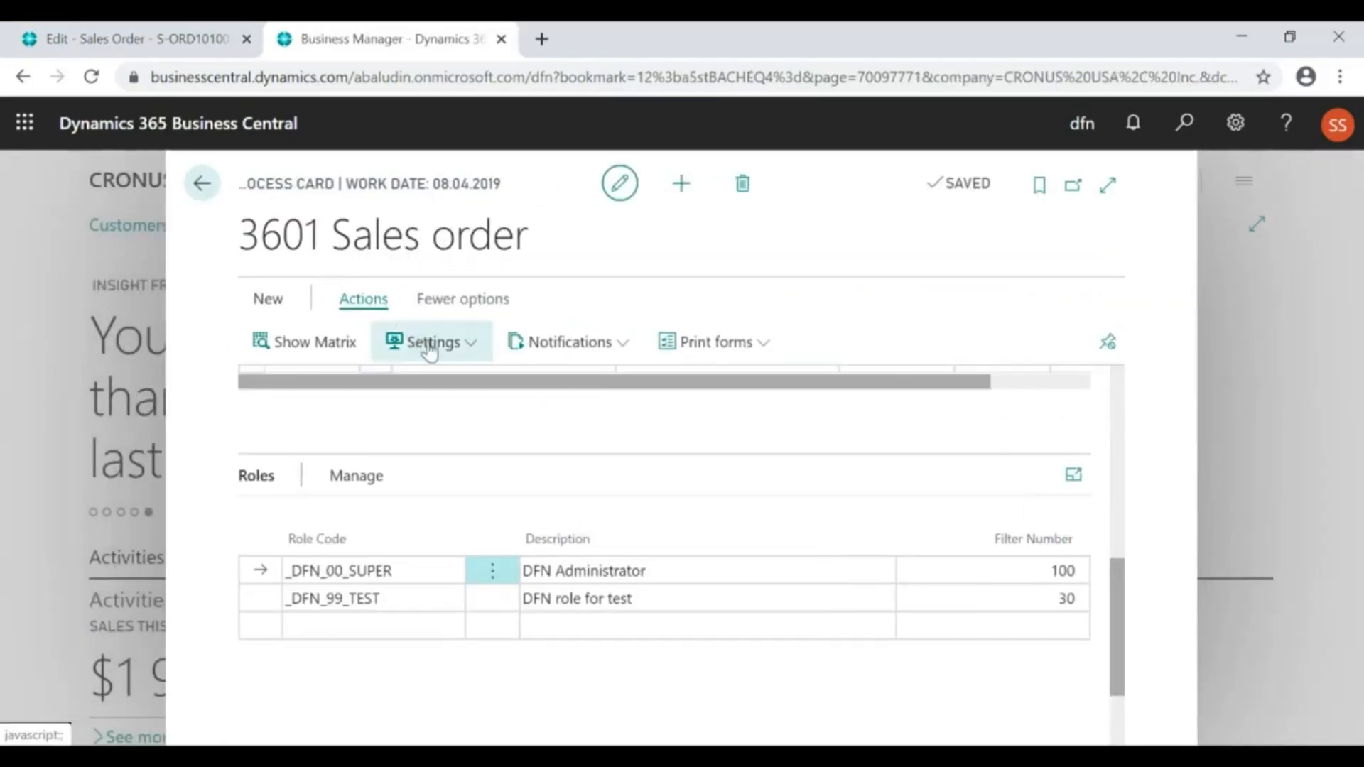
left_click(430, 345)
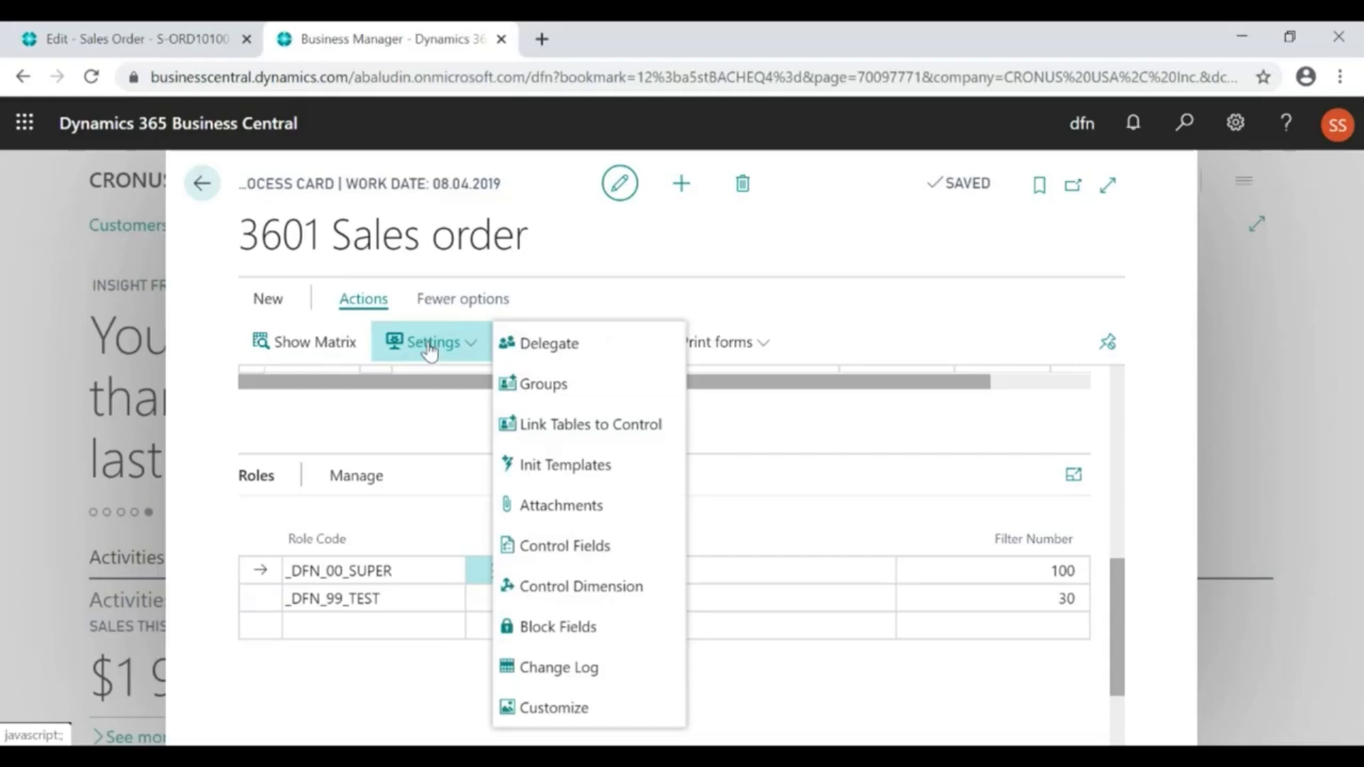
left_click(572, 672)
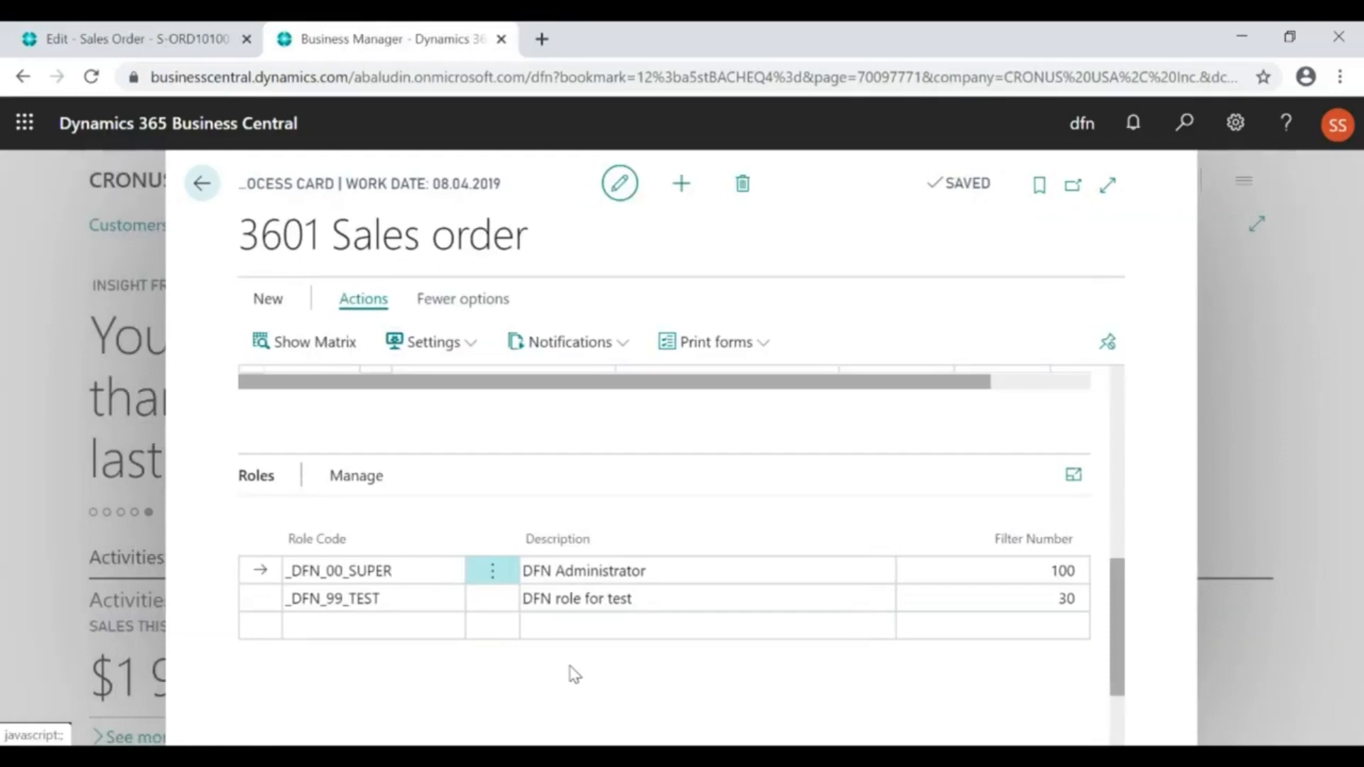
Open the Notification Templates and examine the event type, send type and recipient type of the Jump notification
left_click(582, 346)
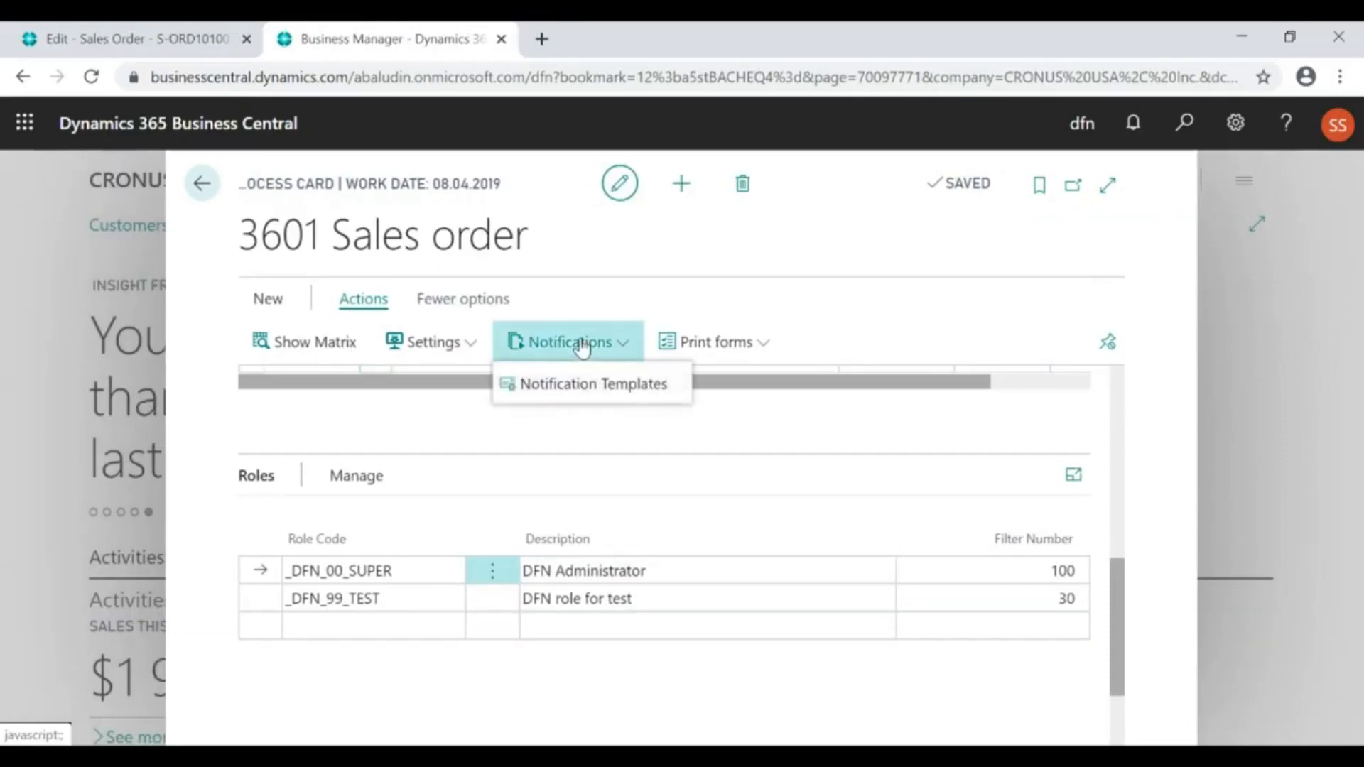
left_click(582, 388)
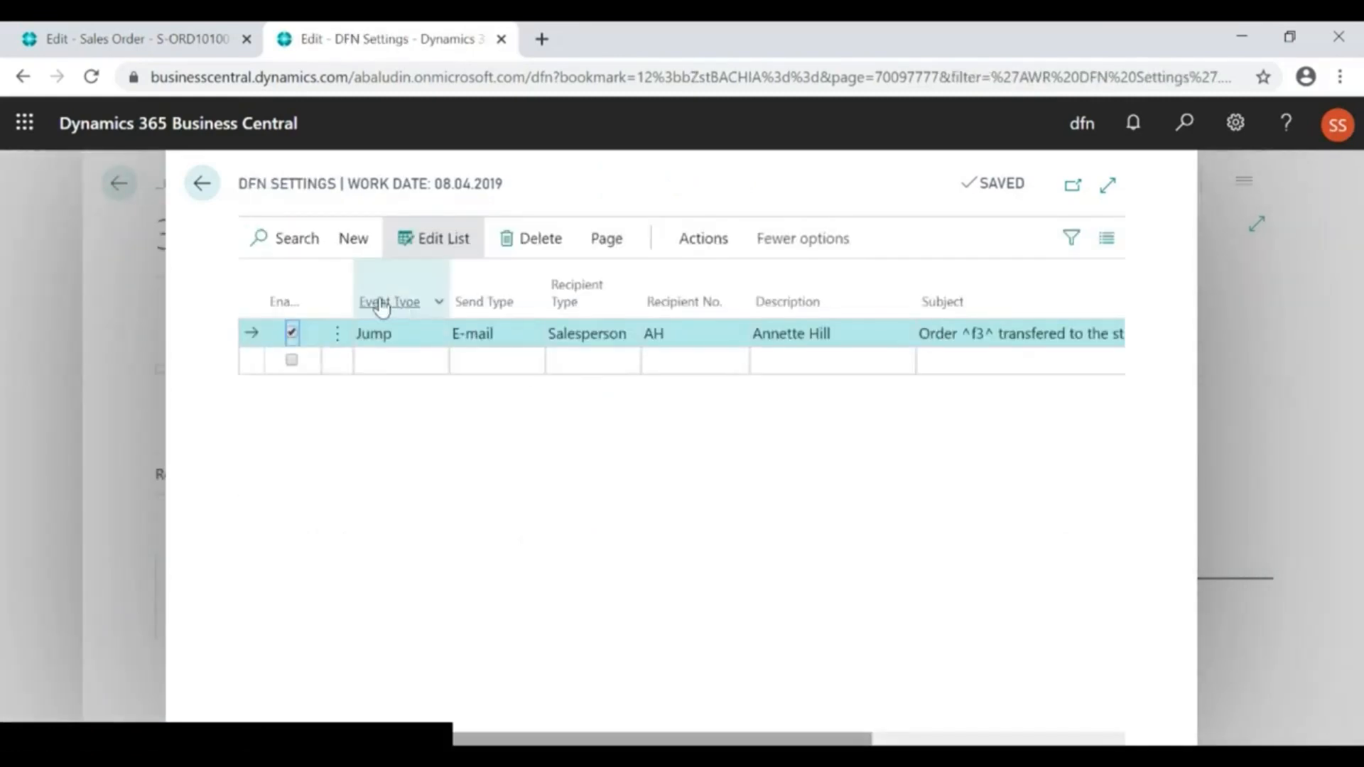
left_click(415, 337)
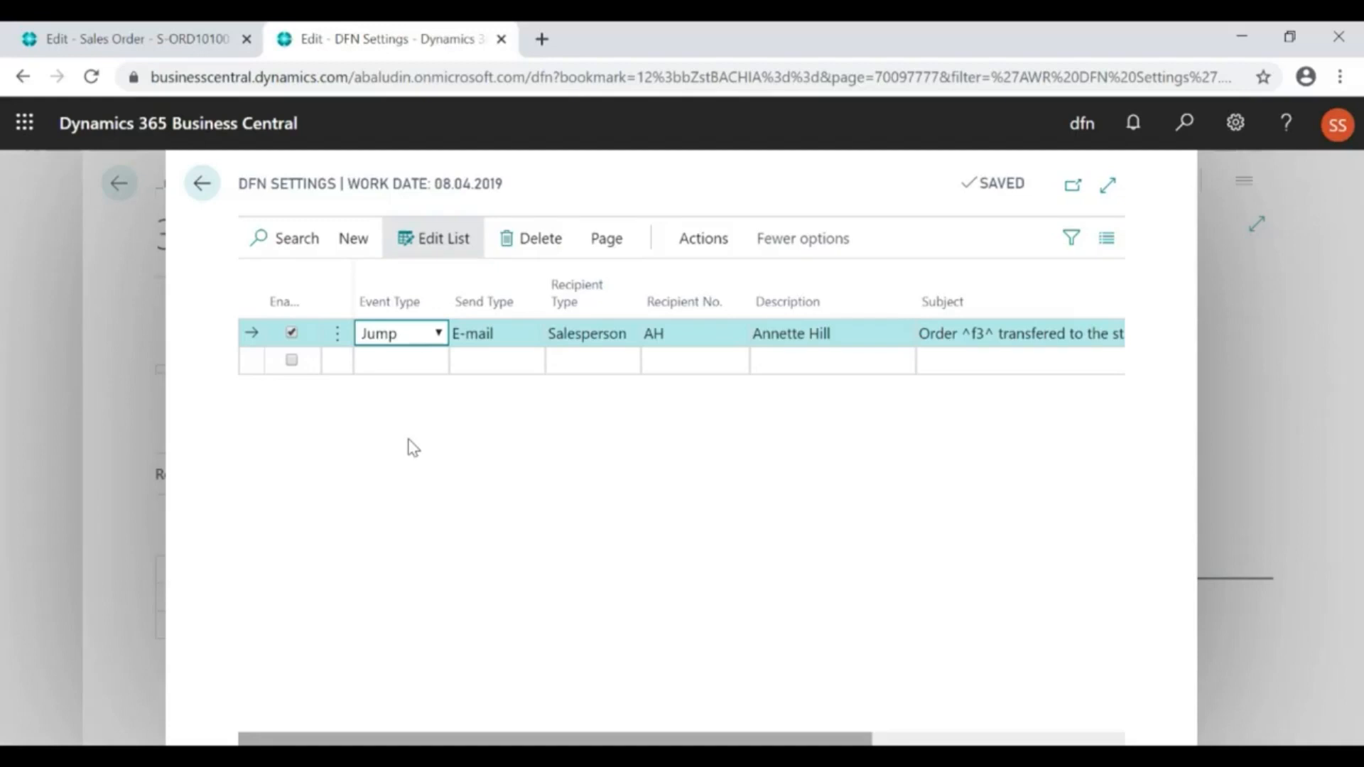
left_click(462, 341)
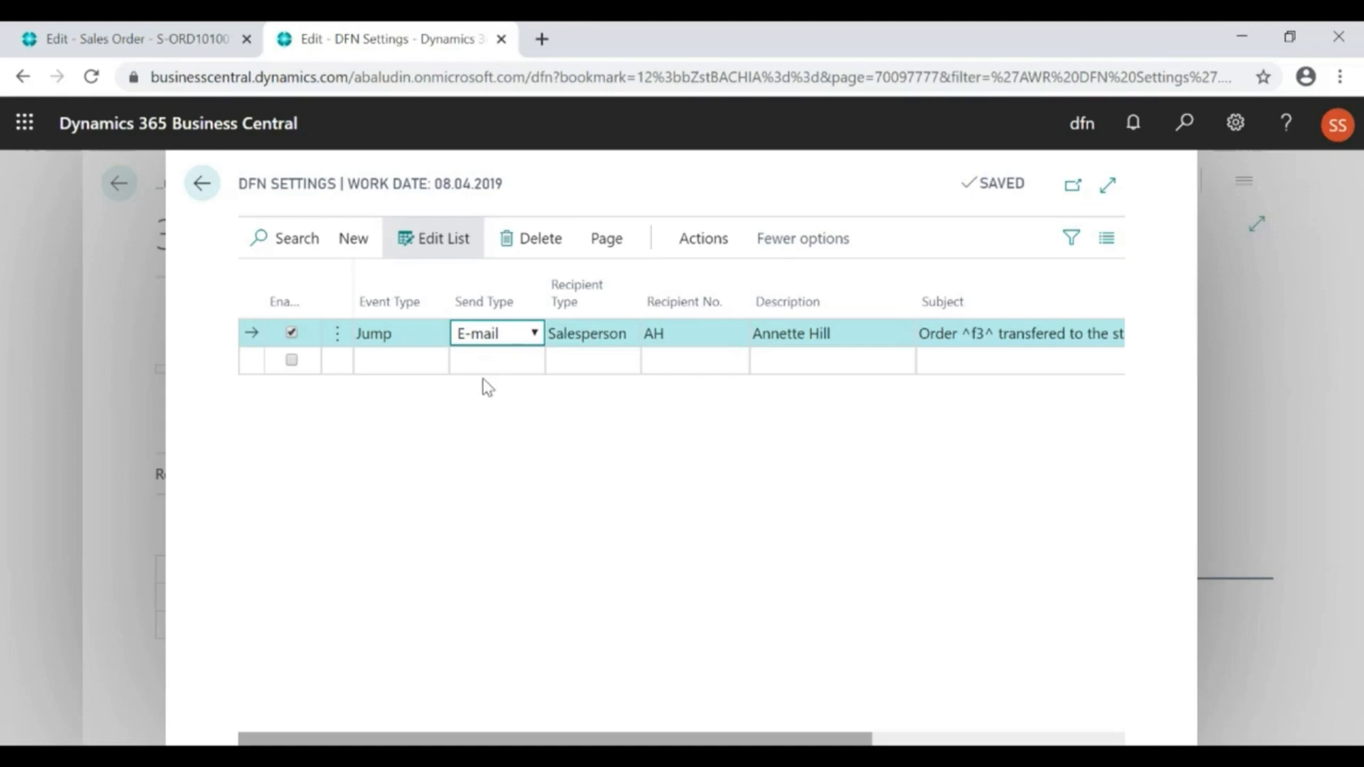
left_click(545, 478)
left_click(608, 335)
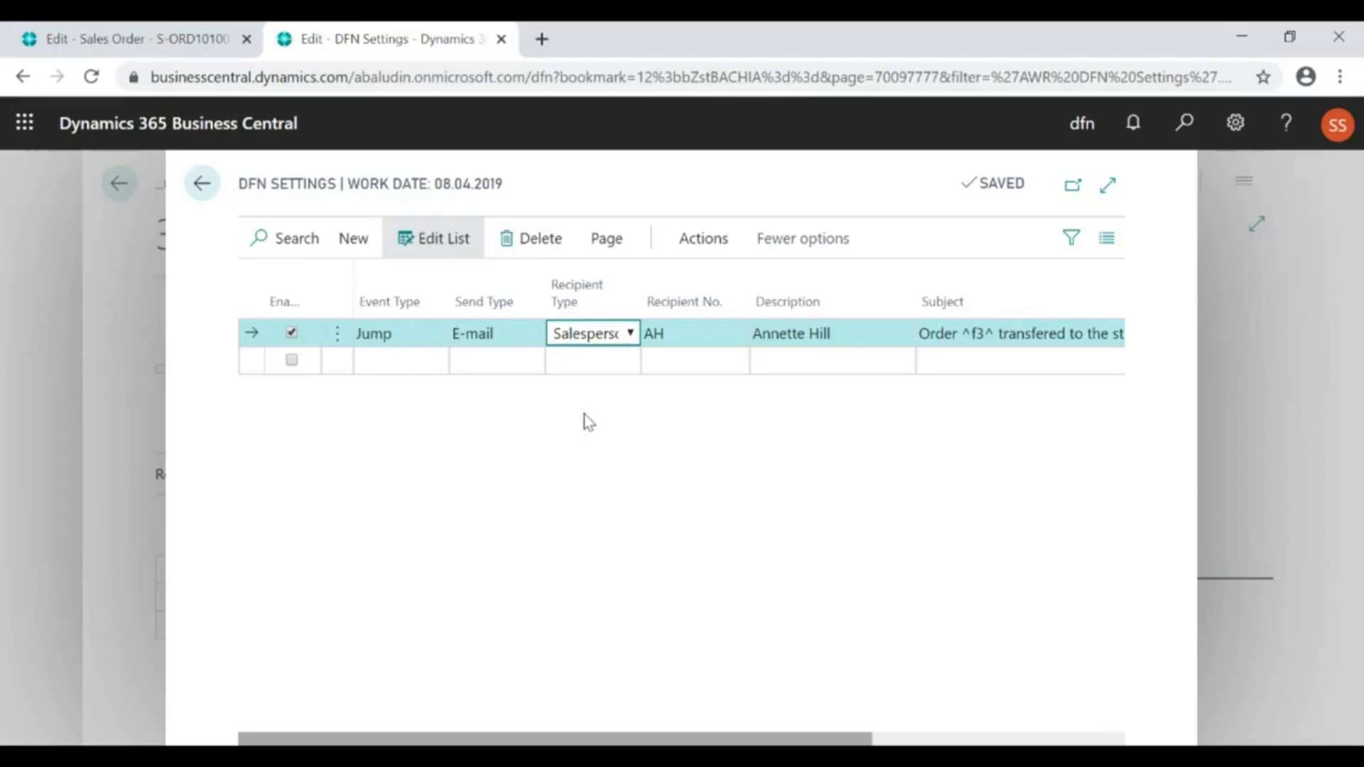
left_click(797, 443)
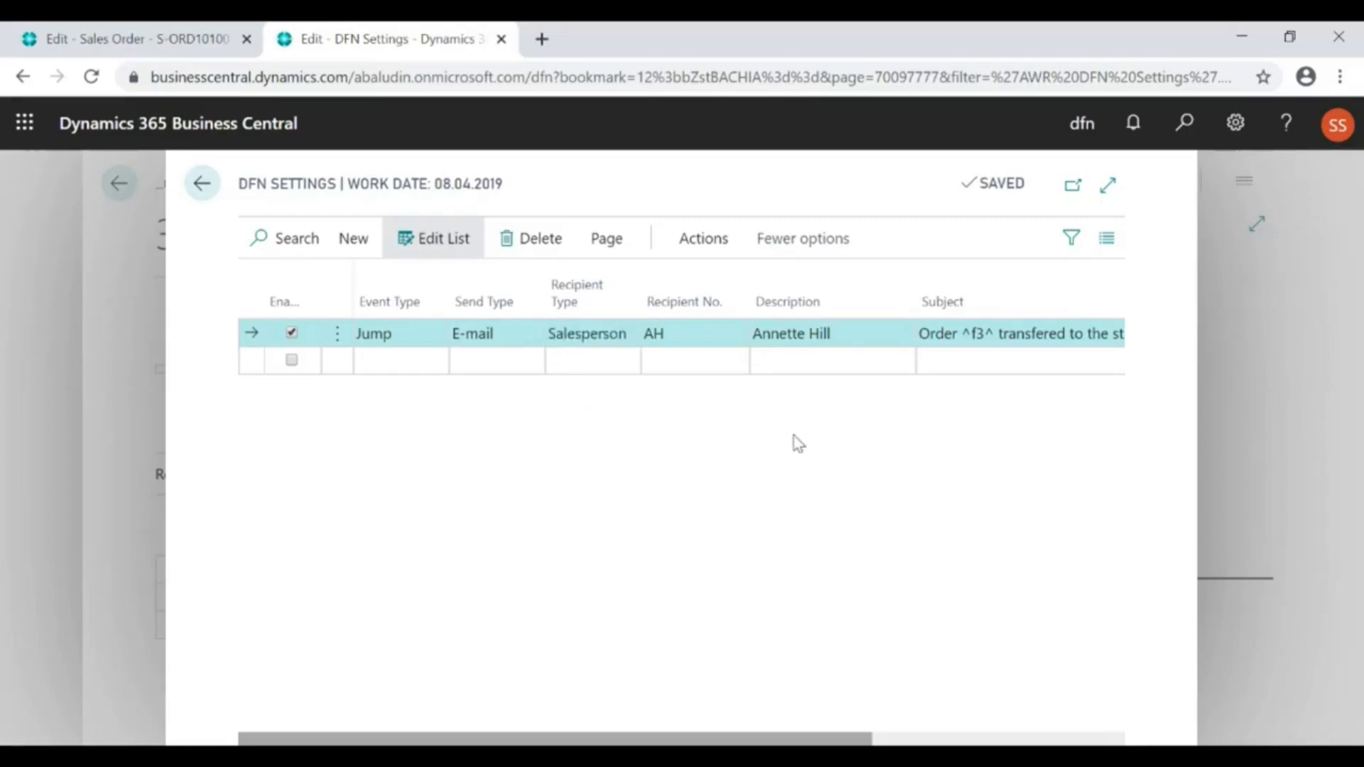
Insert the document field Bill-to City as a placeholder into the Jump notification's subject
left_click(945, 321)
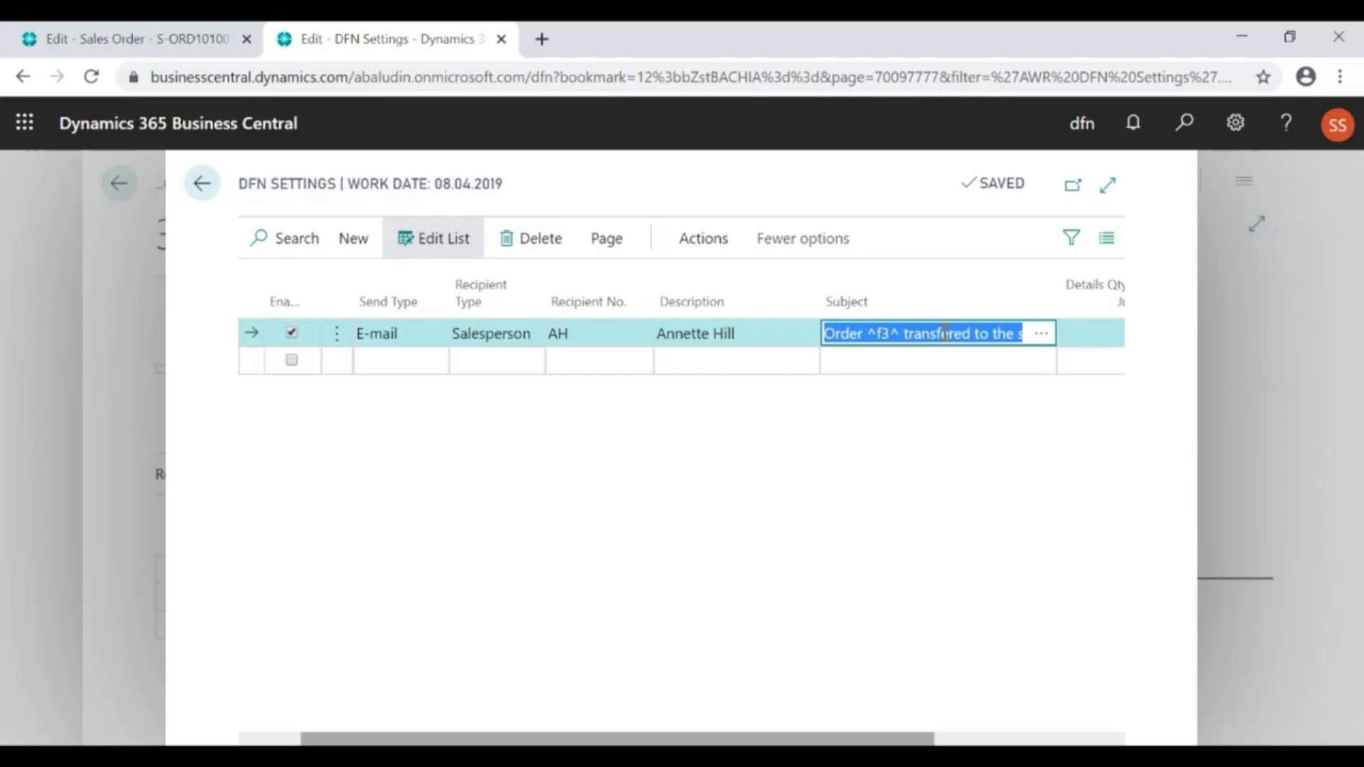
left_click(944, 333)
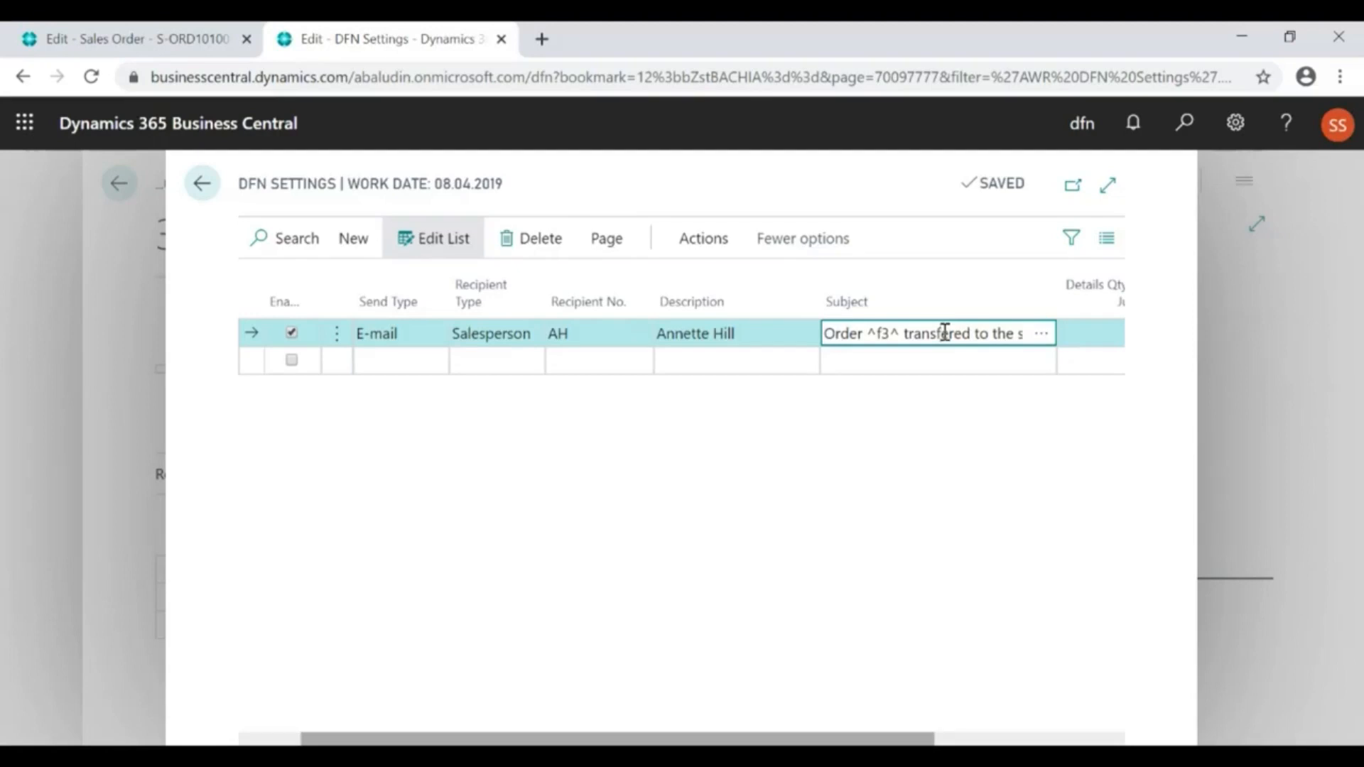
left_click(1041, 335)
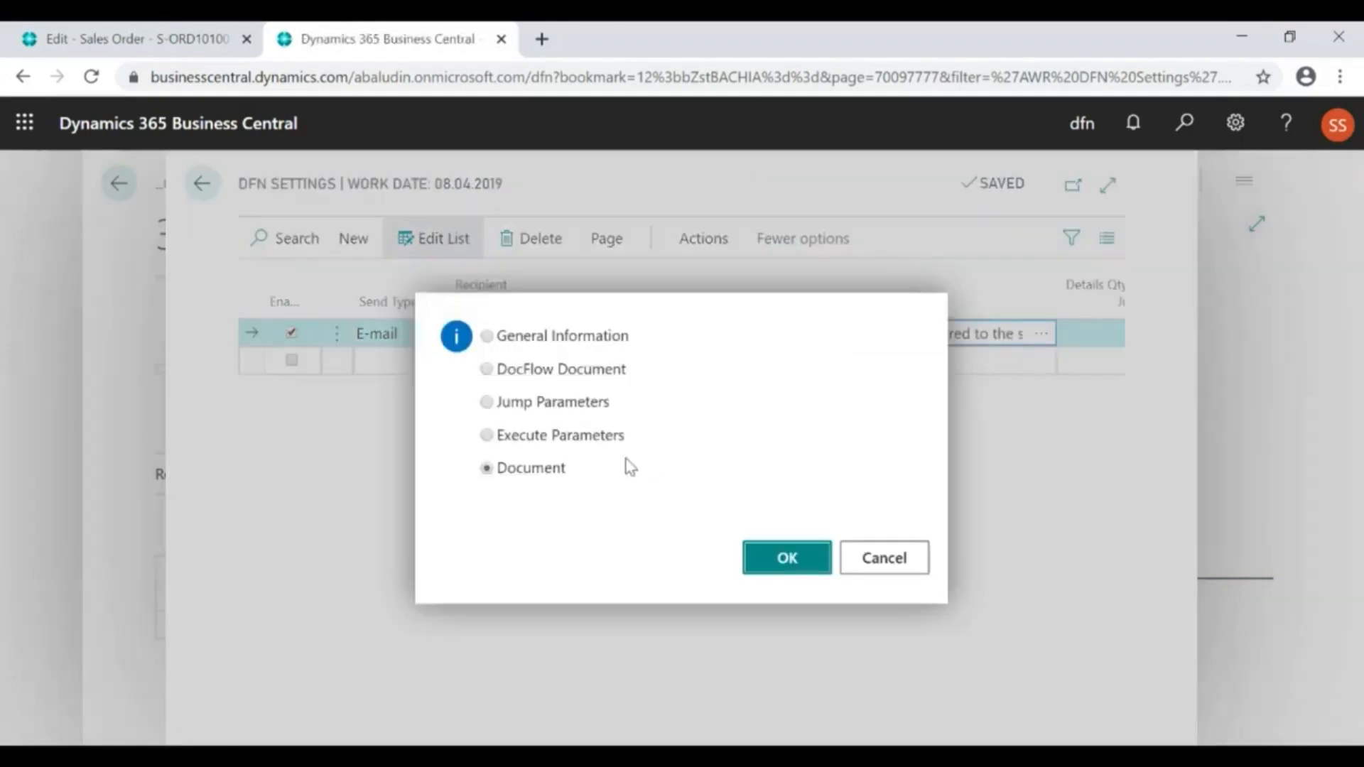
left_click(789, 558)
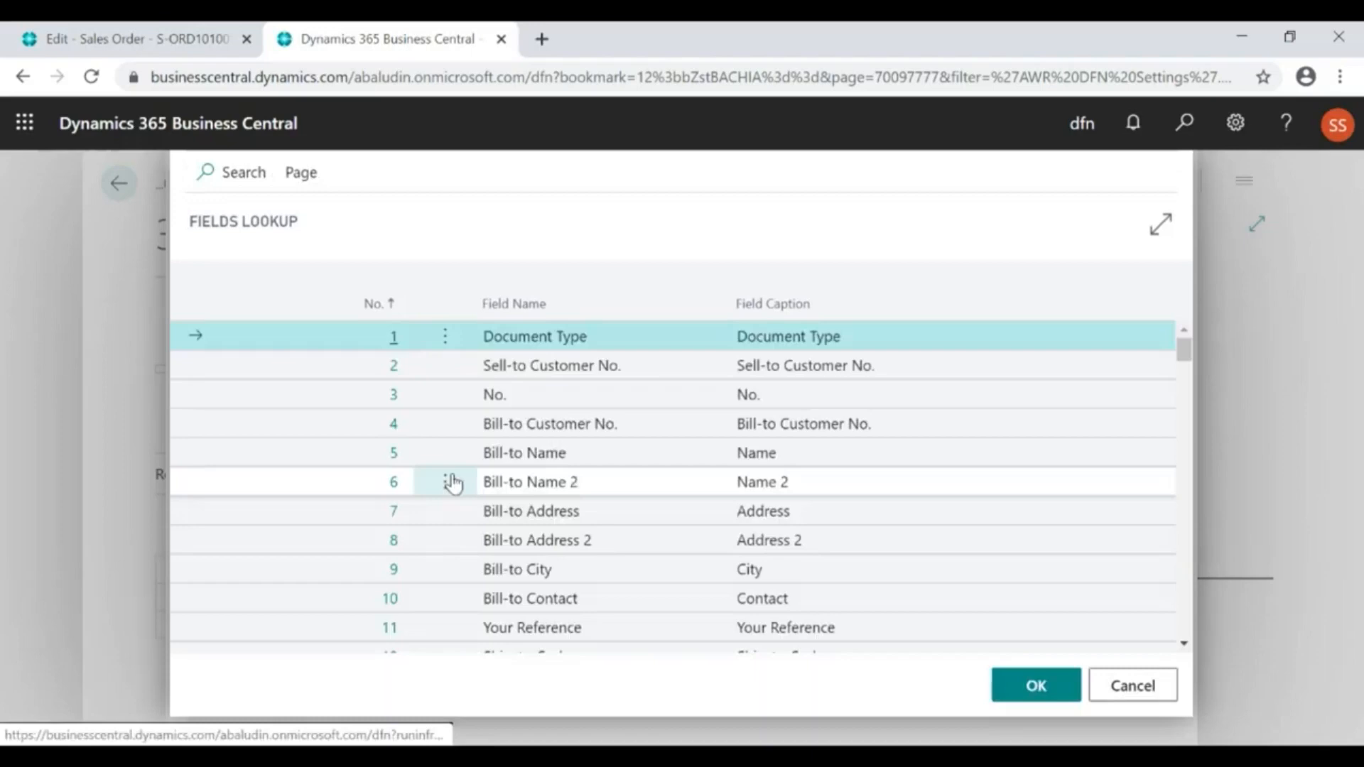
left_click(523, 572)
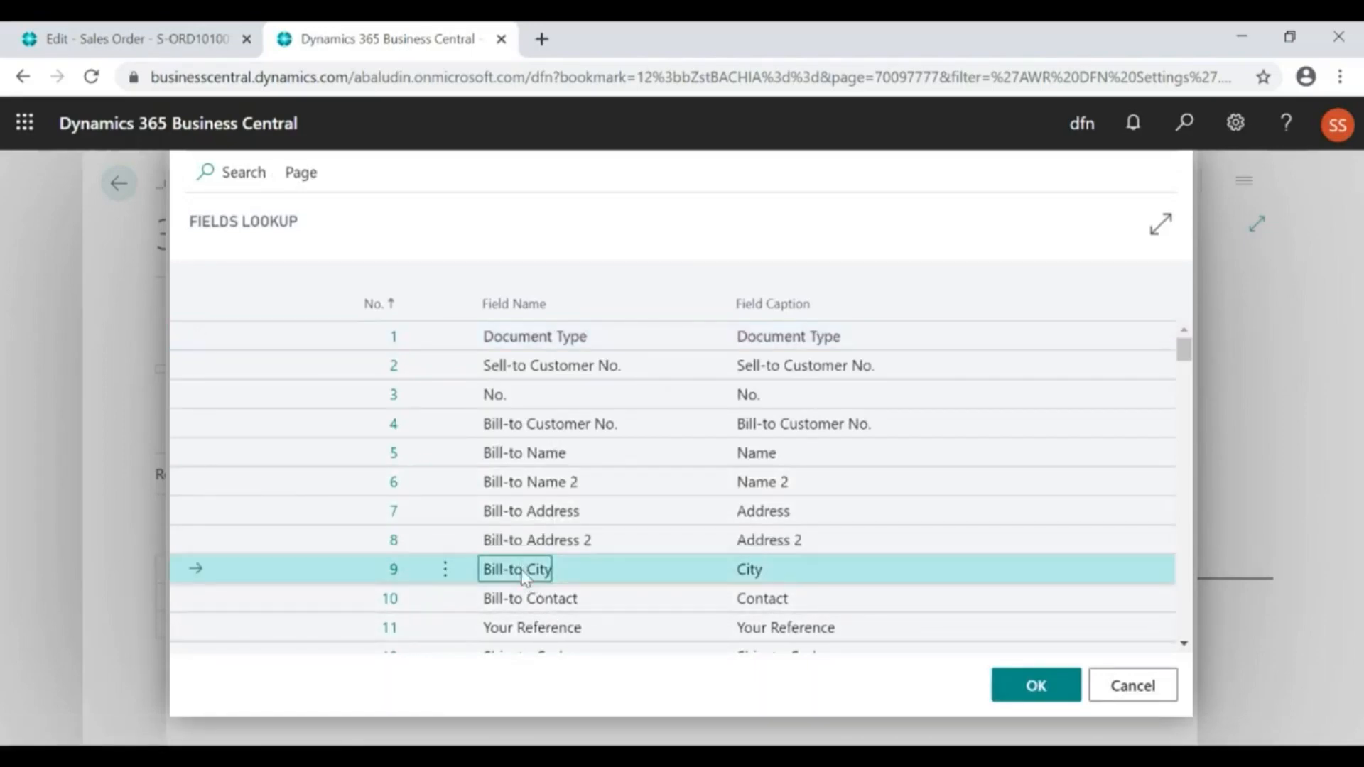
left_click(1012, 696)
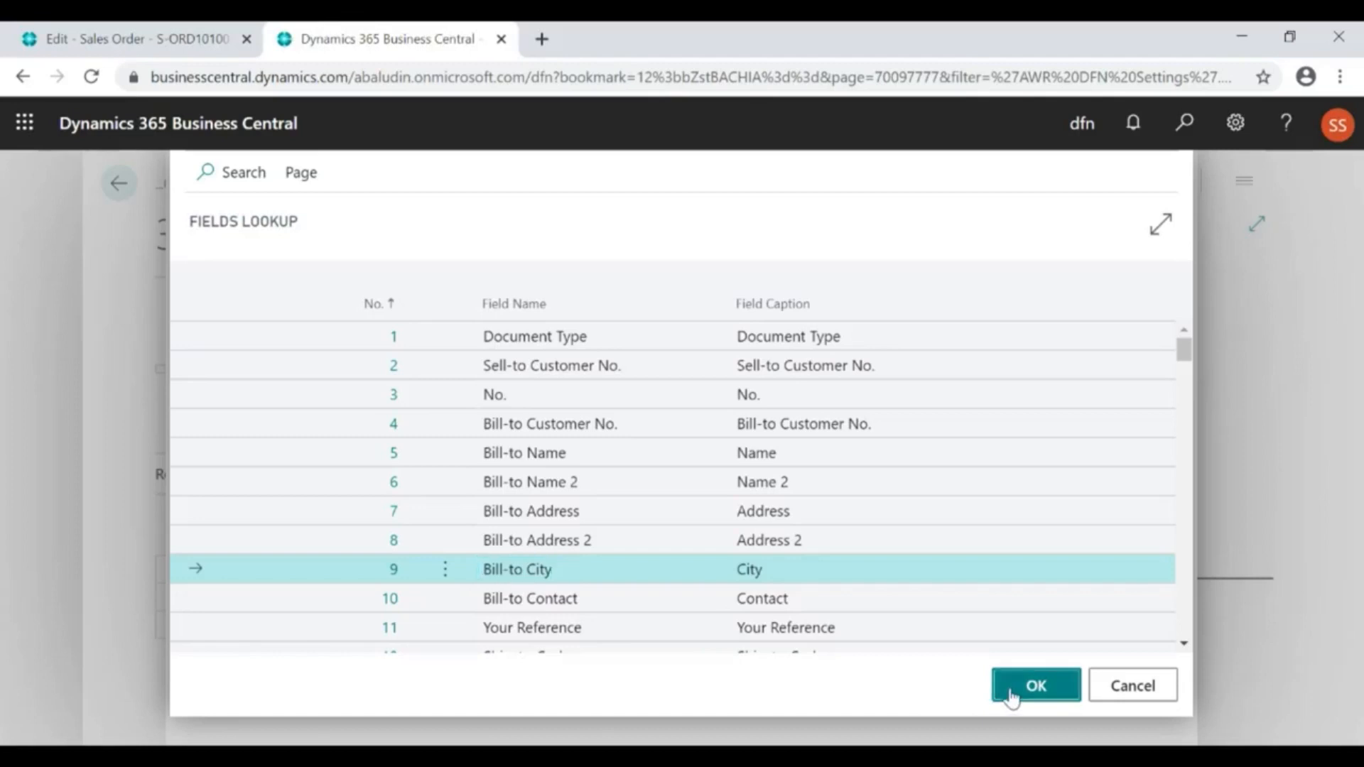
Remove the ^f9^ placeholder from the end of the Jump notification's subject
left_click(950, 340)
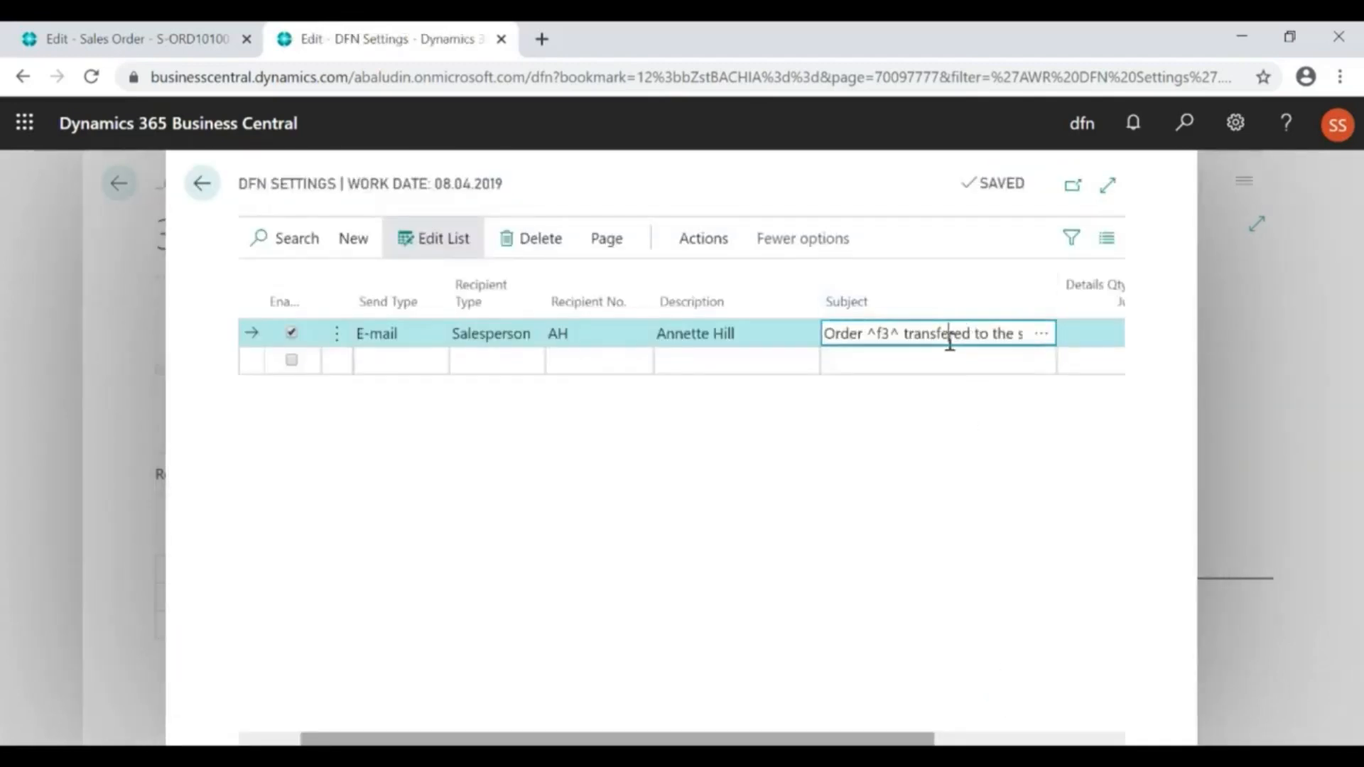
key("End")
key("shift+Left")
key("shift+Left")
key("shift+Left")
key("shift+Left")
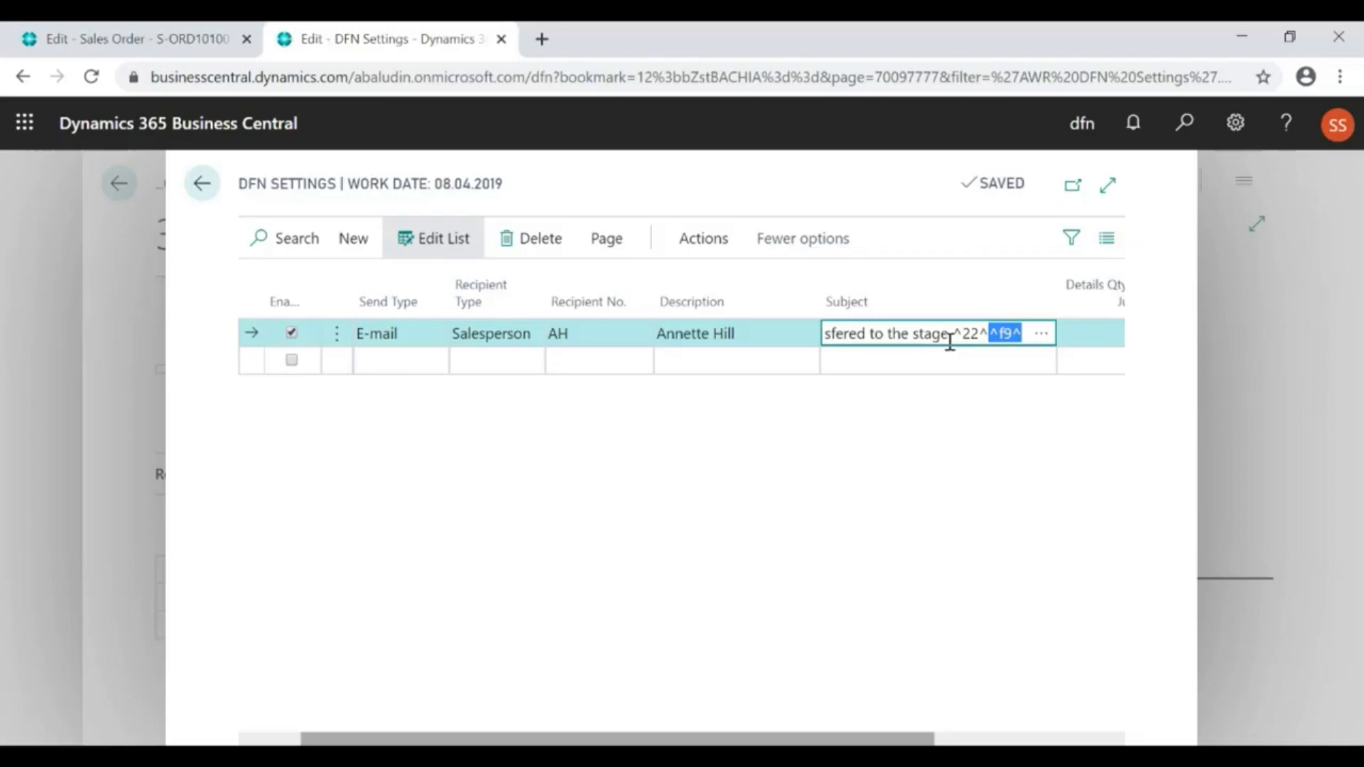
key("BackSpace")
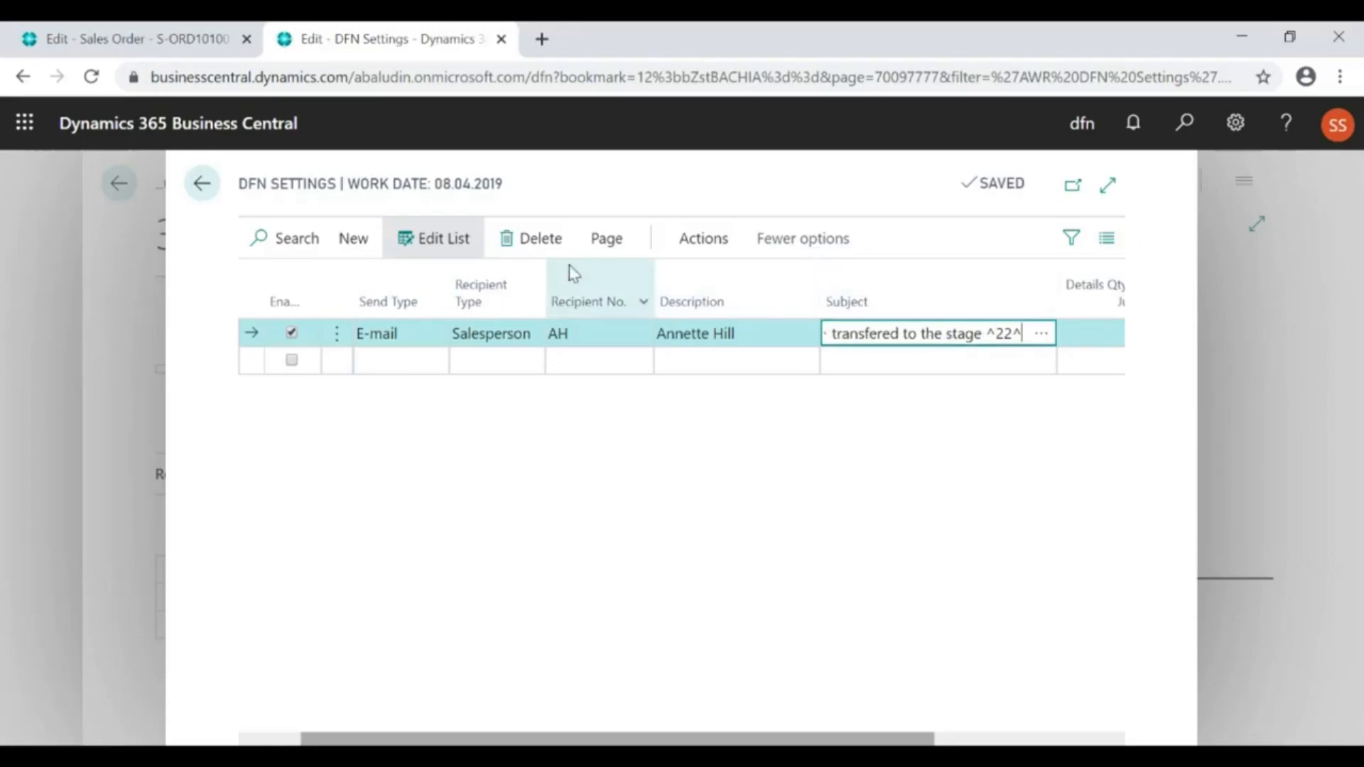
Open the additional notification settings of the Jump notification and examine its text, text preview and general options
left_click(703, 240)
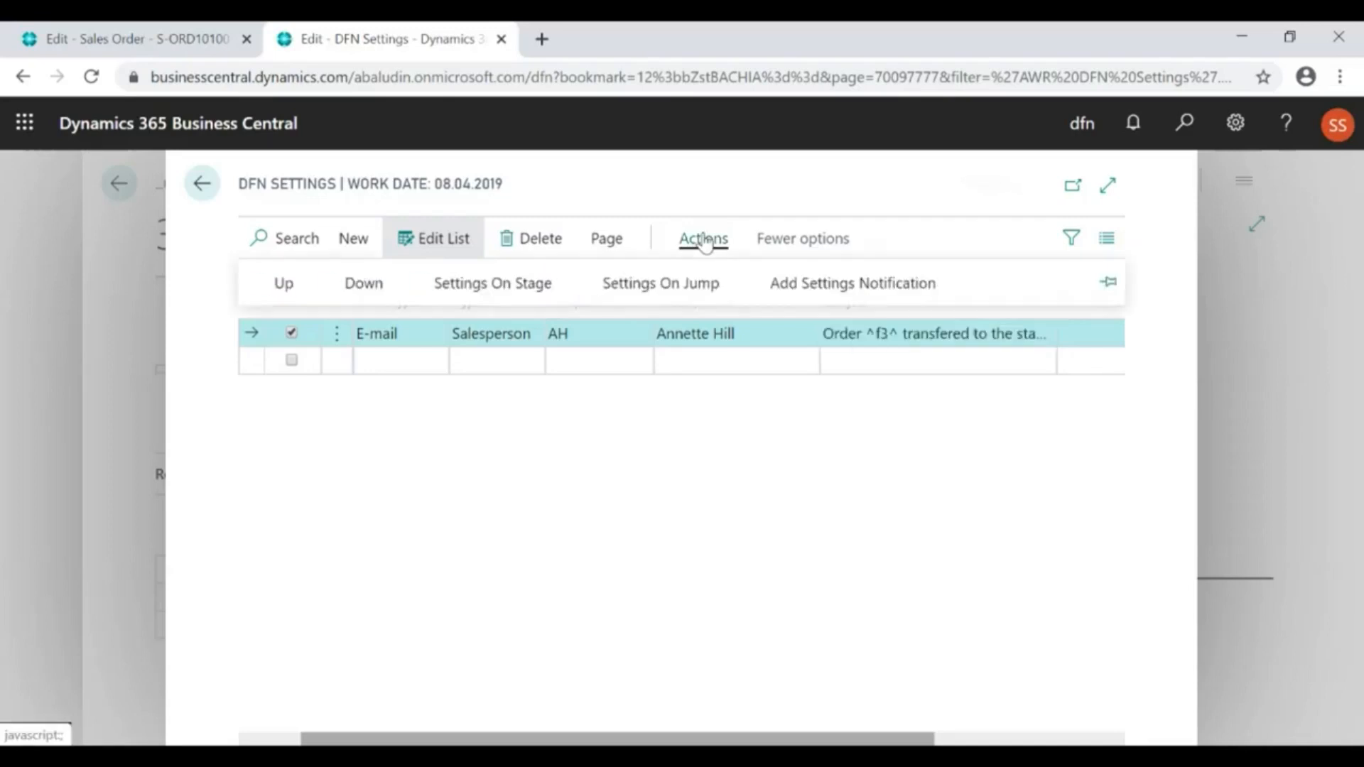
left_click(801, 287)
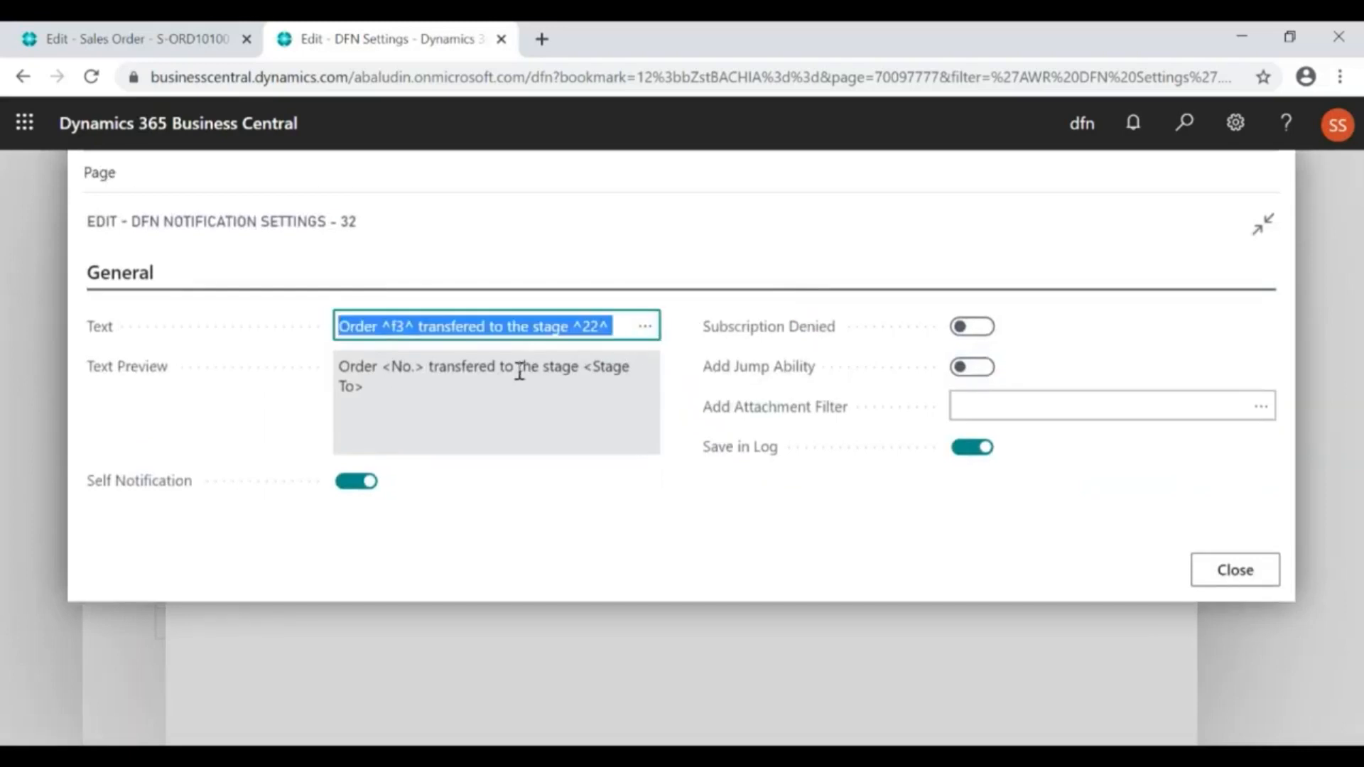
left_click(519, 370)
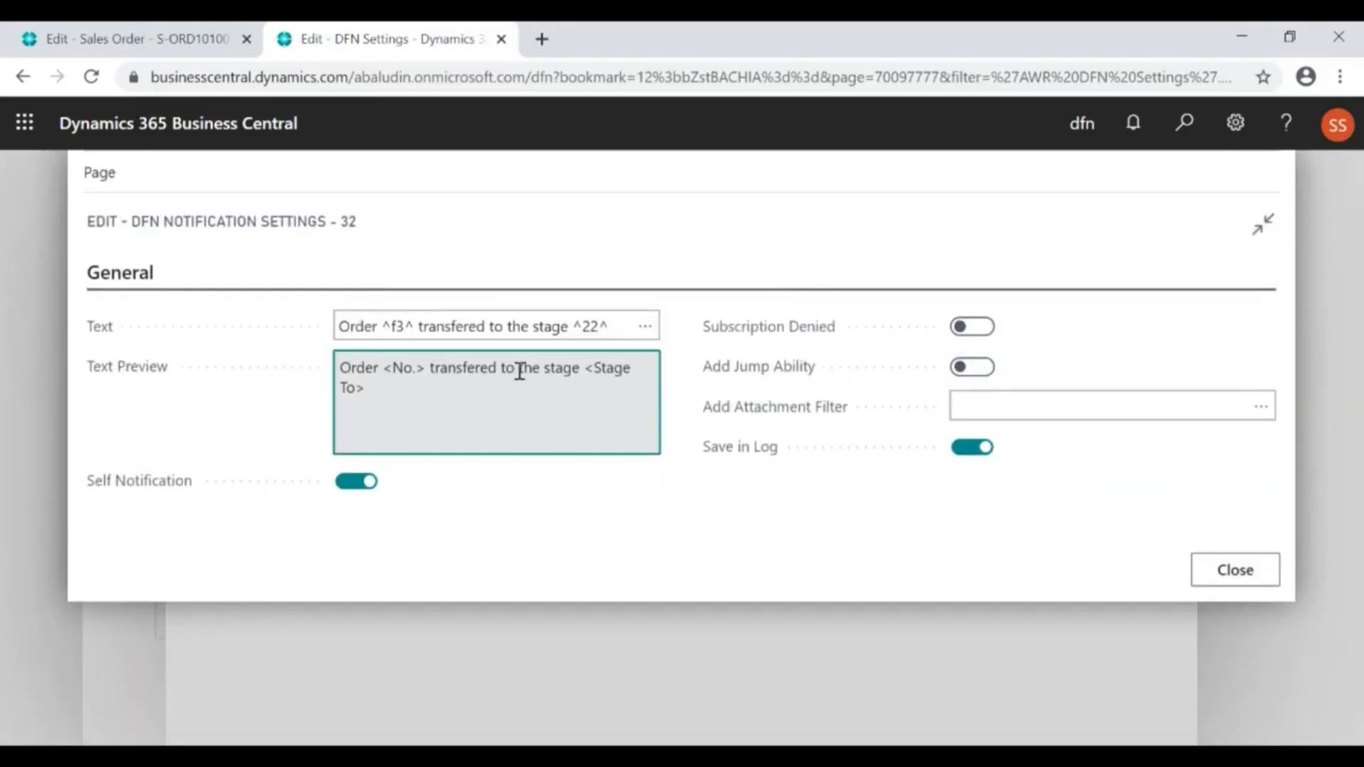
left_click(474, 325)
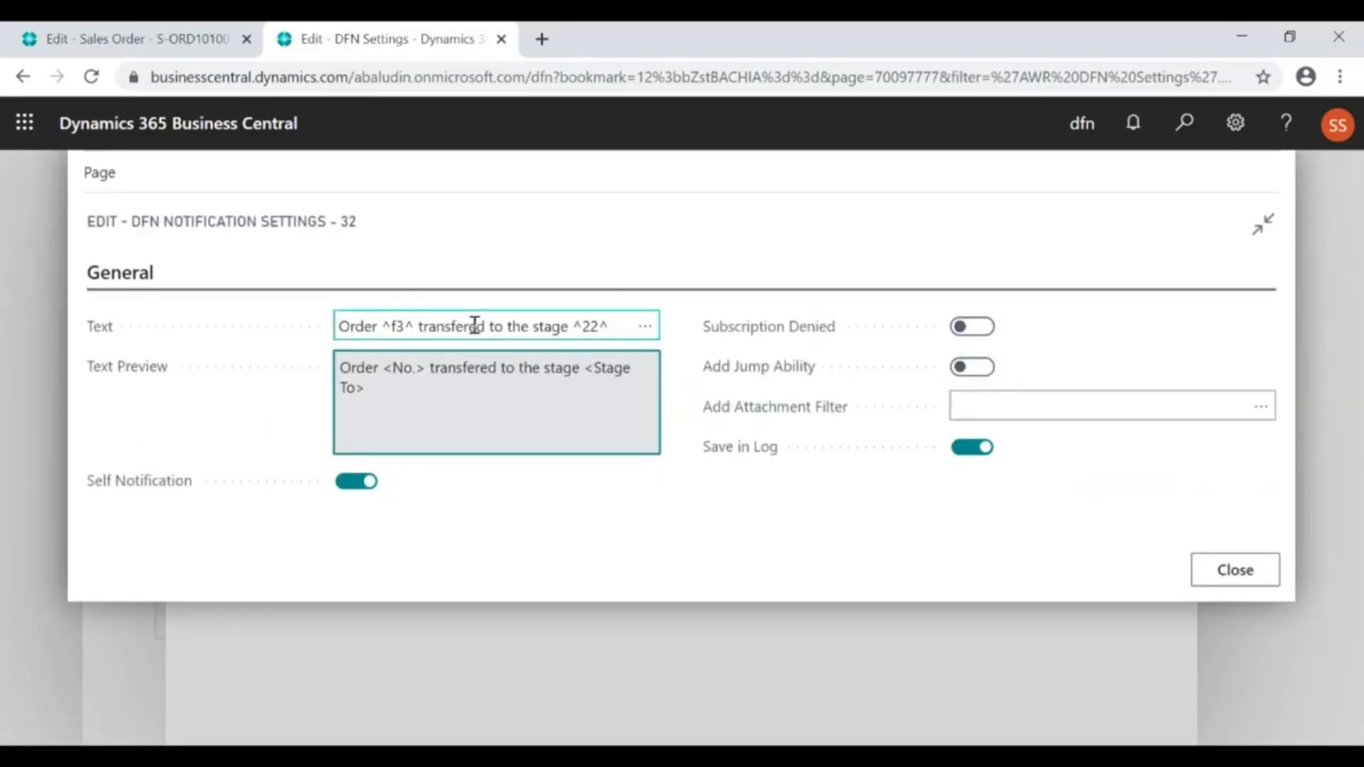
Insert a <br> line break after "transfered" in the Jump notification's text and refresh the text preview
left_click(478, 373)
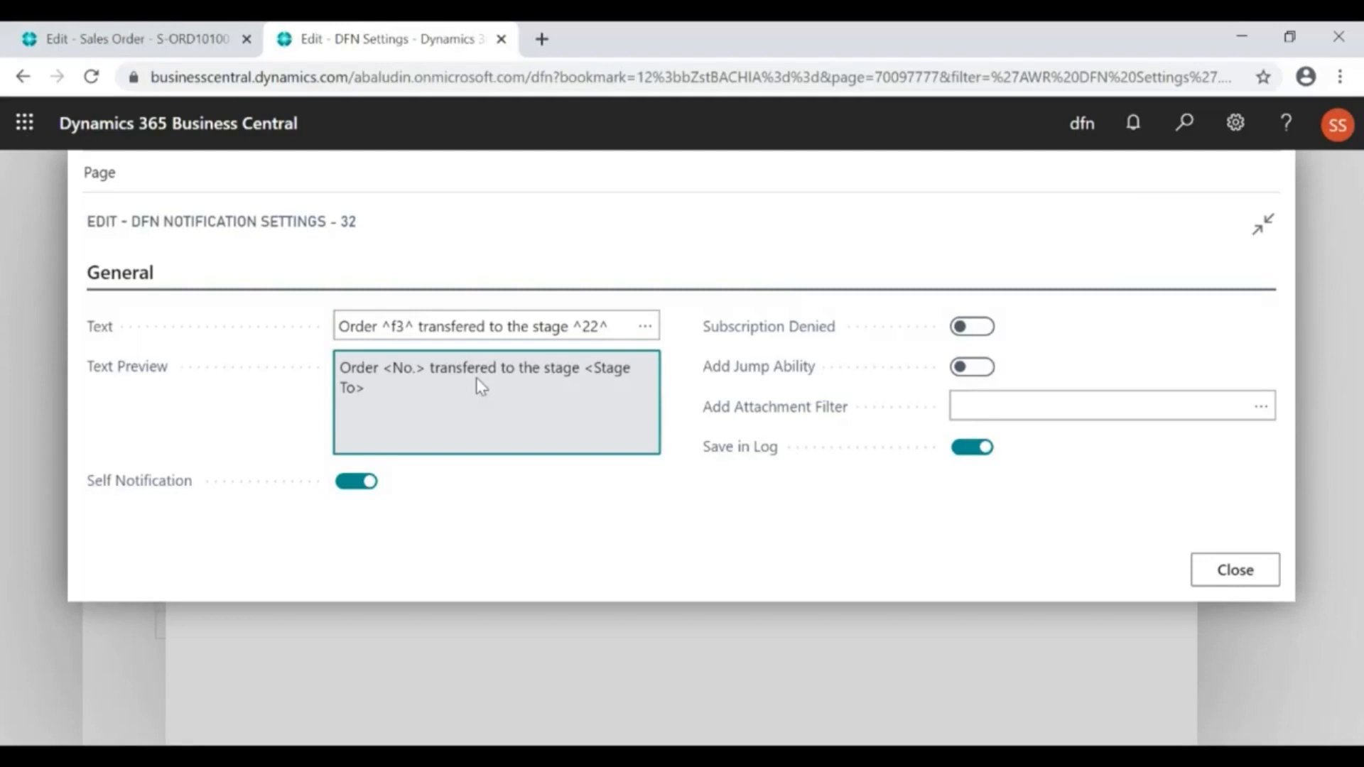
left_click(477, 327)
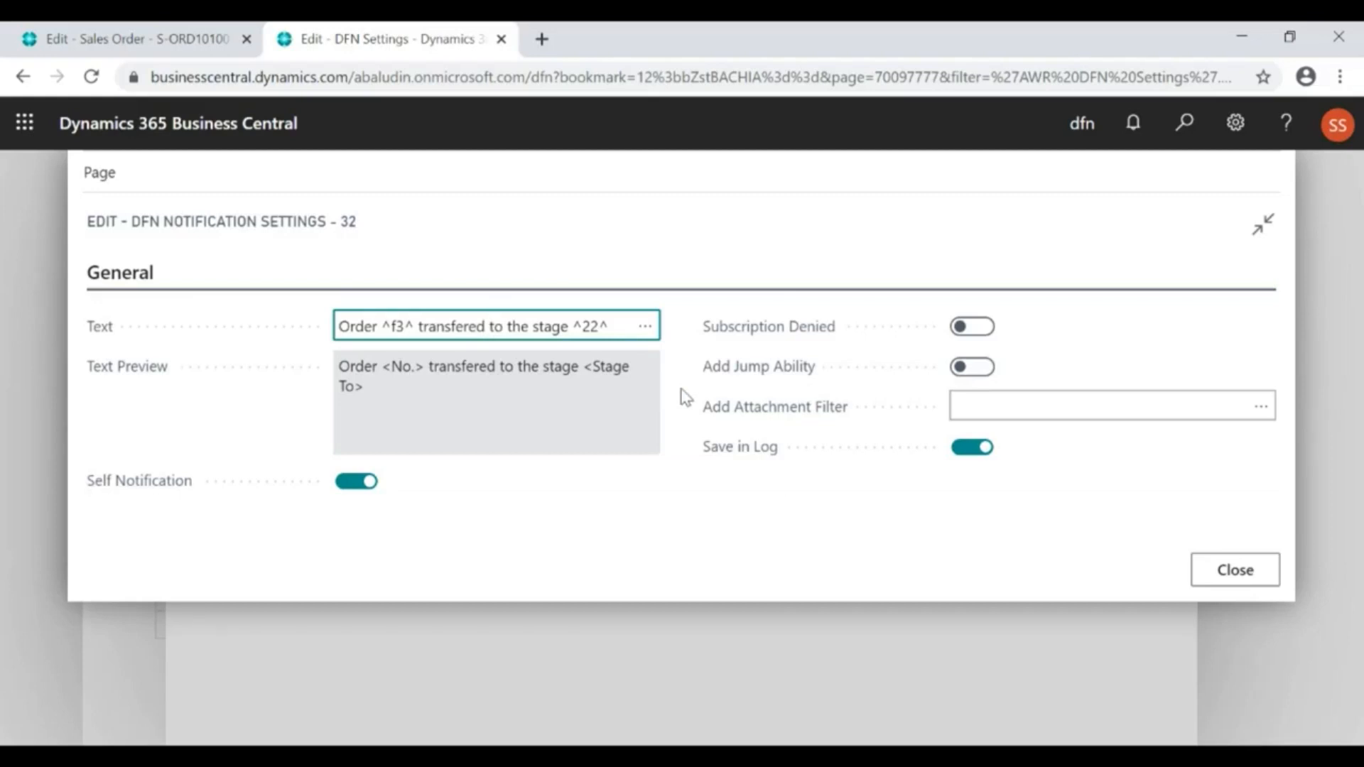
type("БЮ")
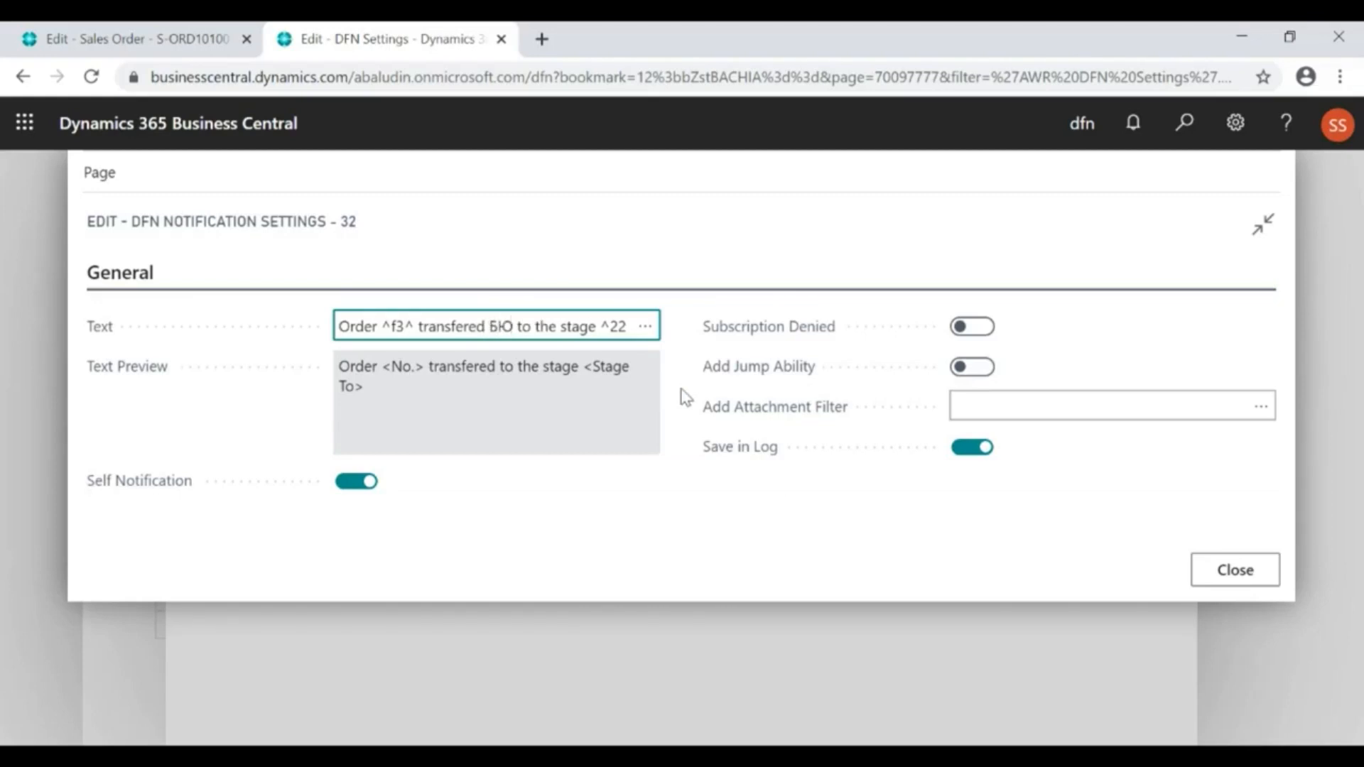
key("BackSpace")
key("BackSpace")
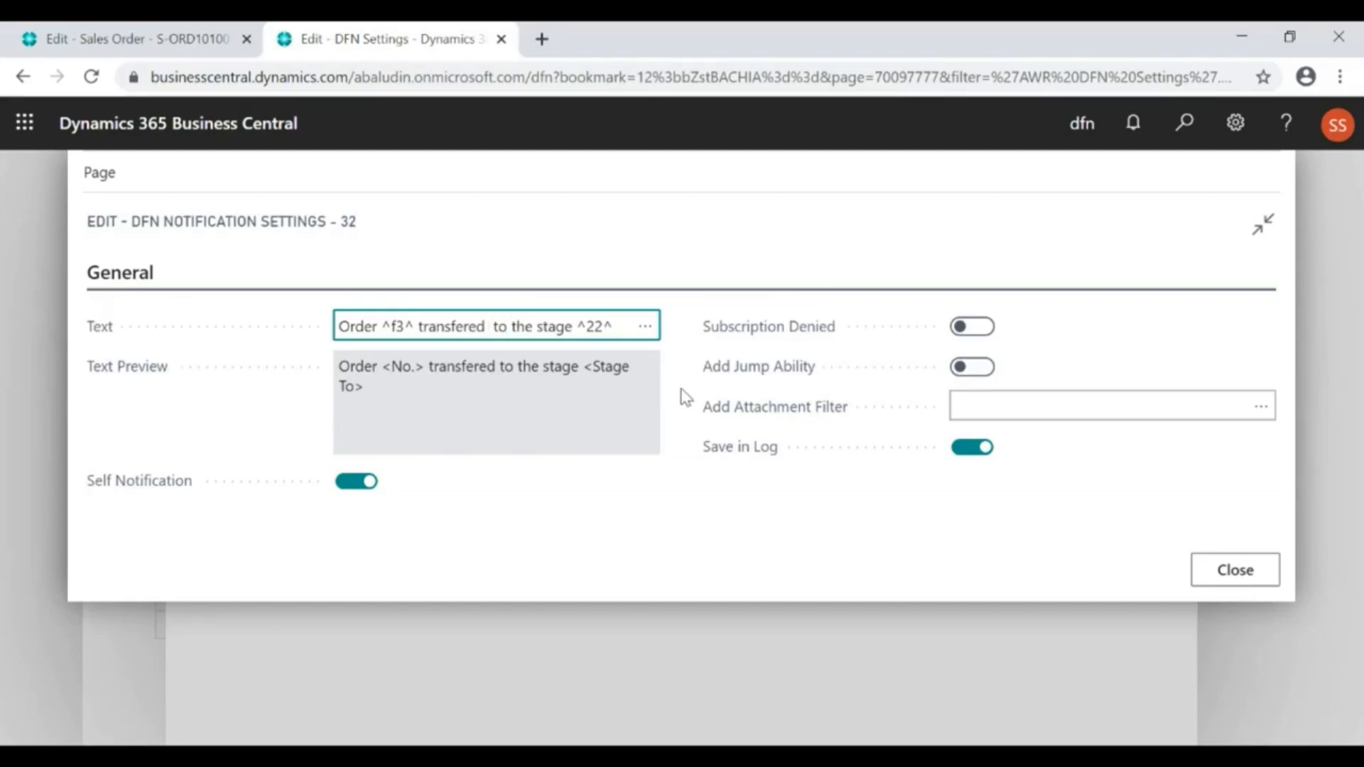
type("БЮ")
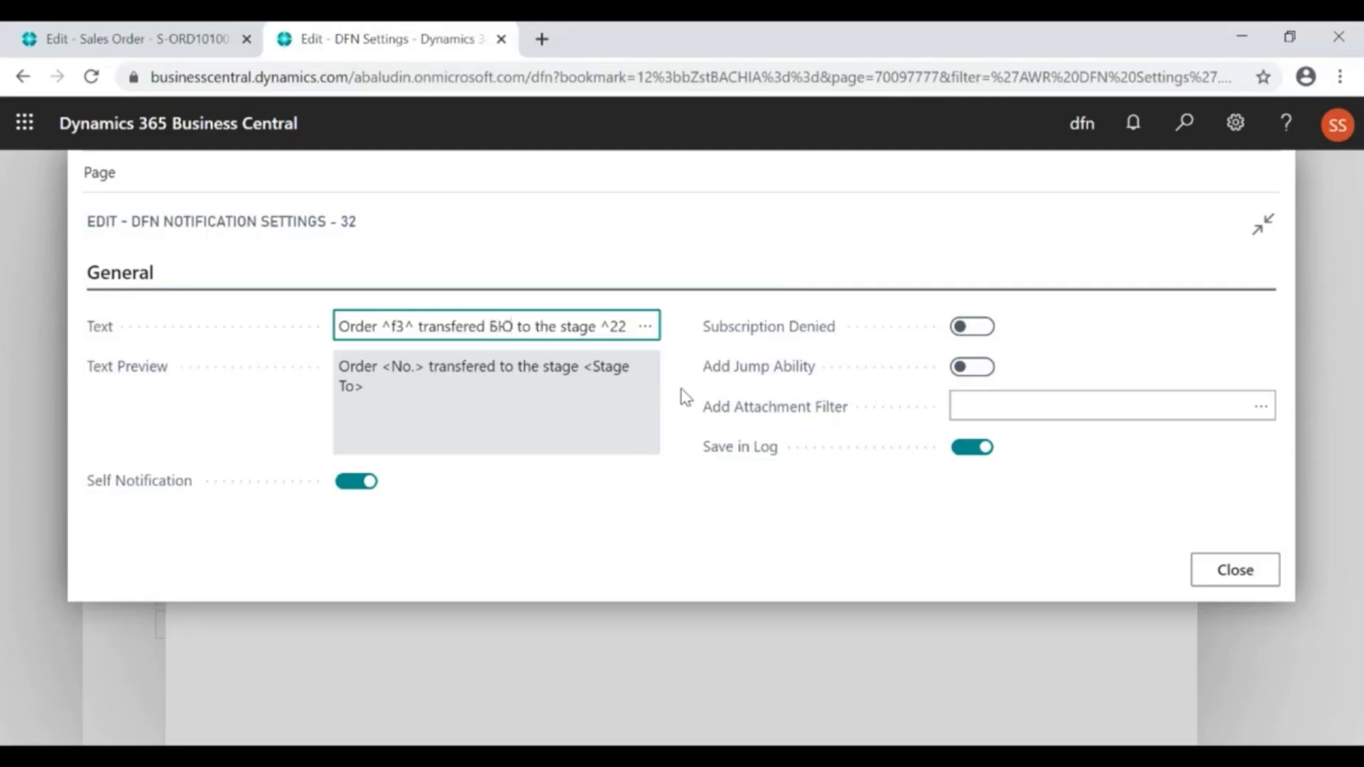
key("BackSpace")
key("BackSpace")
type("<>")
key("Left")
type("br")
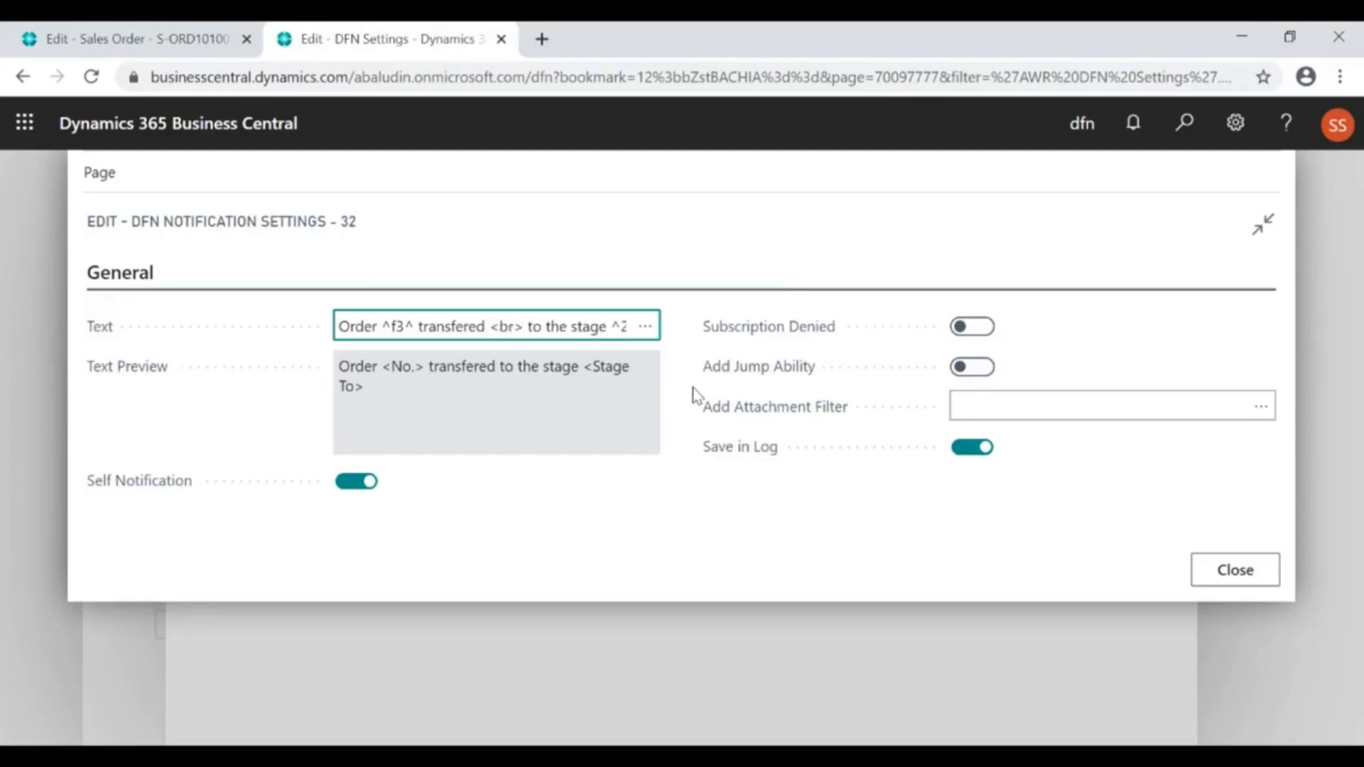
left_click(612, 397)
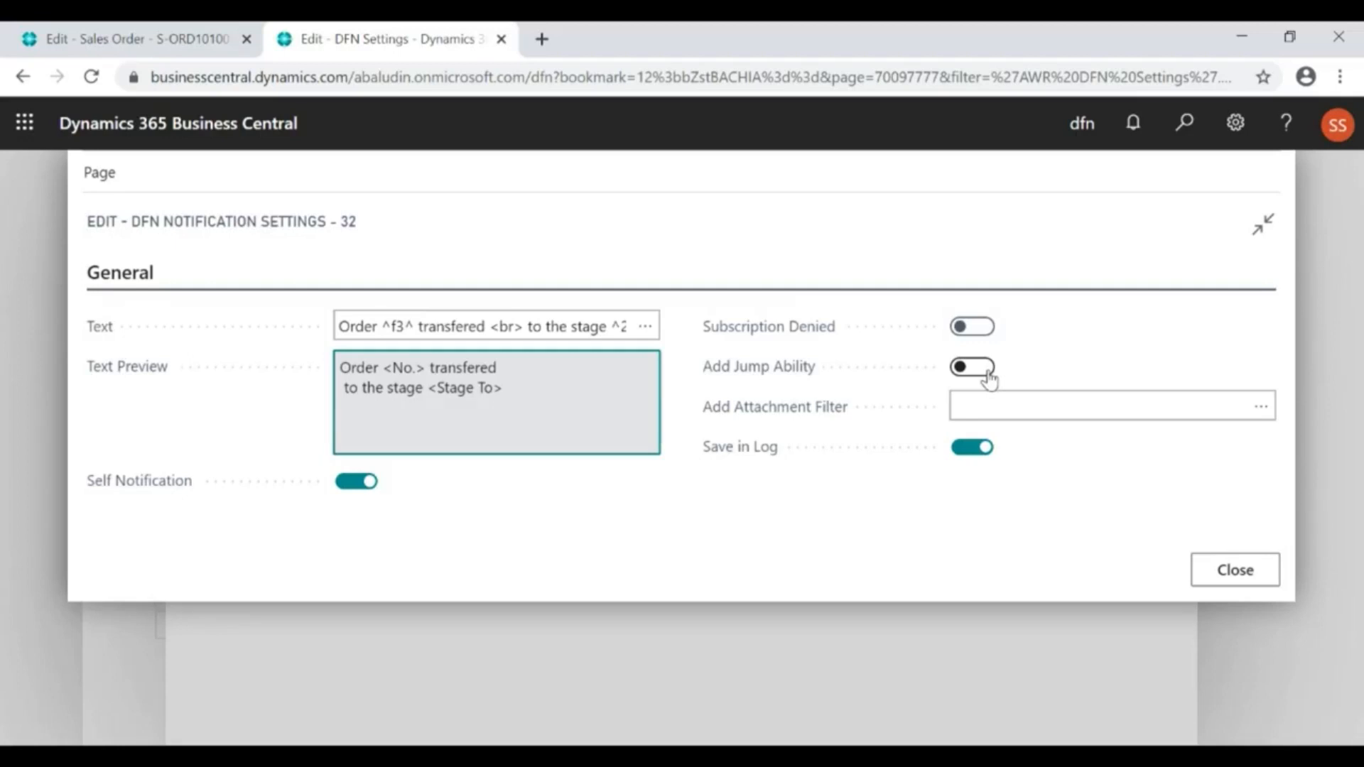
Set the Jump notification's attachment filter to Agreement and return to the sales order process card
left_click(1022, 405)
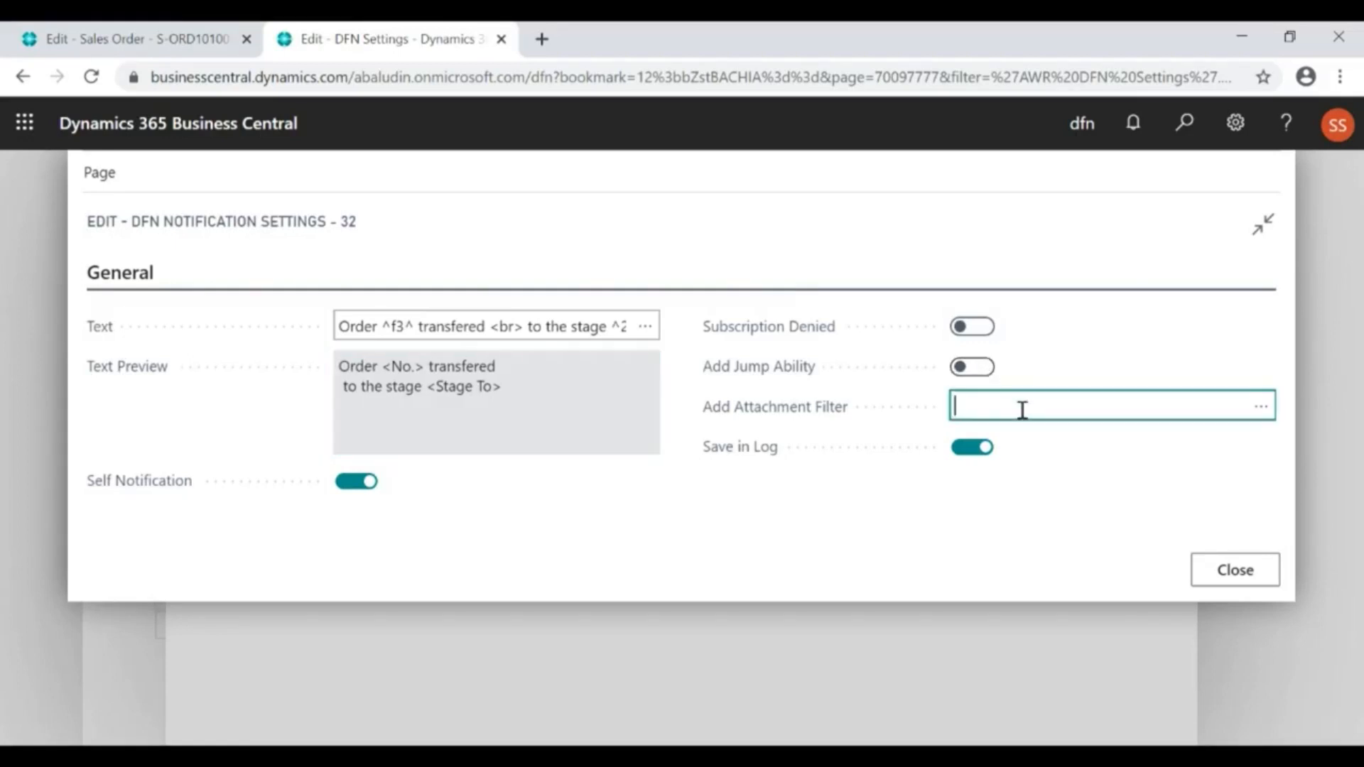
left_click(1261, 408)
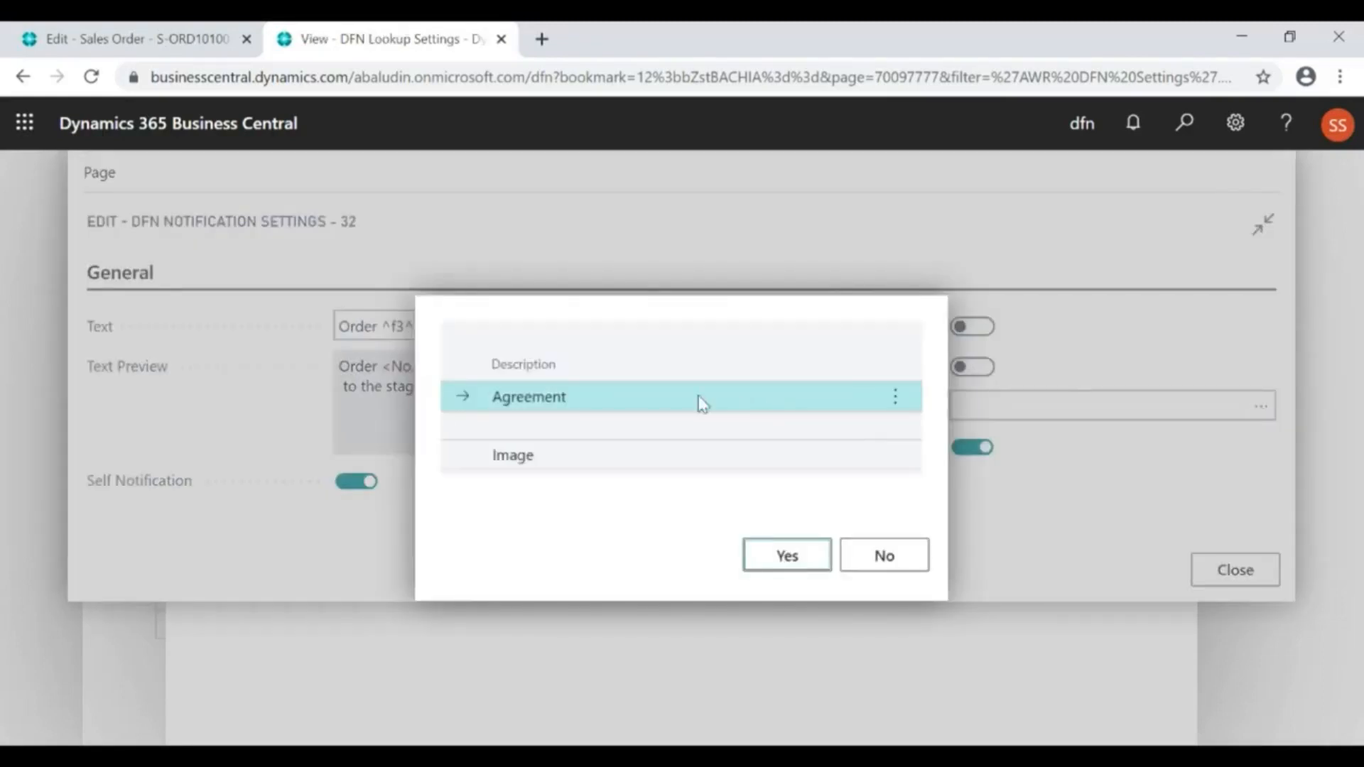
left_click(787, 557)
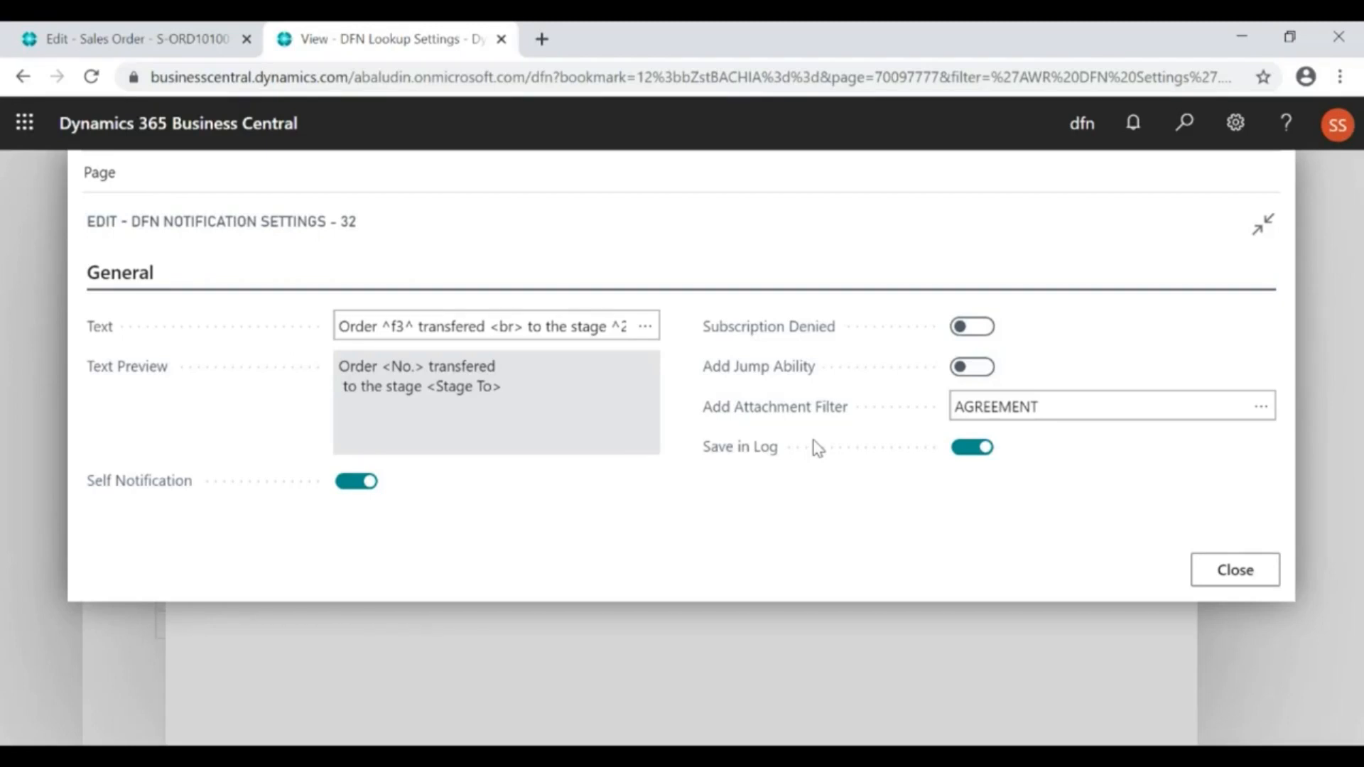
key("Escape")
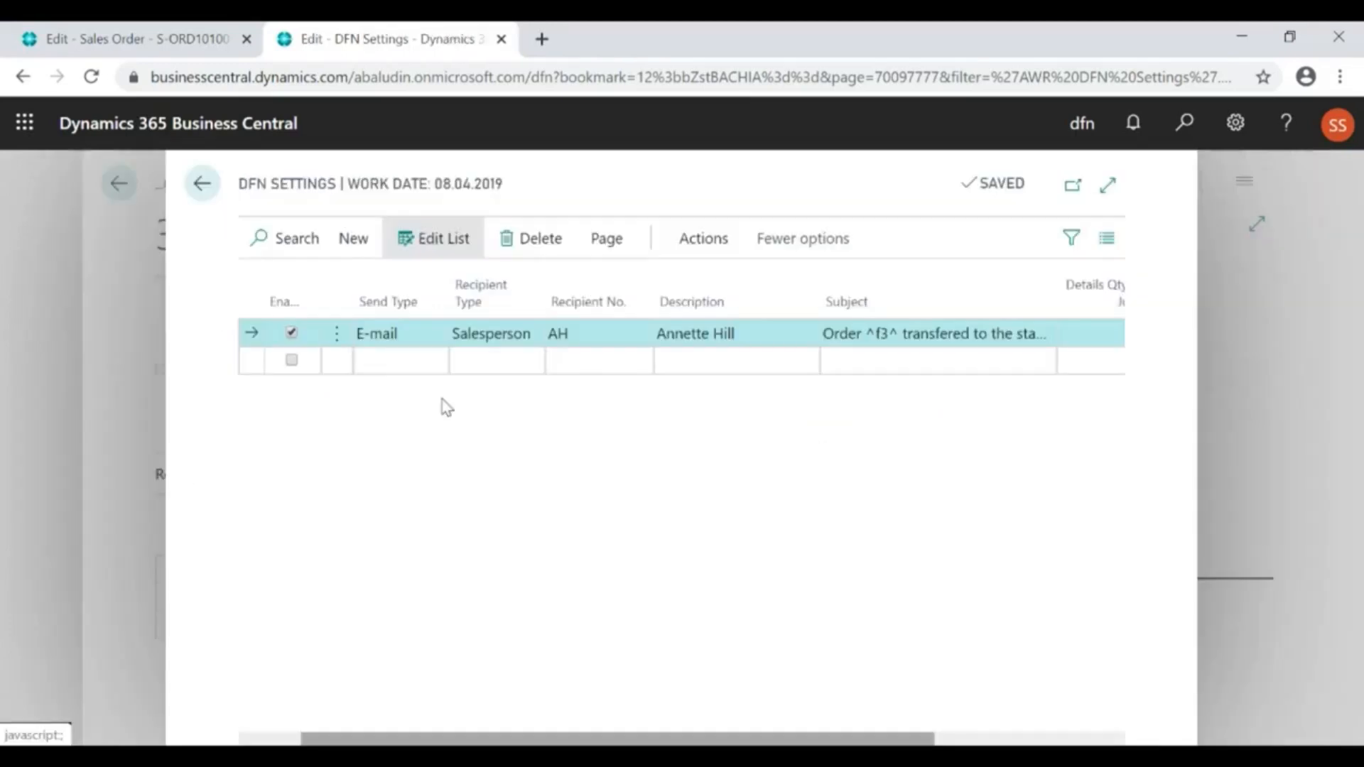
key("Escape")
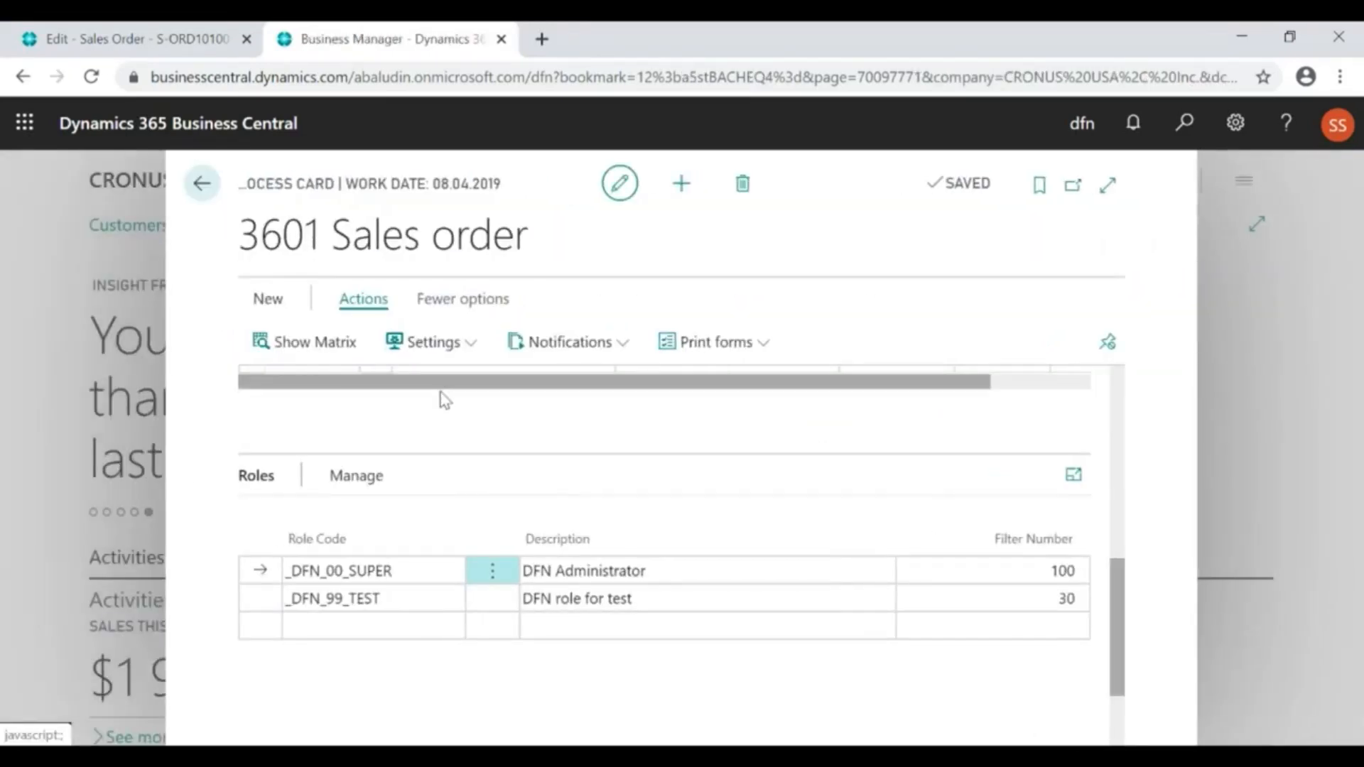
Open the process's Control Fields settings and examine the External Document No. rule's enabled state, source table, field number, description and filter value
left_click(424, 347)
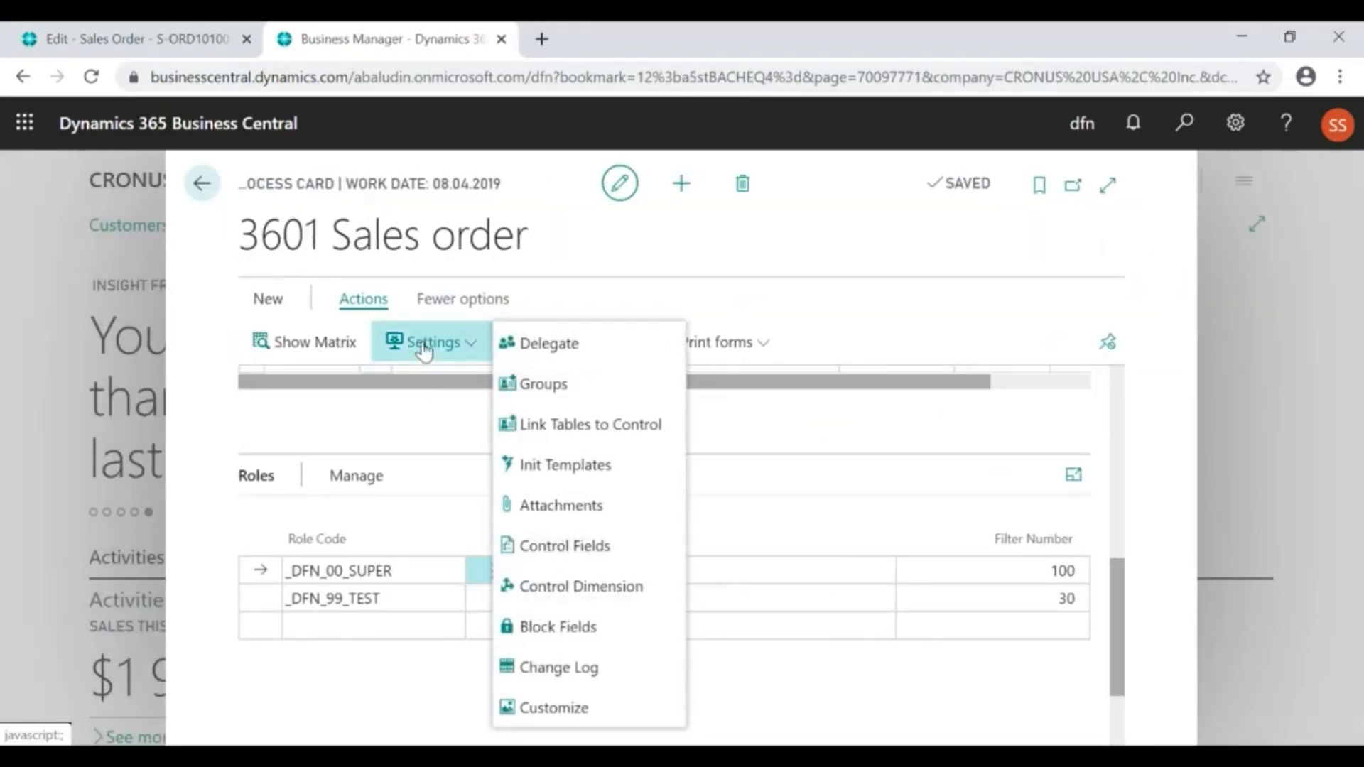
left_click(563, 548)
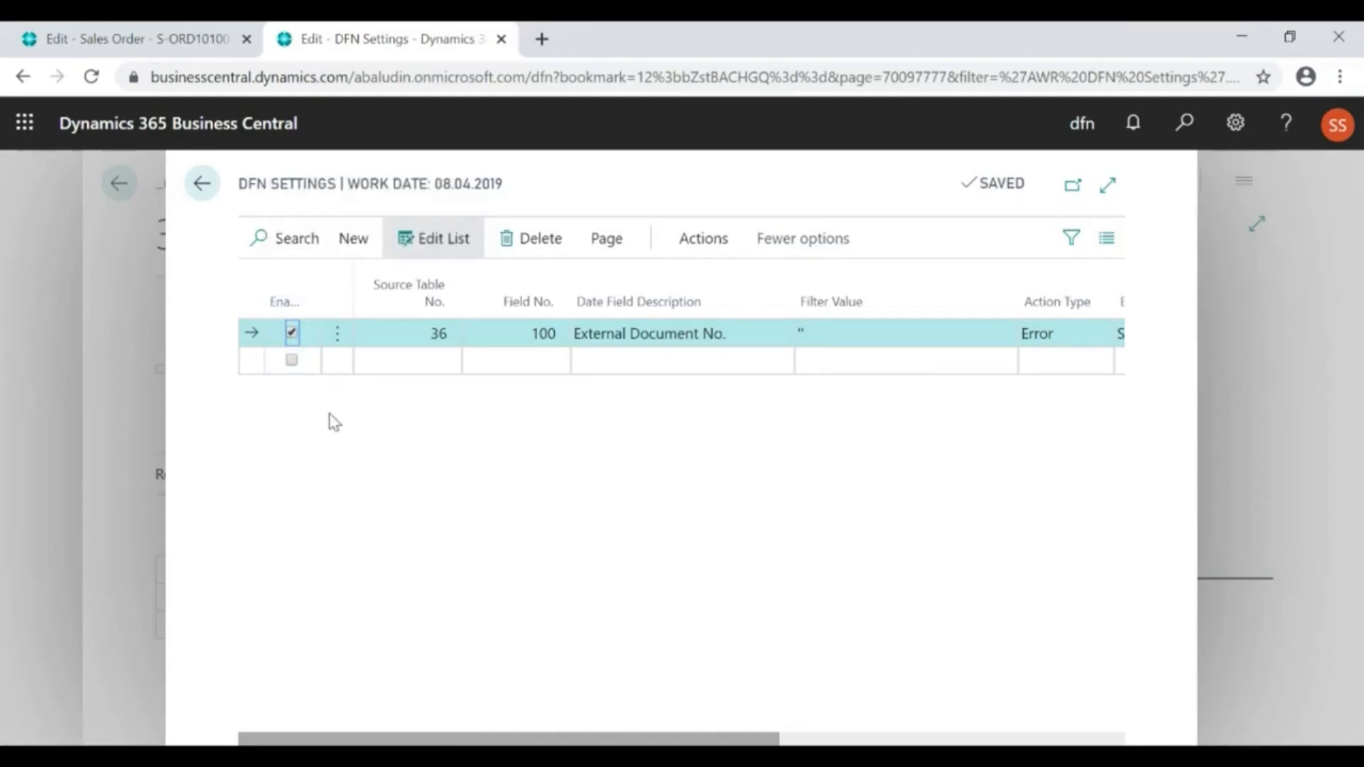
left_click(291, 333)
left_click(291, 332)
left_click(412, 335)
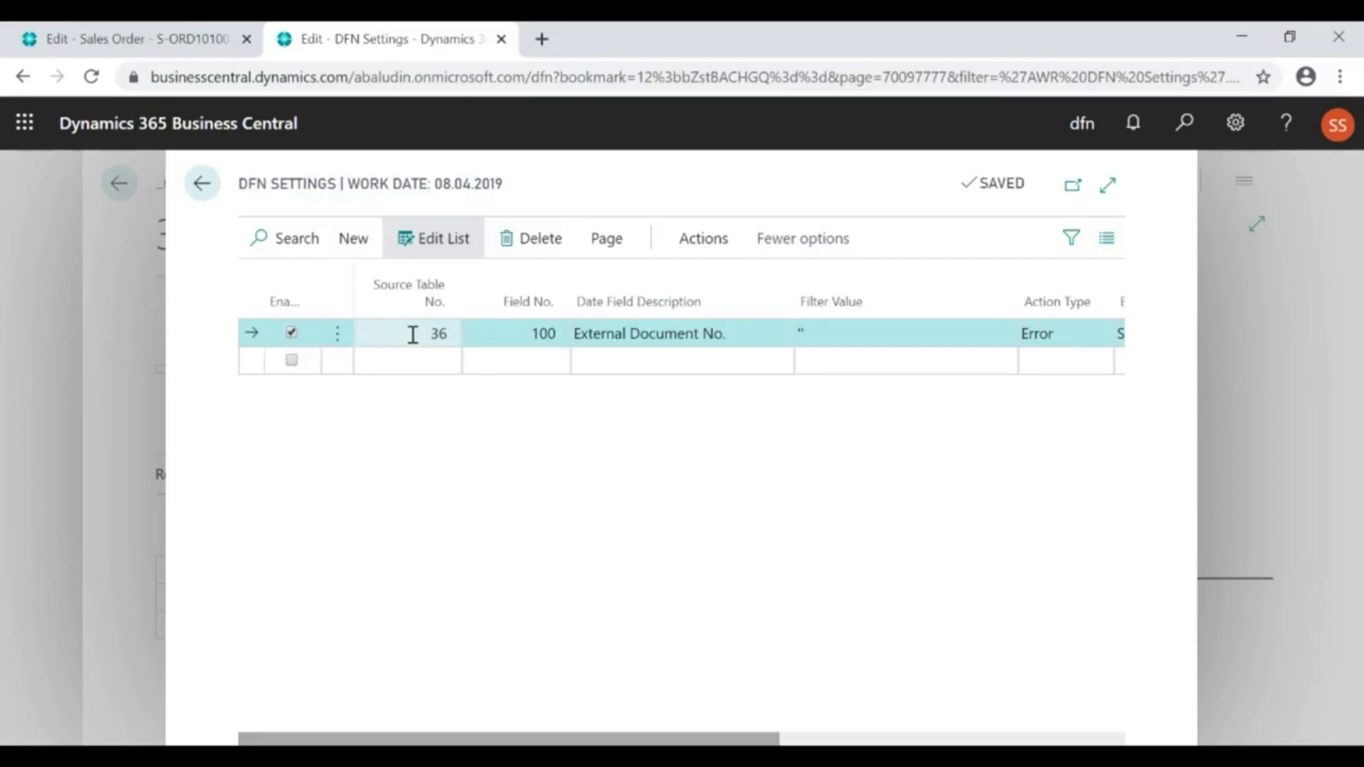
left_click(518, 329)
left_click_drag(518, 329, 536, 333)
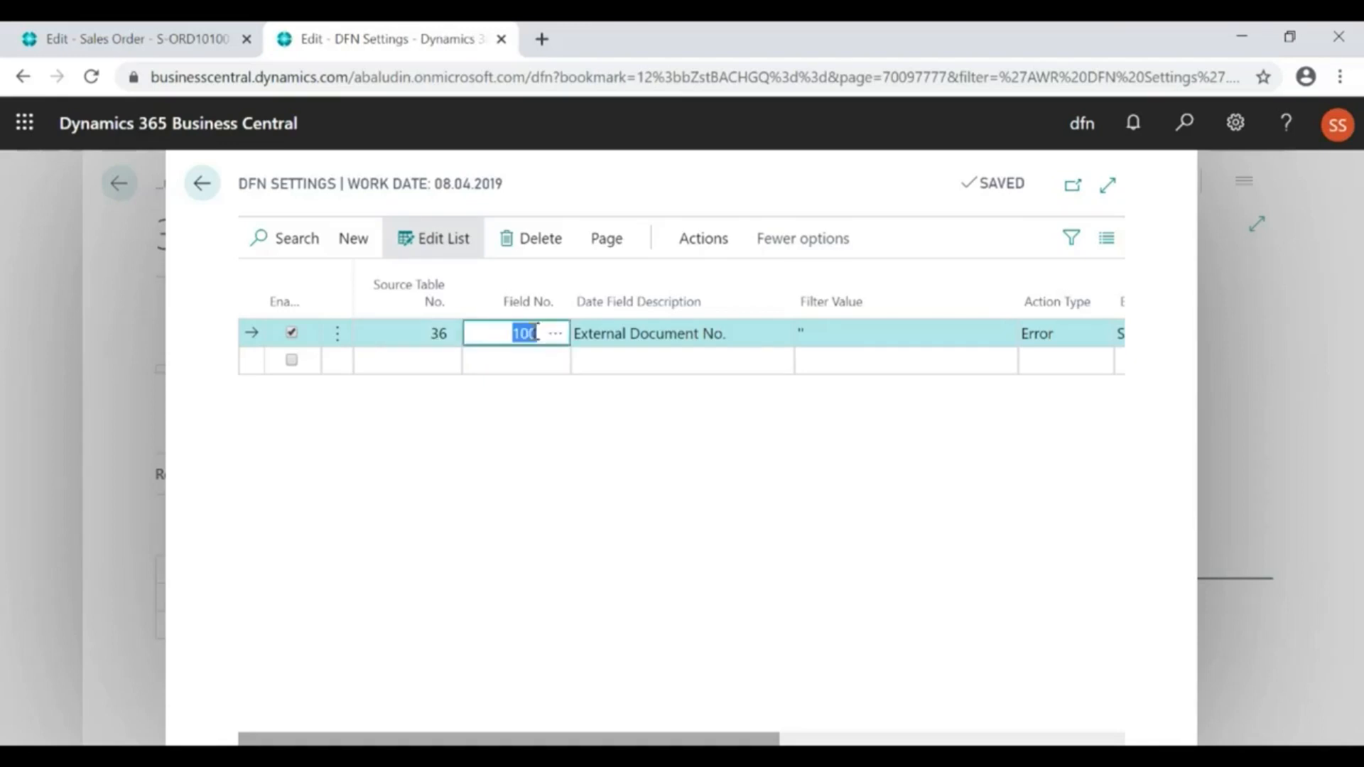
left_click(608, 339)
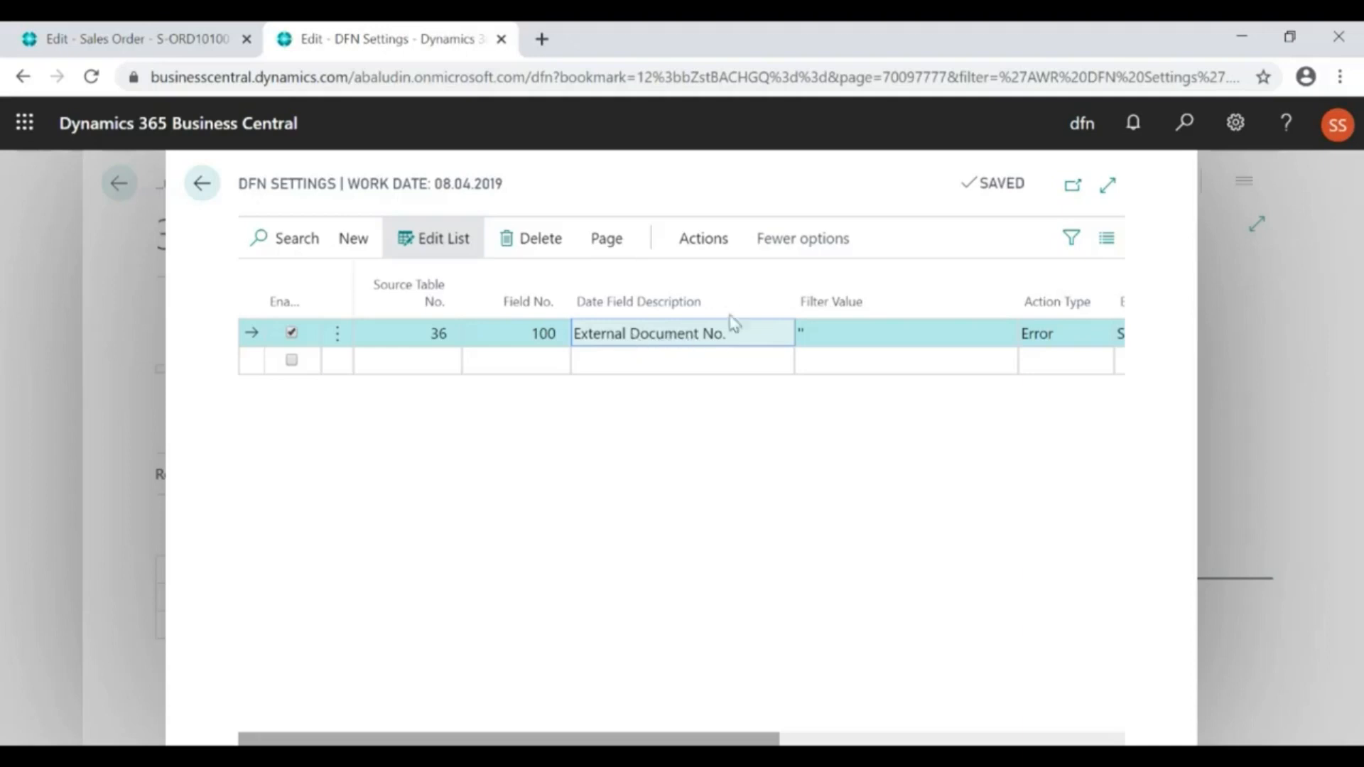
left_click(833, 335)
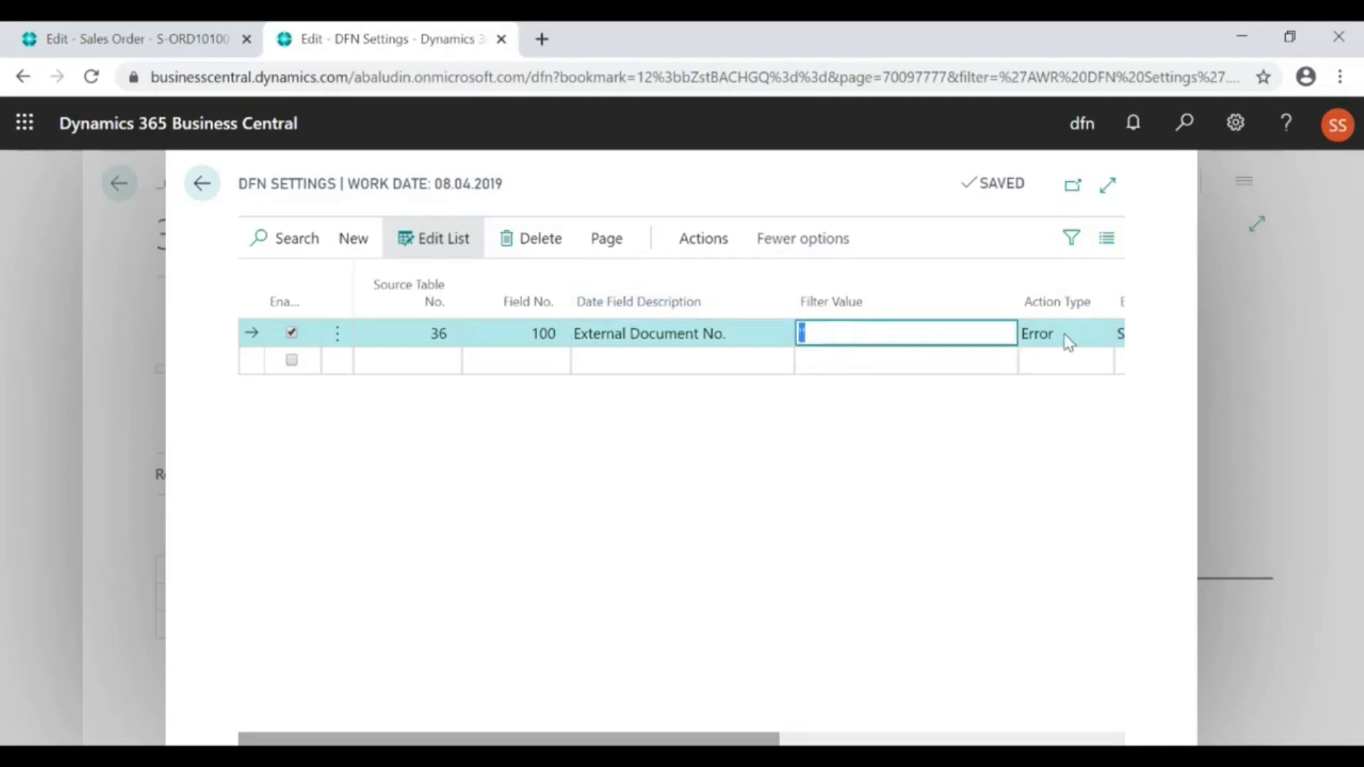
Expand the Control Fields page and examine the External Document No. rule's action type and error text
left_click(1108, 187)
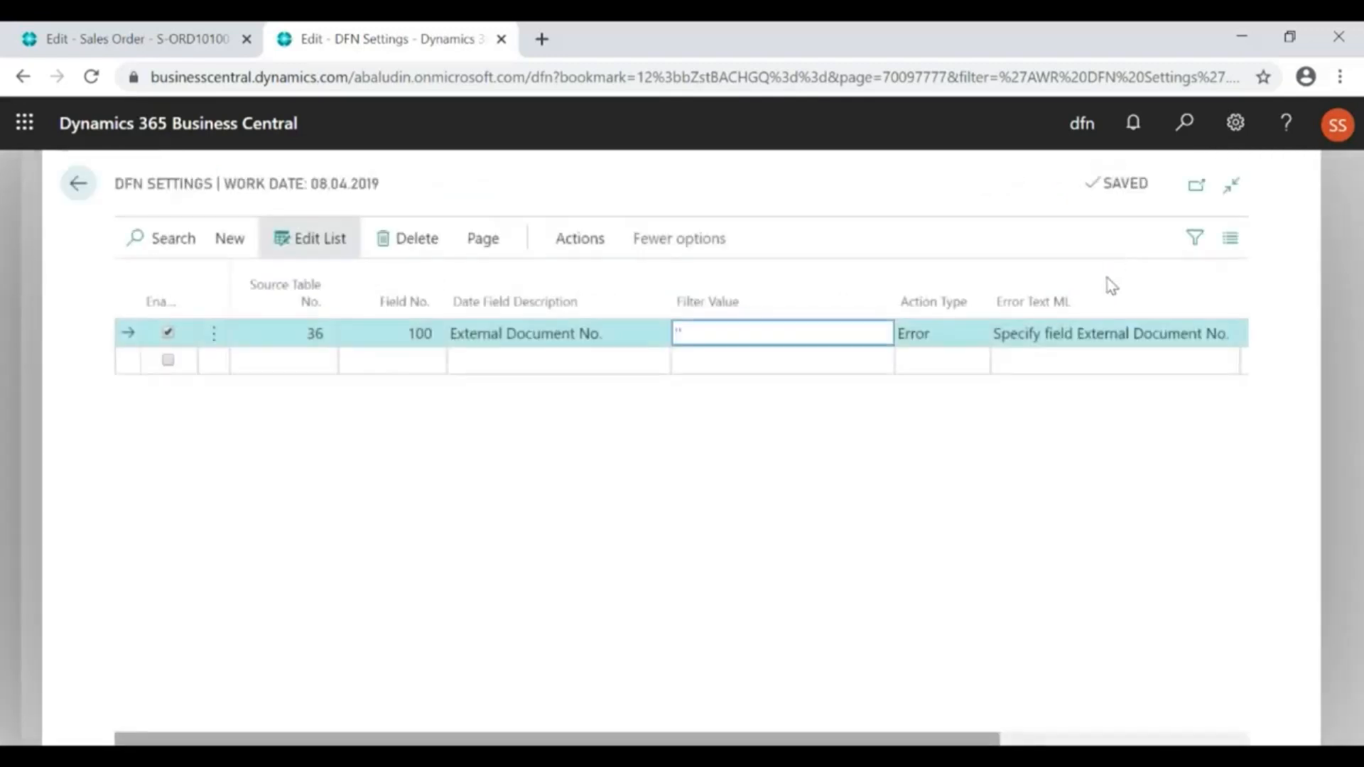
left_click(912, 340)
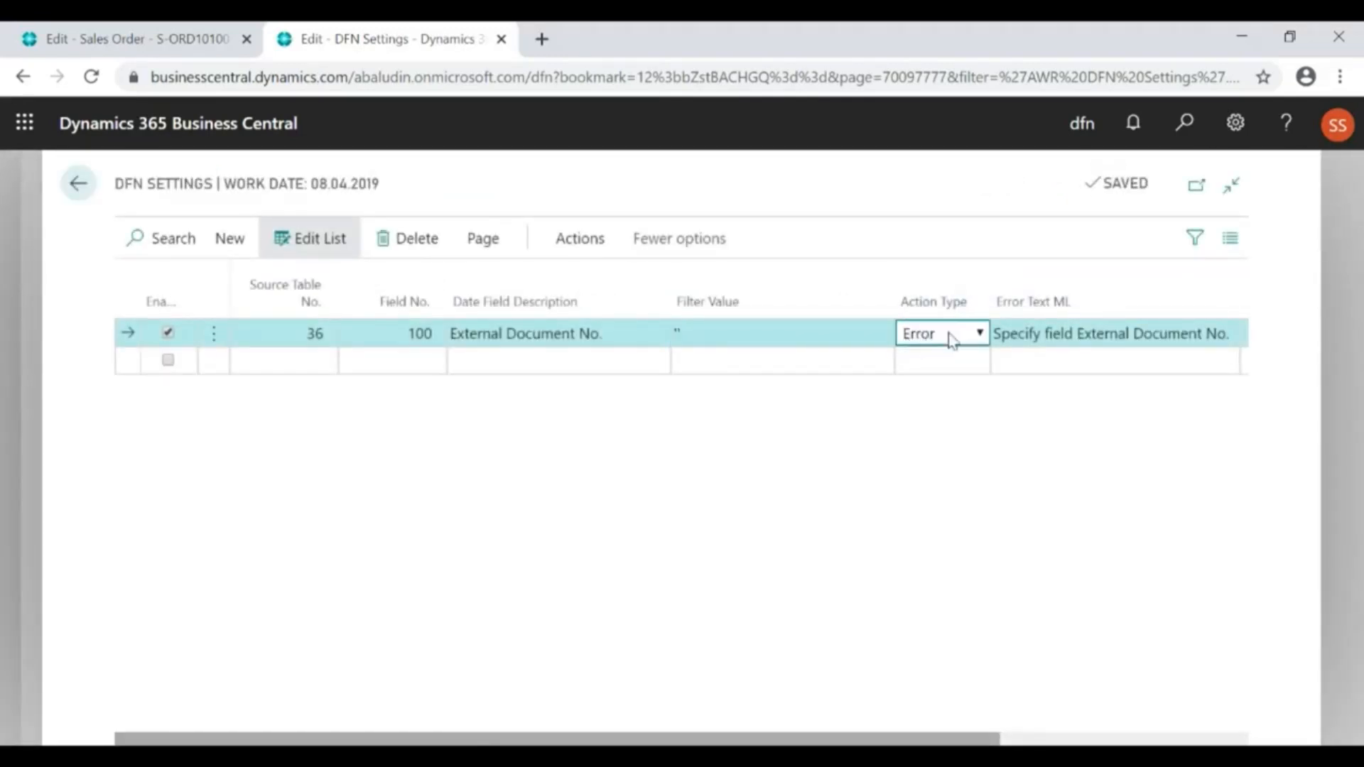
left_click(1017, 332)
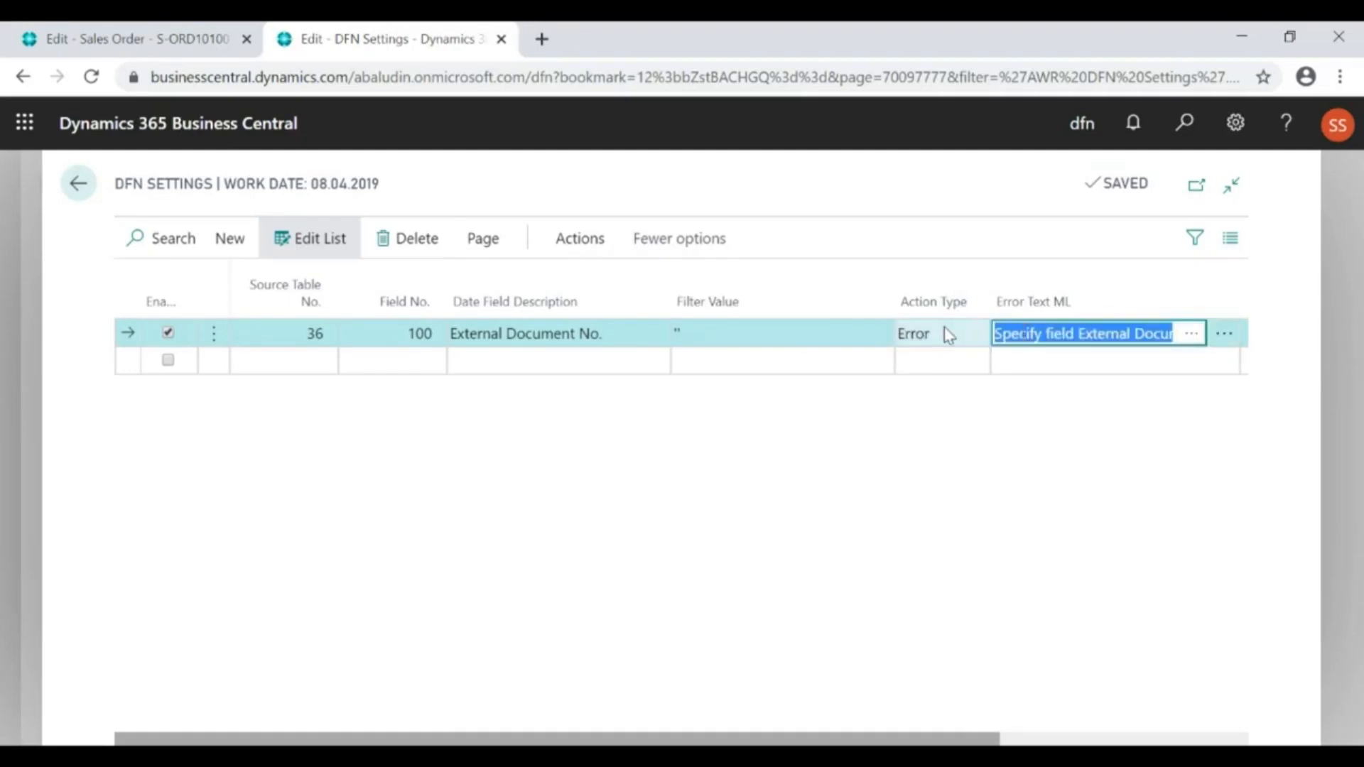
left_click(924, 339)
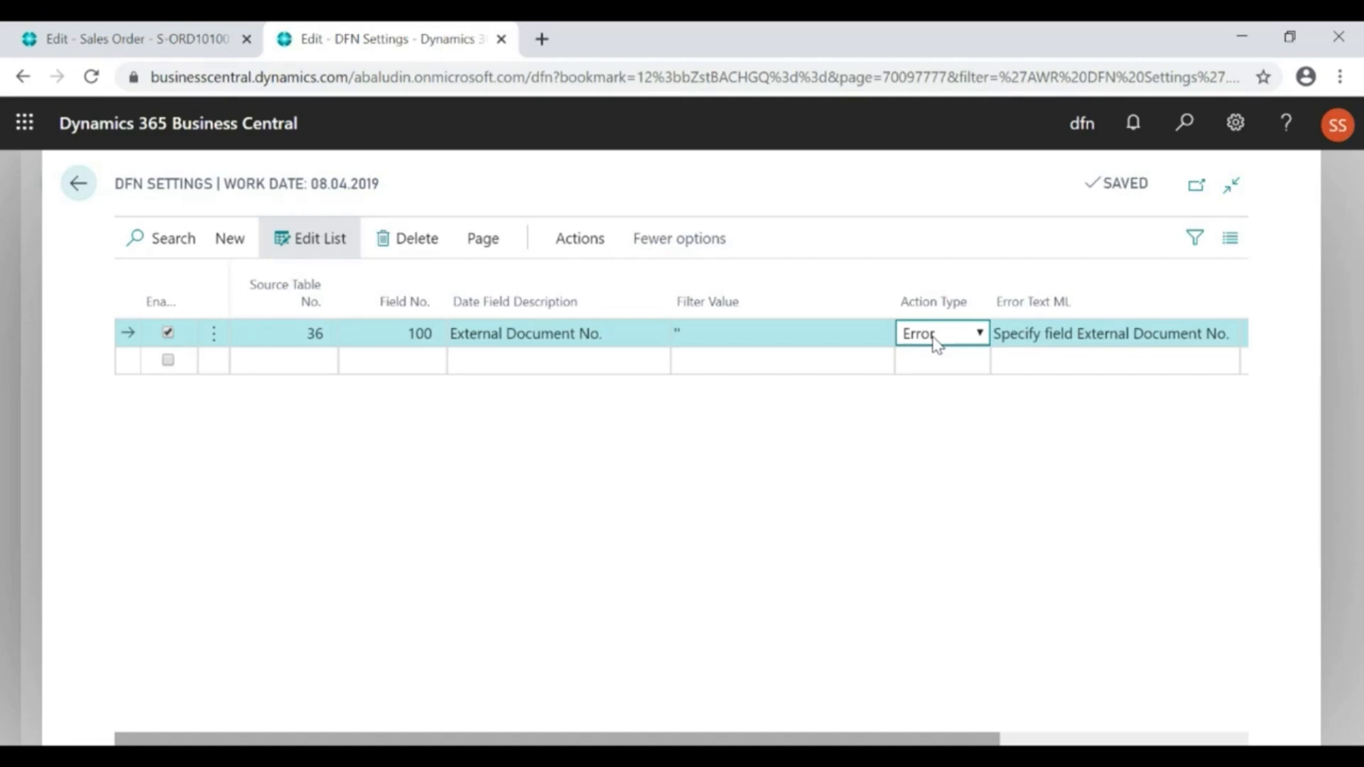
left_click(1007, 335)
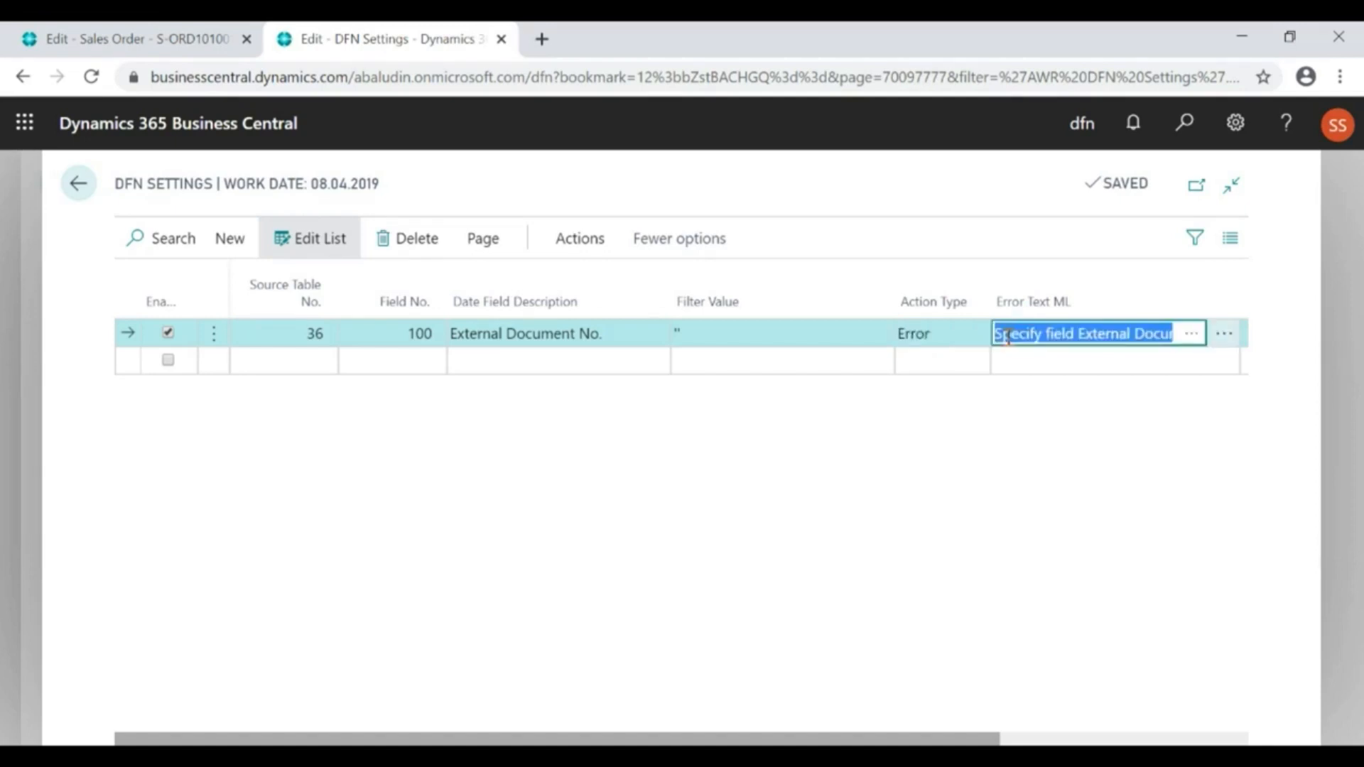
left_click(926, 336)
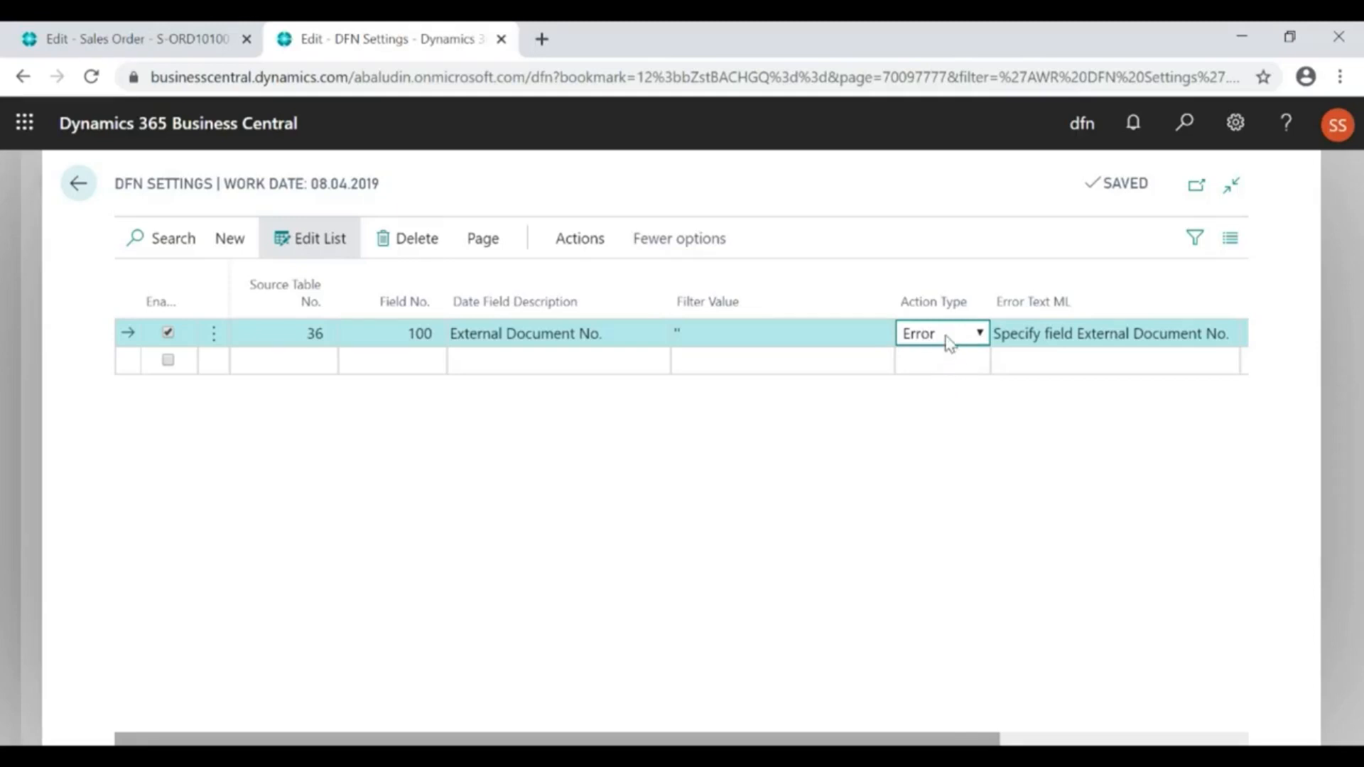
left_click(1024, 334)
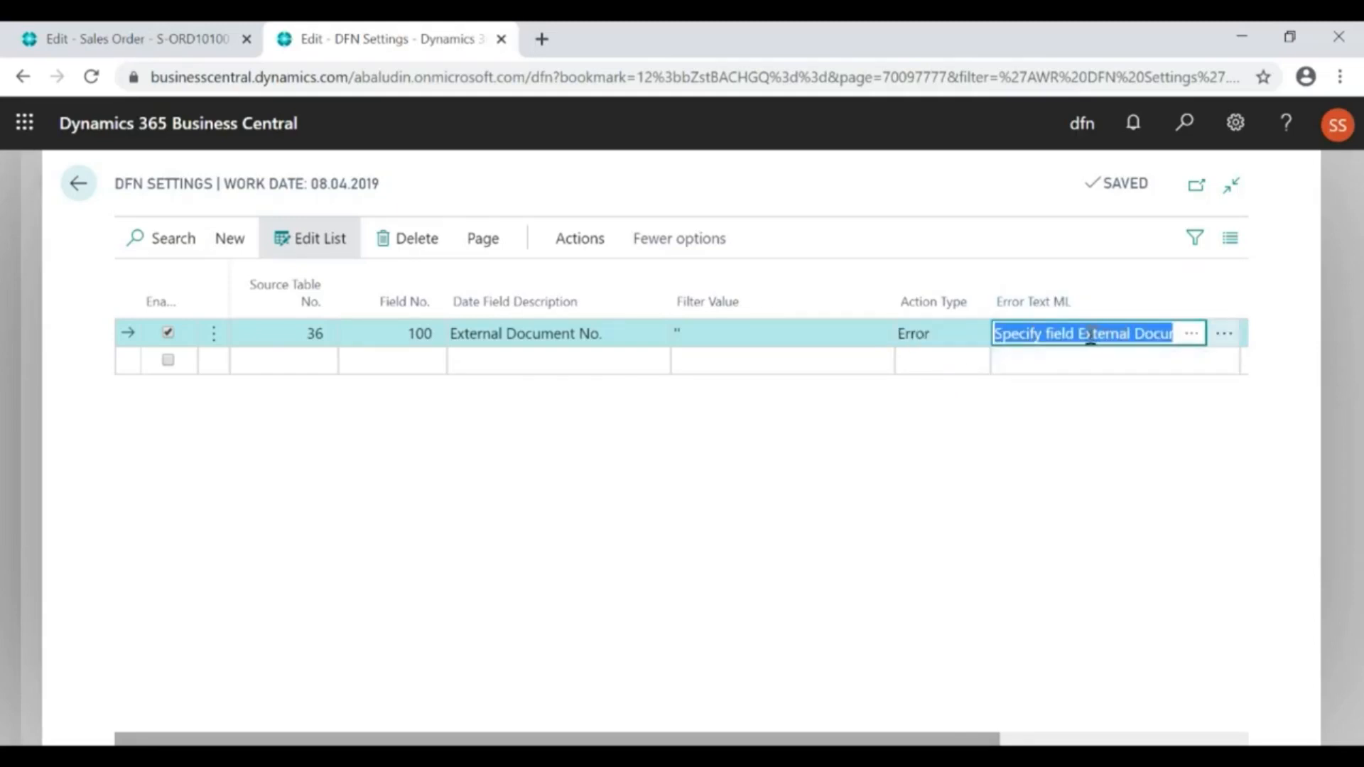
Open the translations of the rule's error text, examine the French description, and return to the control fields
left_click(1225, 337)
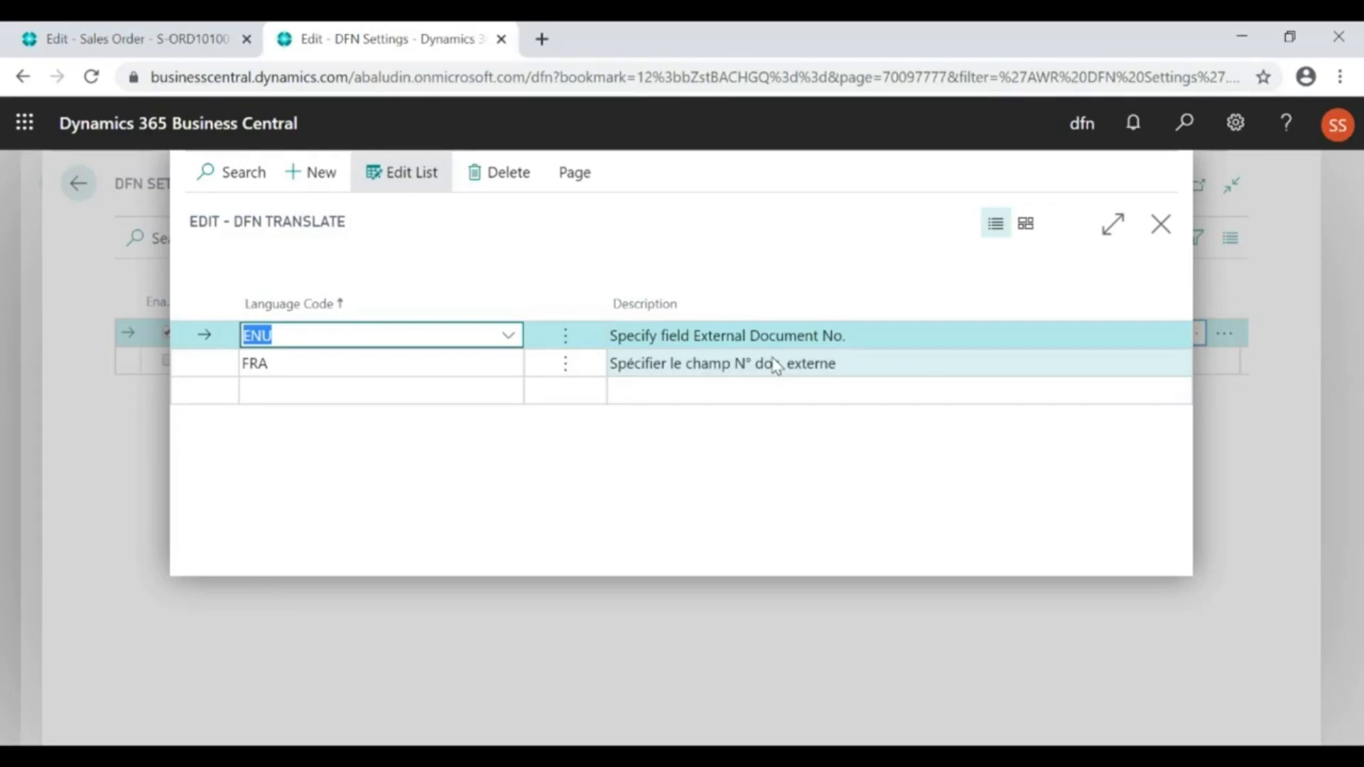
left_click(737, 367)
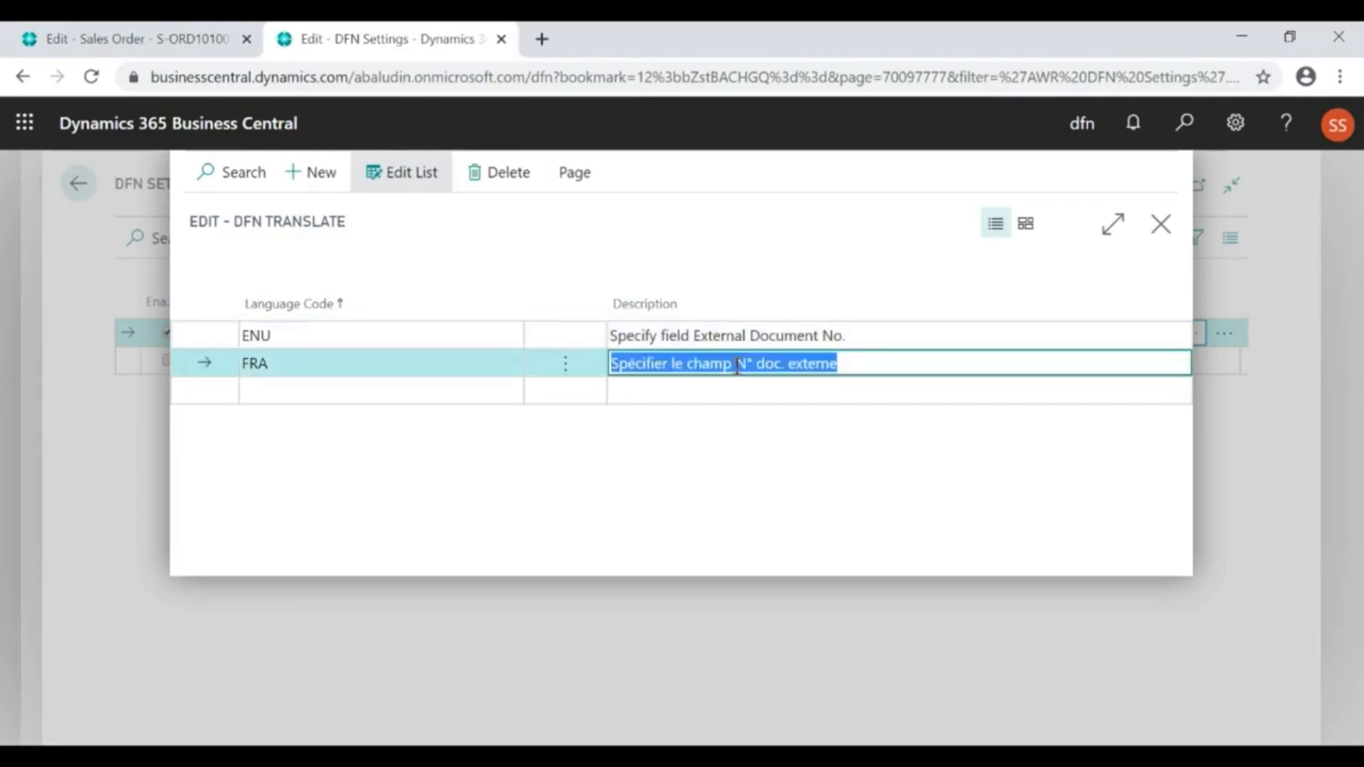
left_click(736, 367)
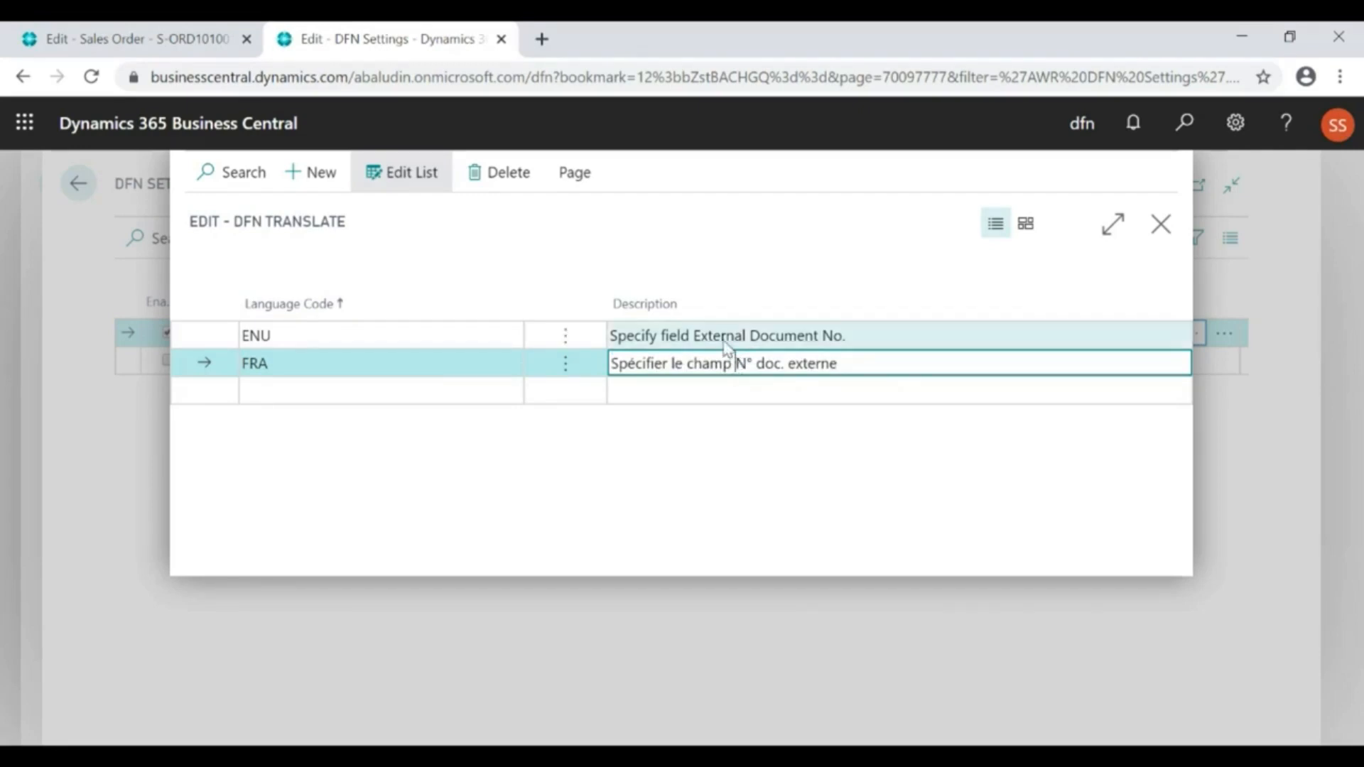
key("Escape")
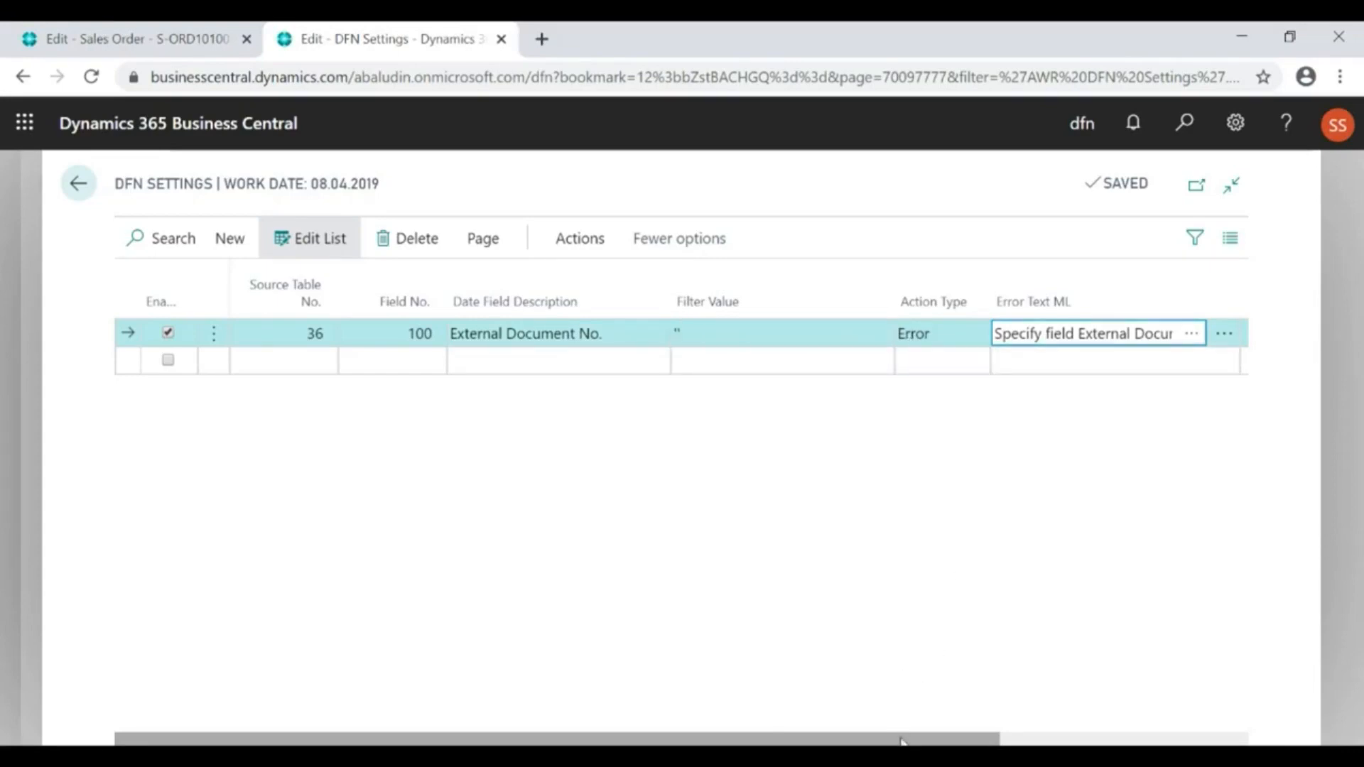
Open the External Document No. rule's jump details and examine the Stage Filter and Stage To Filter of the enabled line
left_click_drag(903, 739, 1103, 731)
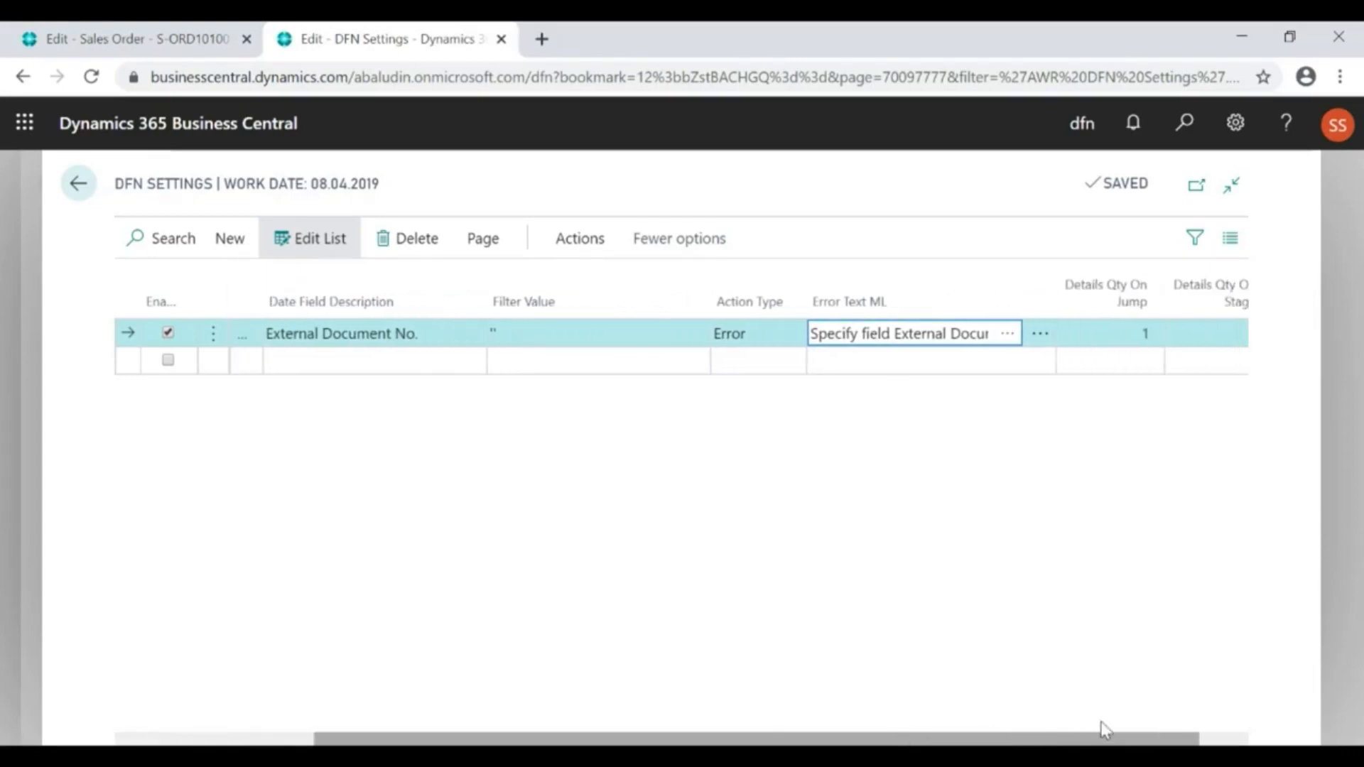
left_click(1112, 339)
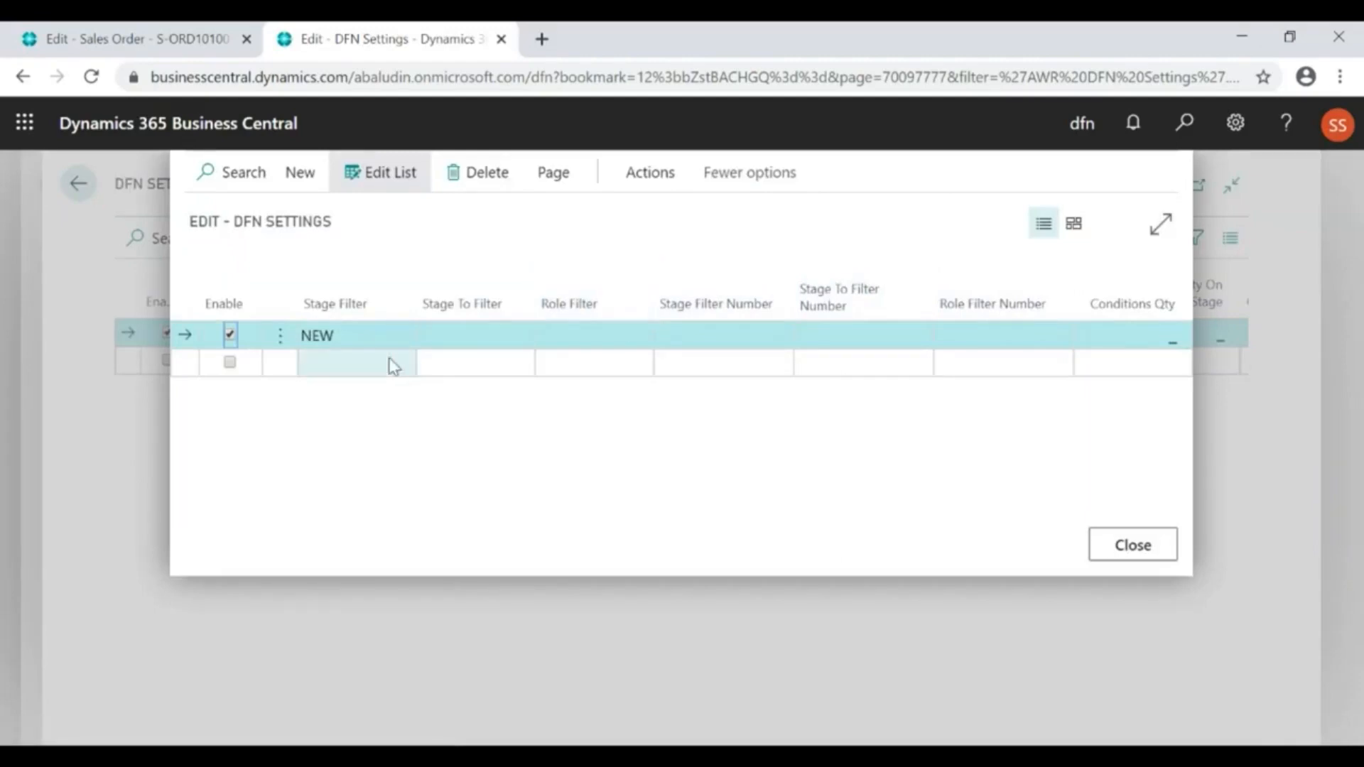
left_click(342, 335)
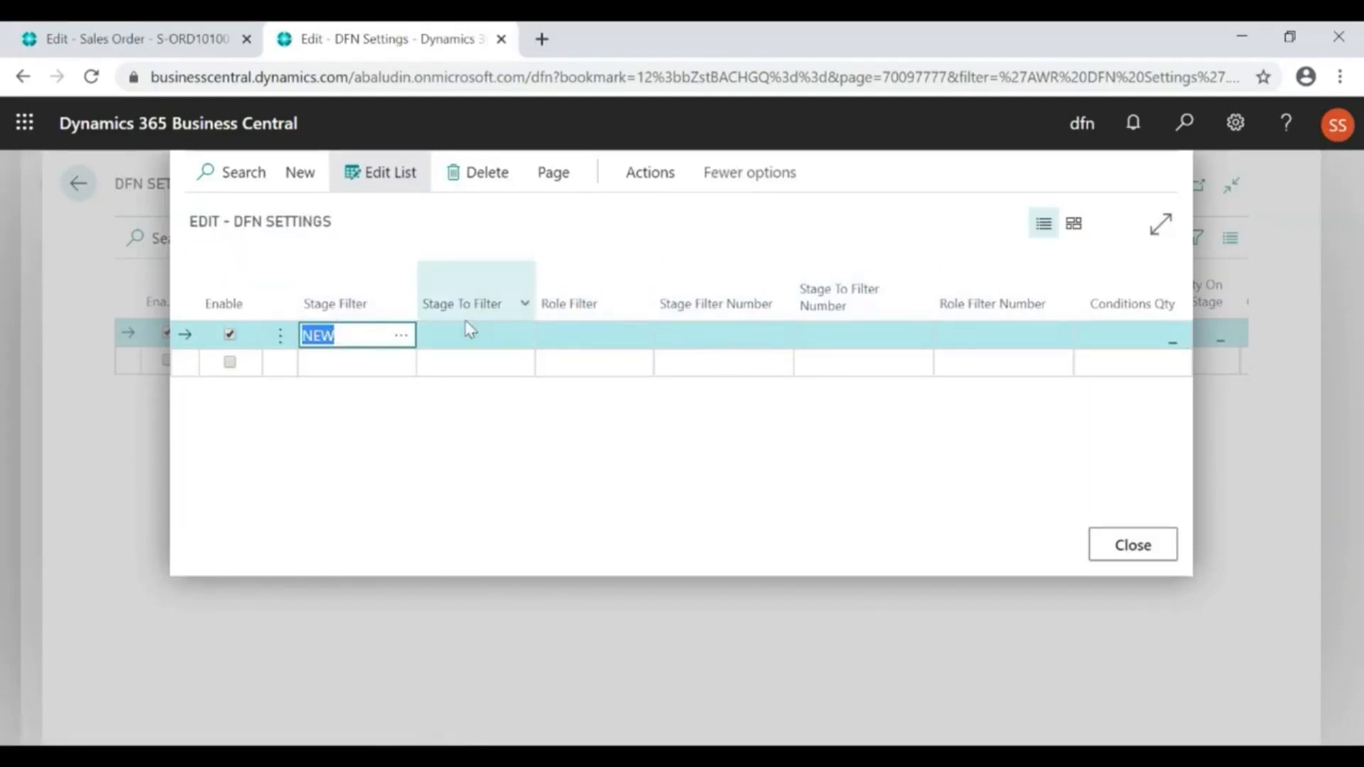
left_click(466, 339)
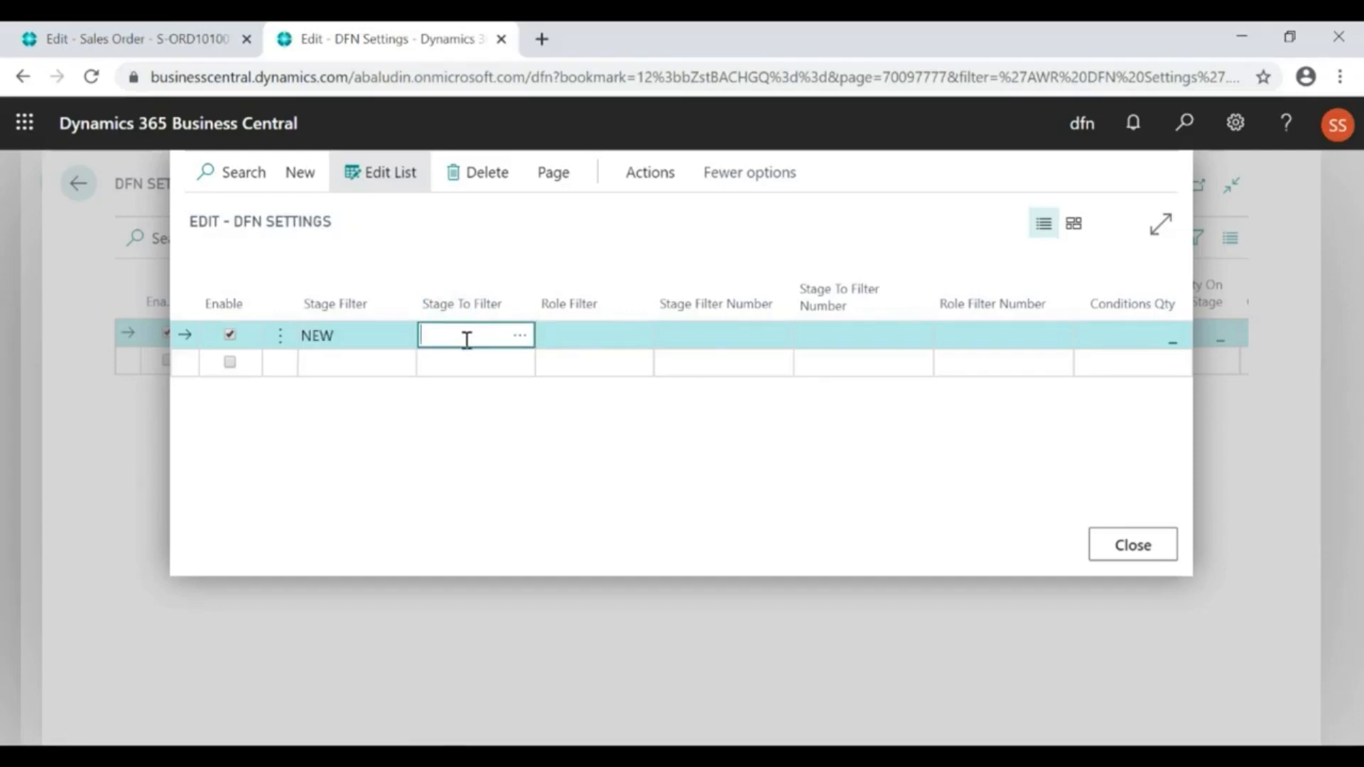
Set the Role Filter of the NEW stage line to _DFN_00_SUPER and return to the sales order process card
left_click(597, 332)
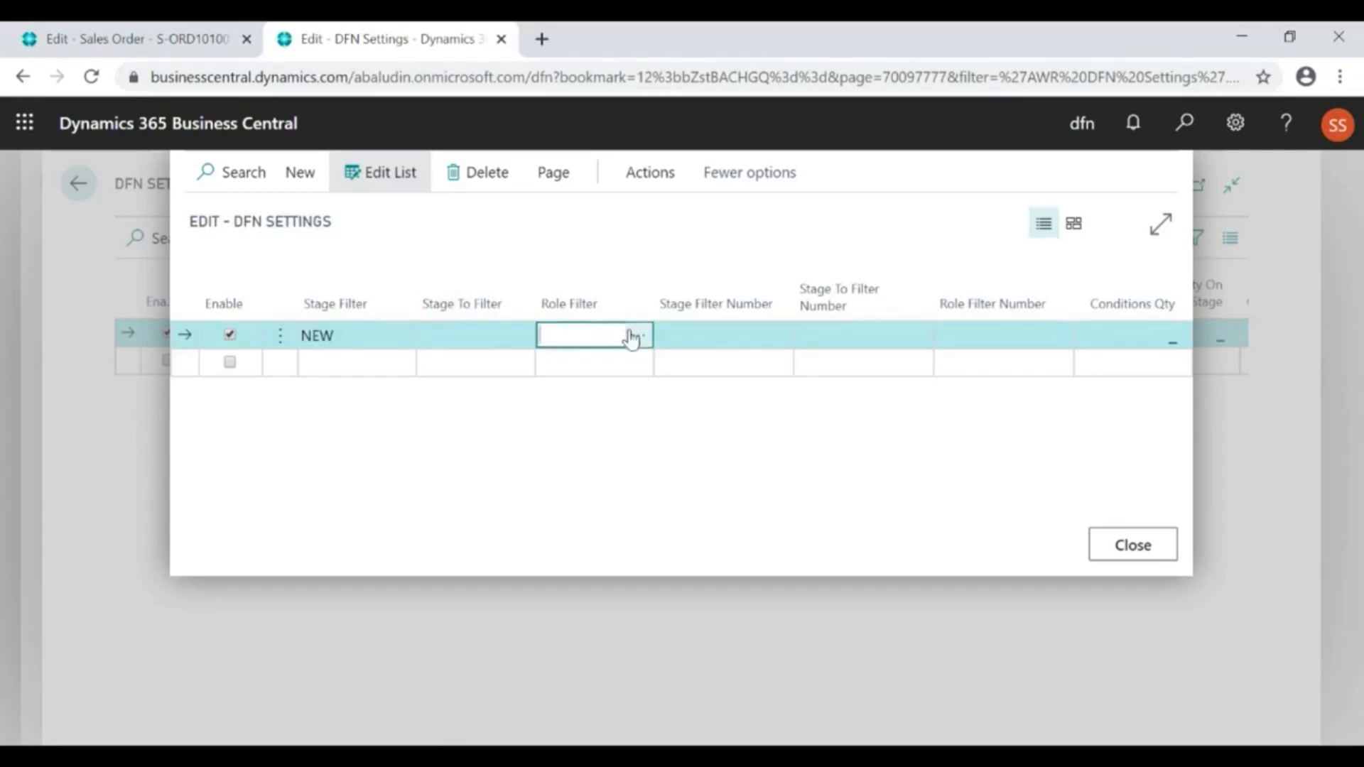
left_click(630, 336)
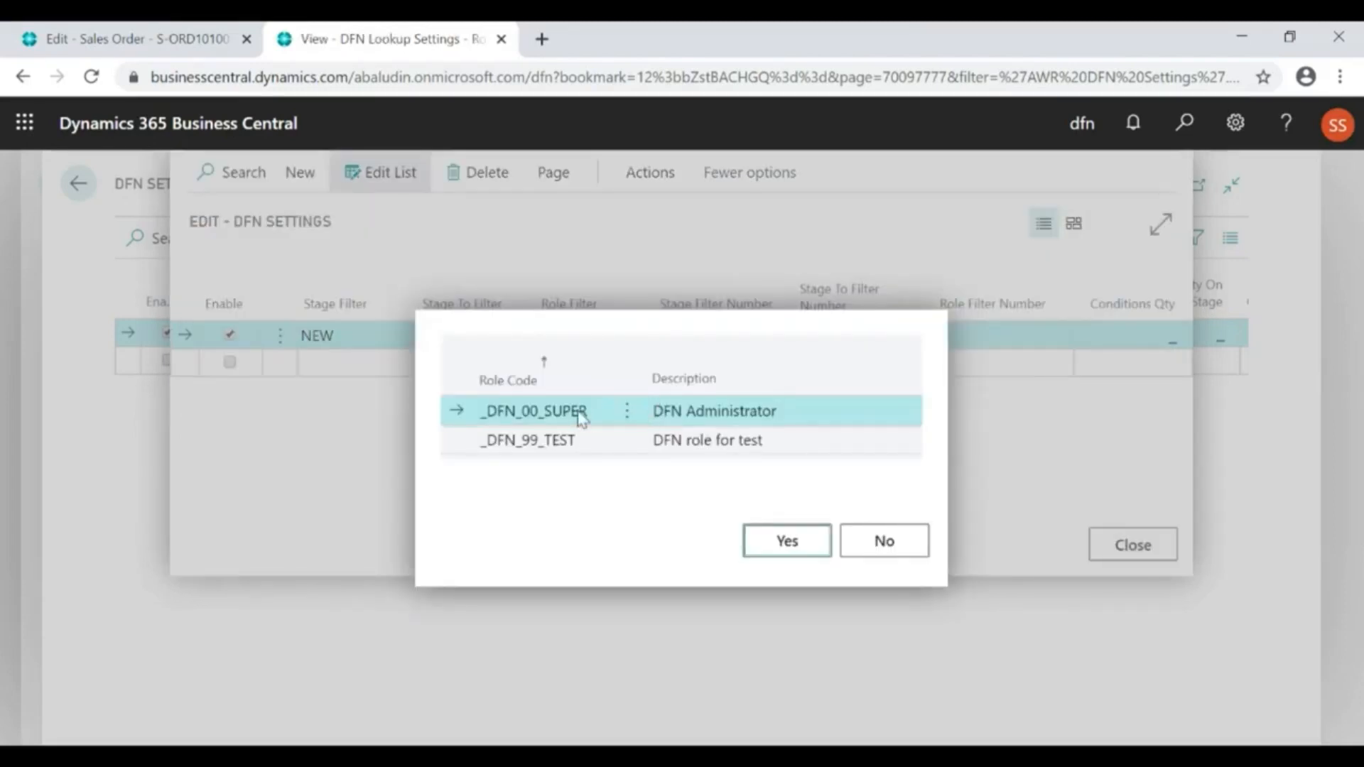
left_click(795, 549)
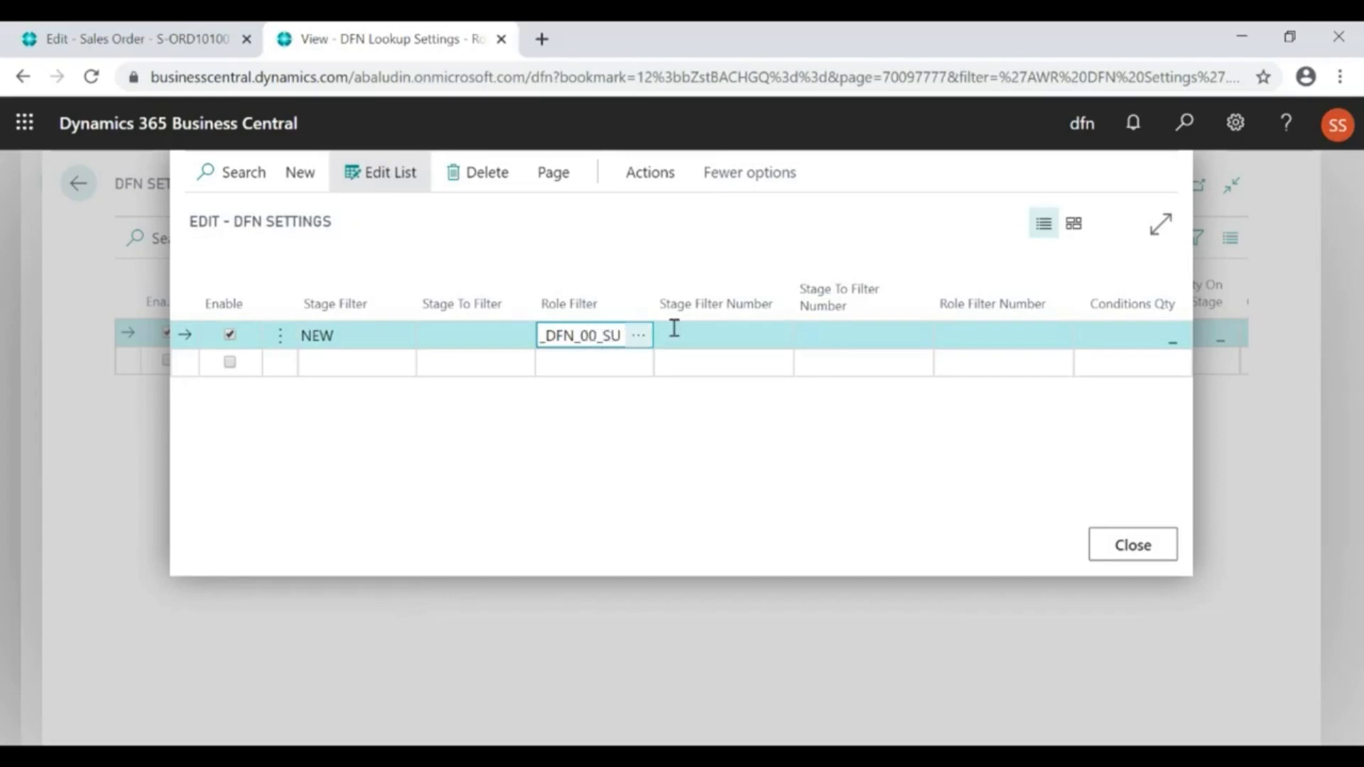
left_click(725, 335)
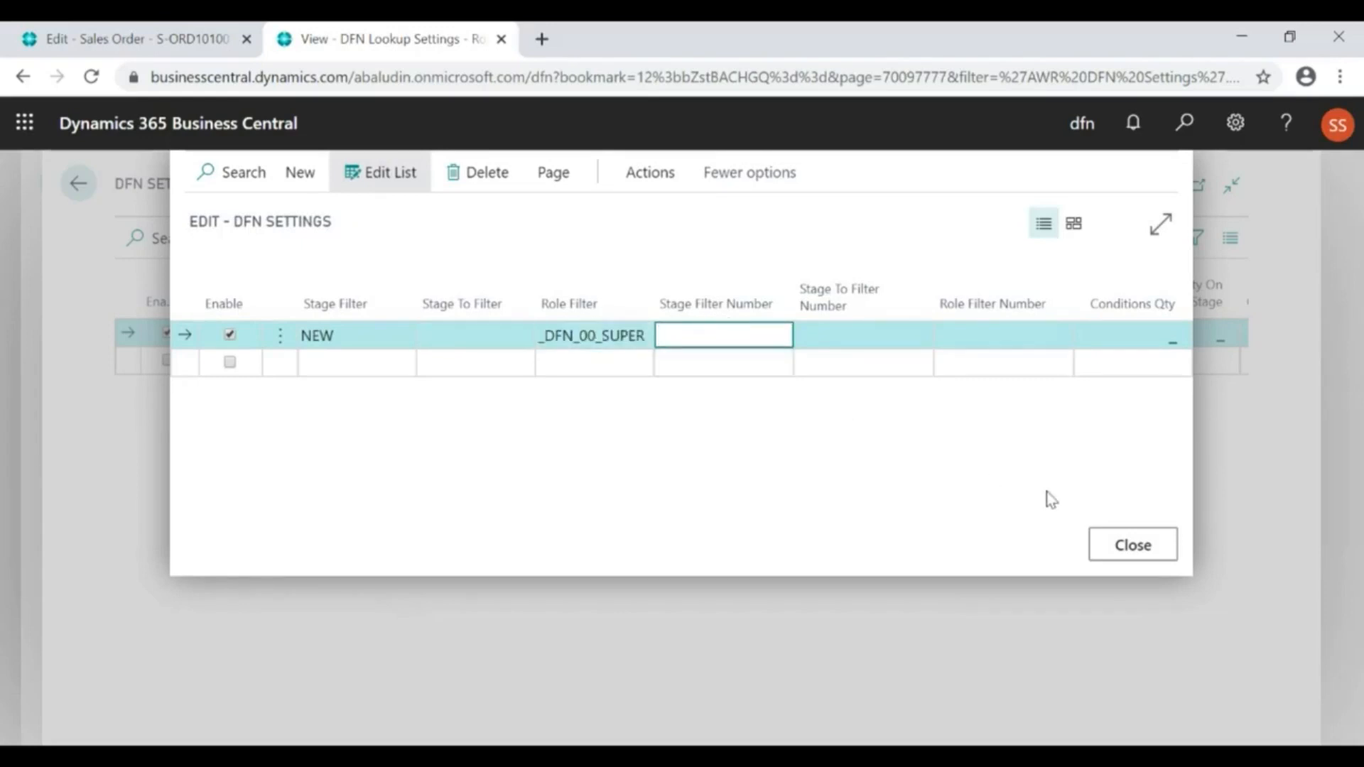
left_click(1137, 550)
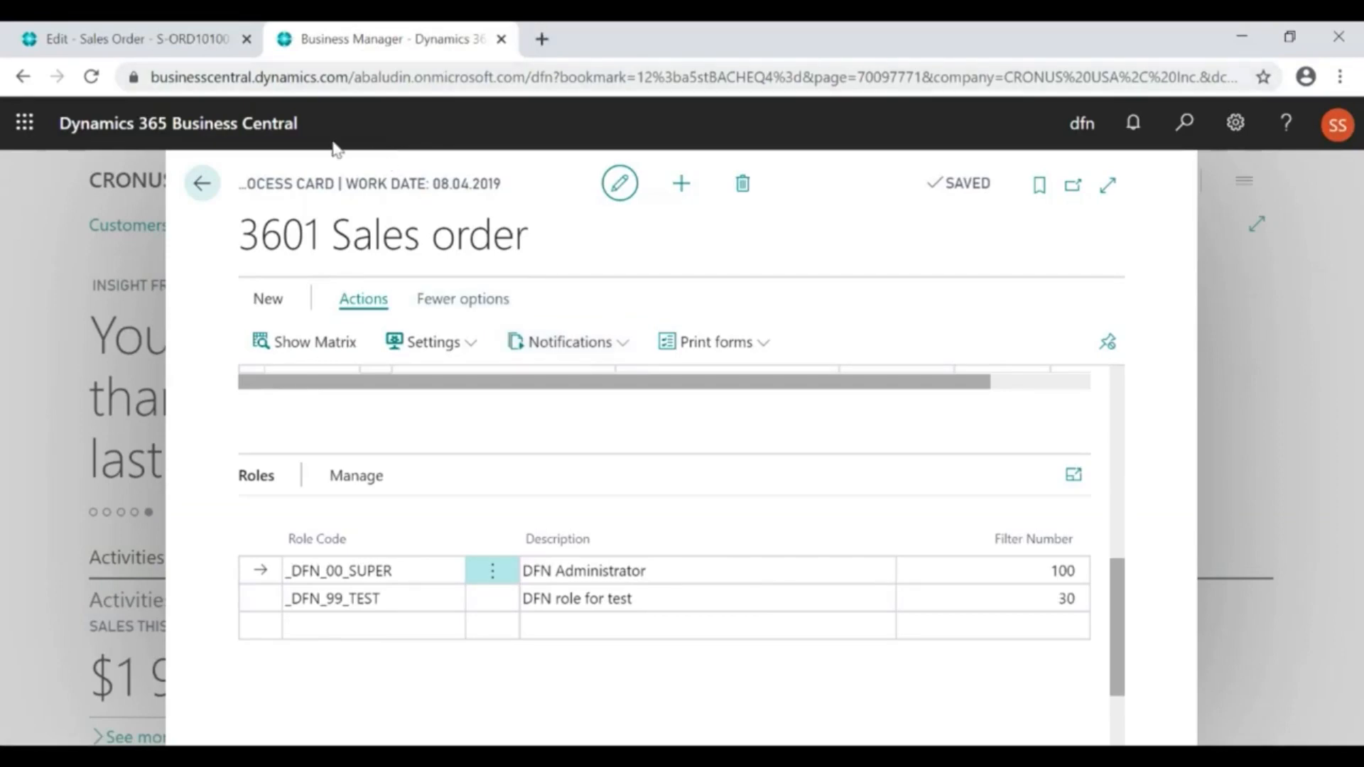
Create a new sales order for customer Adatum Corporation, starting from the existing sales order in the other browser tab
left_click(175, 46)
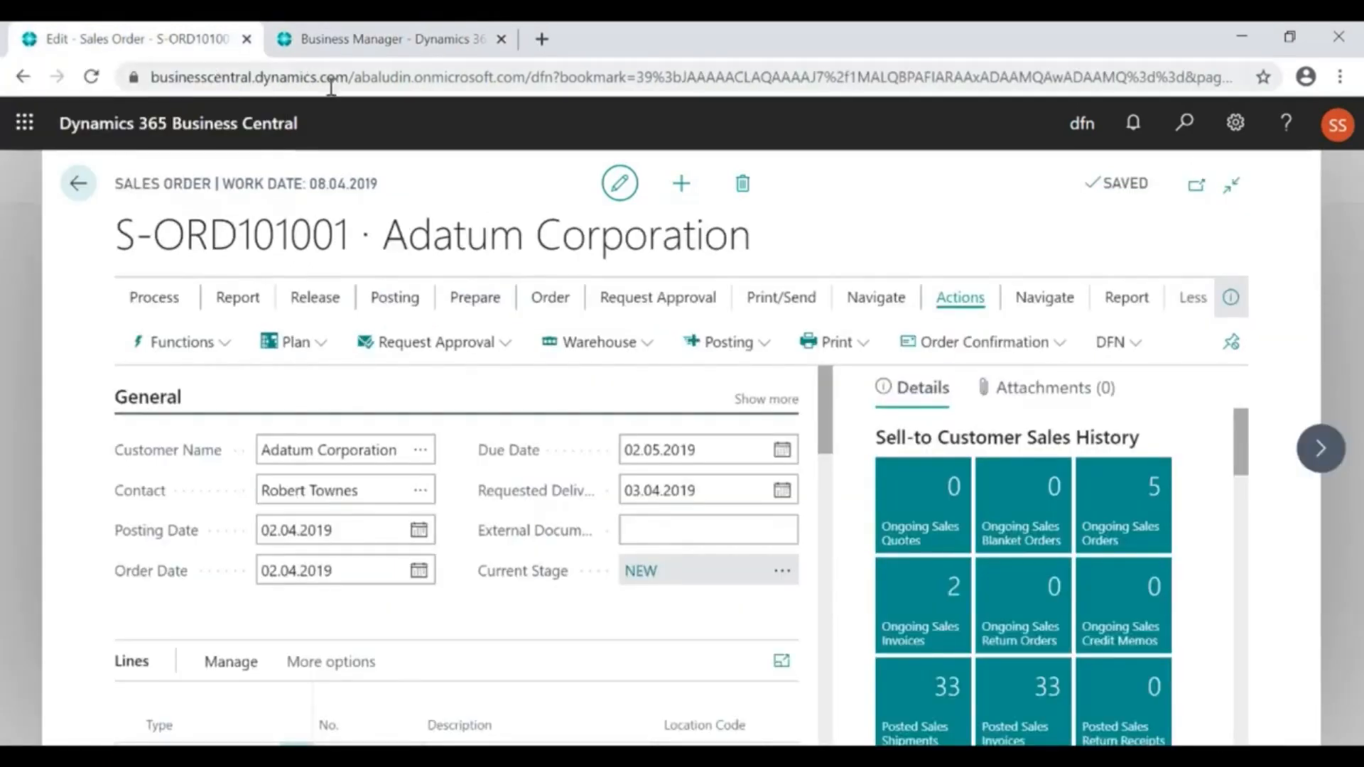
left_click(684, 189)
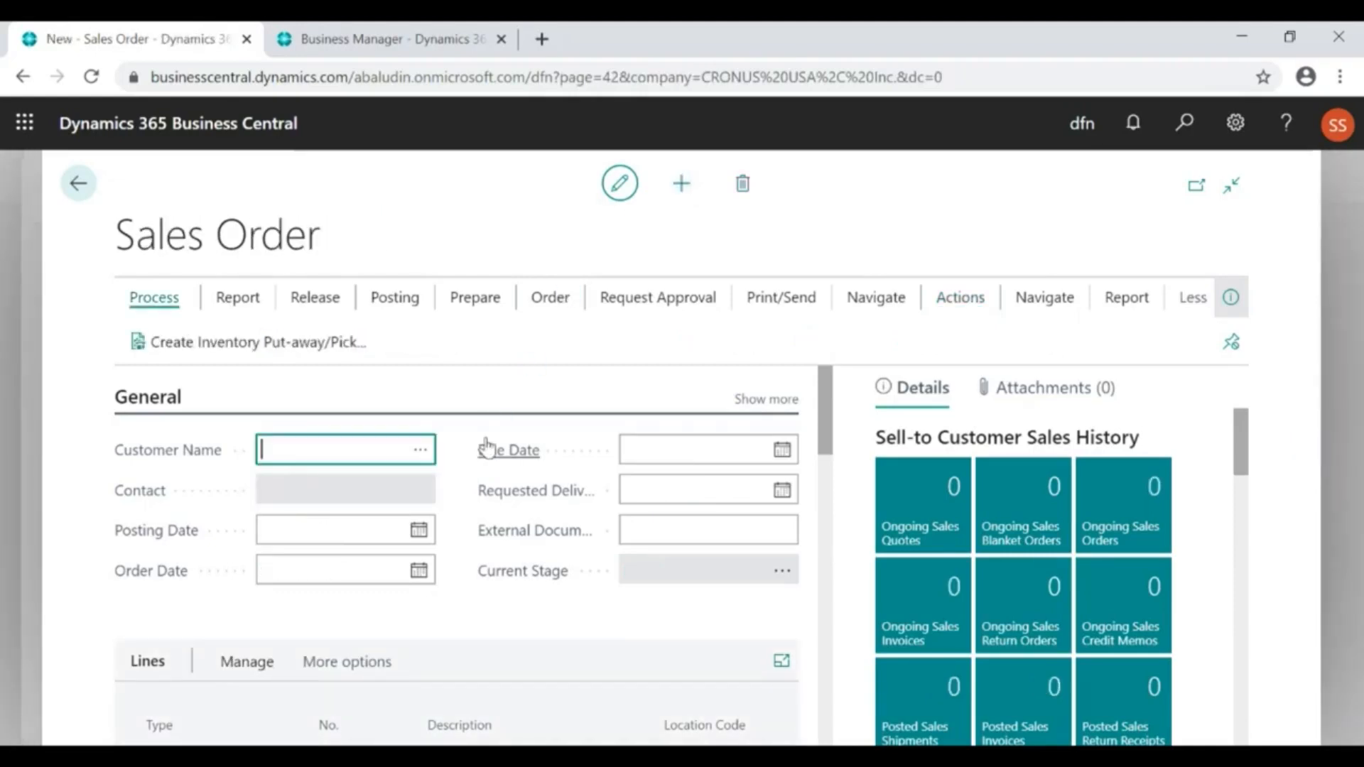
left_click(422, 455)
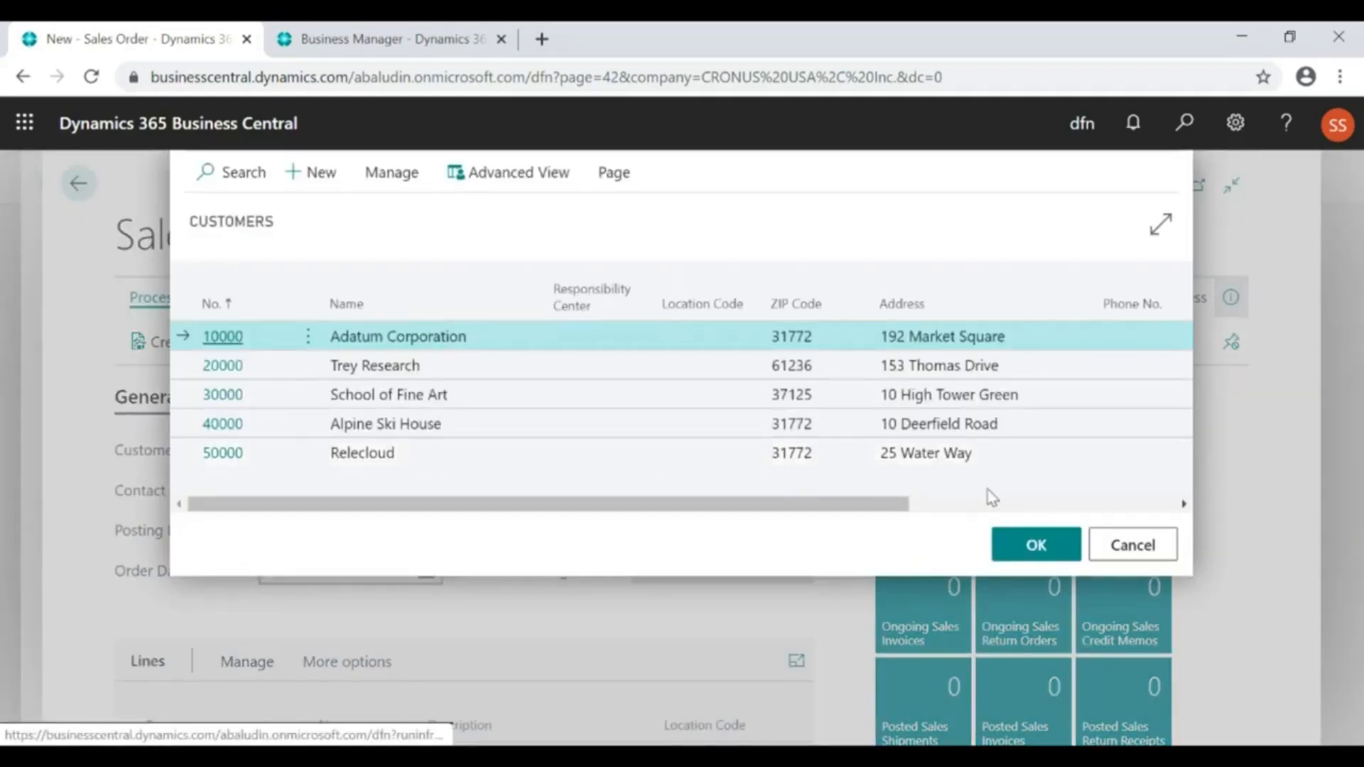
left_click(1032, 545)
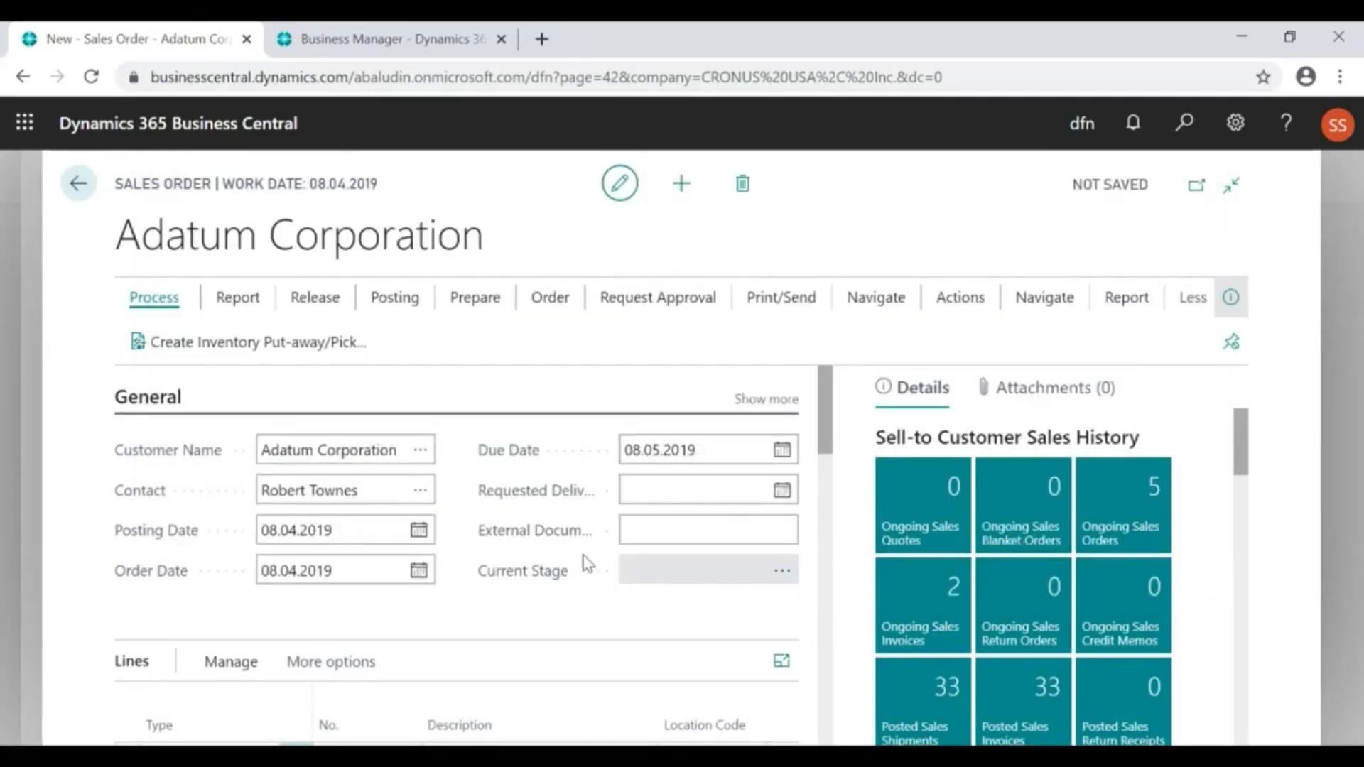
left_click(649, 527)
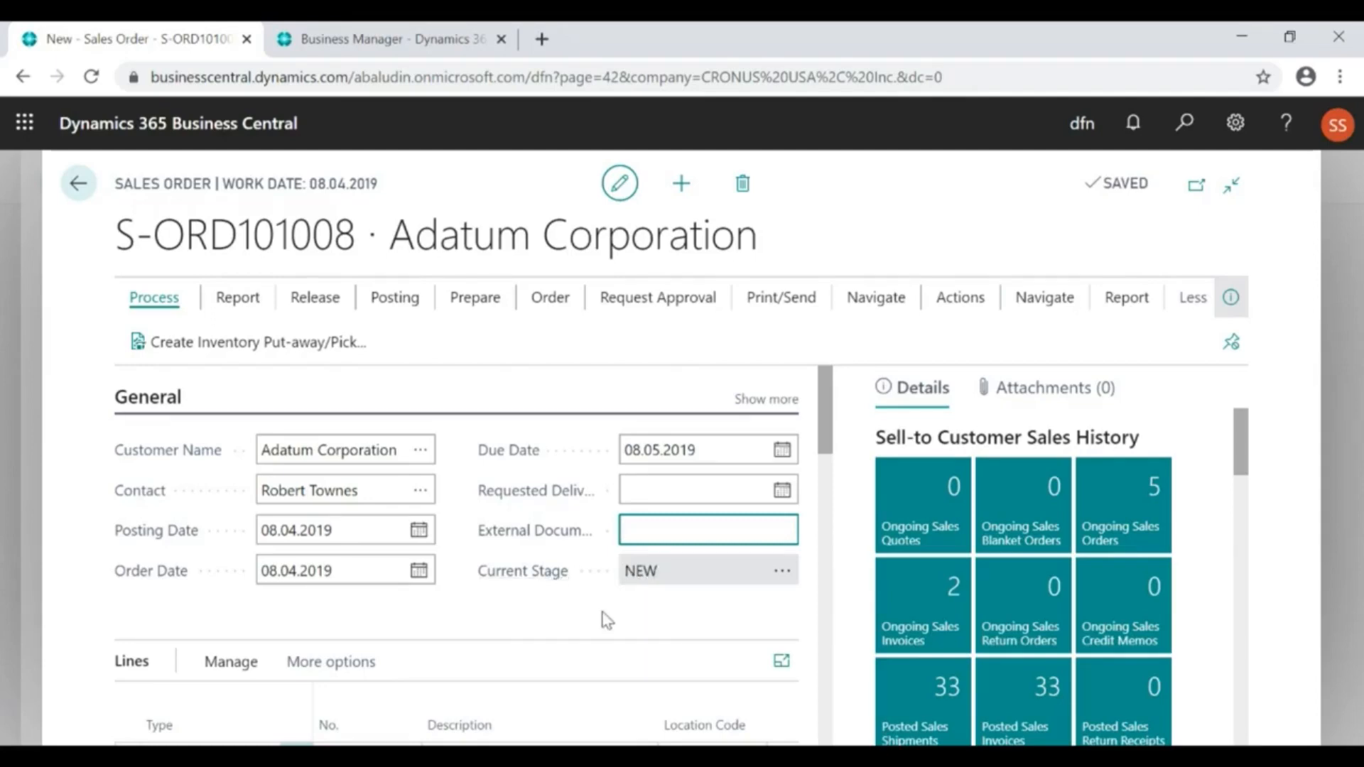
Apply the Delivery DHL template to the new sales order to fill in its empty shipment method fields
scroll(597, 618, "down", 10)
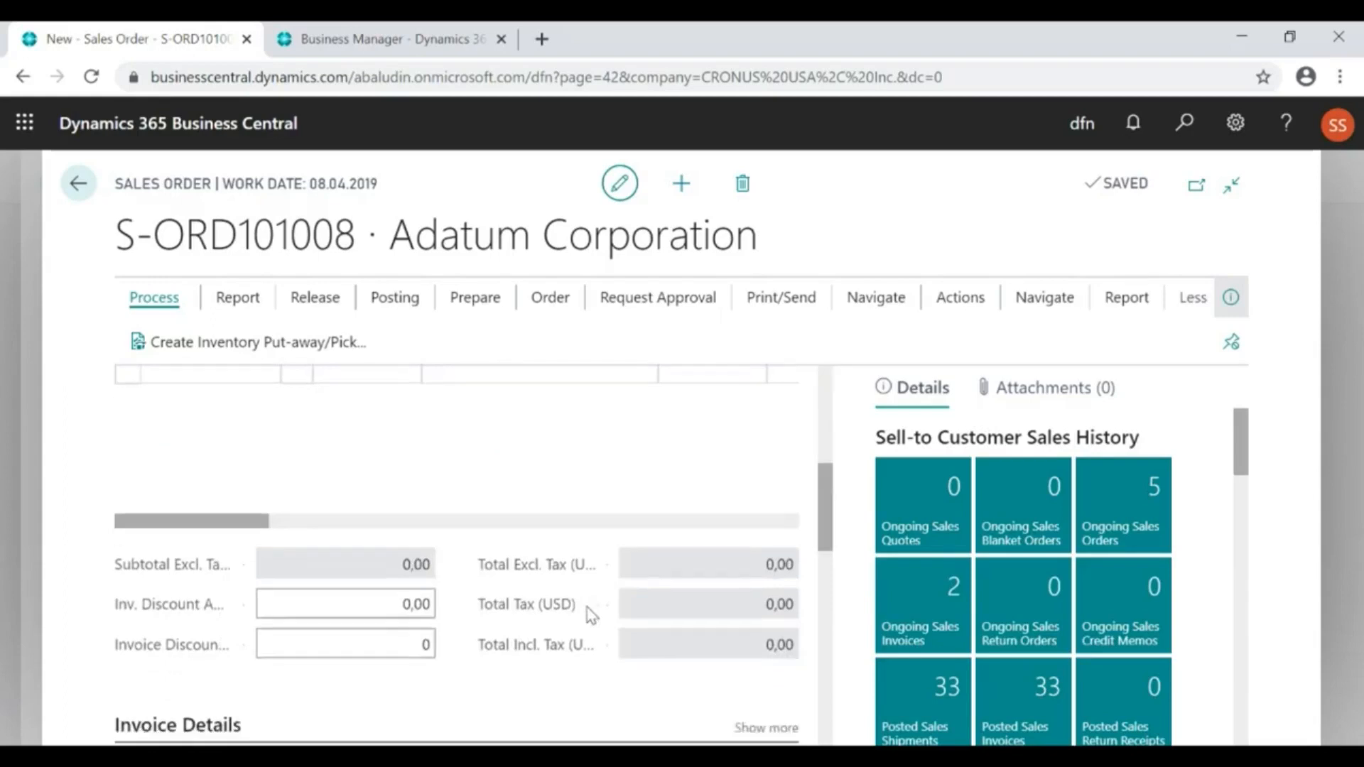
scroll(588, 617, "down", 7)
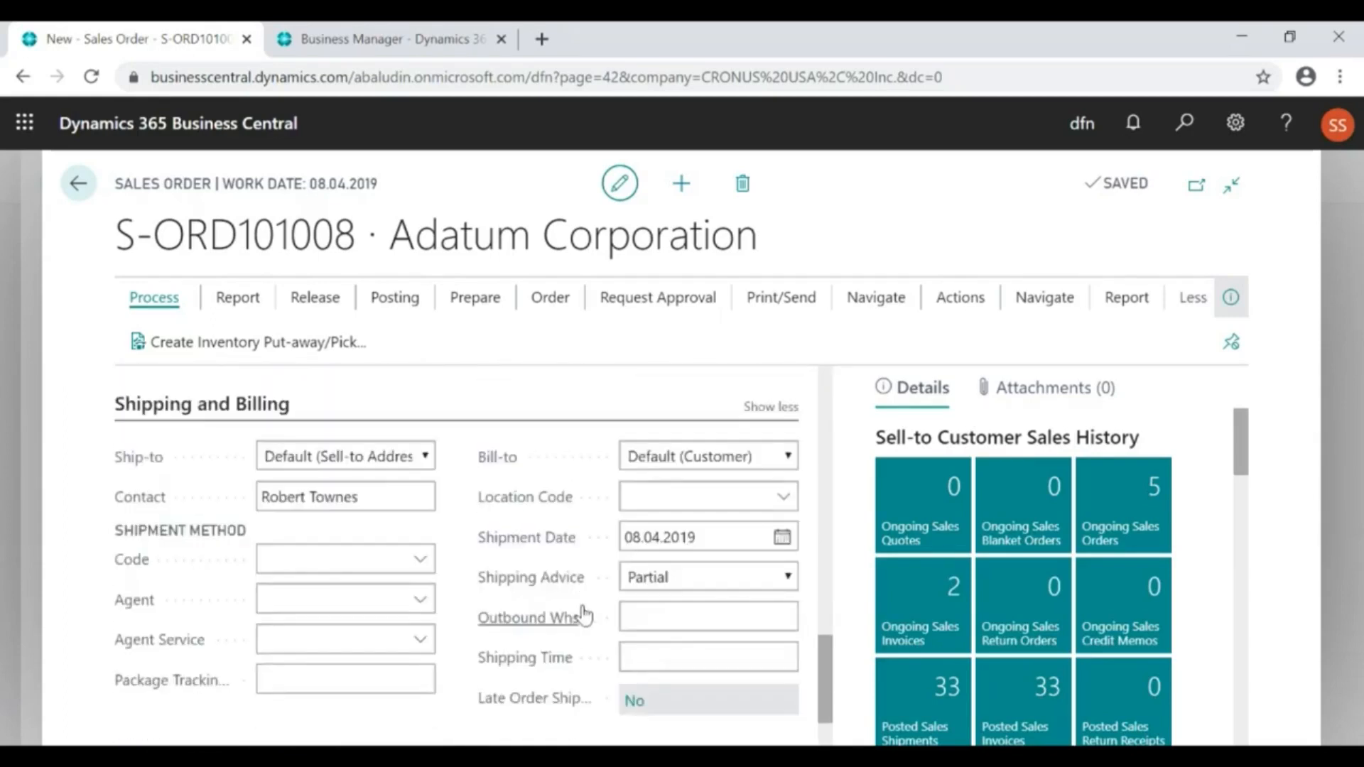
left_click(345, 559)
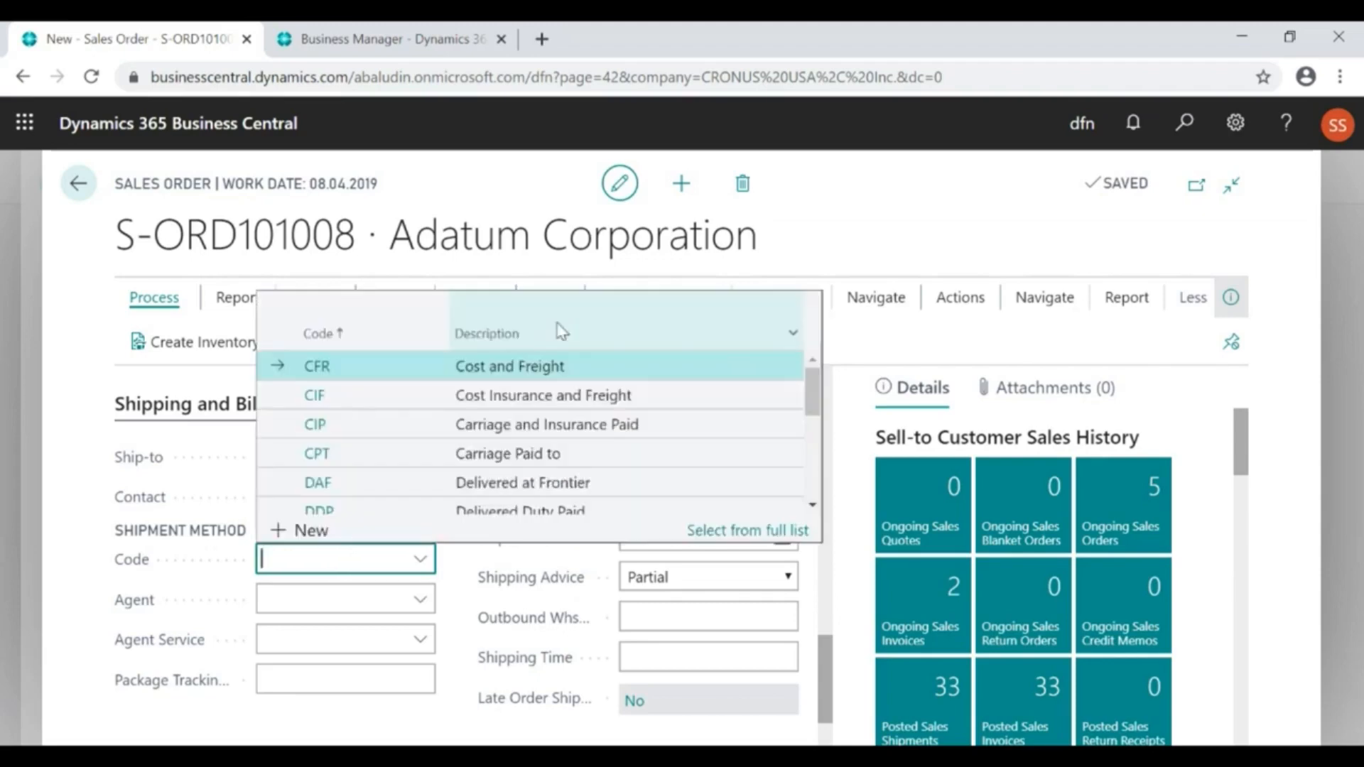
left_click(952, 299)
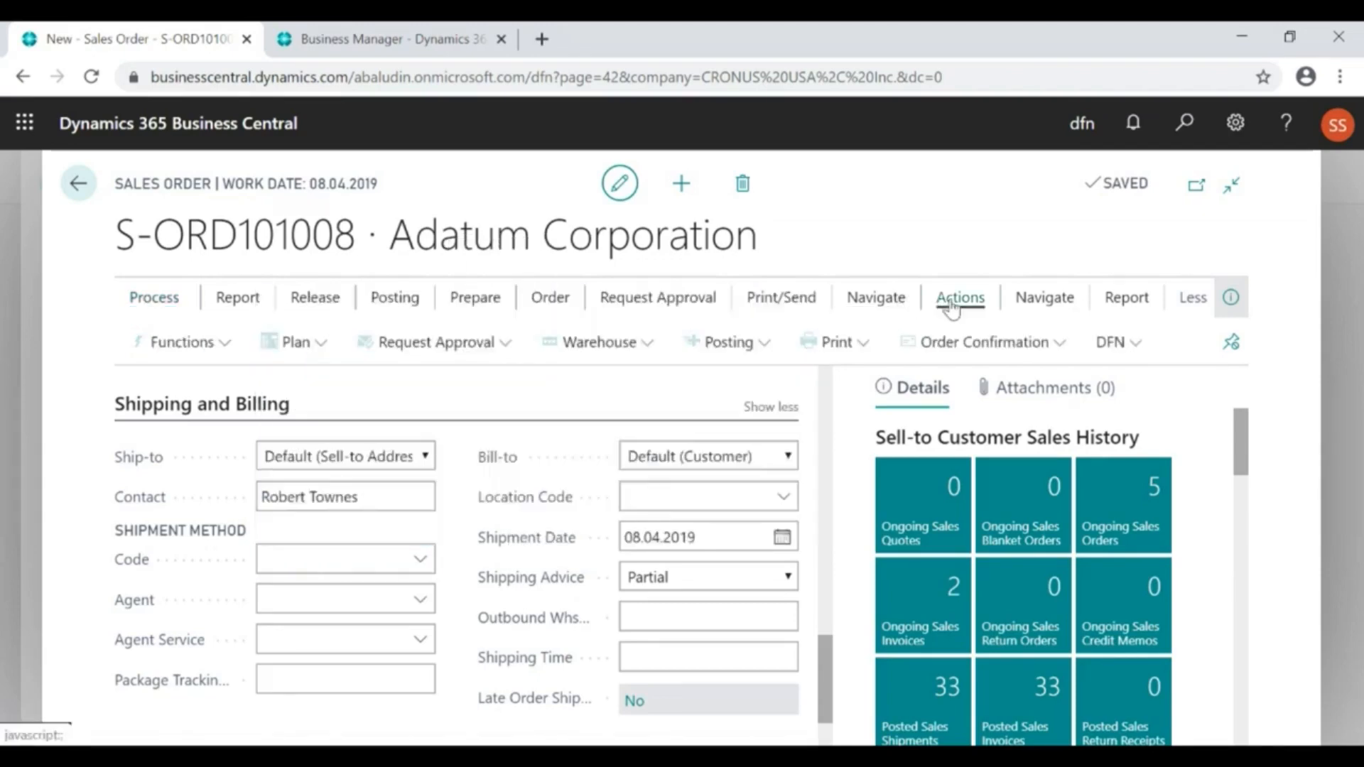
left_click(1146, 353)
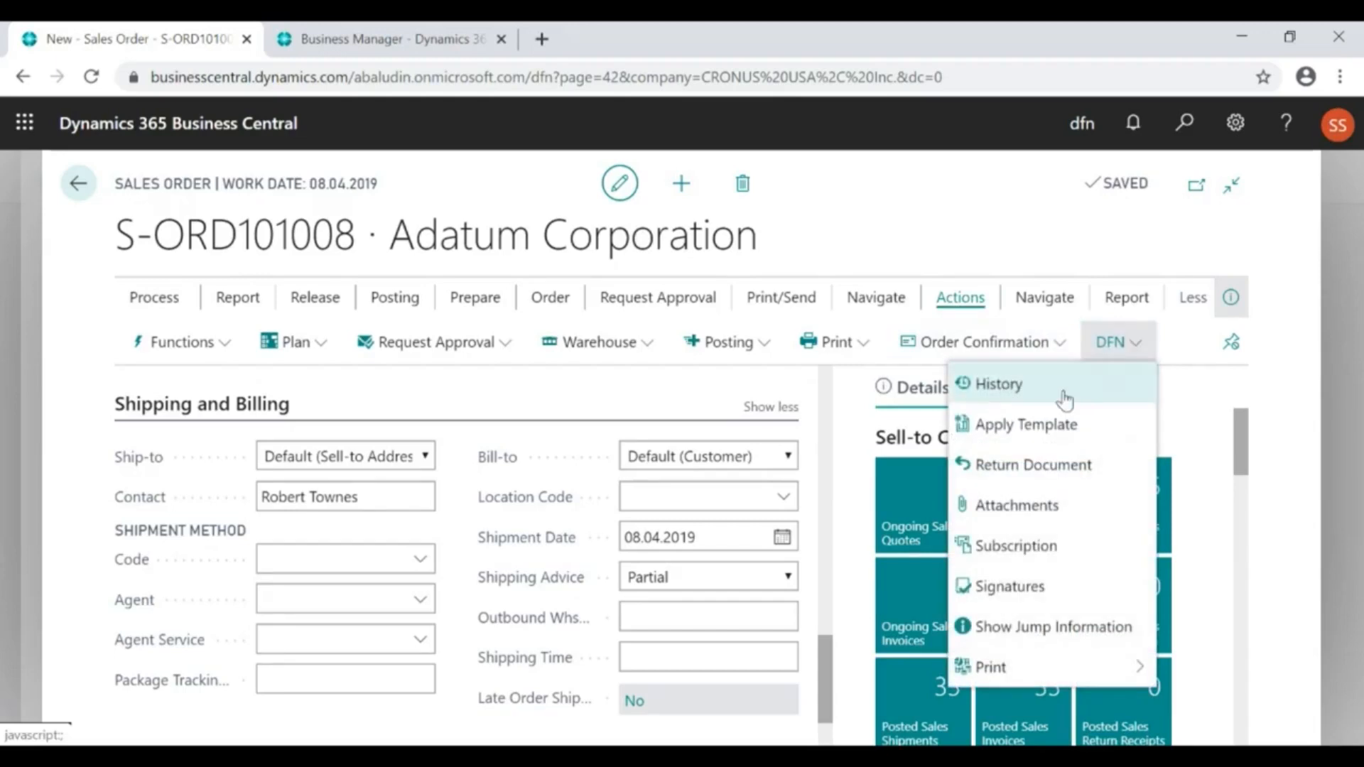
left_click(1005, 432)
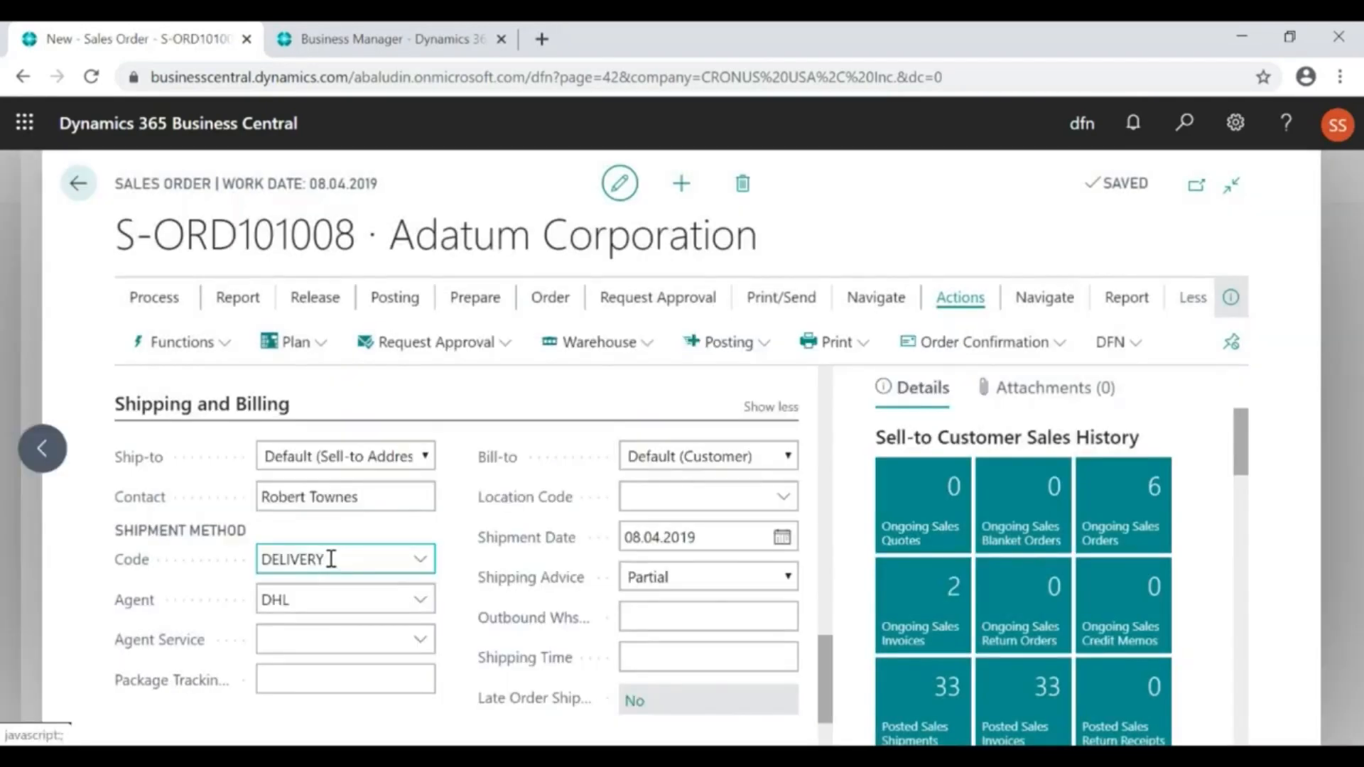
Examine the shipment method code and agent in the order's Shipping and Billing section
left_click_drag(332, 559, 242, 566)
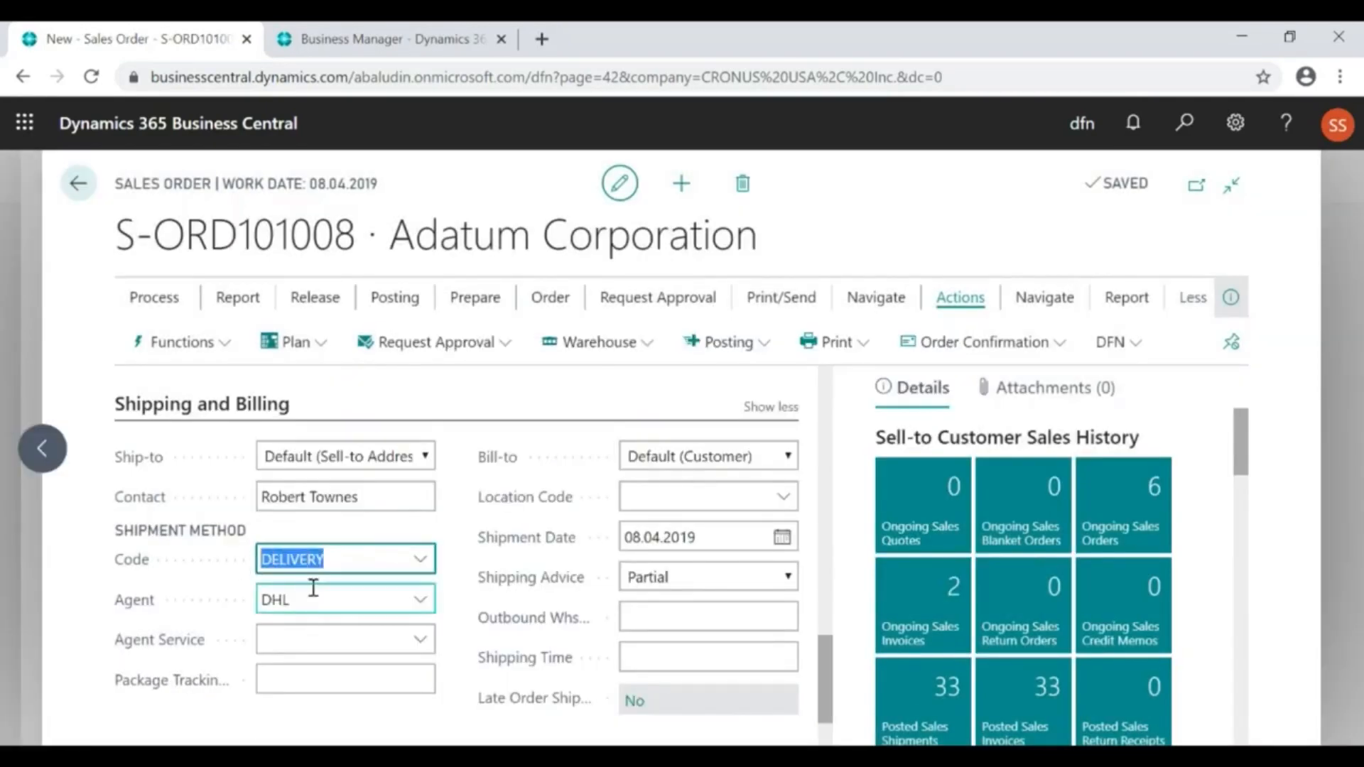
left_click_drag(314, 595, 236, 607)
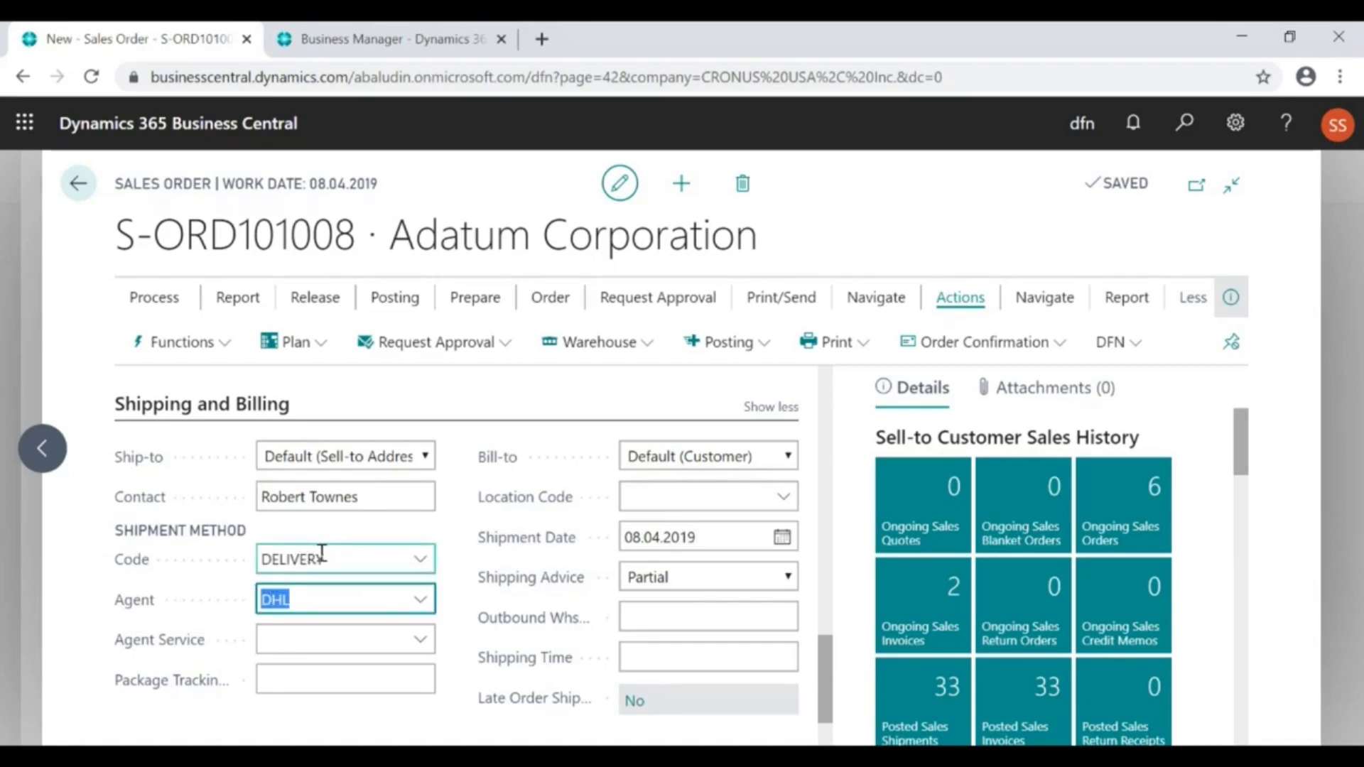
left_click_drag(334, 559, 245, 568)
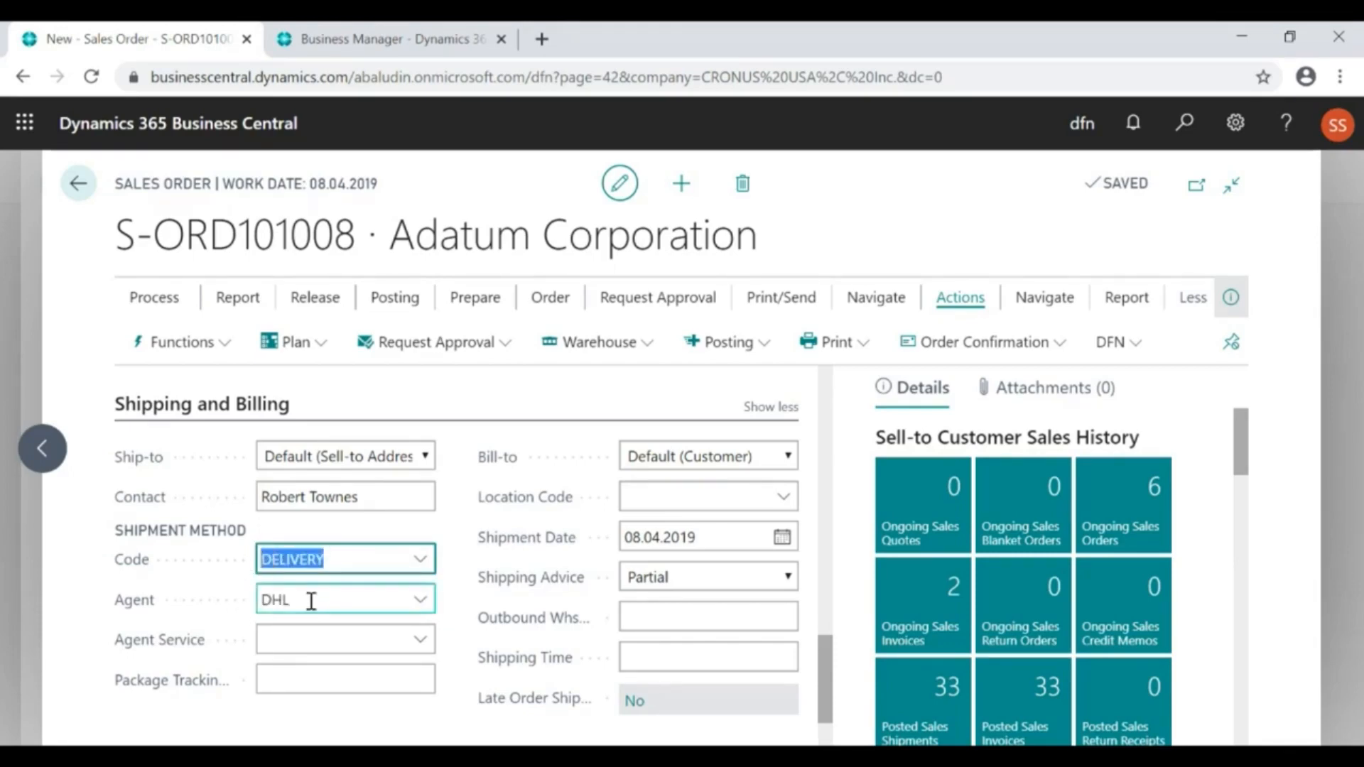
left_click_drag(316, 601, 252, 608)
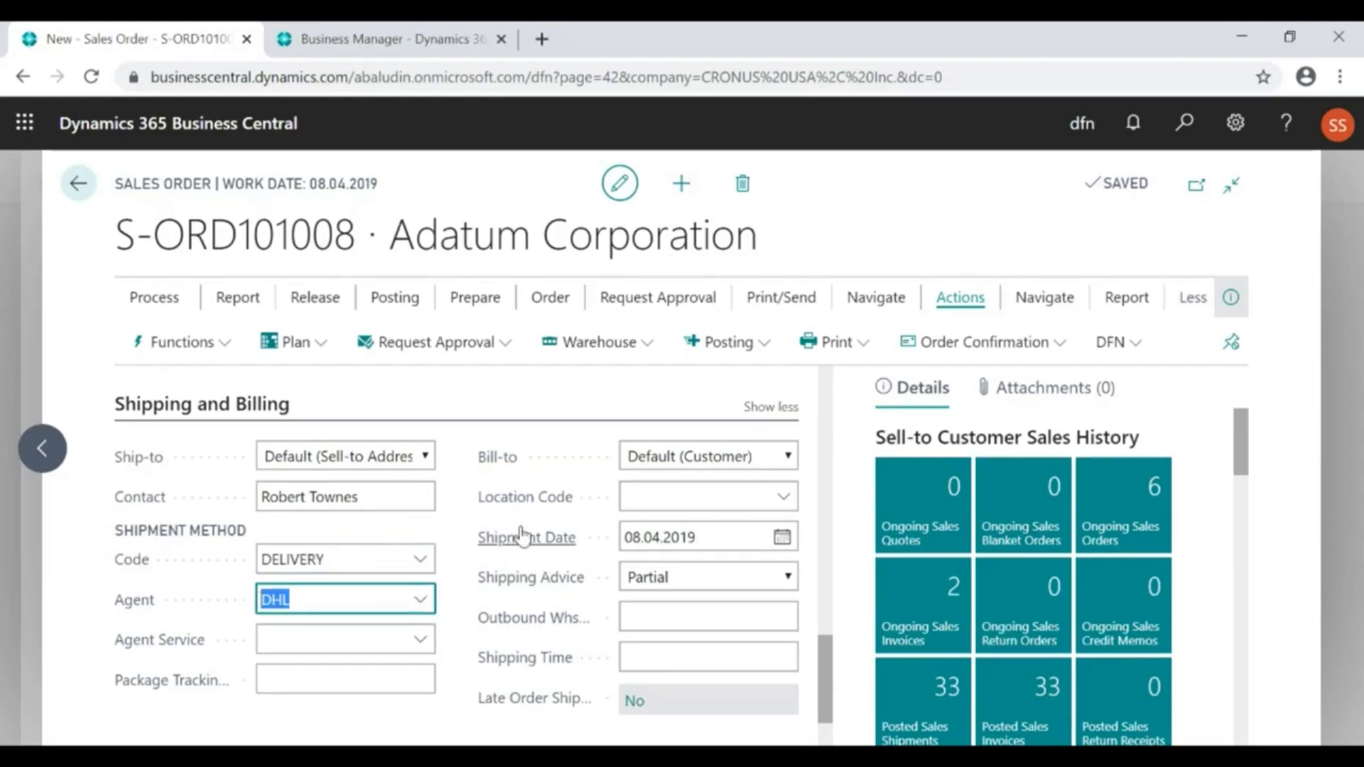
left_click(640, 496)
Try to send the order from its current stage to Stage 1 with the external document number left blank
scroll(587, 534, "up", 6)
scroll(587, 534, "up", 8)
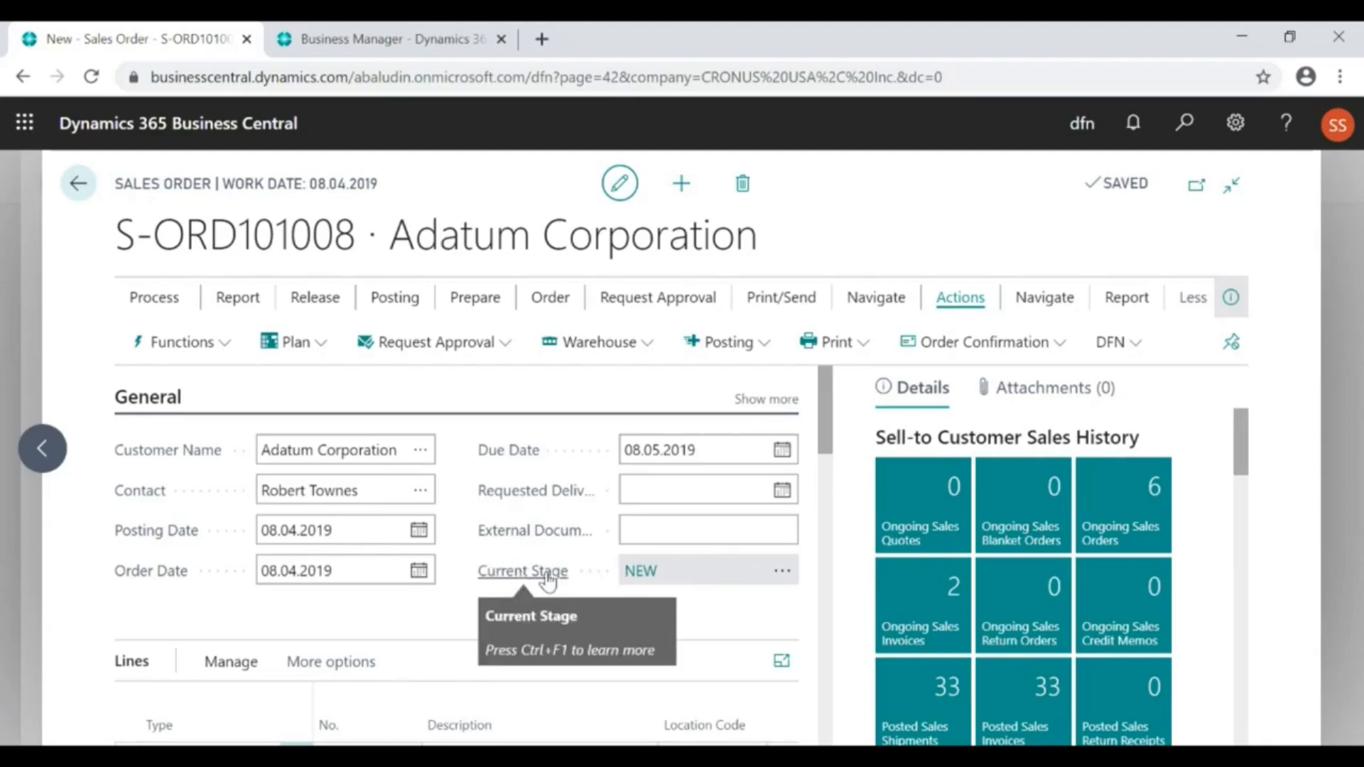
left_click(782, 577)
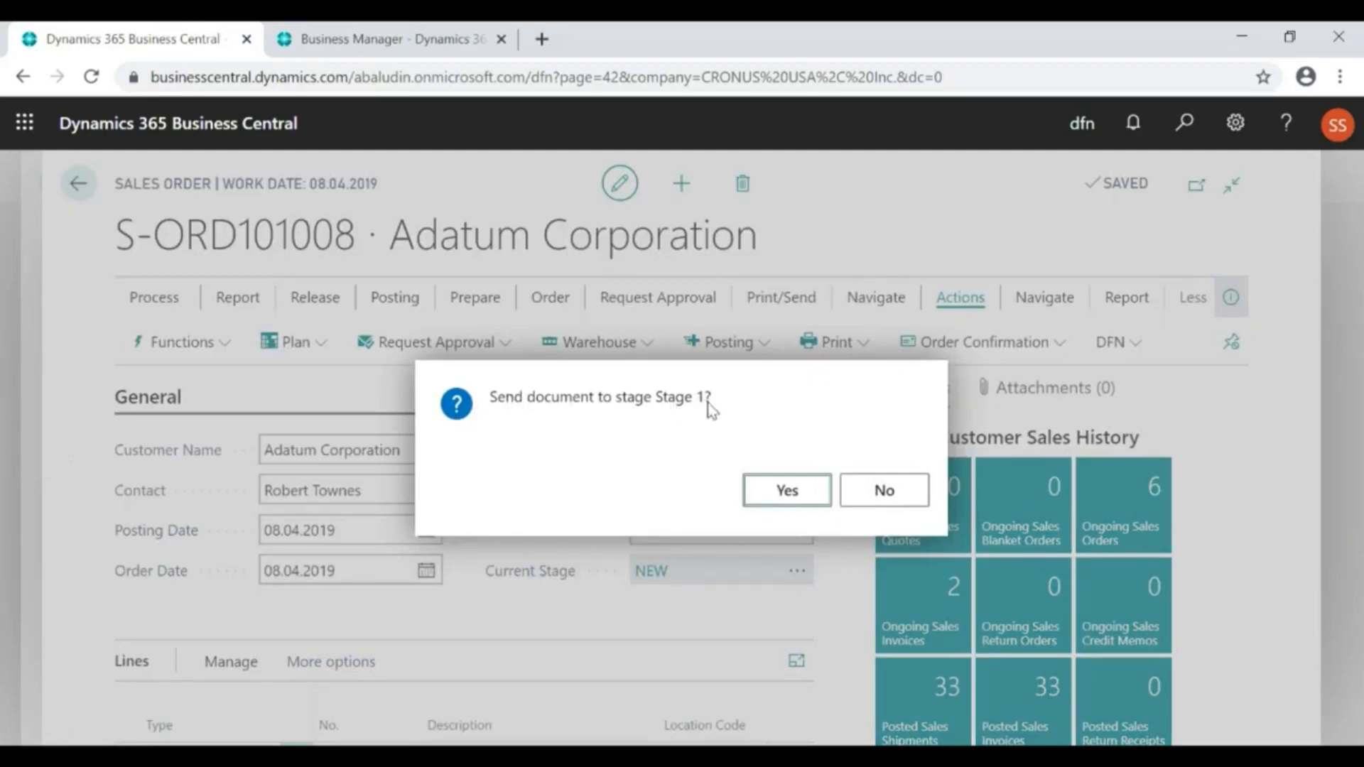
left_click(787, 494)
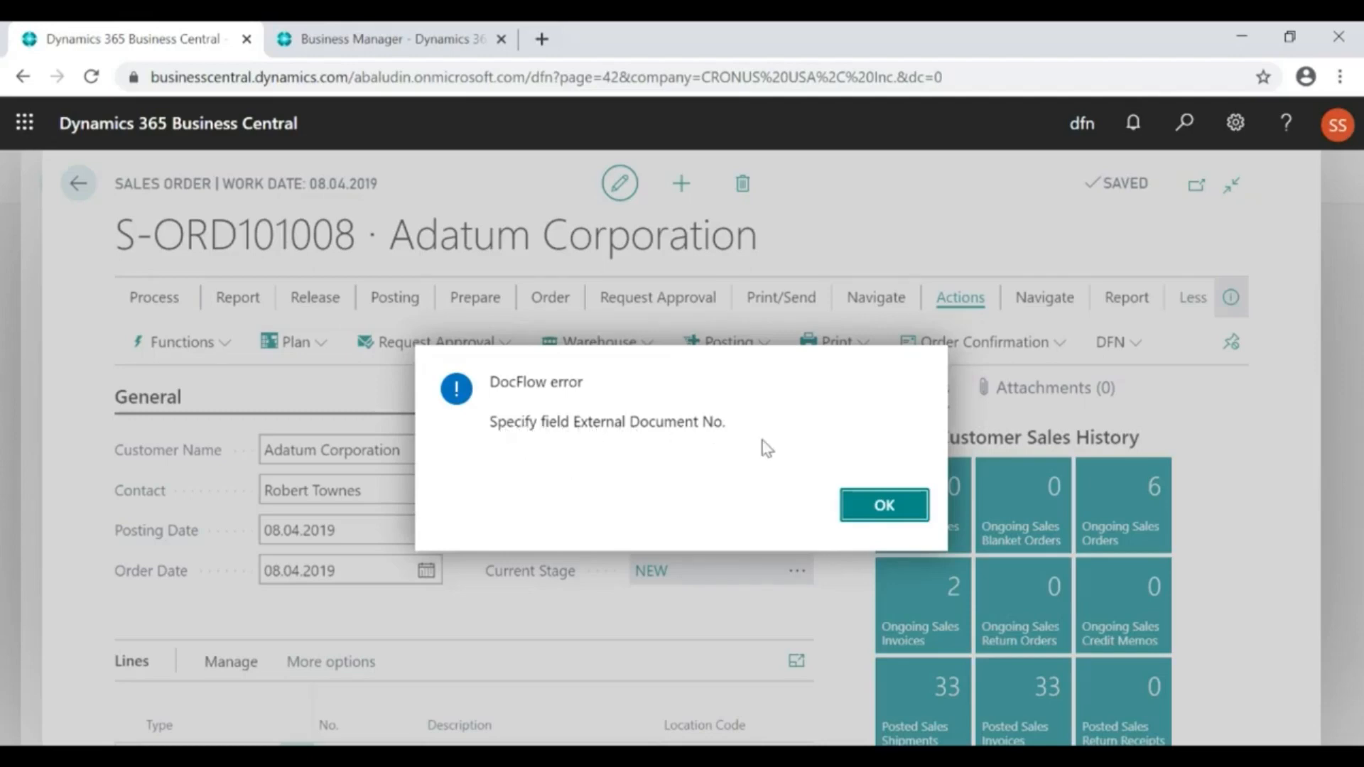
left_click(868, 515)
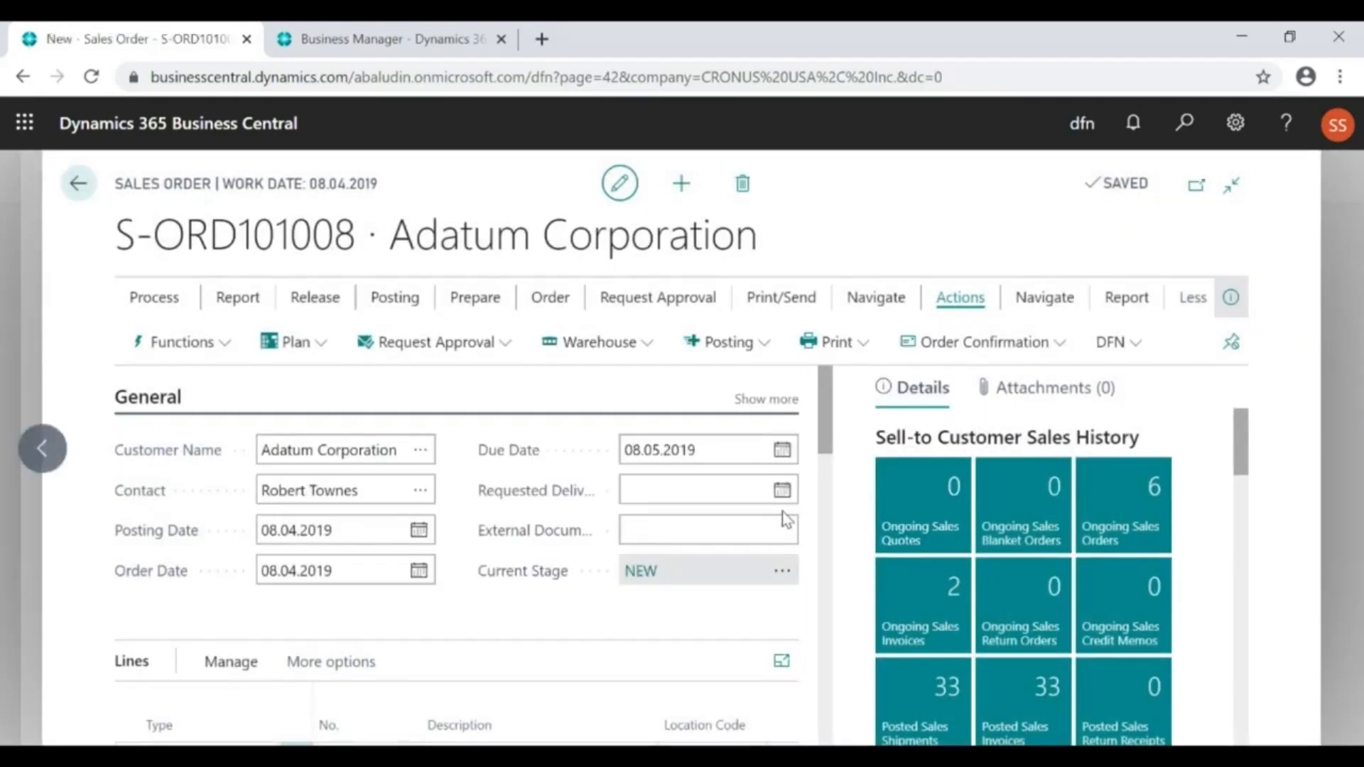
Set the order's External Document No. to 321321321 and try again to send the document to Stage 1
left_click(748, 527)
type("321321321")
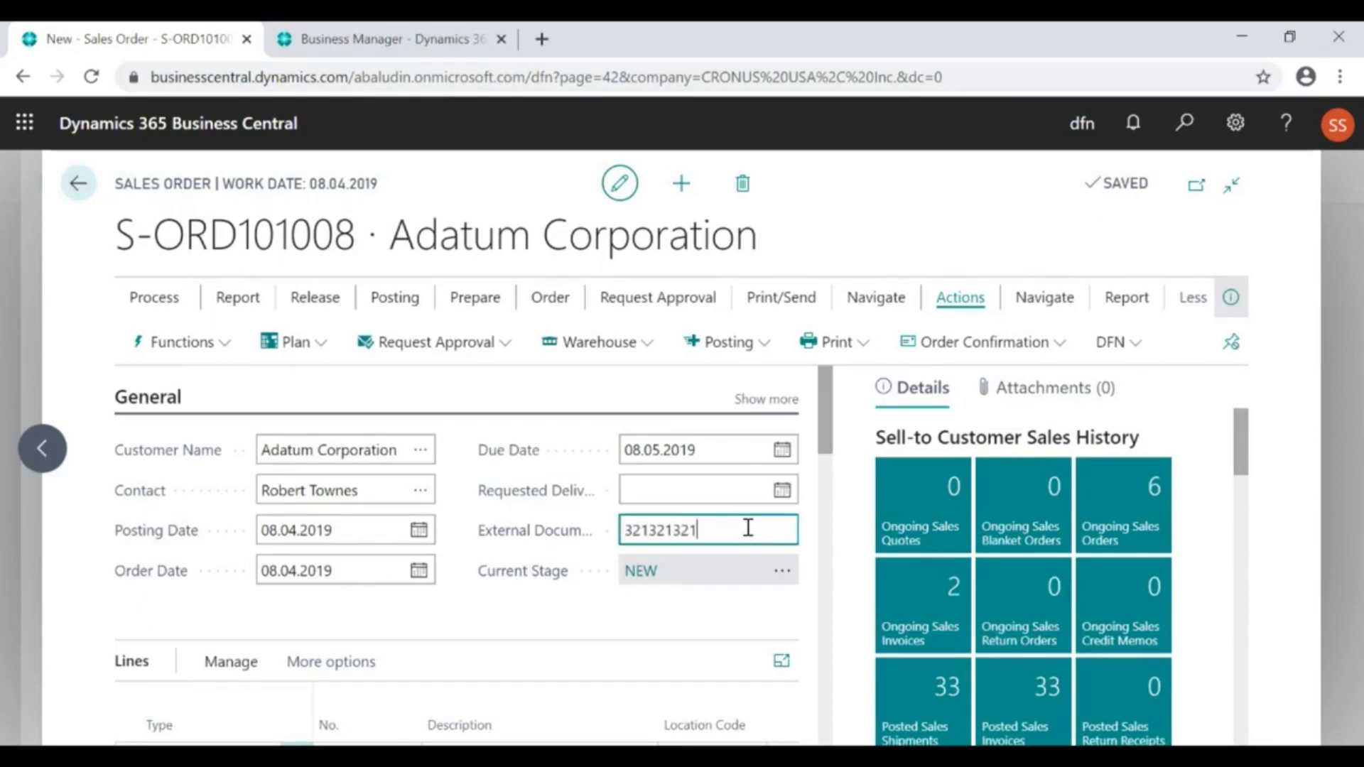
left_click(782, 573)
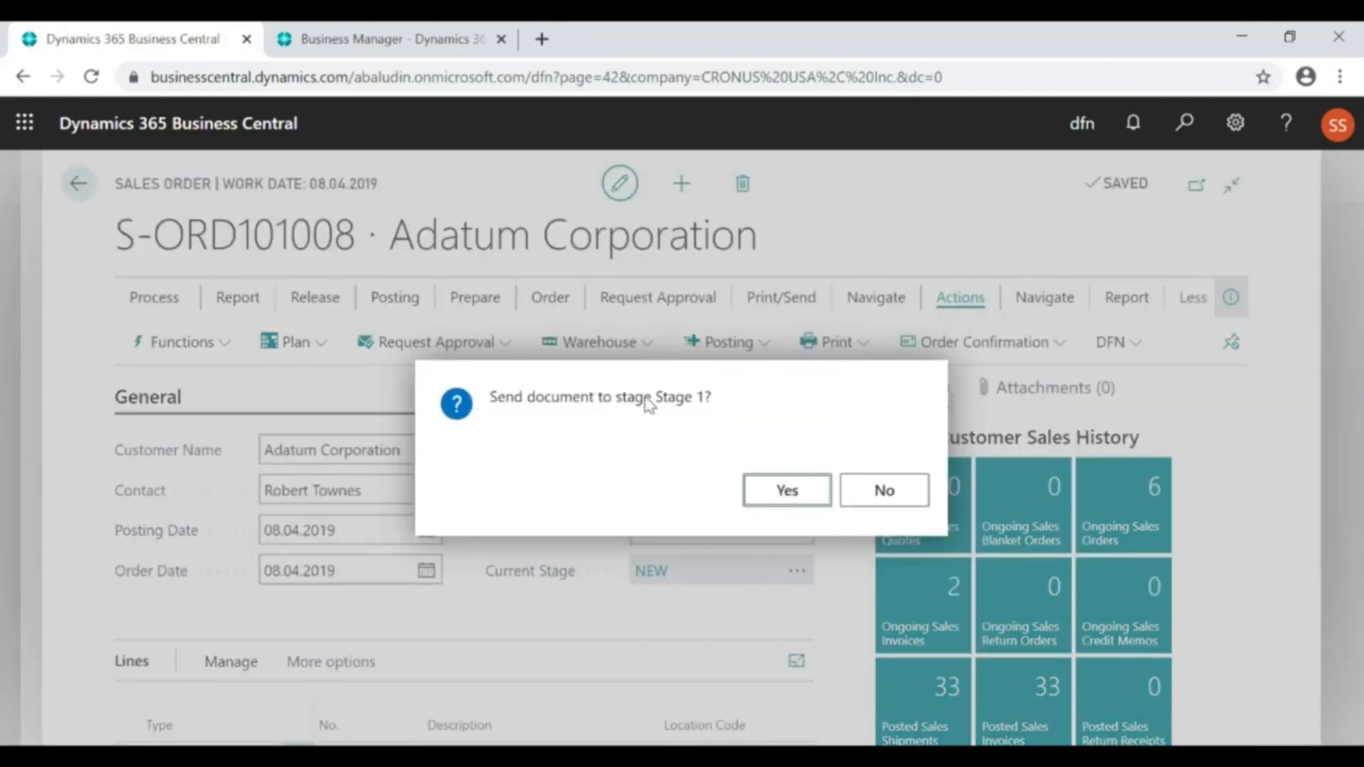
left_click(782, 496)
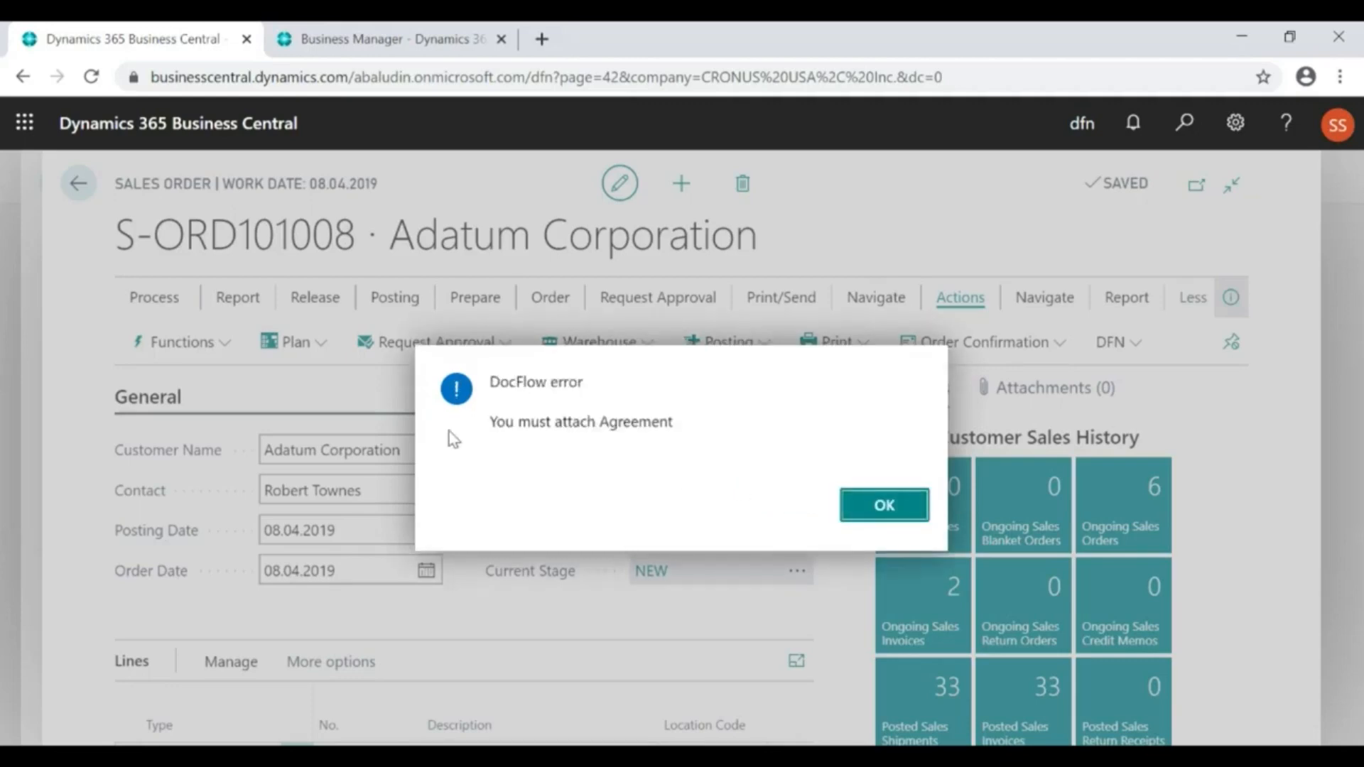
left_click(883, 510)
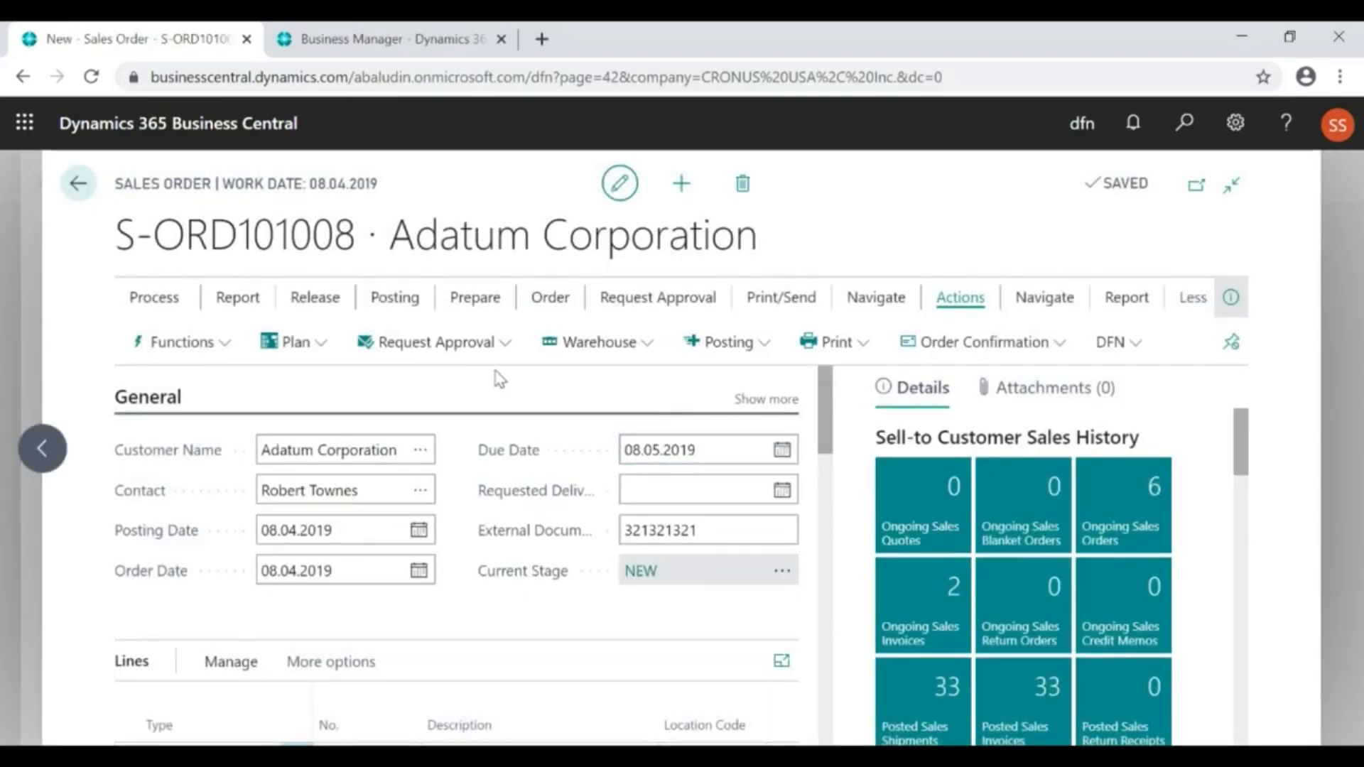
Open the order's DFN attachments and add a line with attachment code AGREEMENT
left_click(1131, 342)
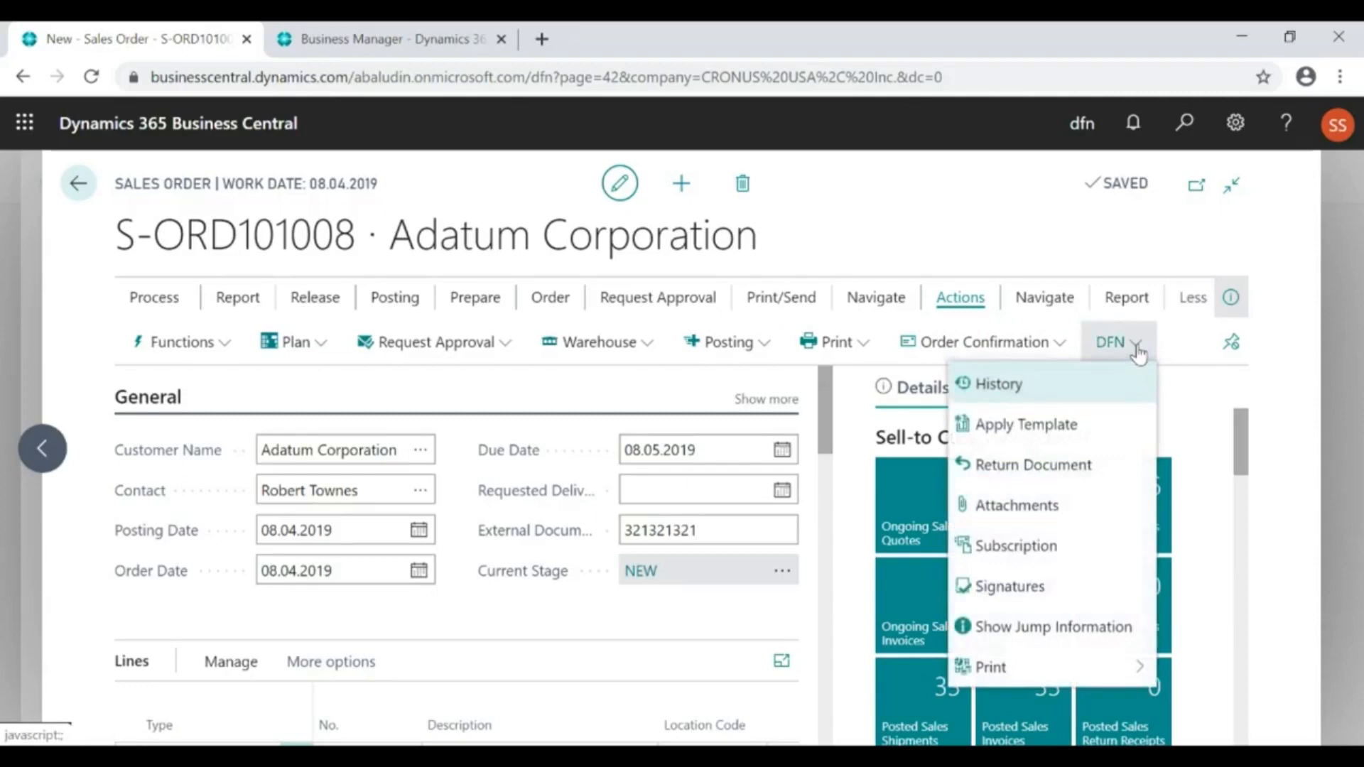
left_click(1014, 506)
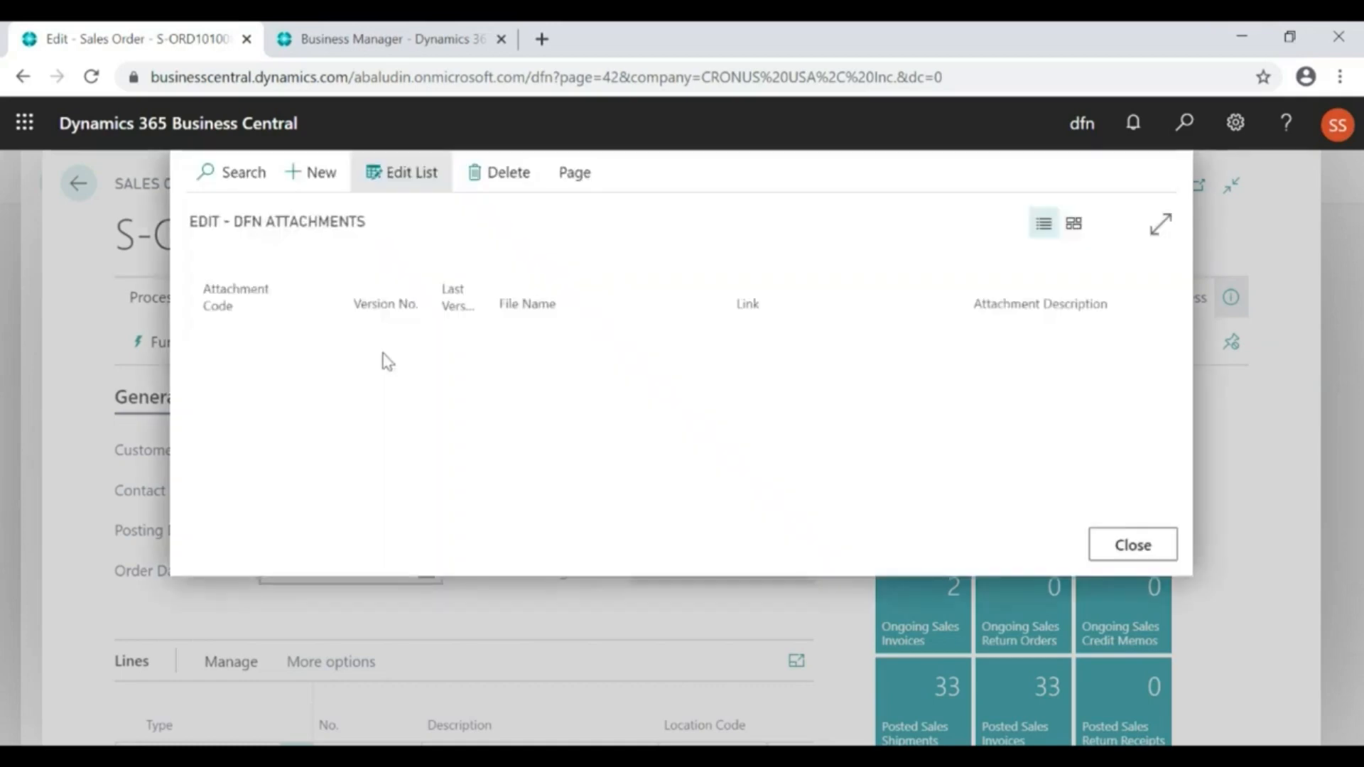
left_click(291, 336)
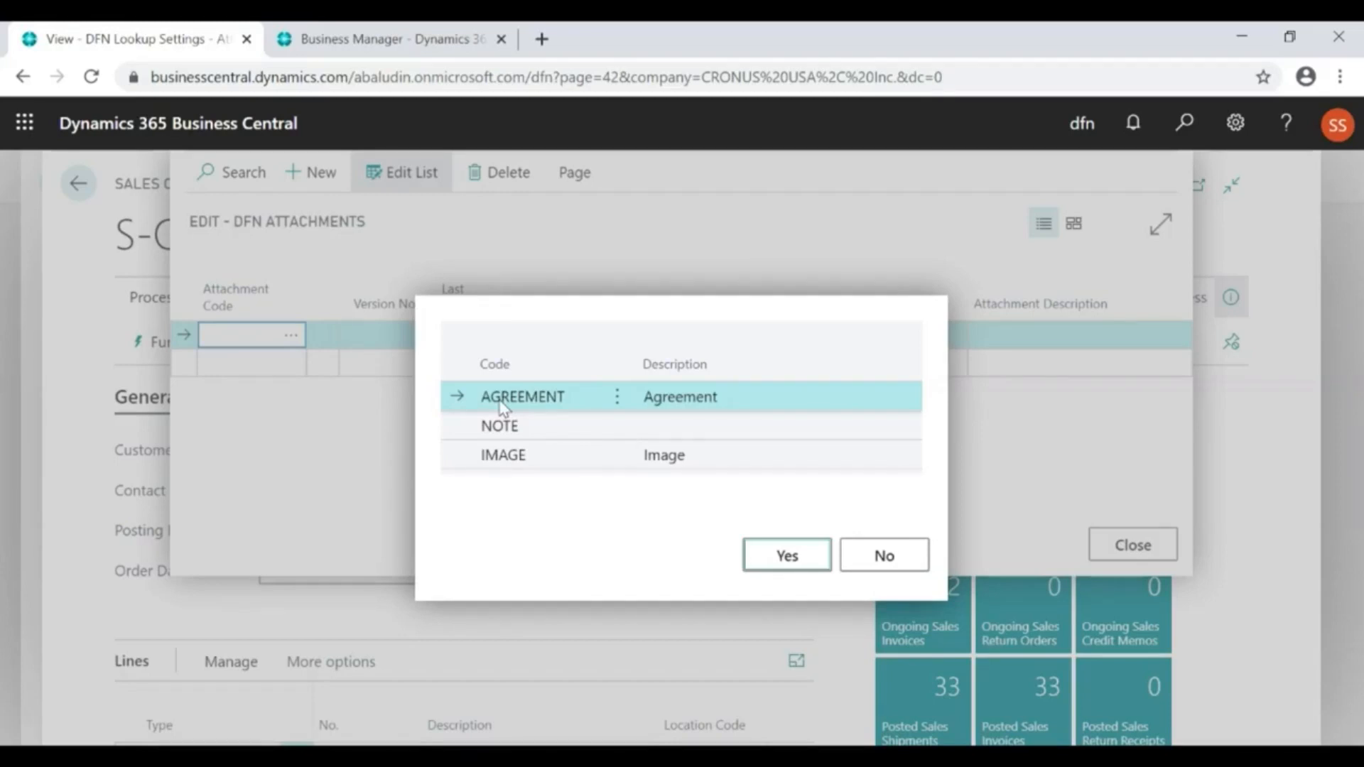
left_click(786, 555)
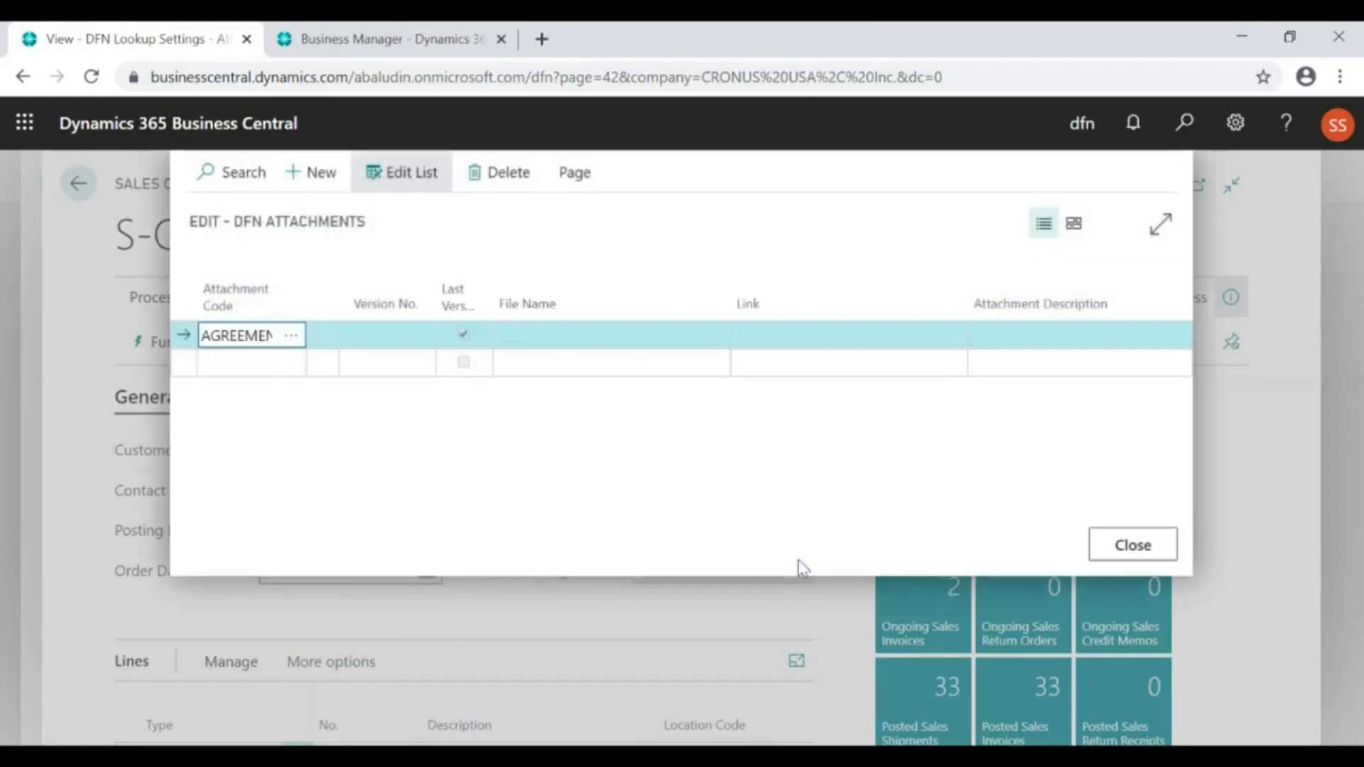
Upload the DFN presentation from the Вебинар folder as the file for the AGREEMENT attachment line
left_click(720, 340)
left_click(774, 253)
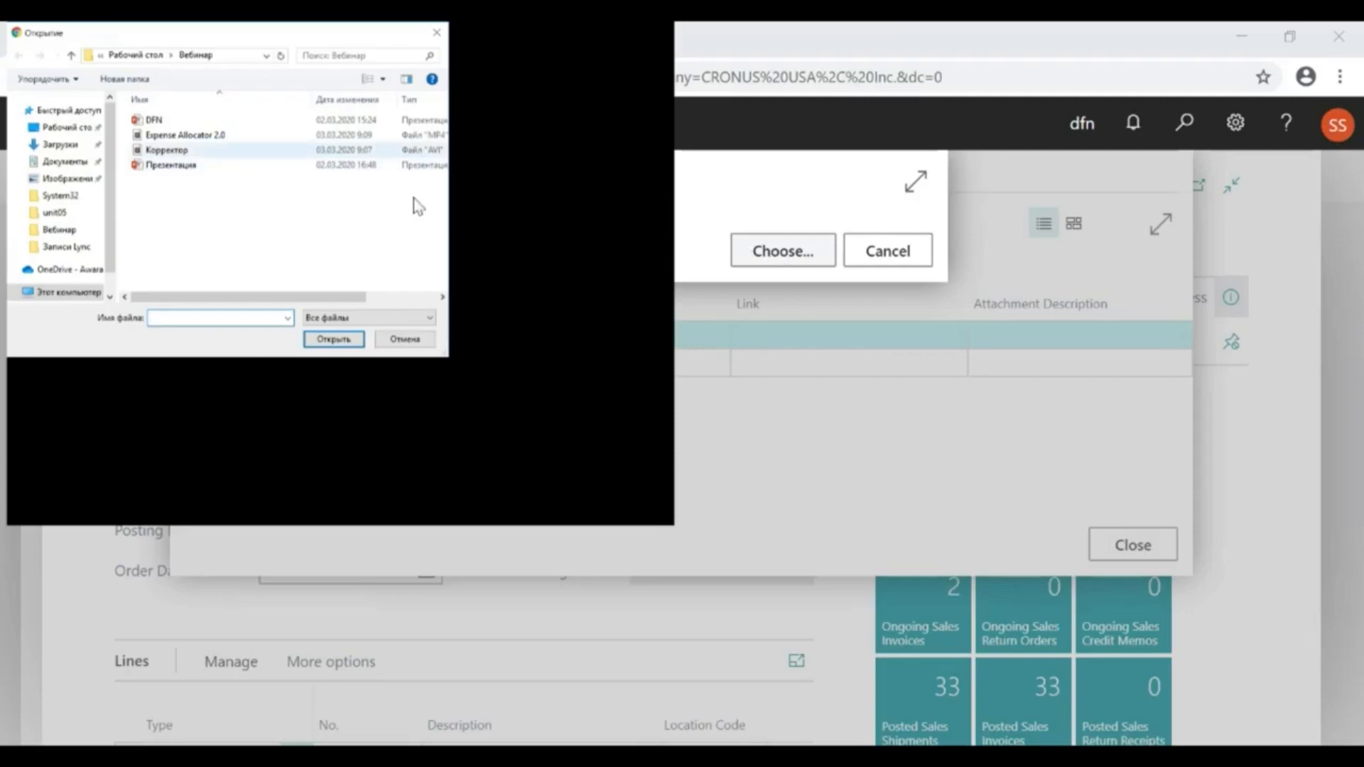
left_click(203, 120)
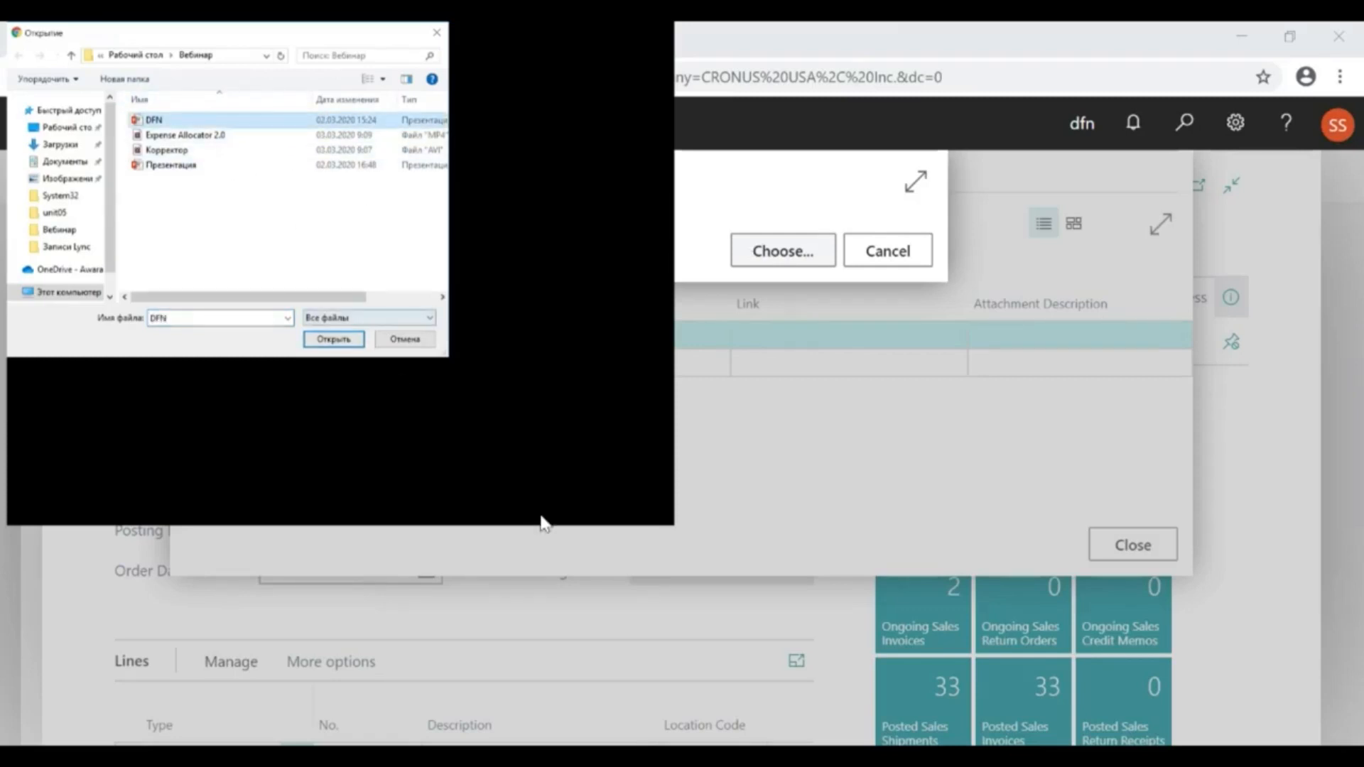
left_click(505, 497)
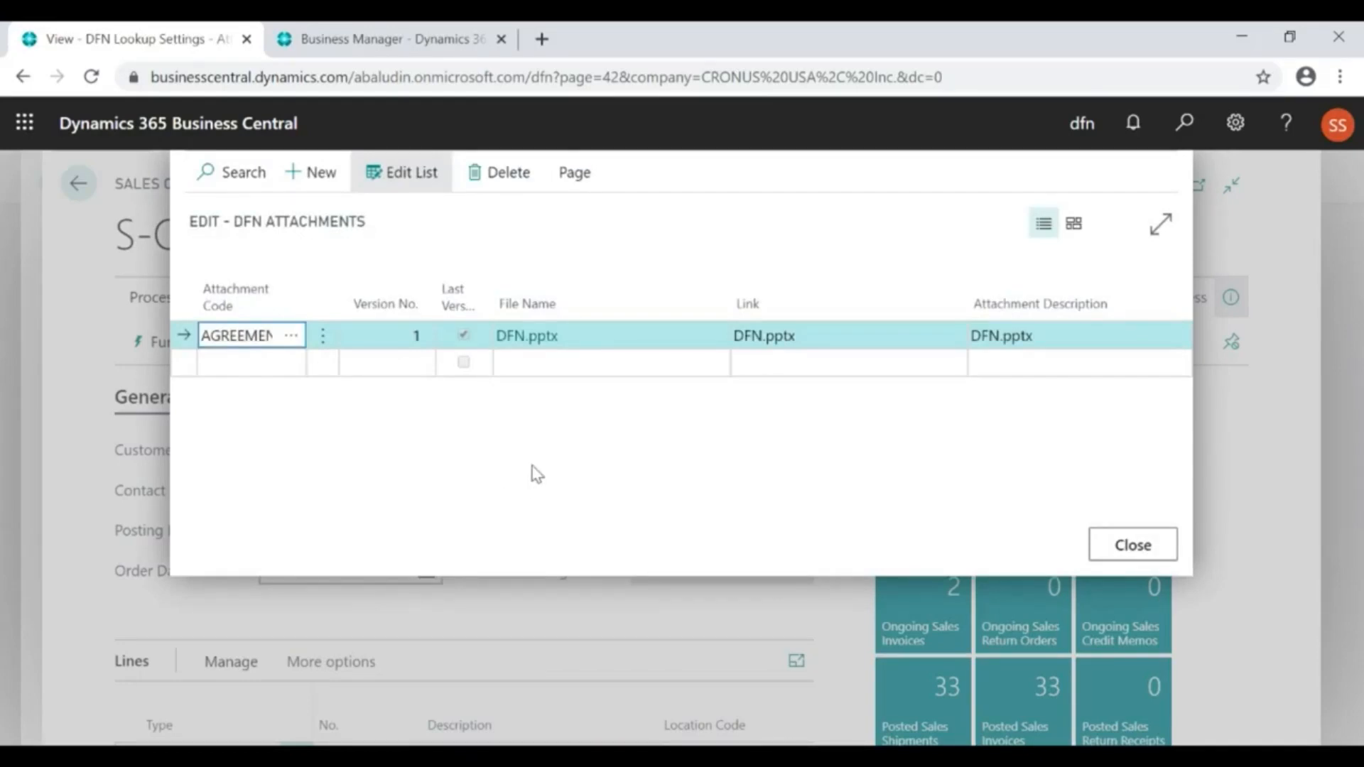
Download and open the attached DFN.pptx to check it, and close the order's attachments list
left_click(641, 346)
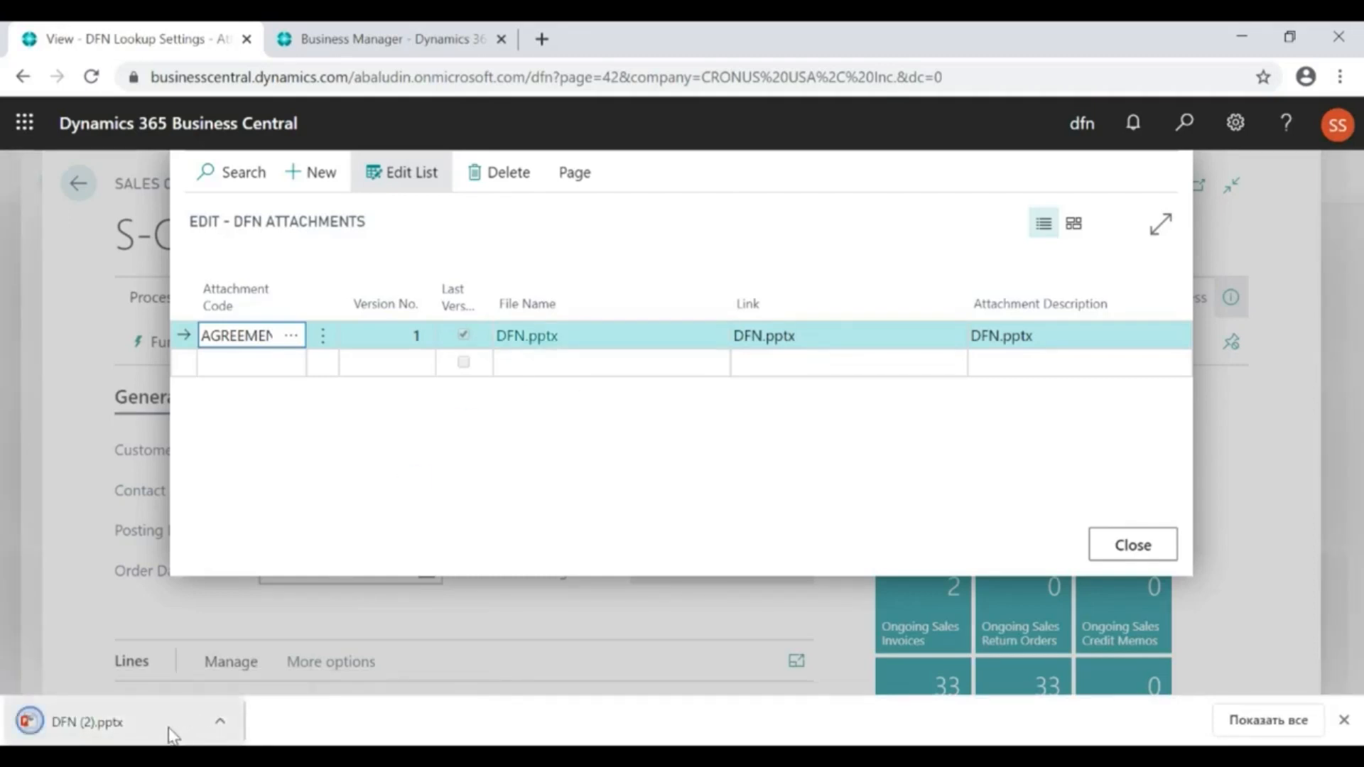
left_click(21, 723)
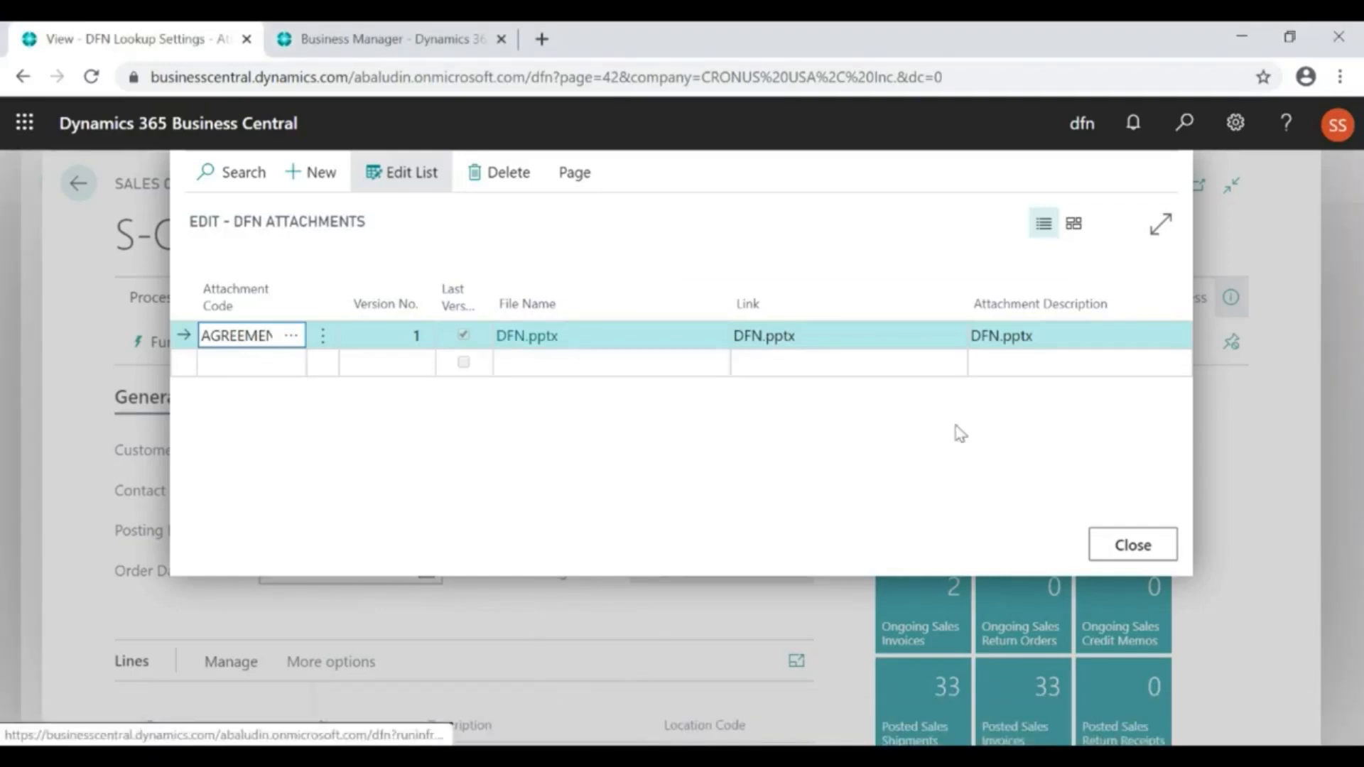
left_click(1119, 552)
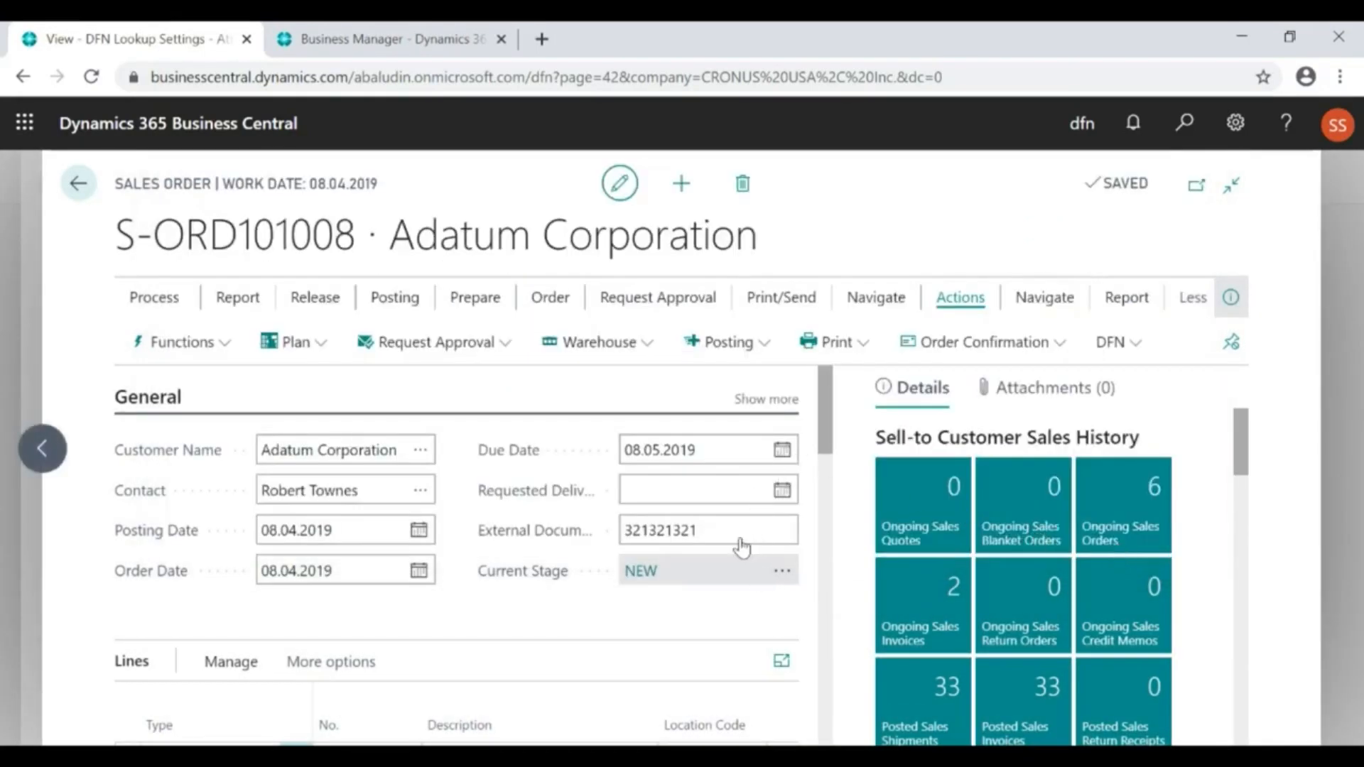
Send the sales order from stage NEW to Stage 1 and confirm the transfer
left_click(728, 516)
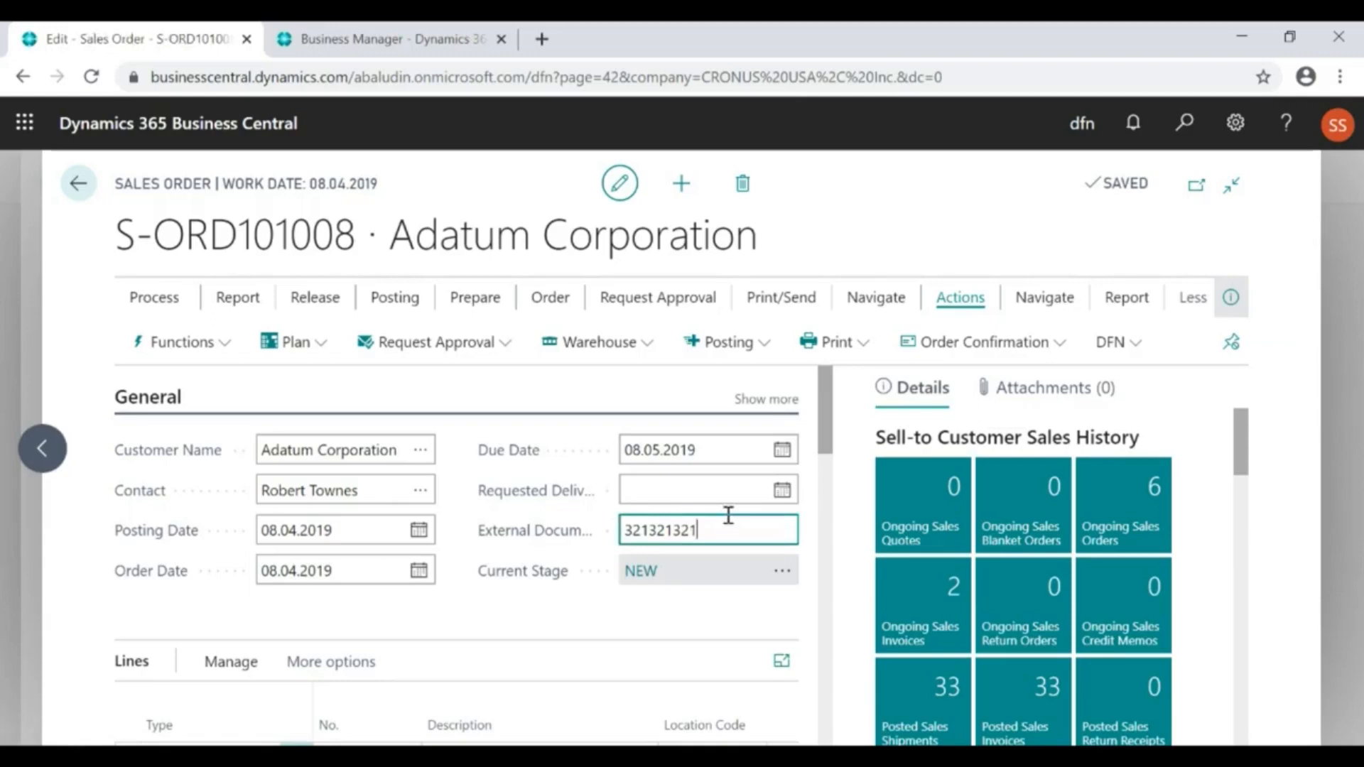
left_click(789, 572)
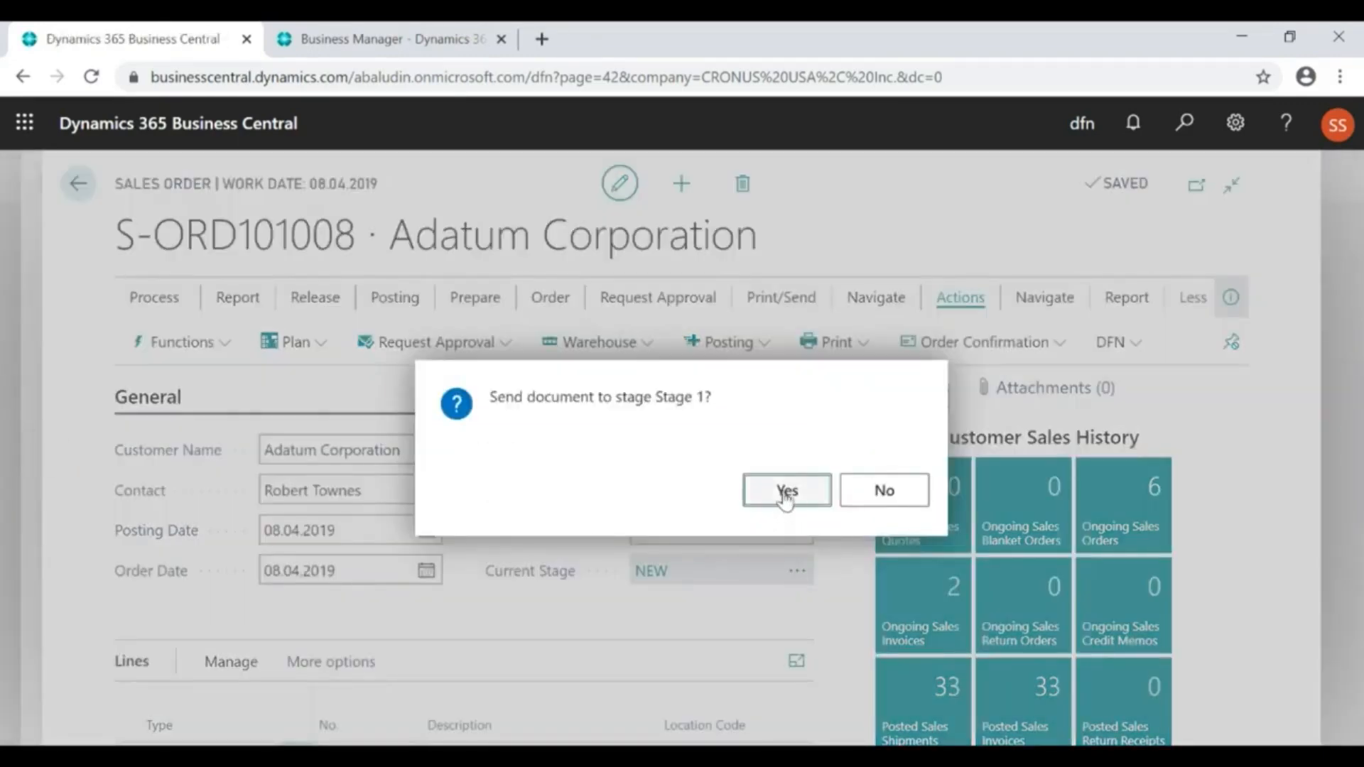
left_click(786, 492)
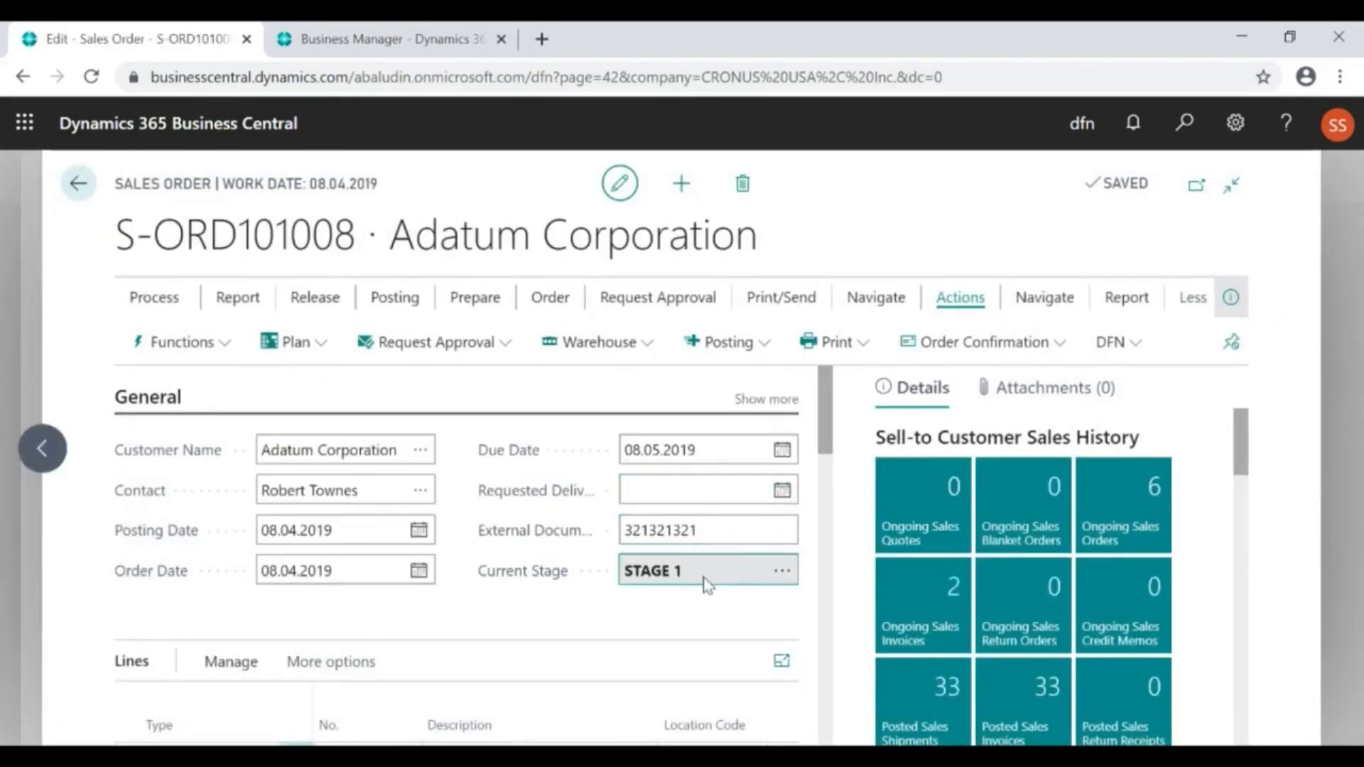
Check the next stages offered from Stage 1 without choosing one, and examine the jump information with its conditions
left_click(782, 574)
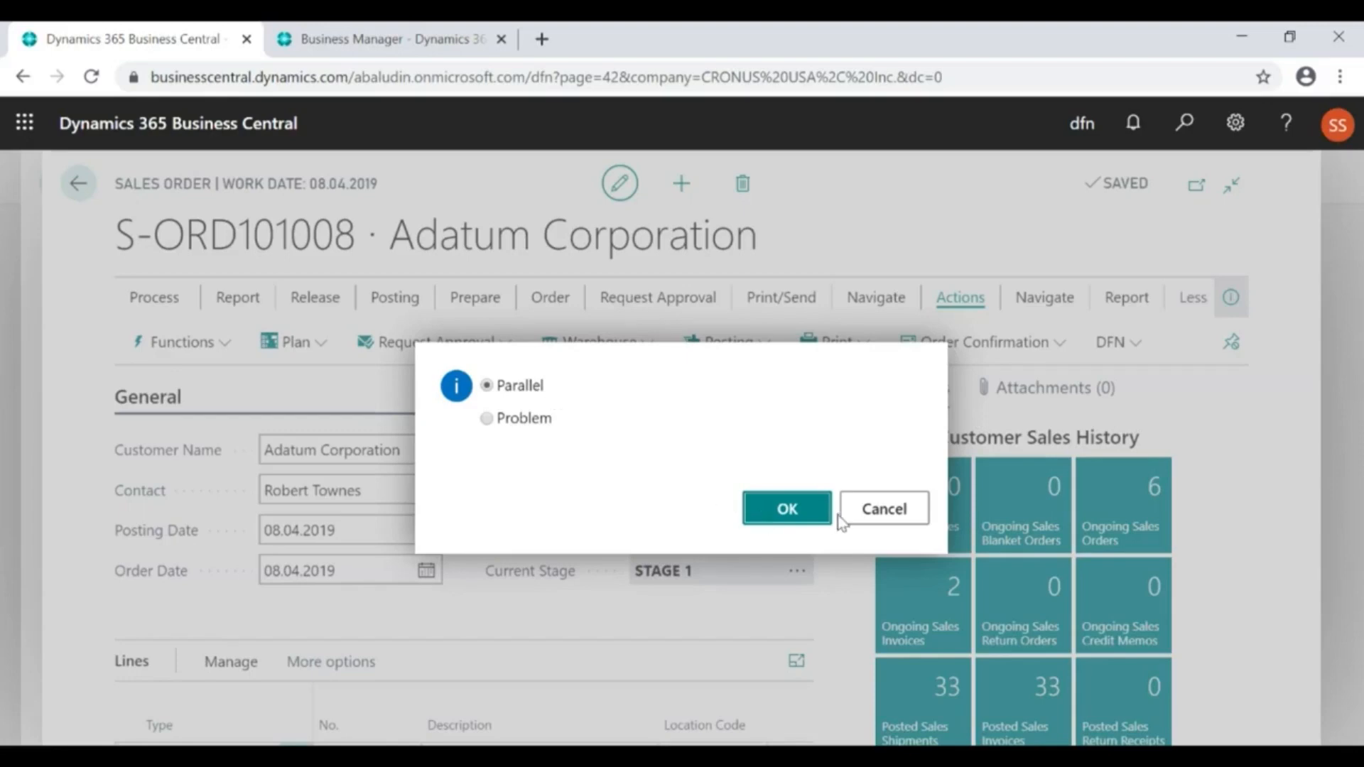
left_click(879, 522)
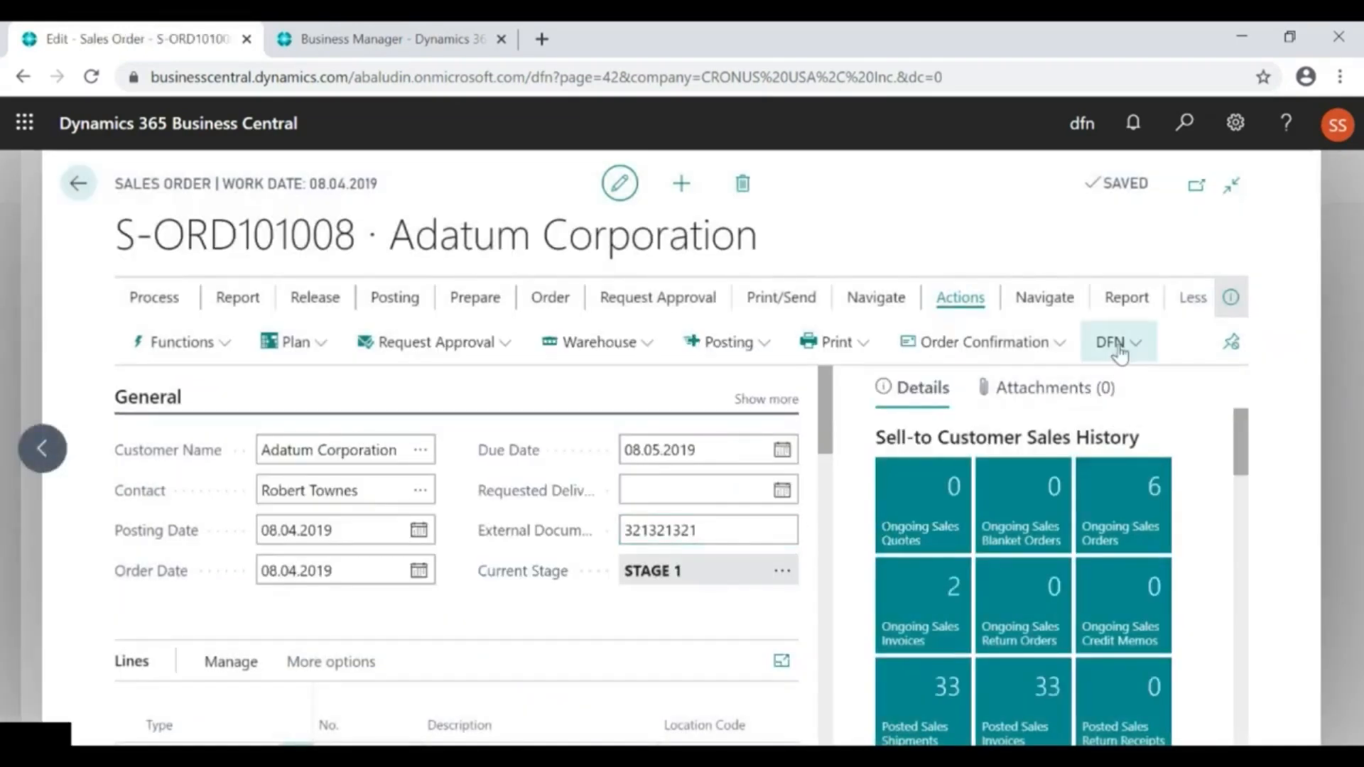
left_click(1118, 351)
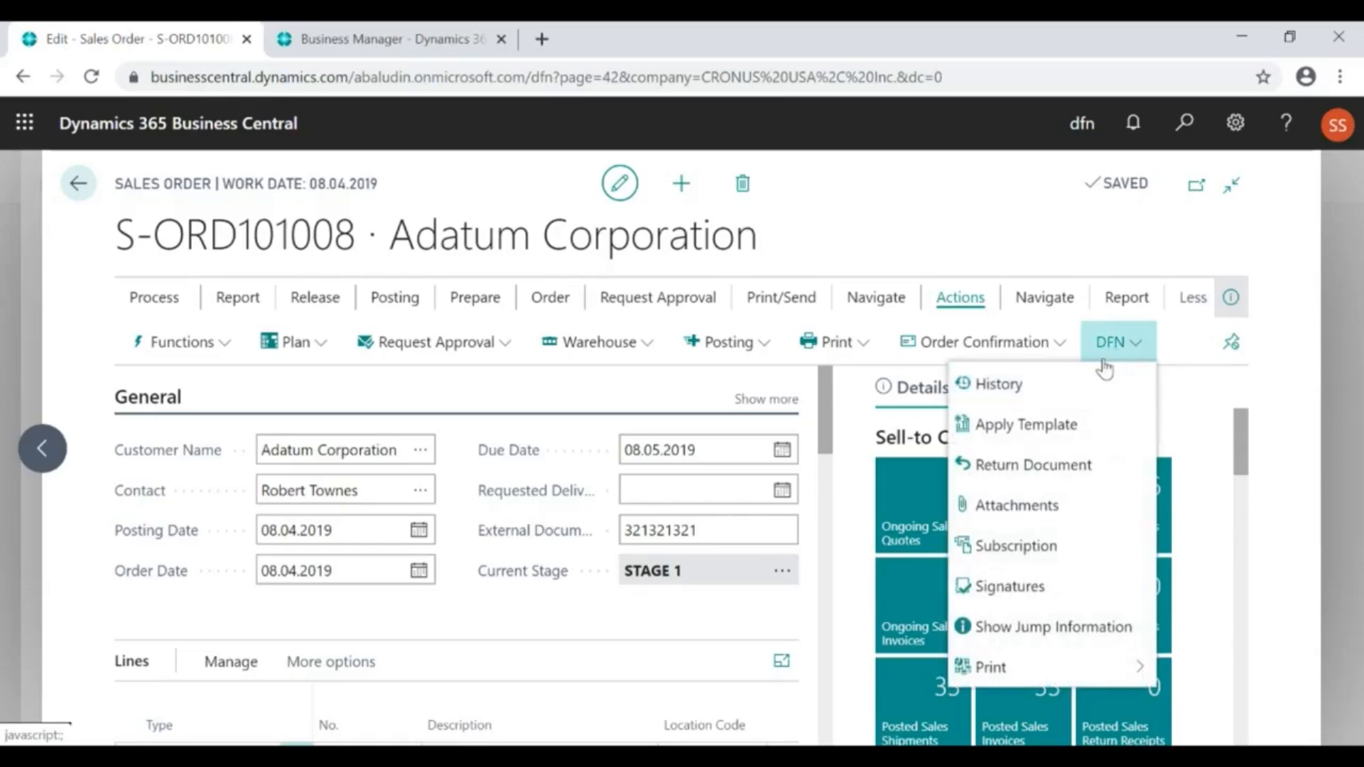
left_click(1003, 639)
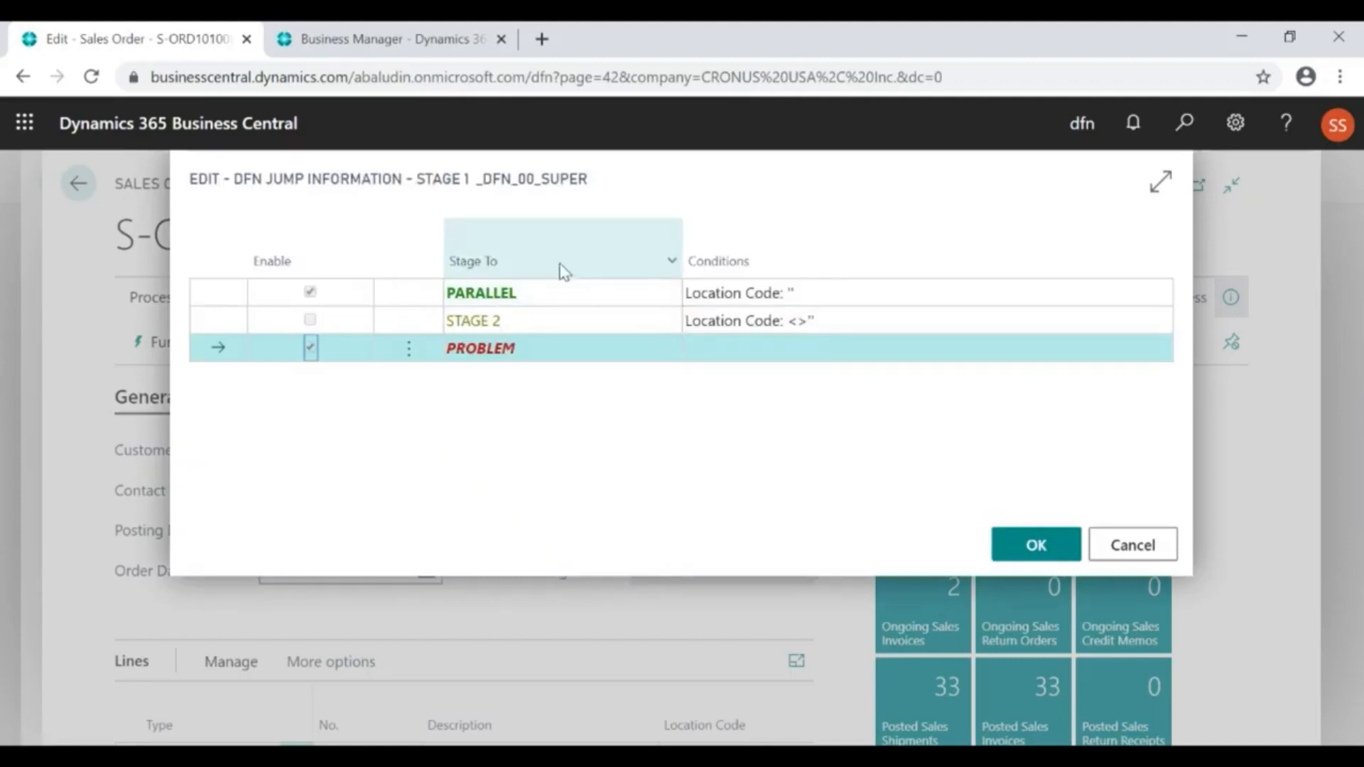
left_click(549, 295)
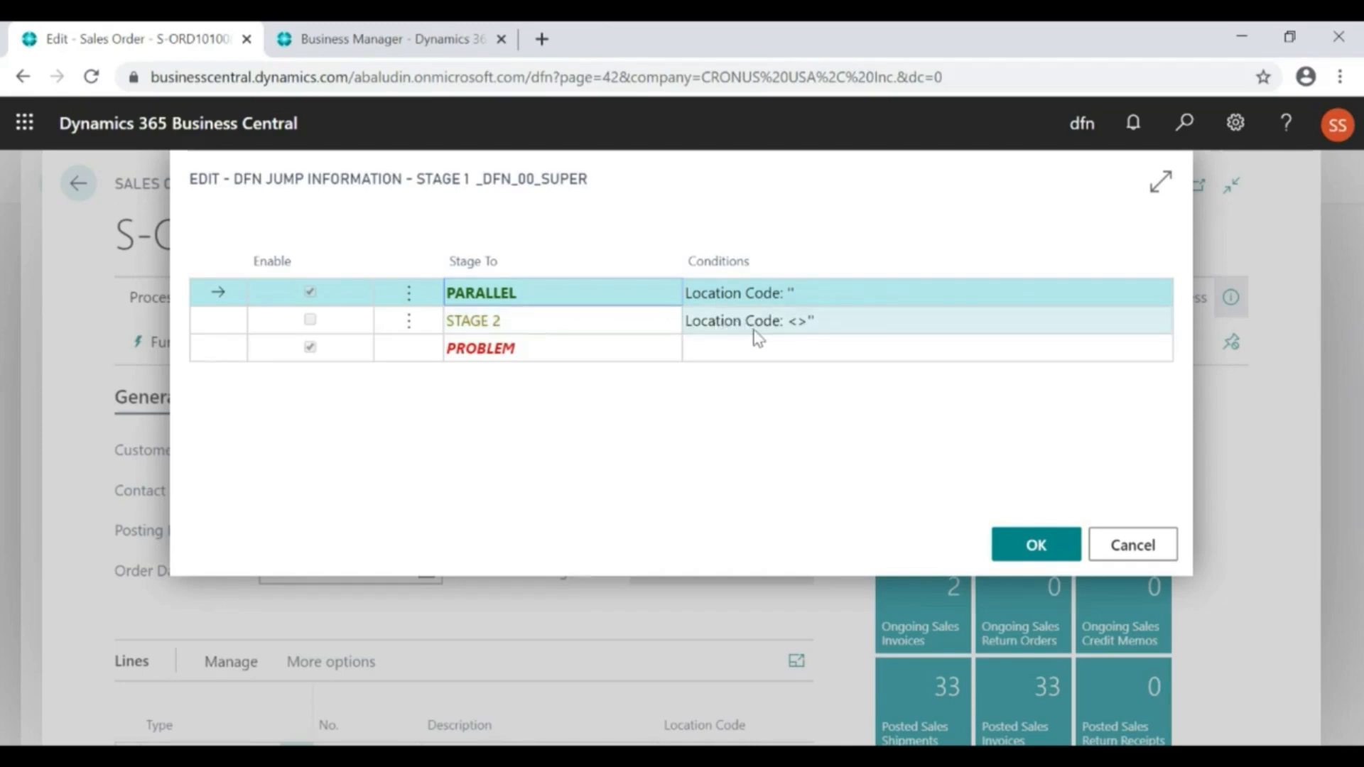
key("Escape")
Set the order's Location Code to EAST in the Shipping and Billing section
scroll(647, 600, "down", 3)
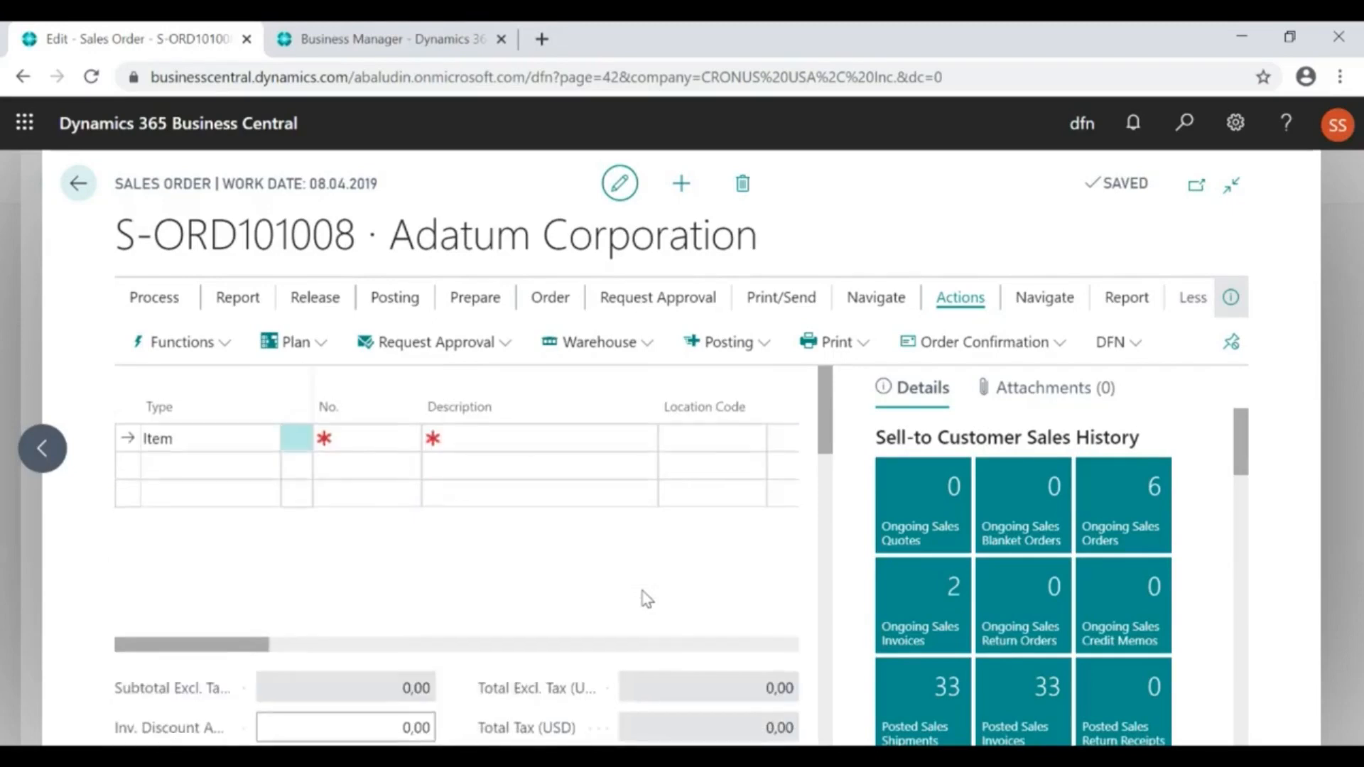
scroll(646, 597, "down", 5)
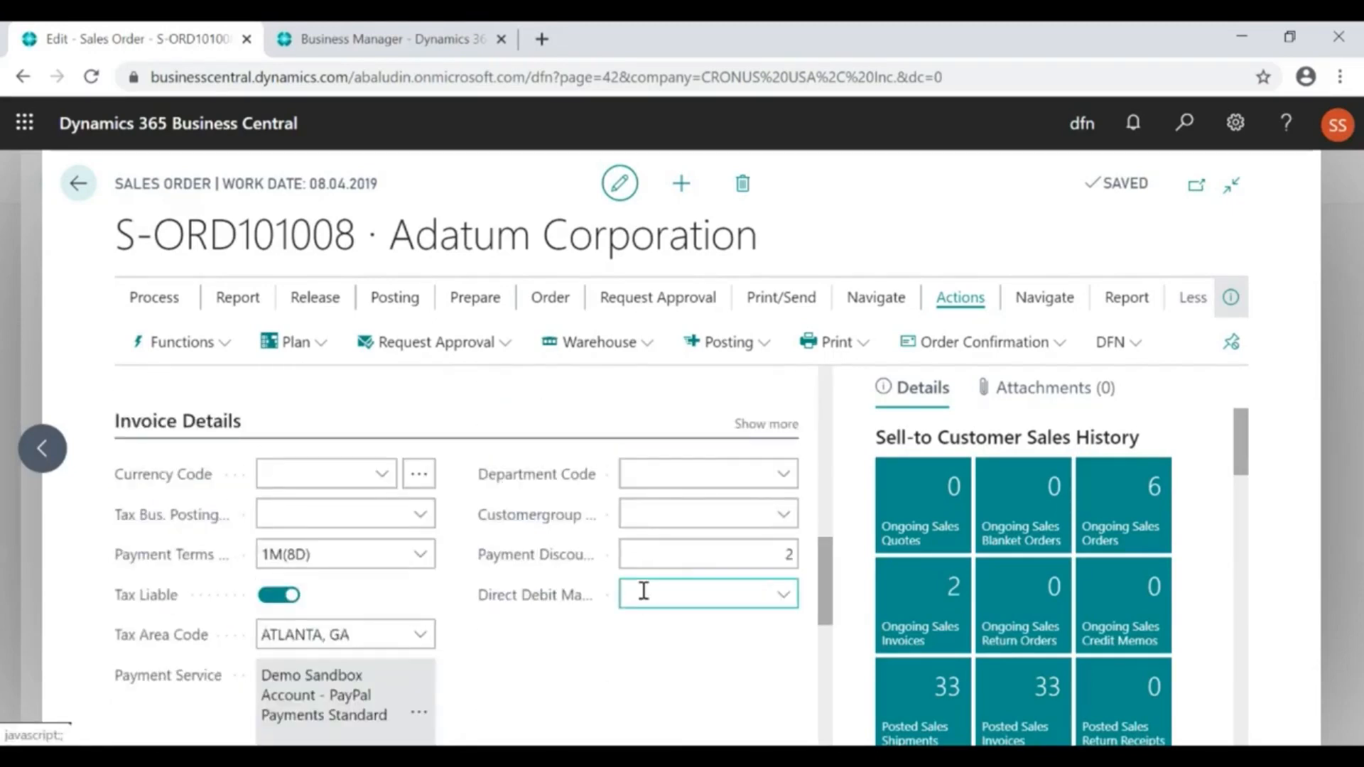
scroll(641, 589, "down", 5)
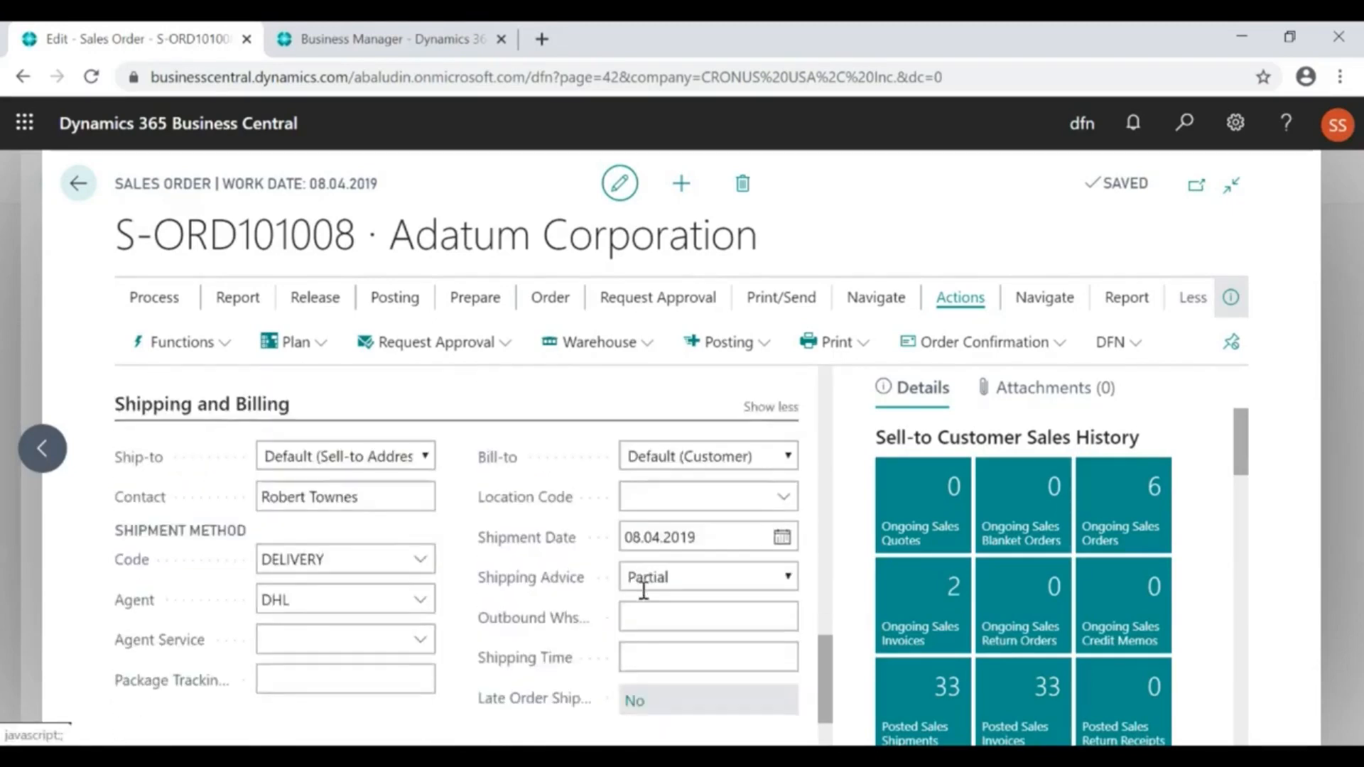
left_click(784, 499)
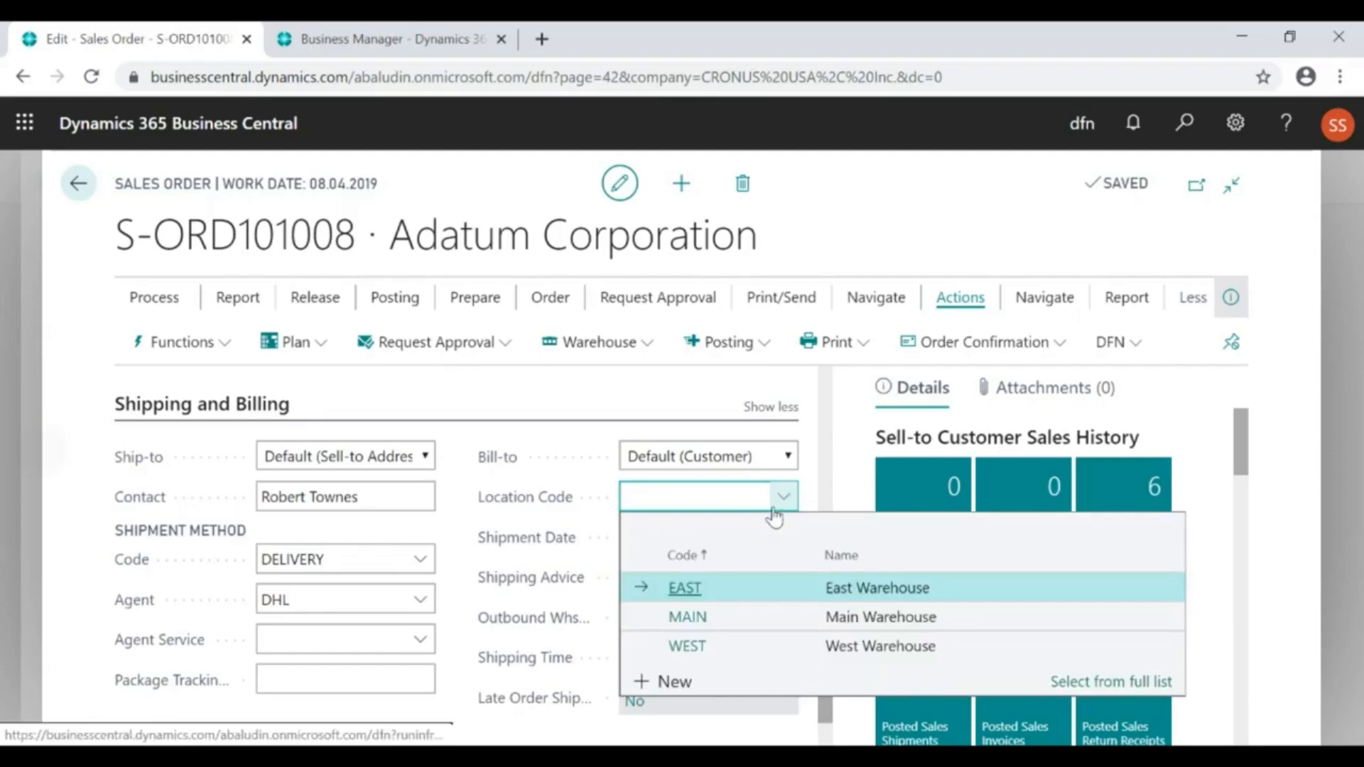
left_click(686, 586)
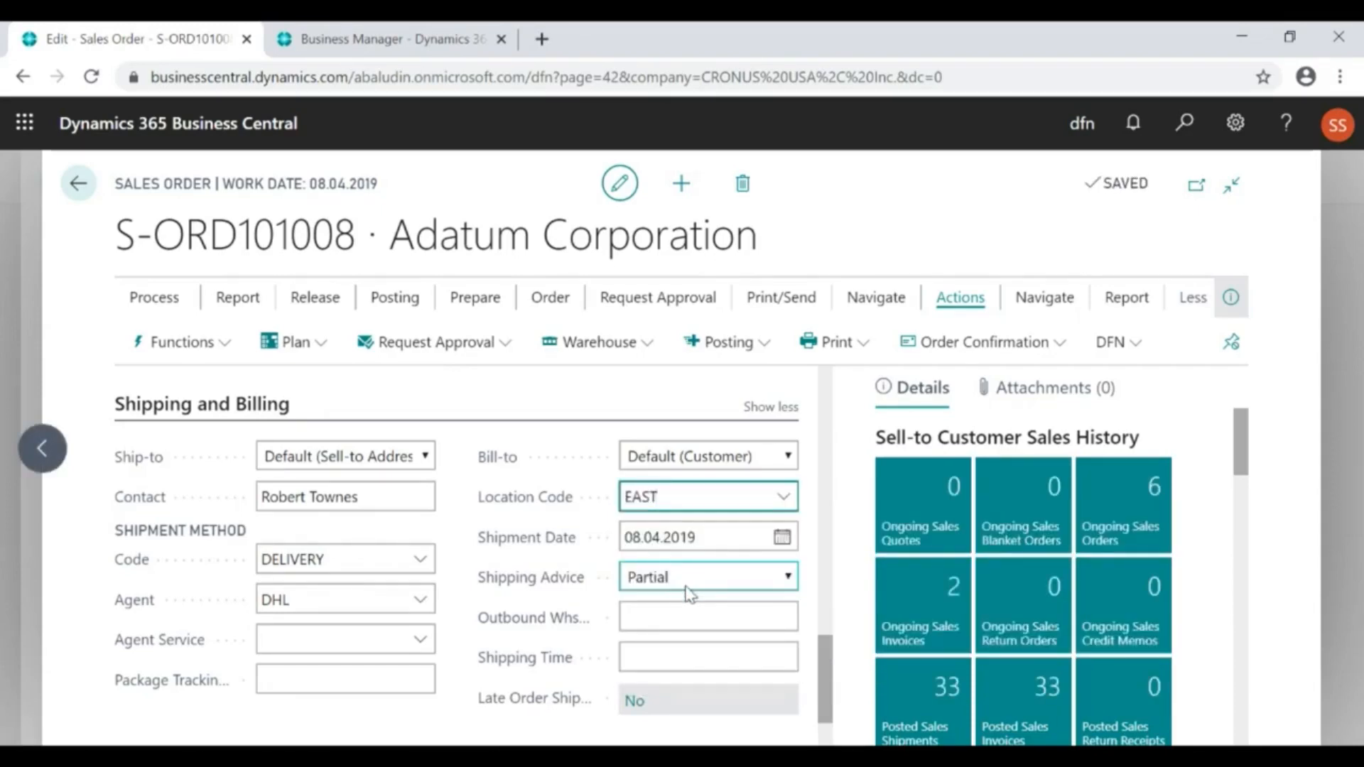
Send the sales order from Stage 1 to Stage 2
scroll(607, 490, "up", 8)
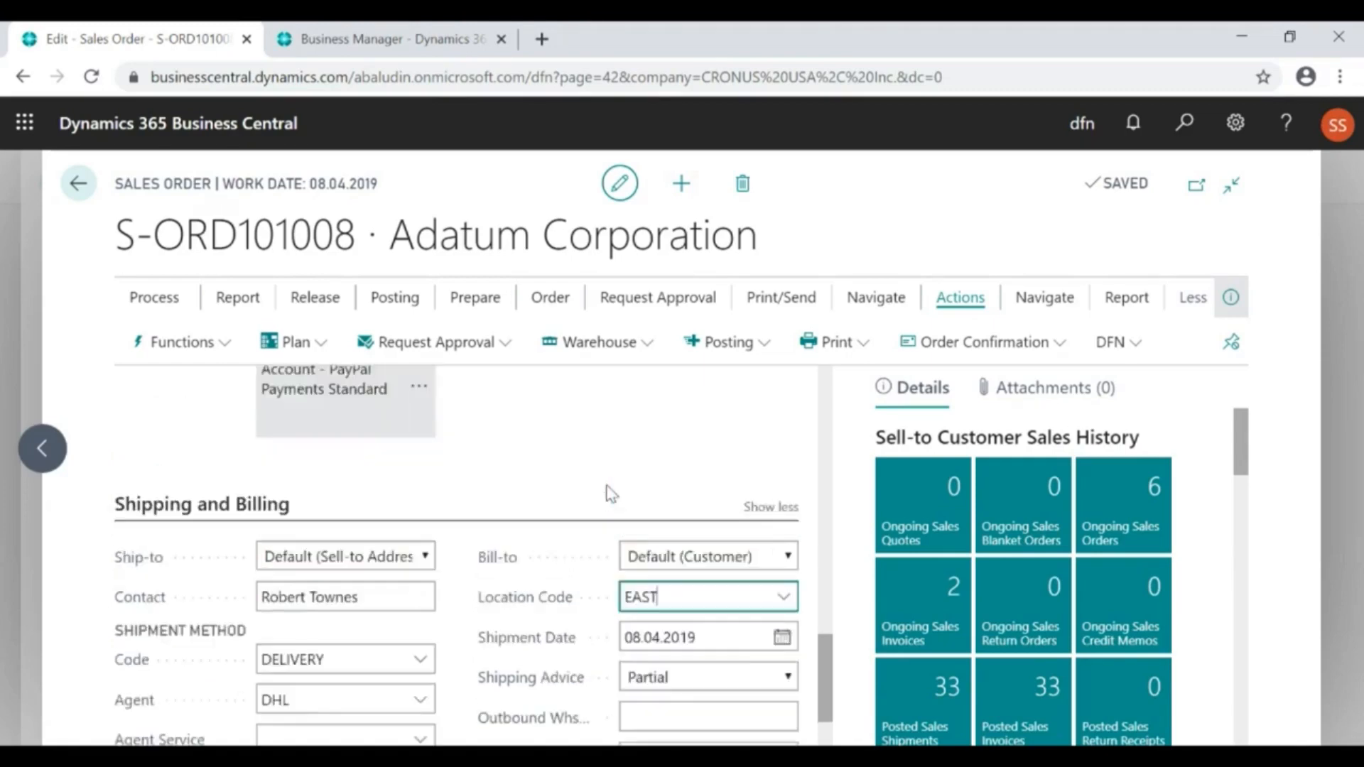
scroll(610, 490, "up", 5)
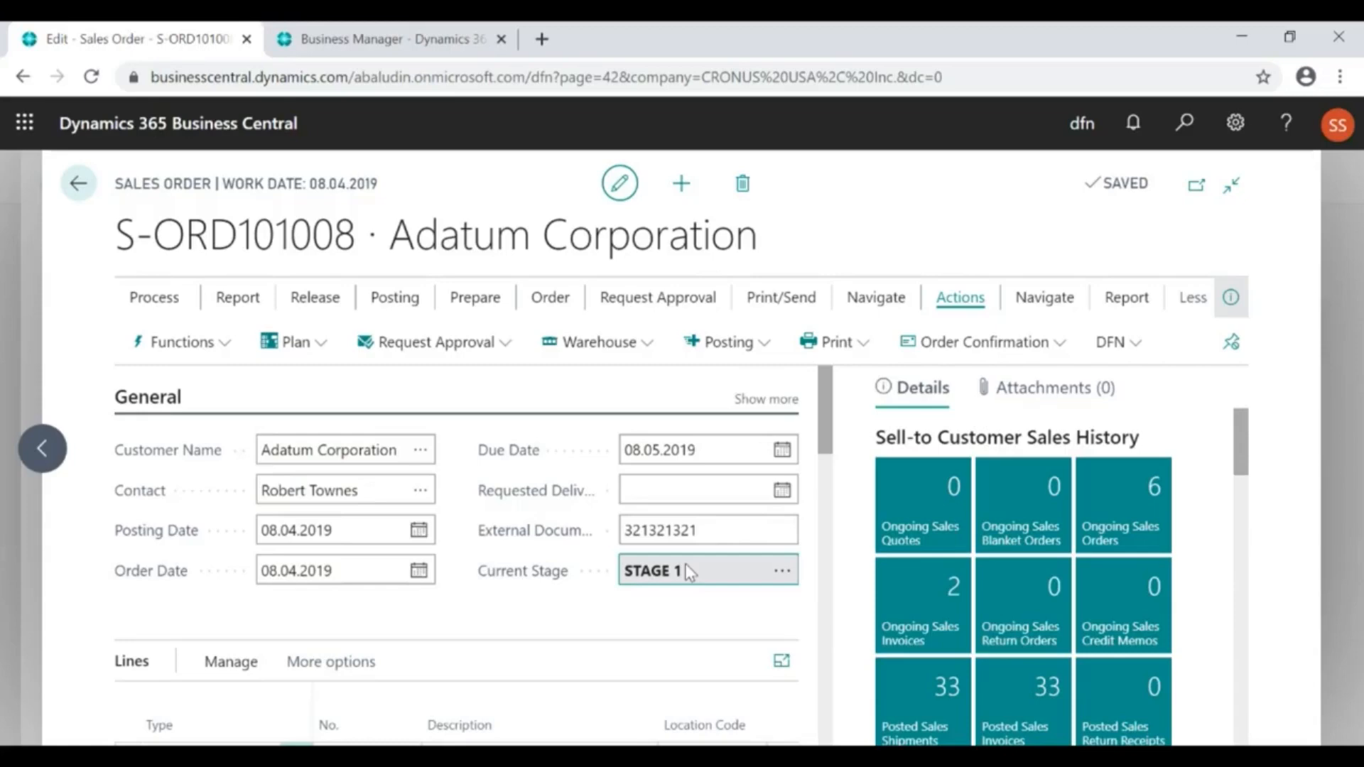
left_click(782, 572)
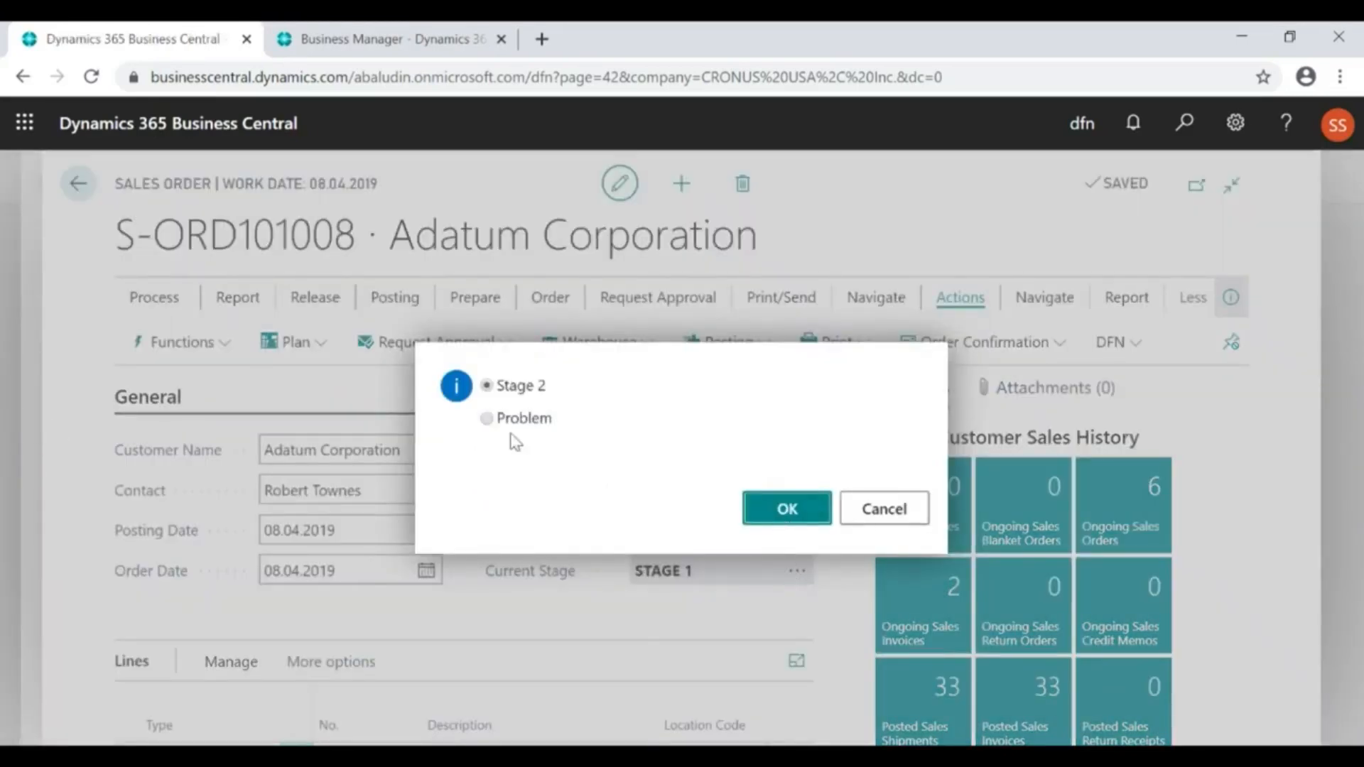
left_click(790, 511)
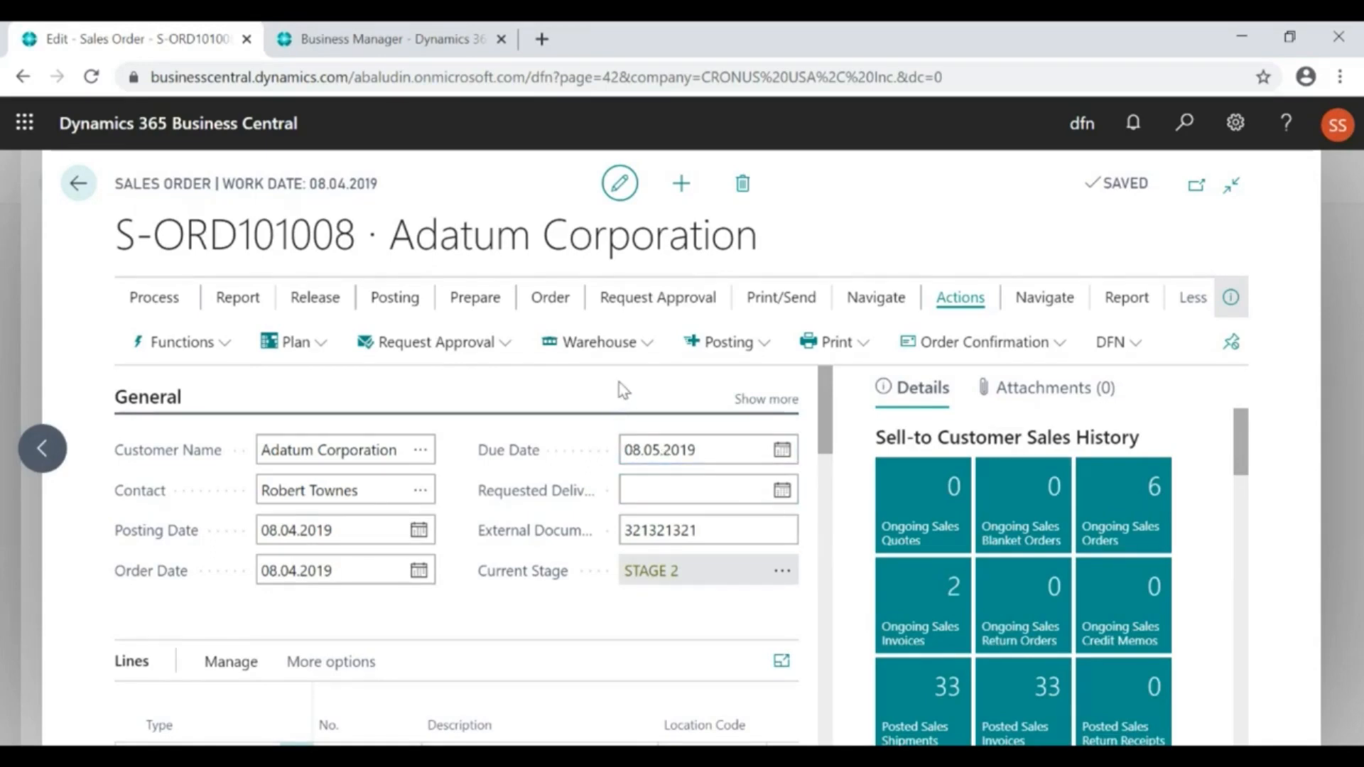
Try to post the sales order while it is at Stage 2, and return to the order
left_click(729, 343)
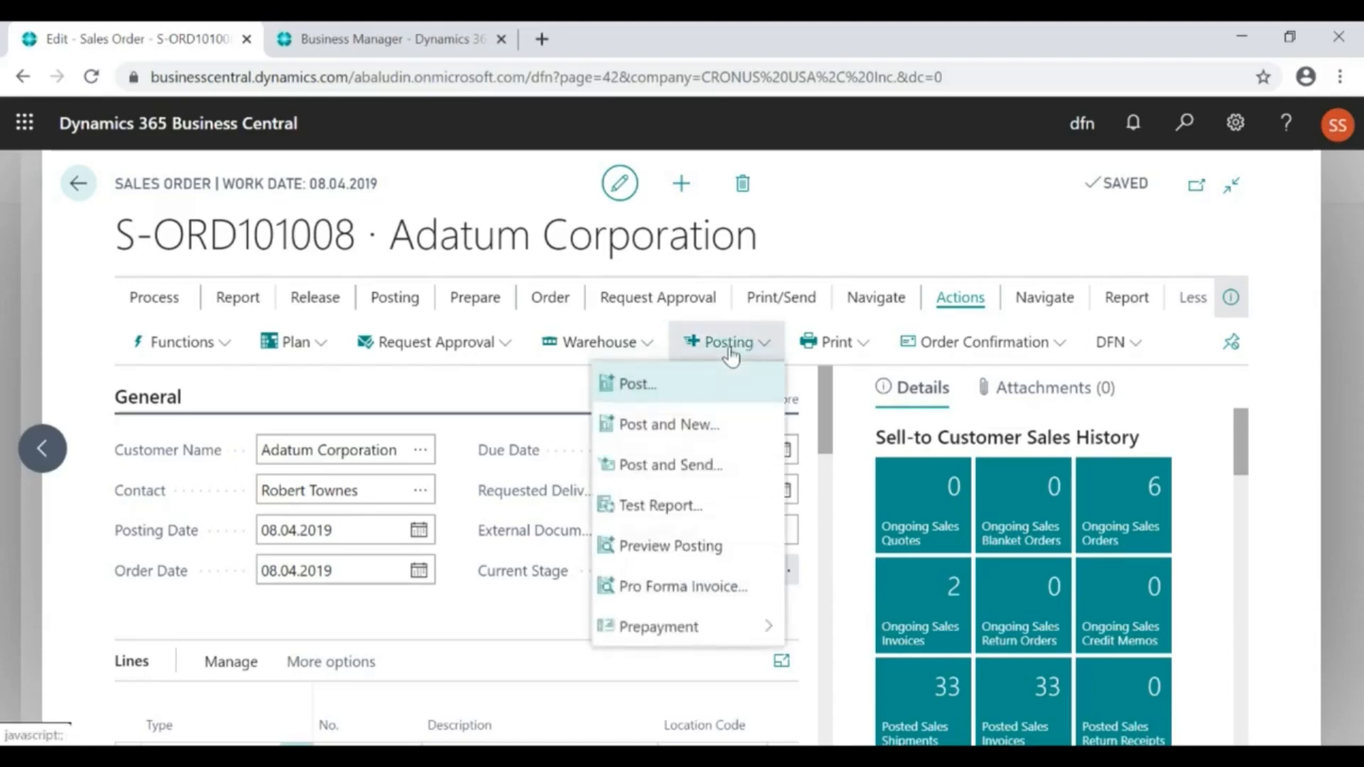
left_click(631, 387)
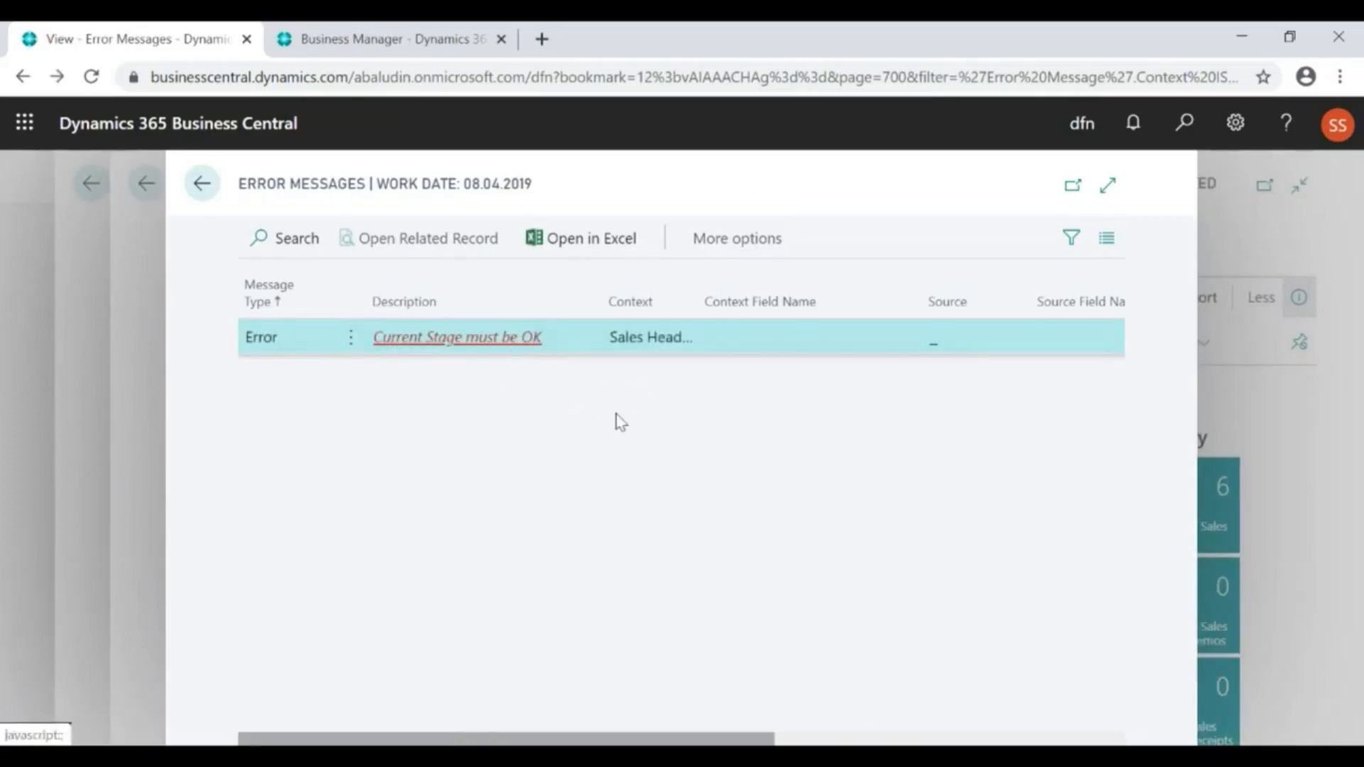
key("Escape")
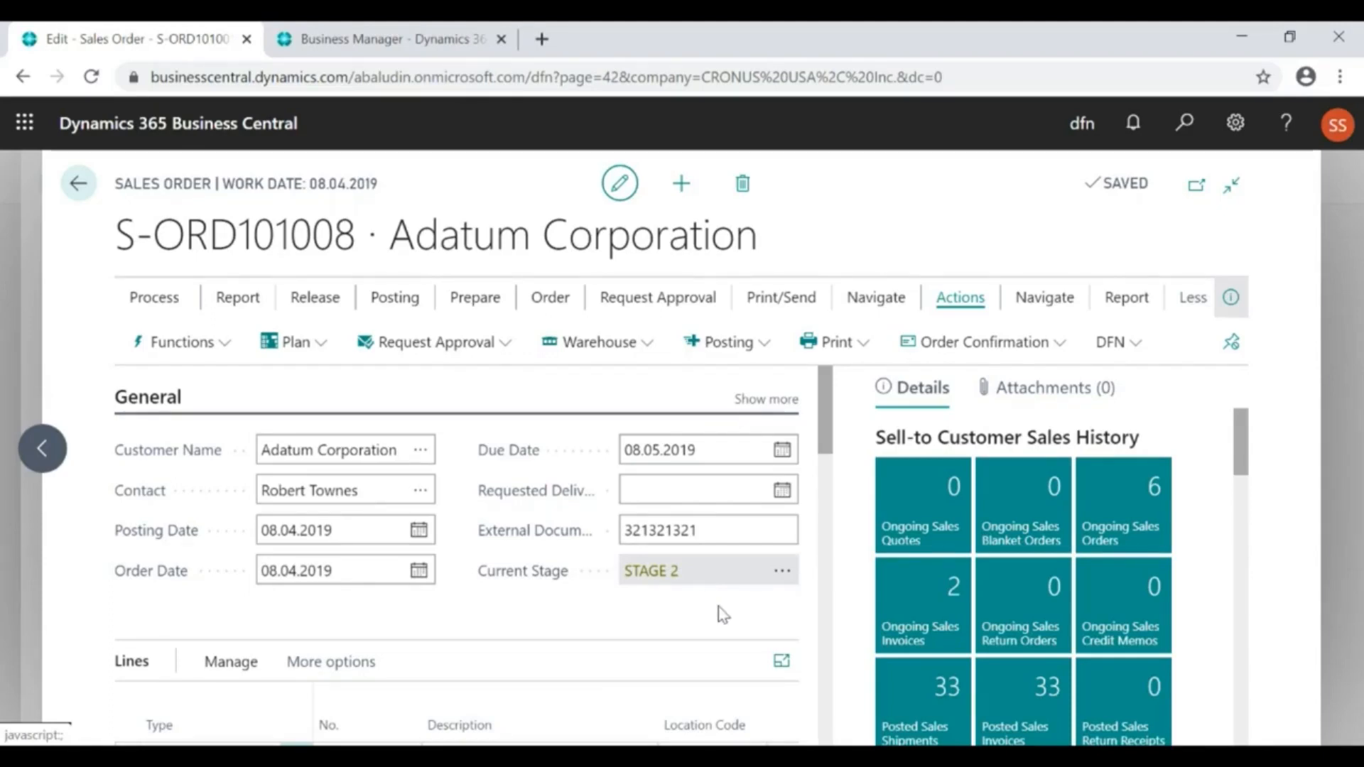
Send the order from Stage 2 to the Problem stage with the comment "something went wrong"
left_click(784, 573)
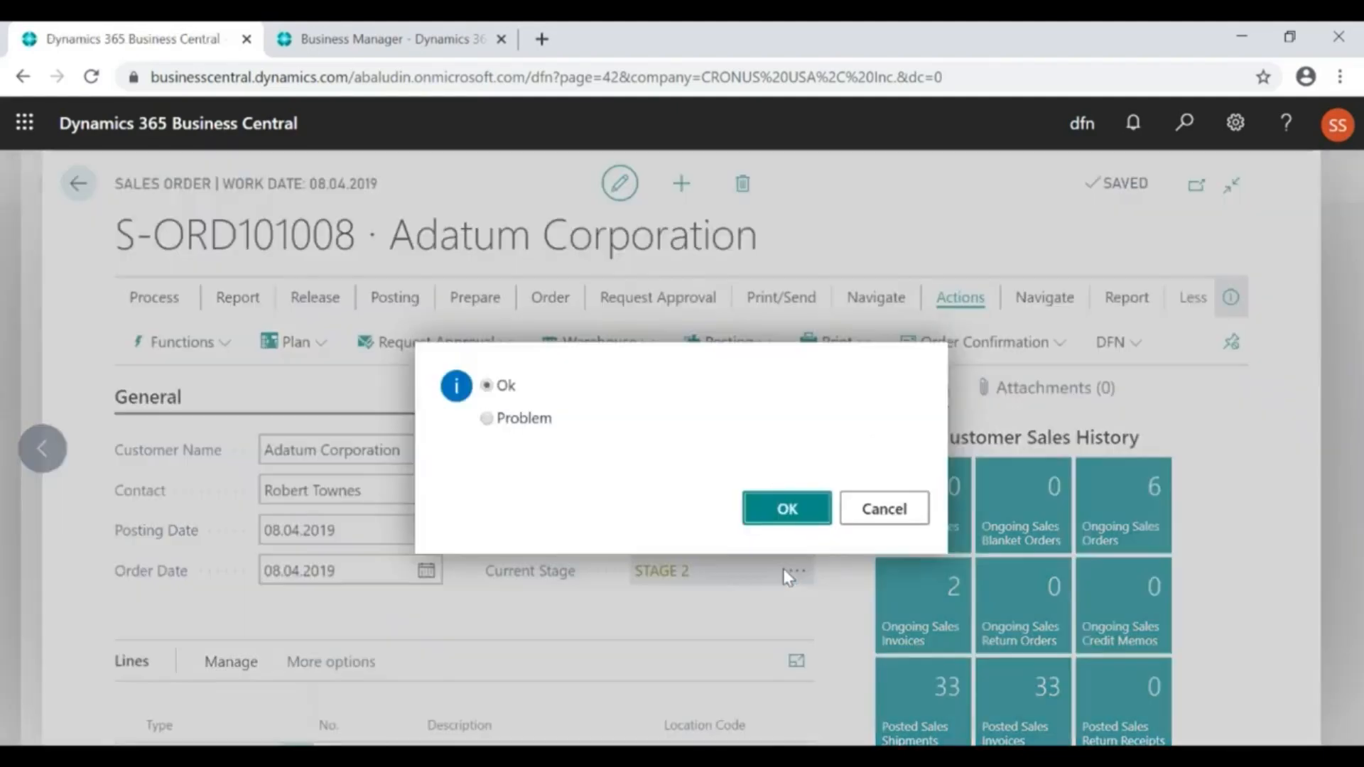
left_click(533, 421)
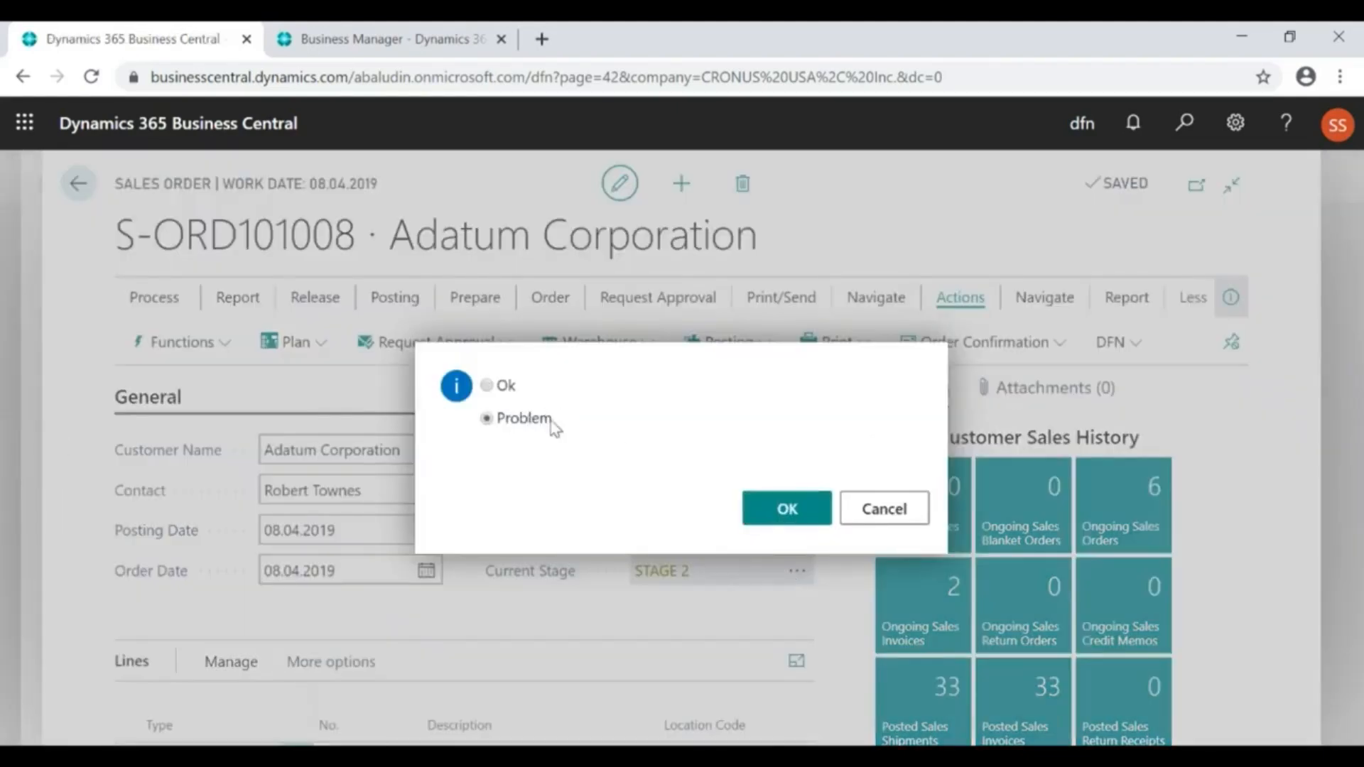
left_click(795, 510)
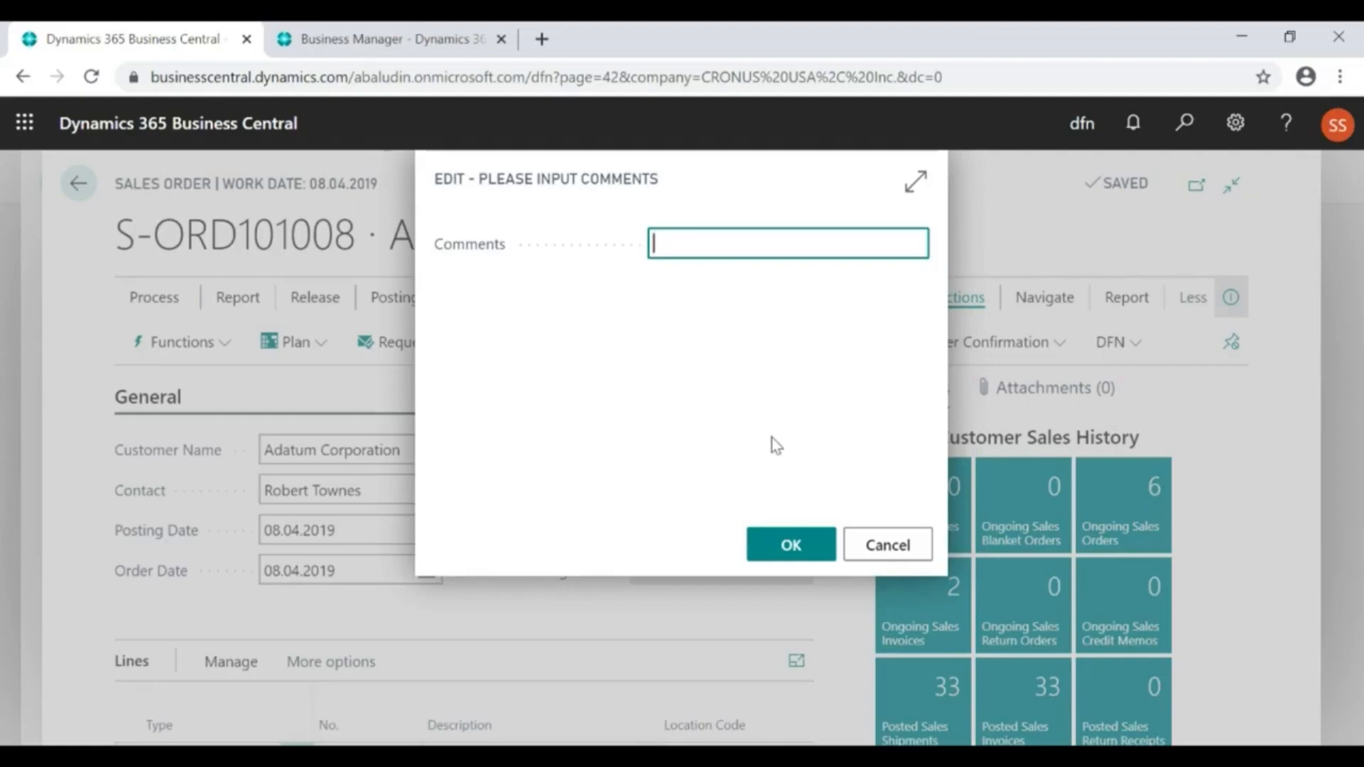
type("something wen")
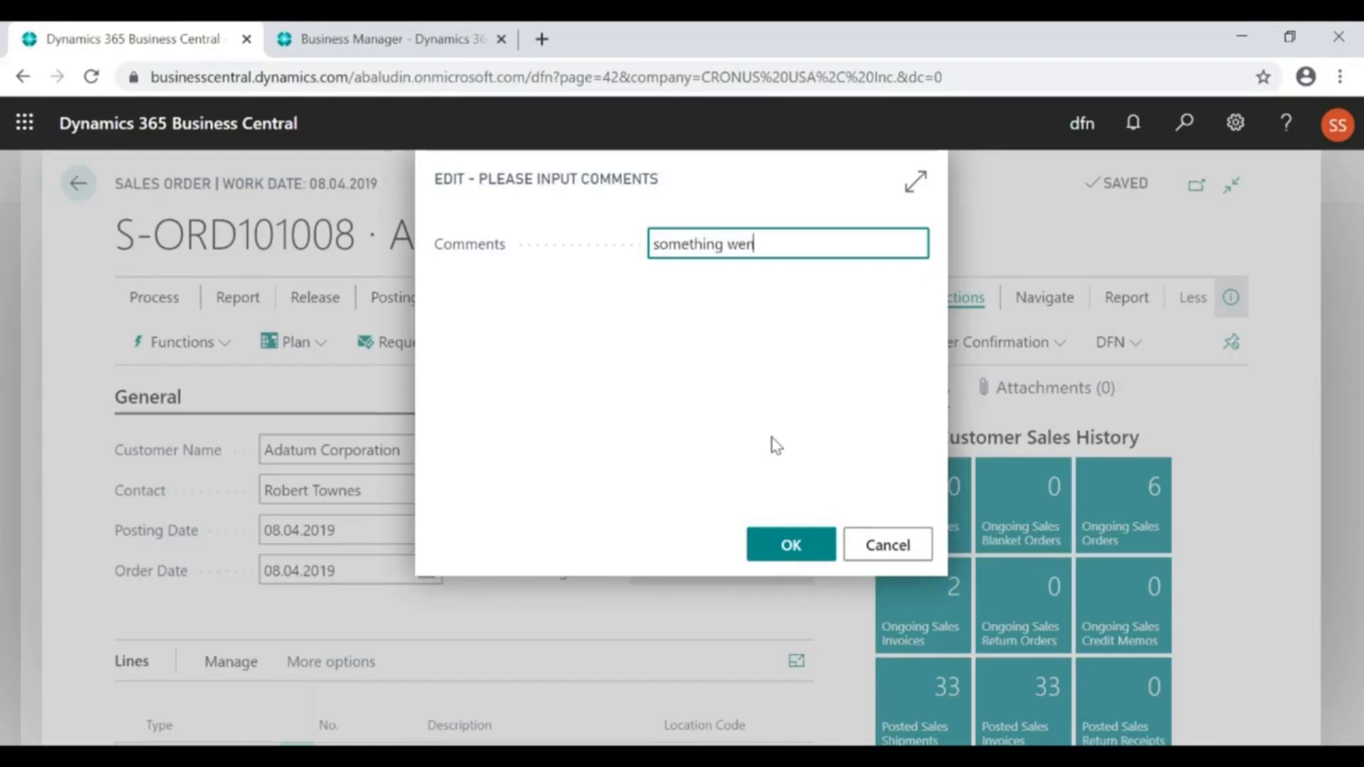
type("t wrong")
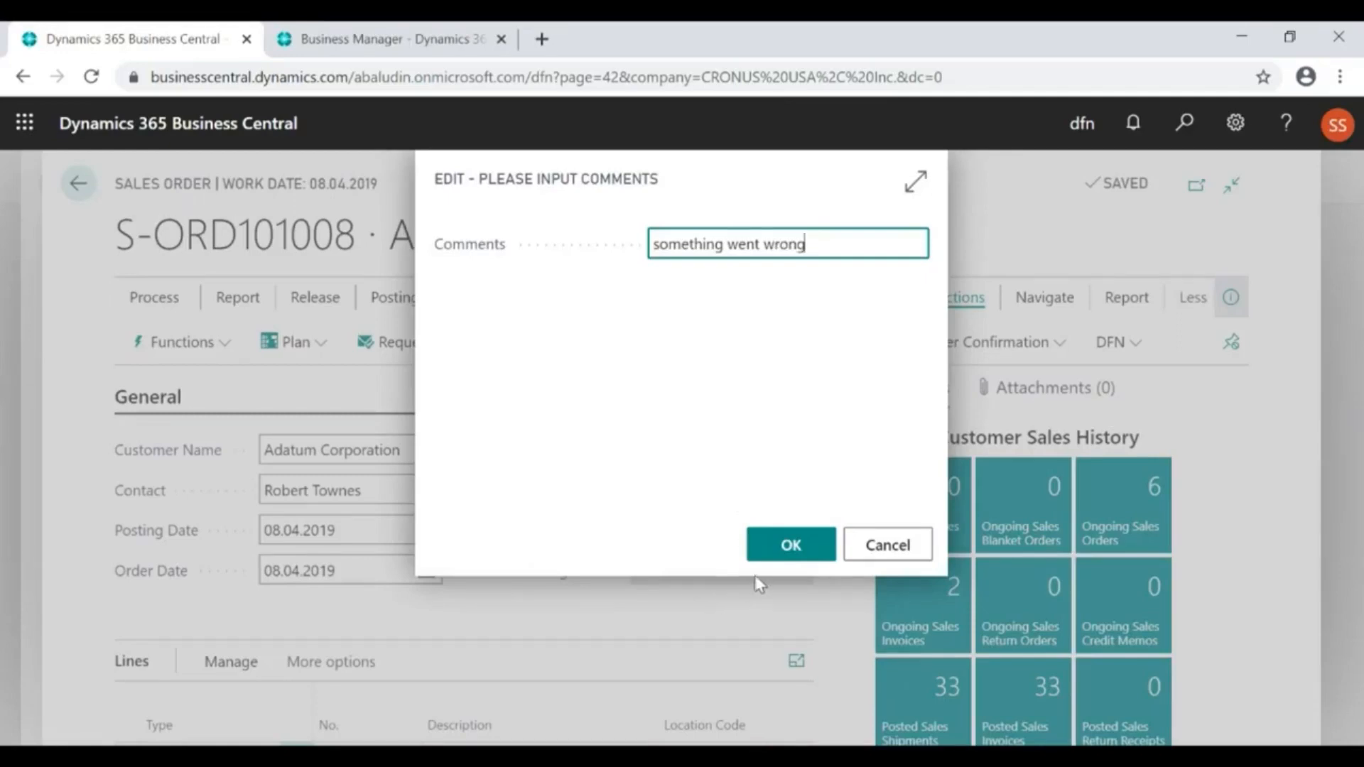
left_click(776, 548)
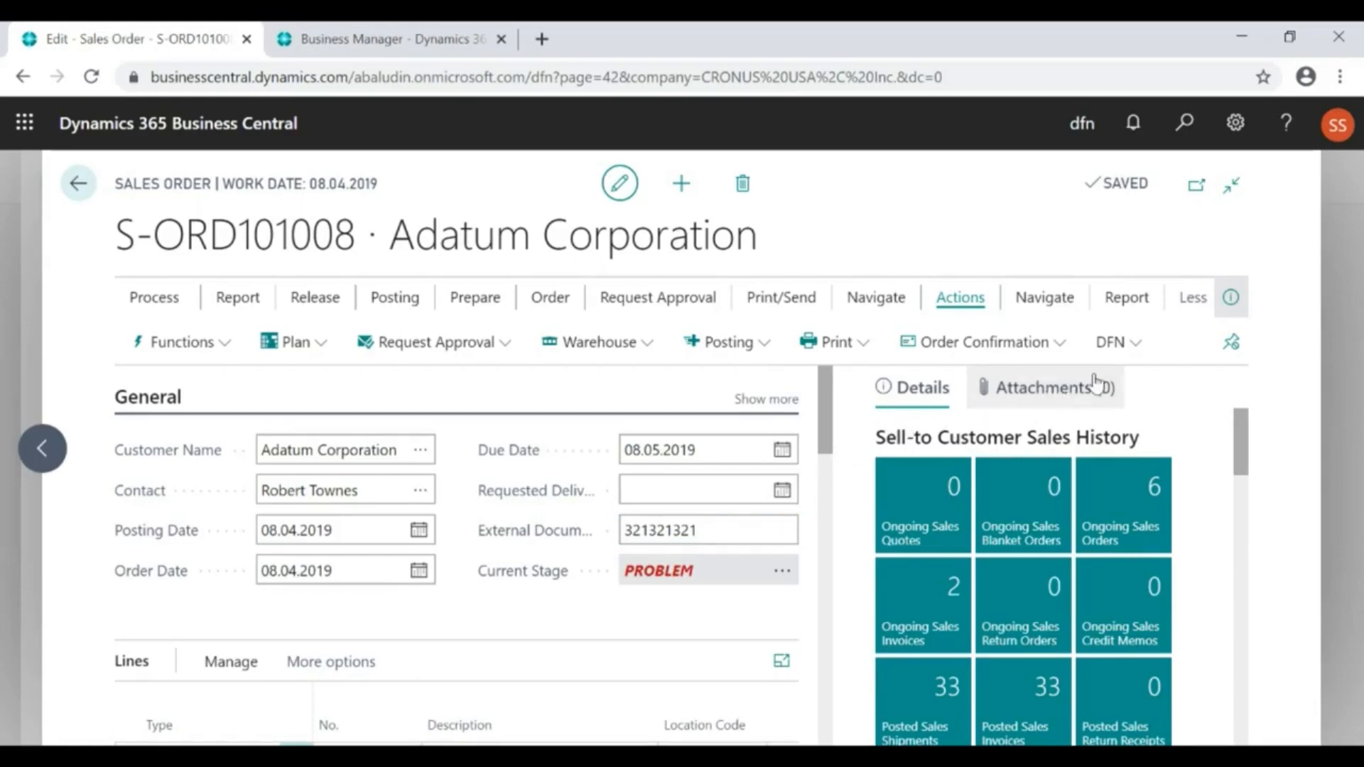
Open the sales order's DFN history log and switch it from the Jump view to All event types
left_click(1140, 345)
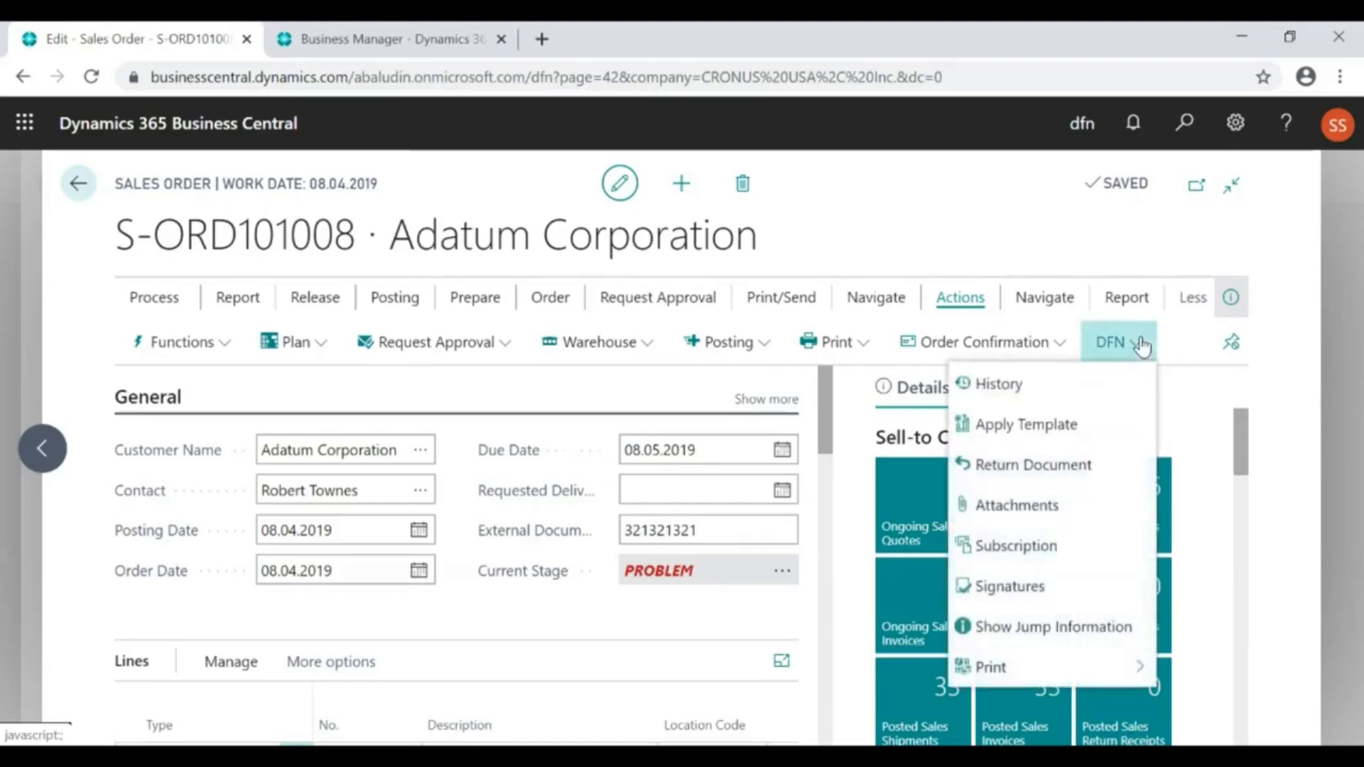
left_click(1019, 387)
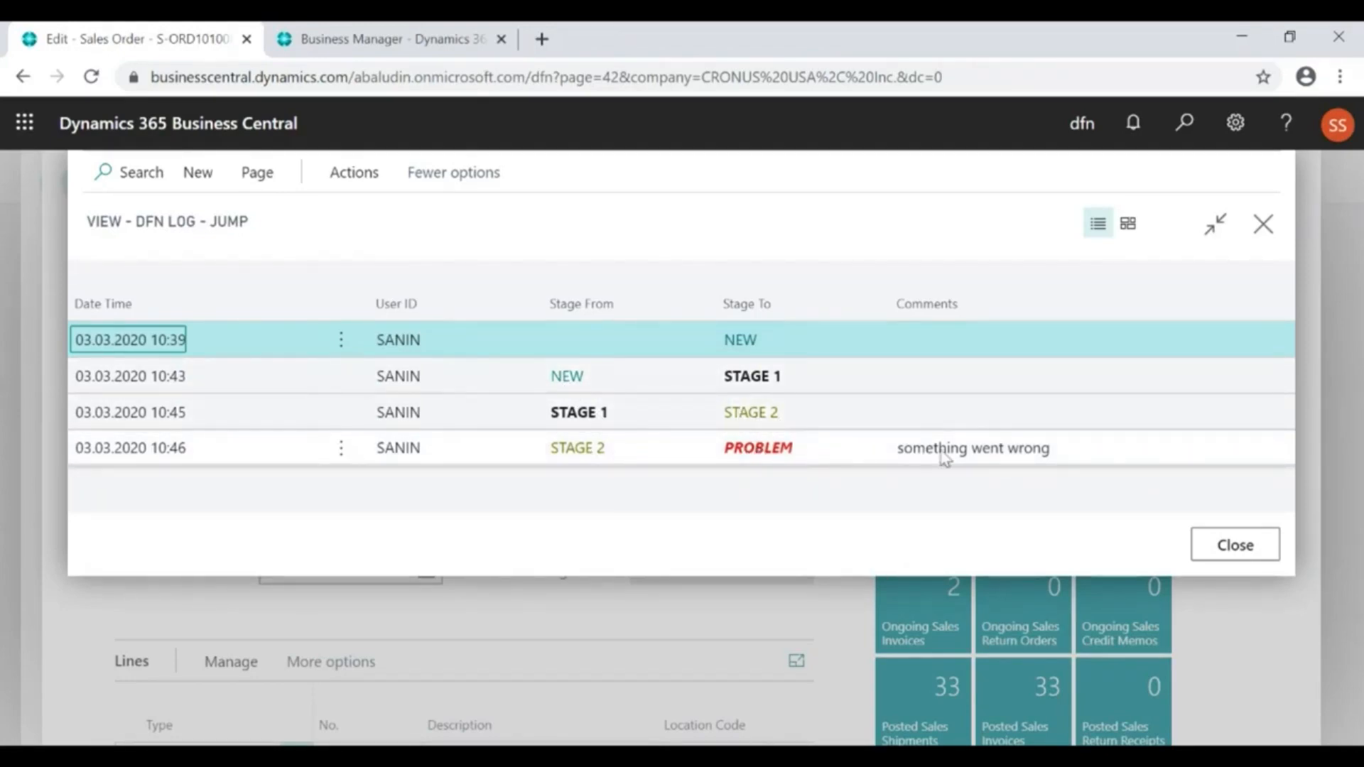
left_click(358, 179)
left_click(216, 221)
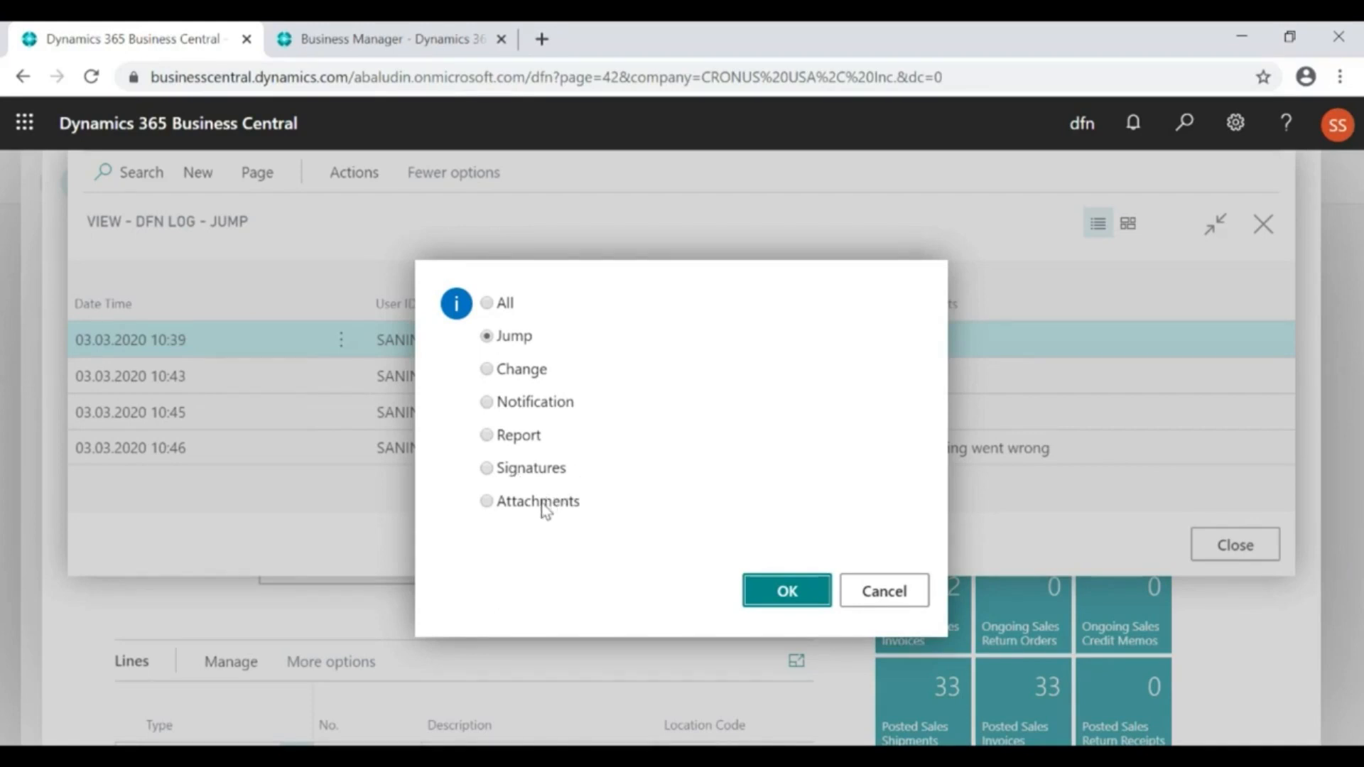
left_click(487, 304)
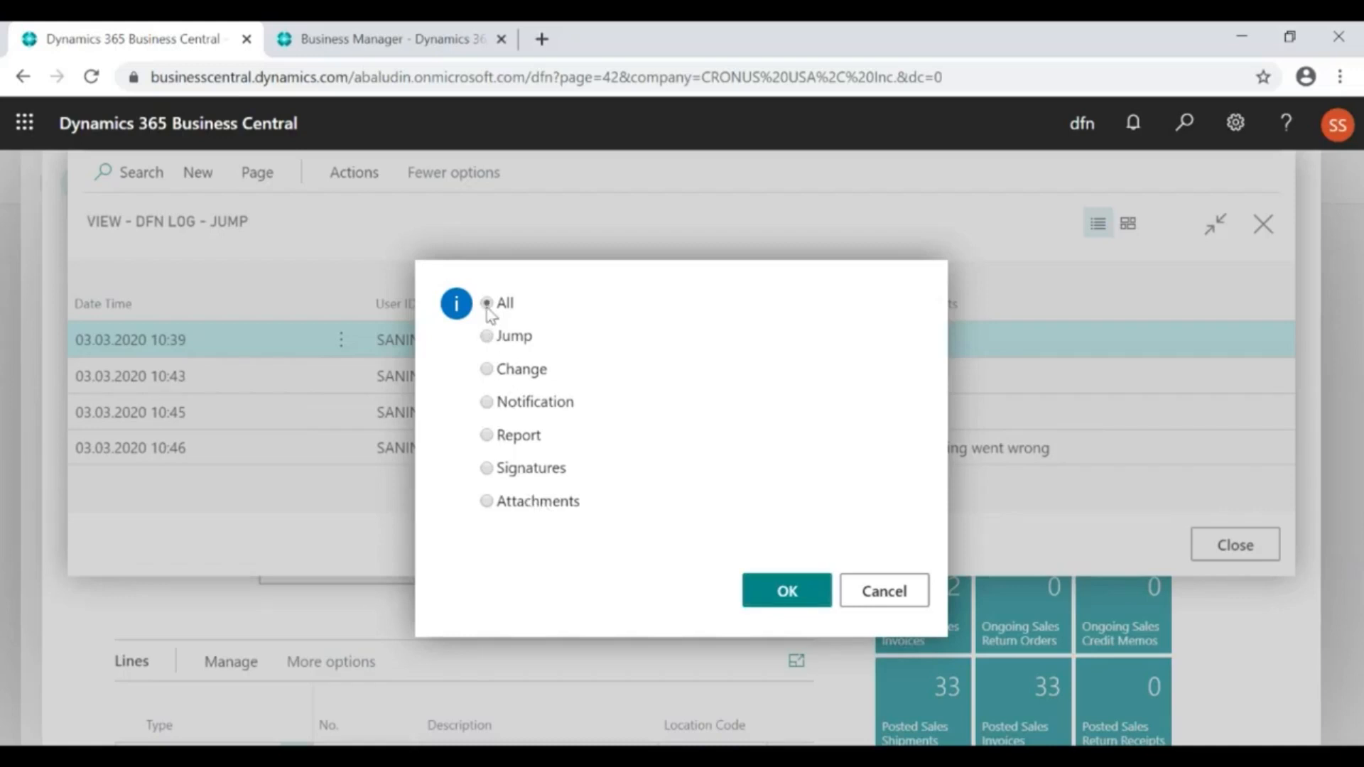
left_click(801, 599)
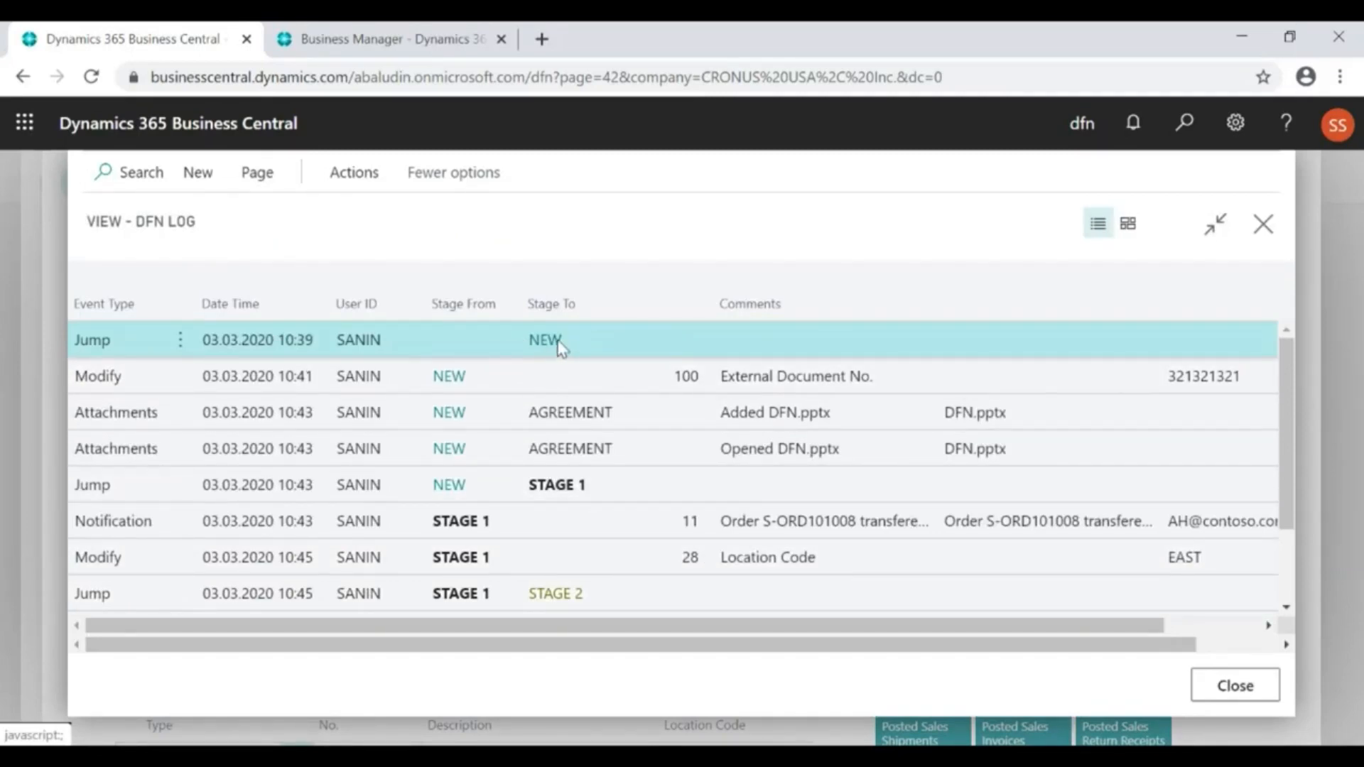
Examine the field change, attachment, stage jump and notification entries in the full DFN log, and return to the order
left_click(753, 384)
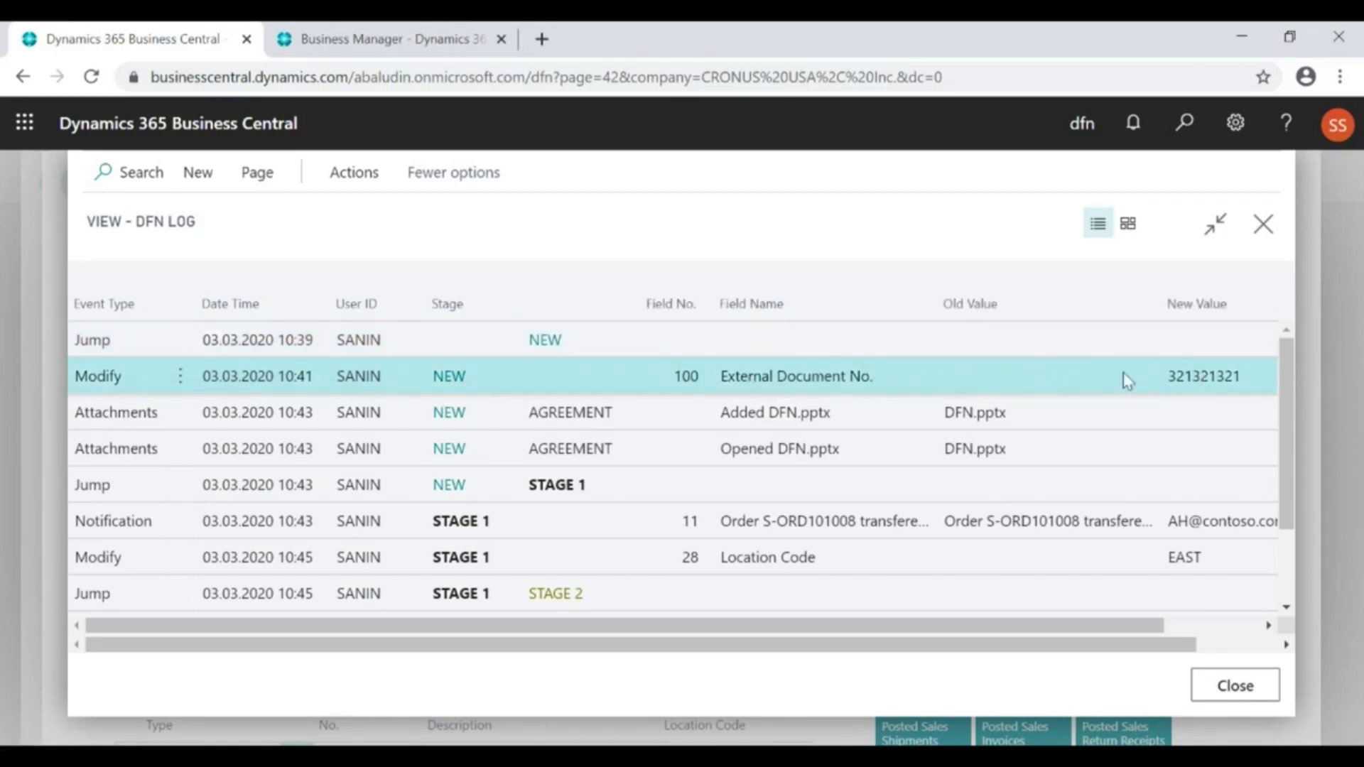
left_click(557, 424)
left_click(744, 421)
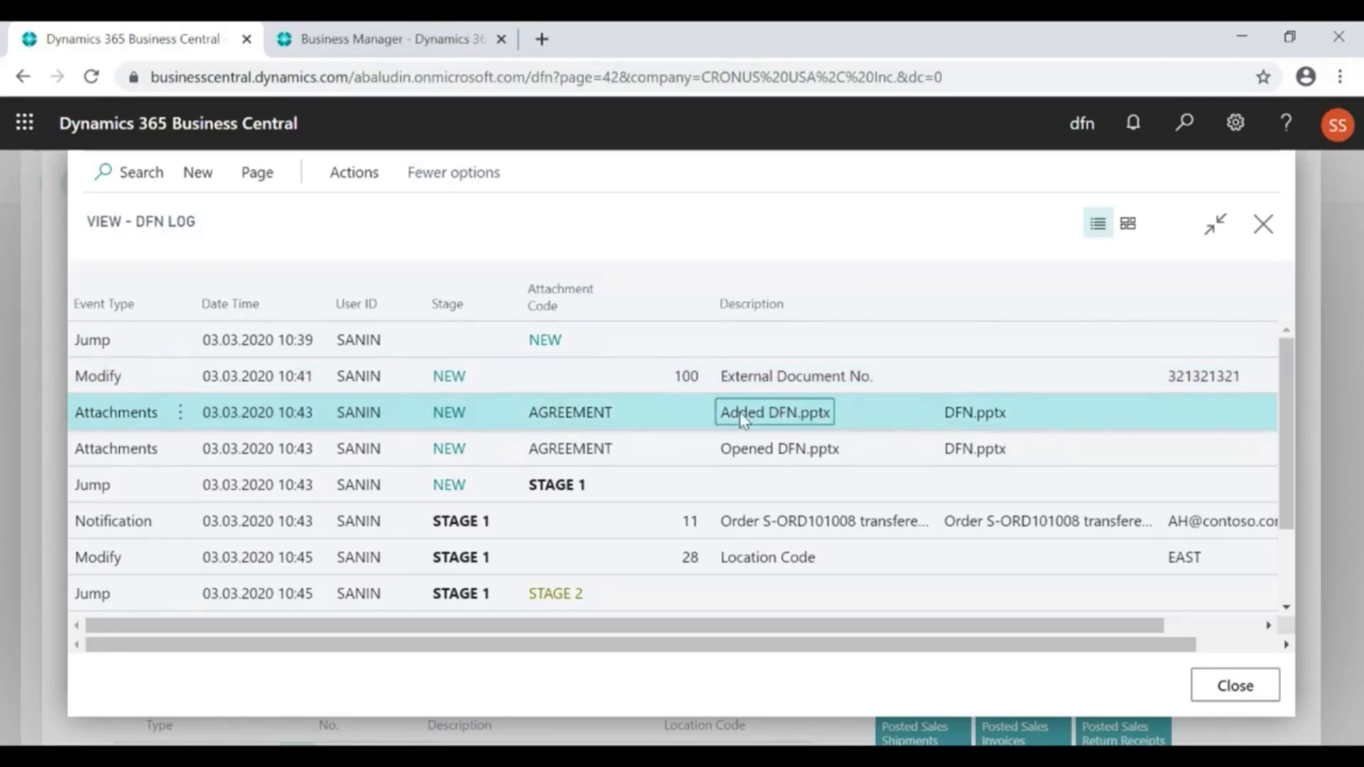
left_click(755, 463)
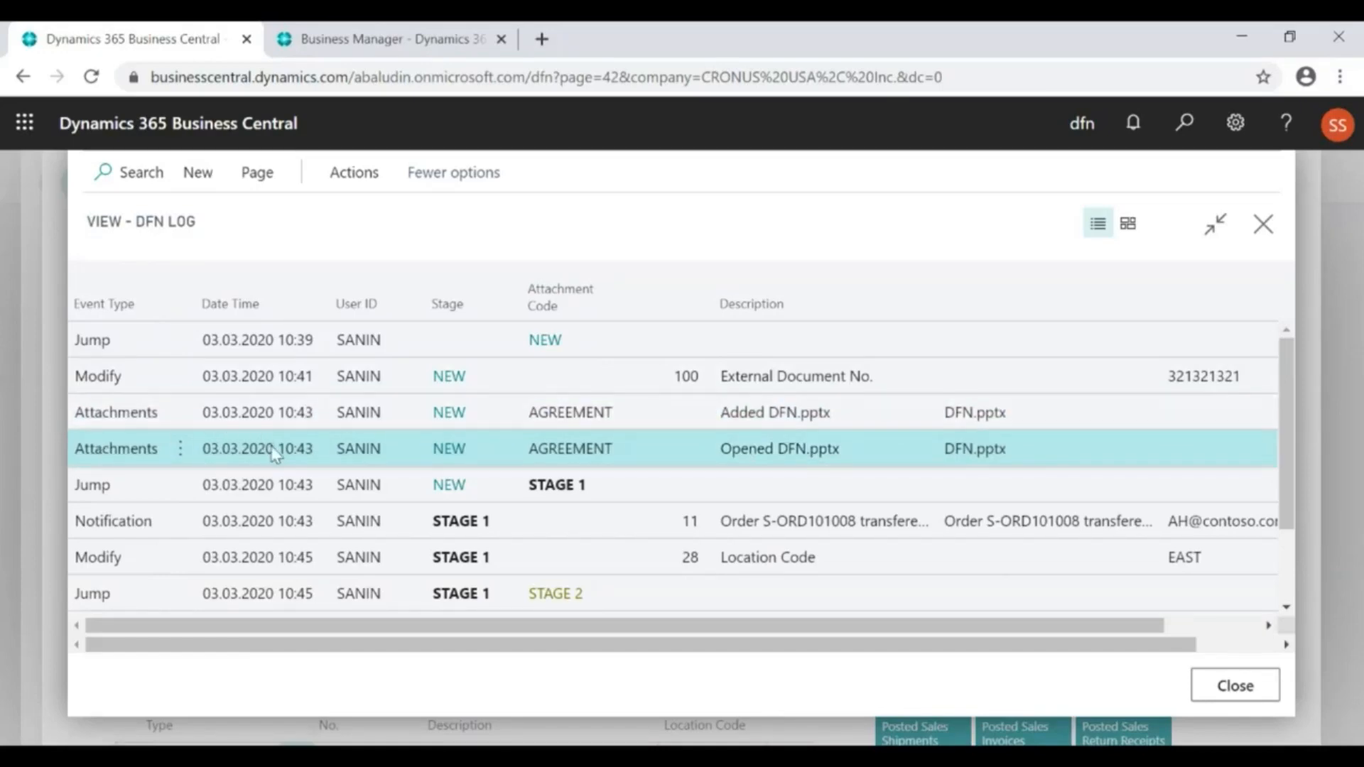
left_click(556, 486)
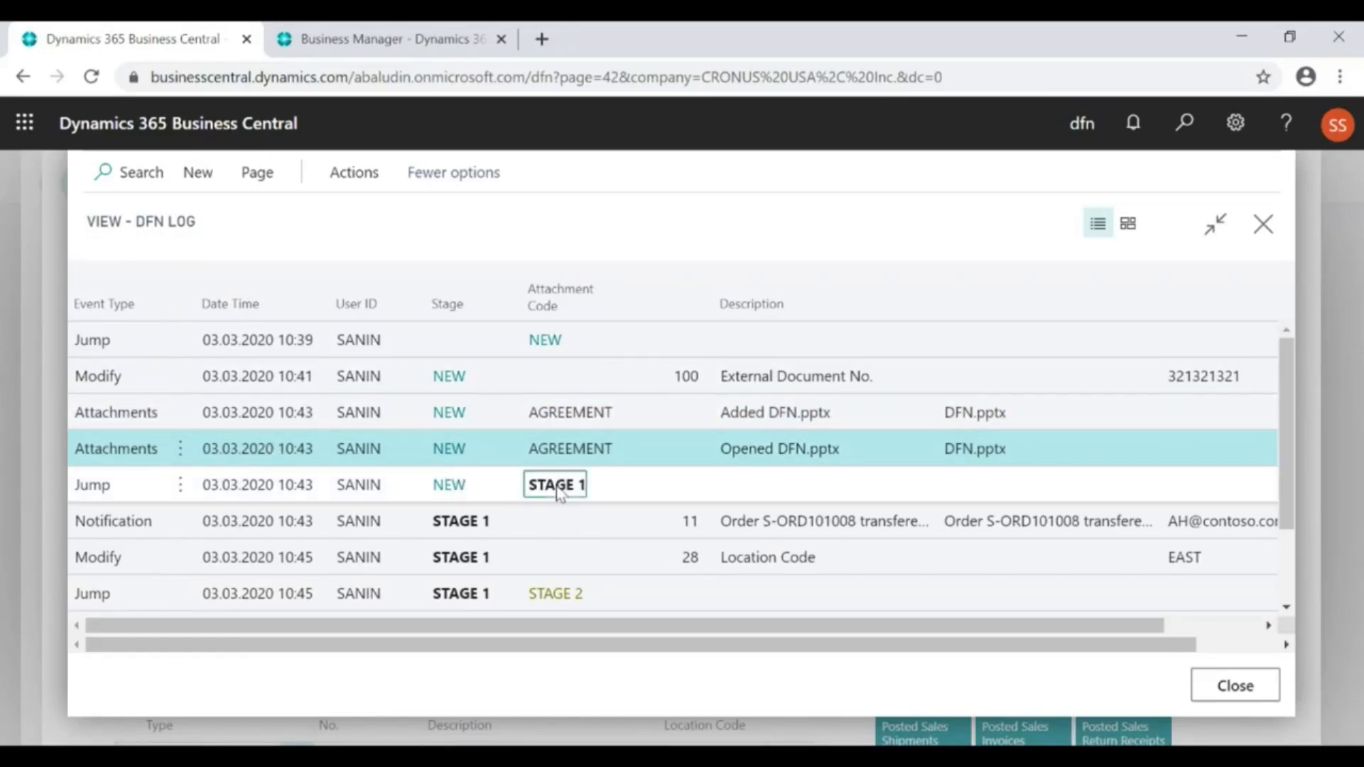
left_click(787, 523)
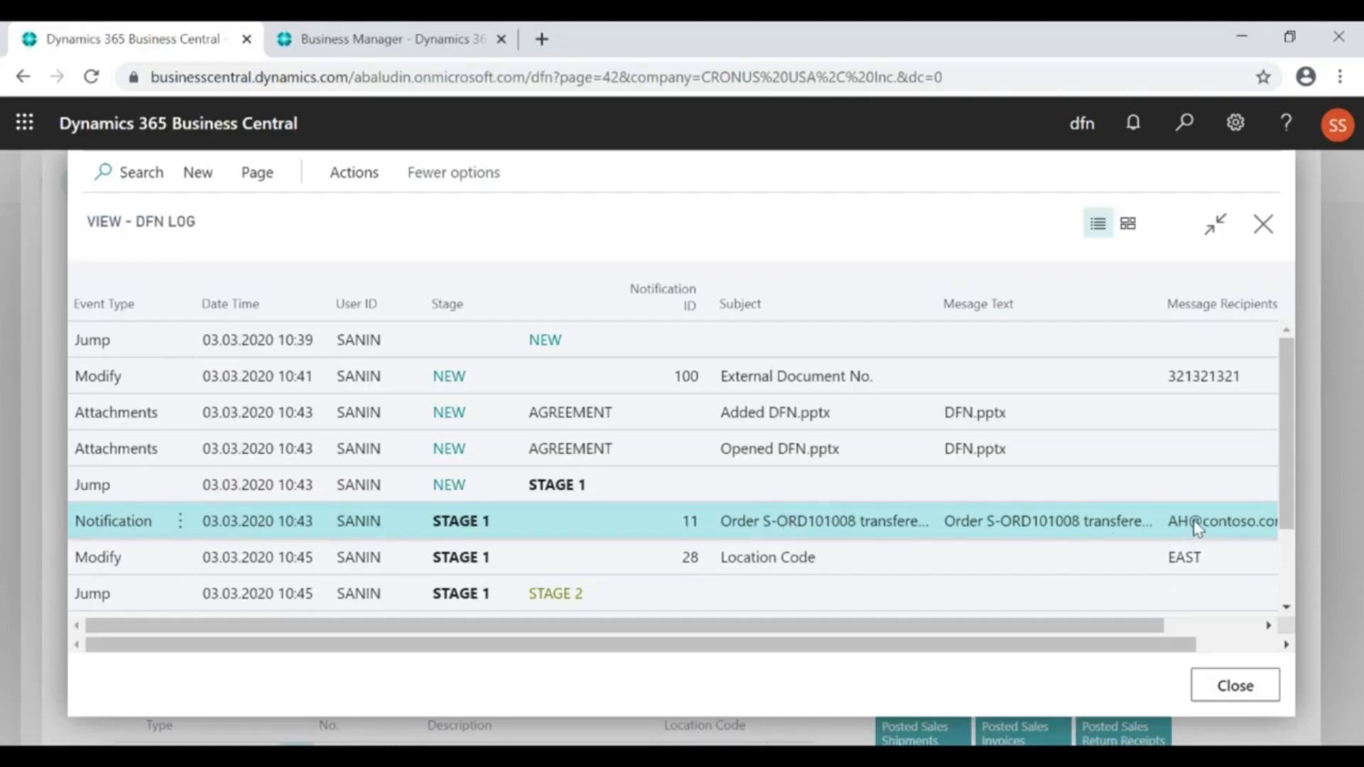
scroll(963, 530, "down", 3)
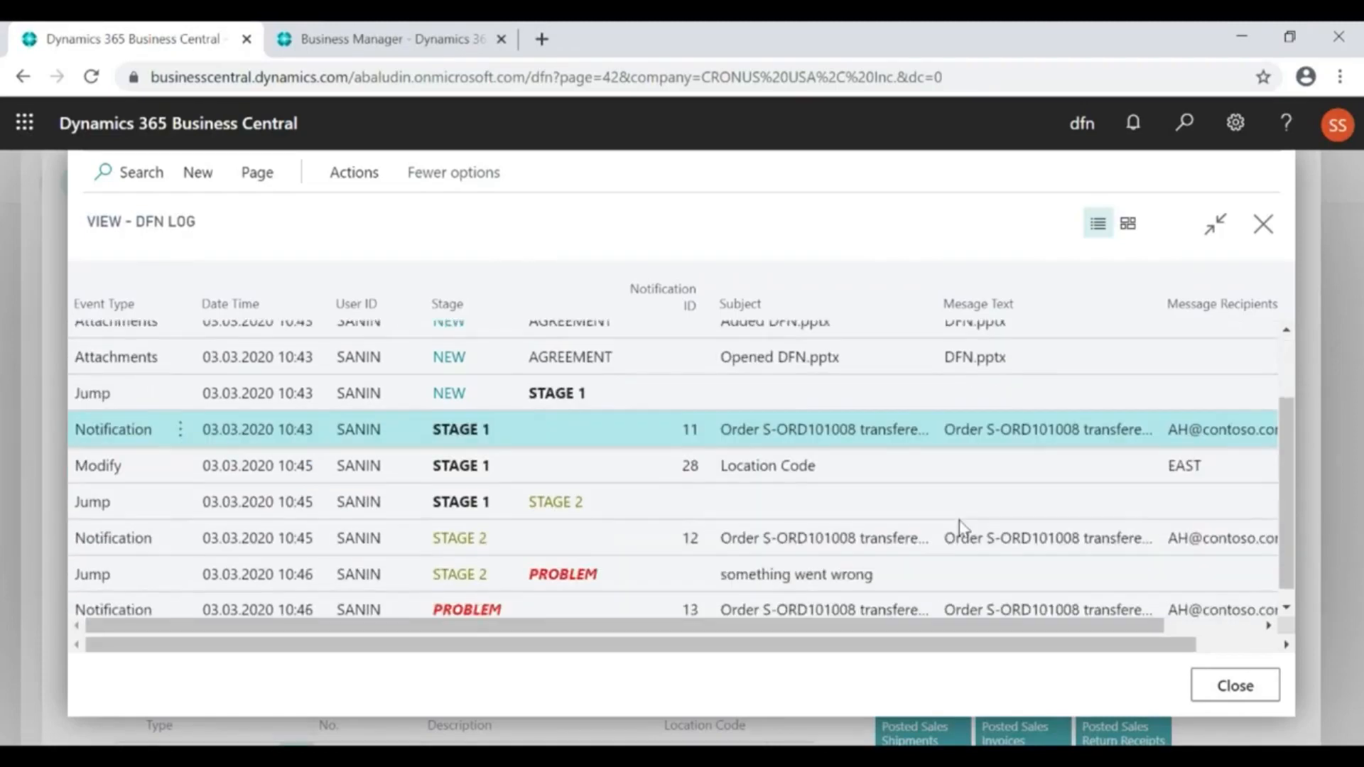
left_click(776, 456)
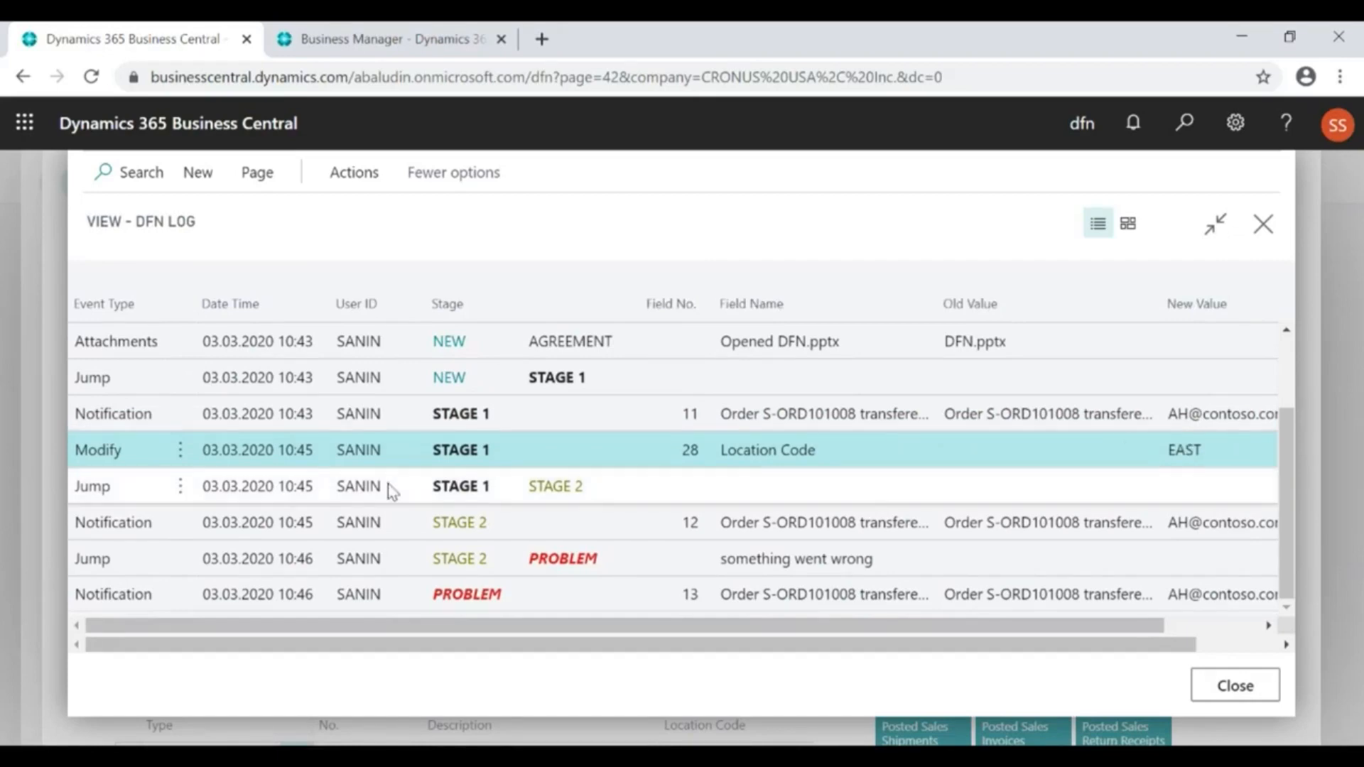
left_click(555, 492)
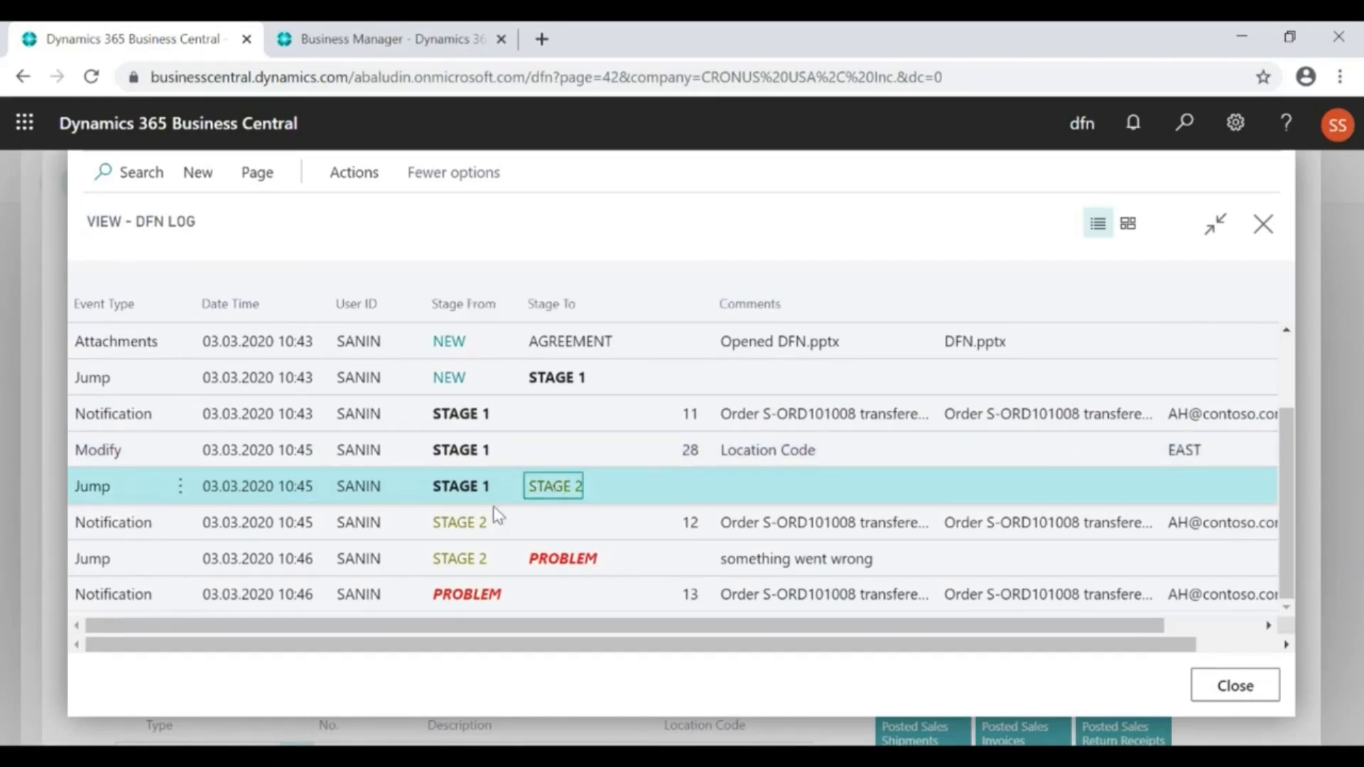
left_click(561, 559)
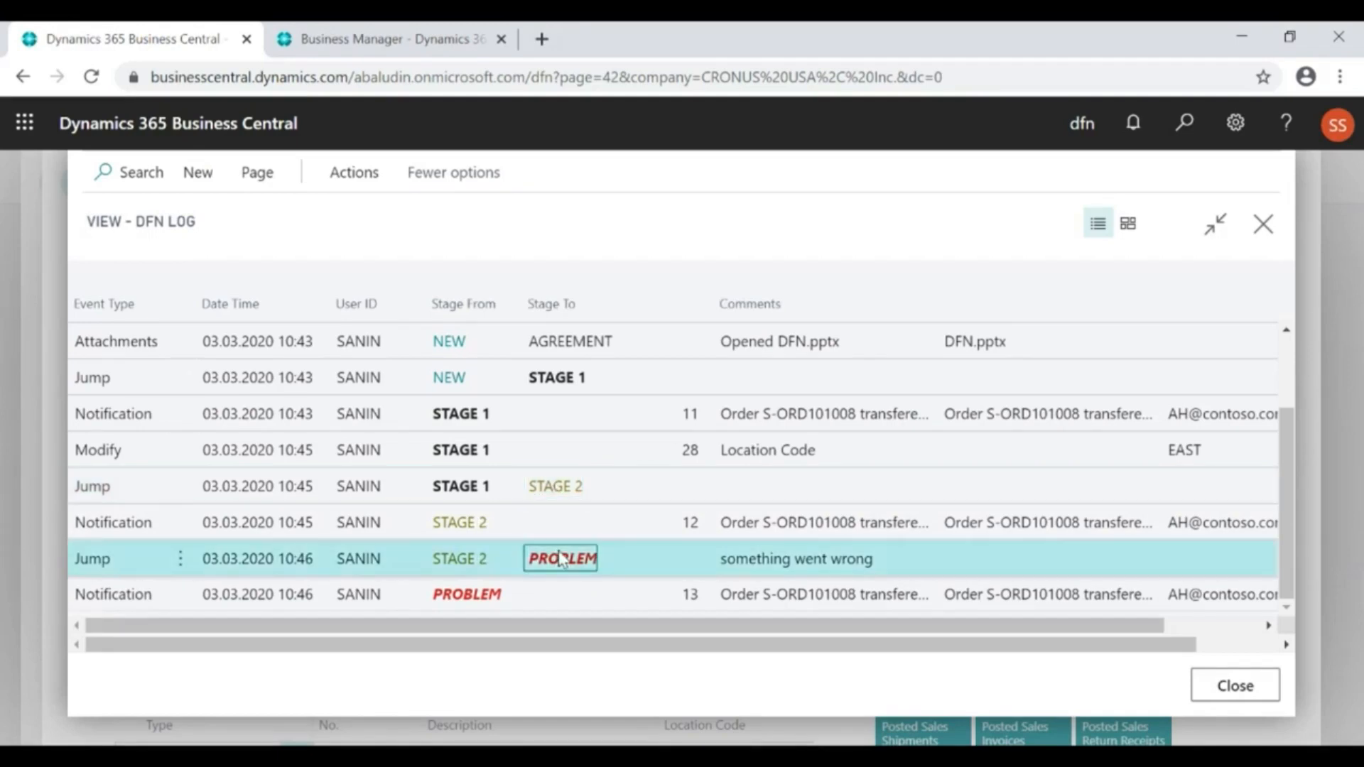
left_click(793, 596)
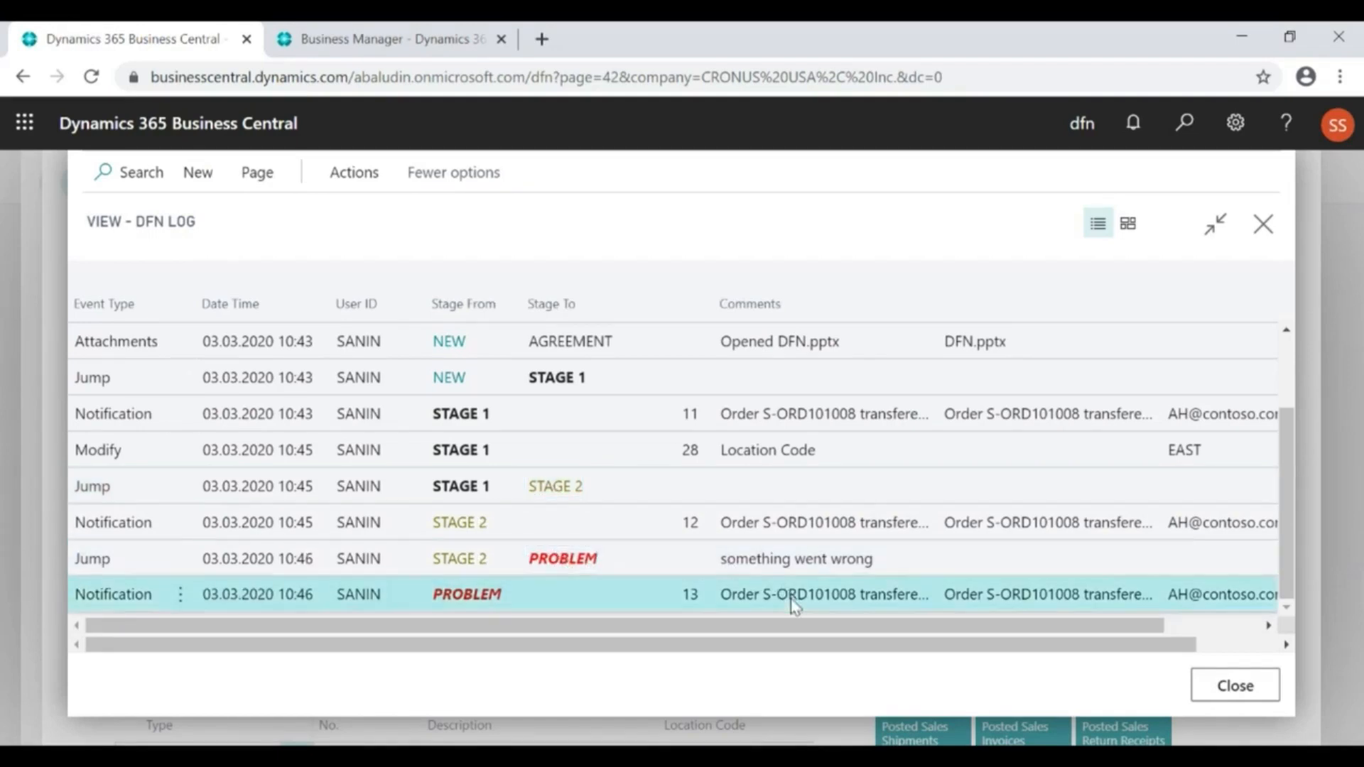
scroll(794, 602, "up", 3)
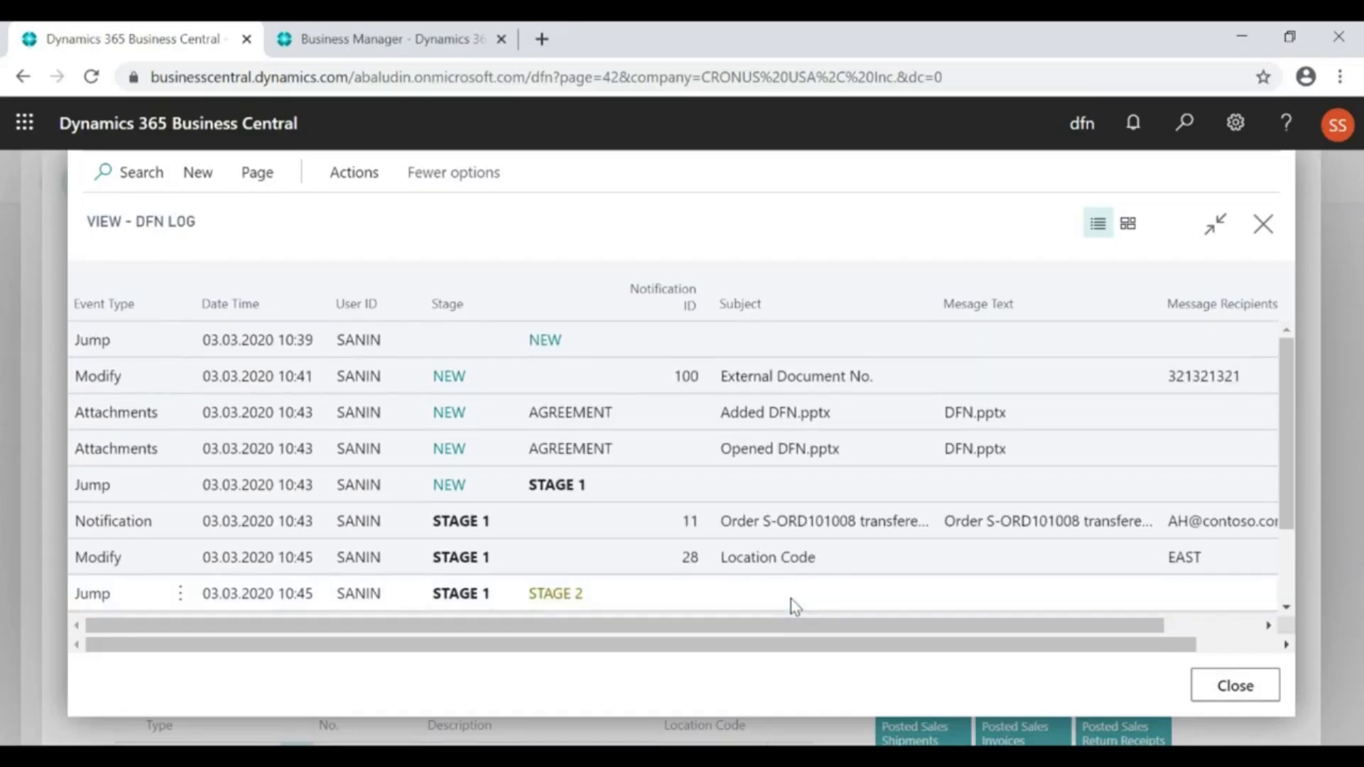
key("Escape")
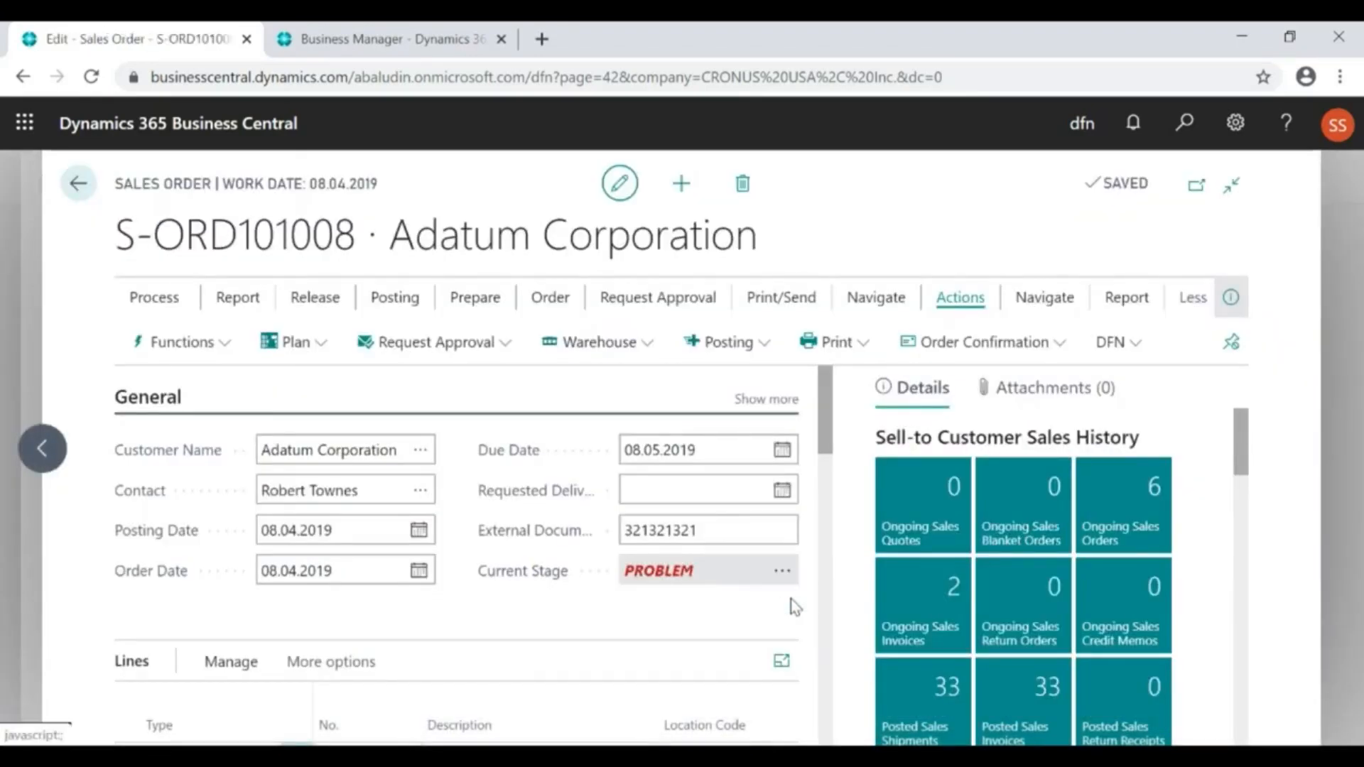
left_click(1130, 351)
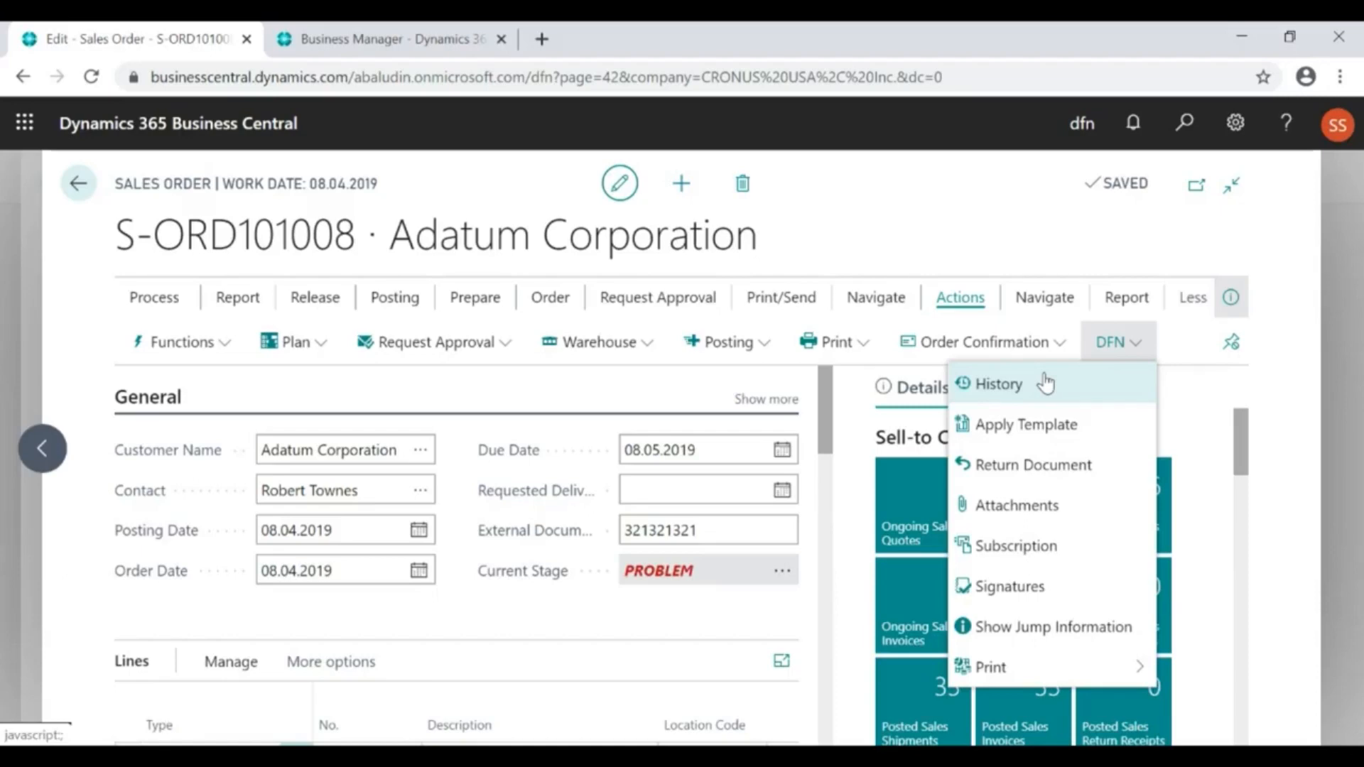
left_click(945, 232)
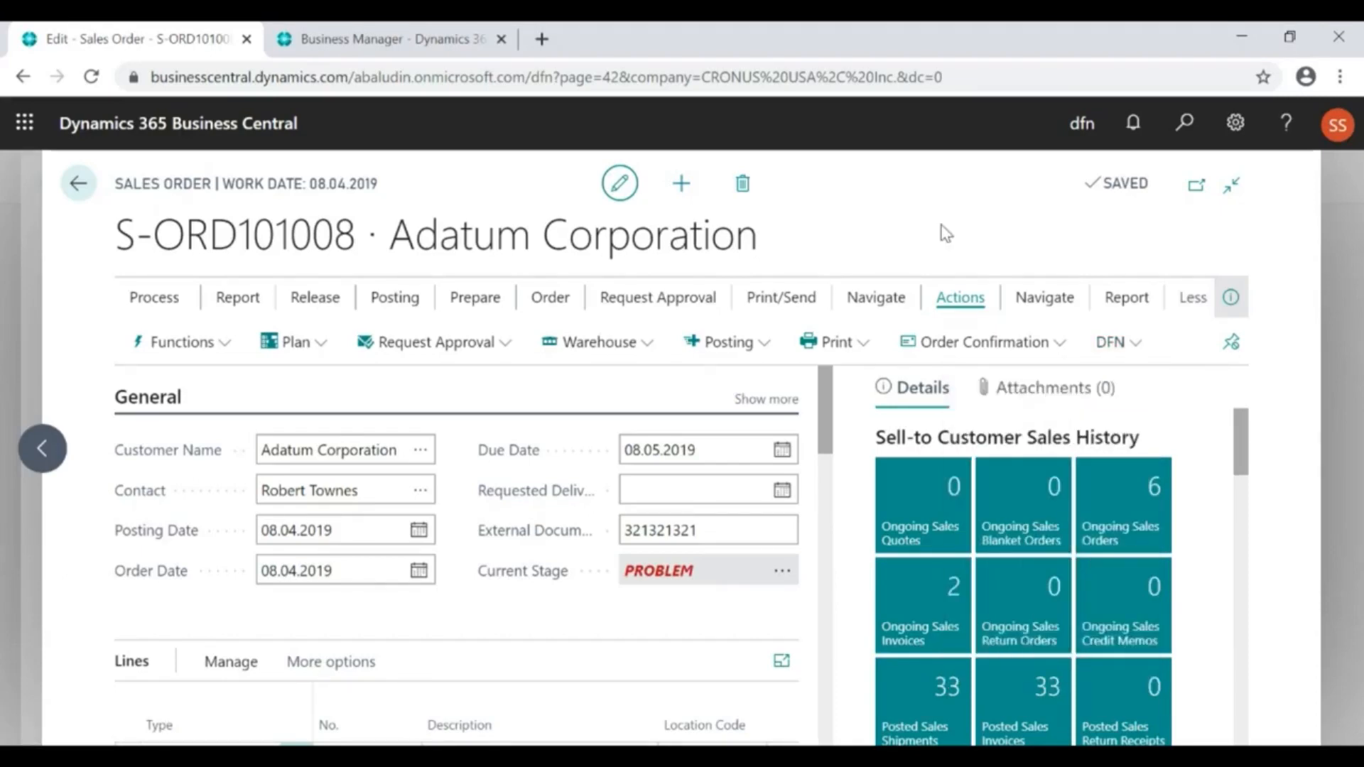